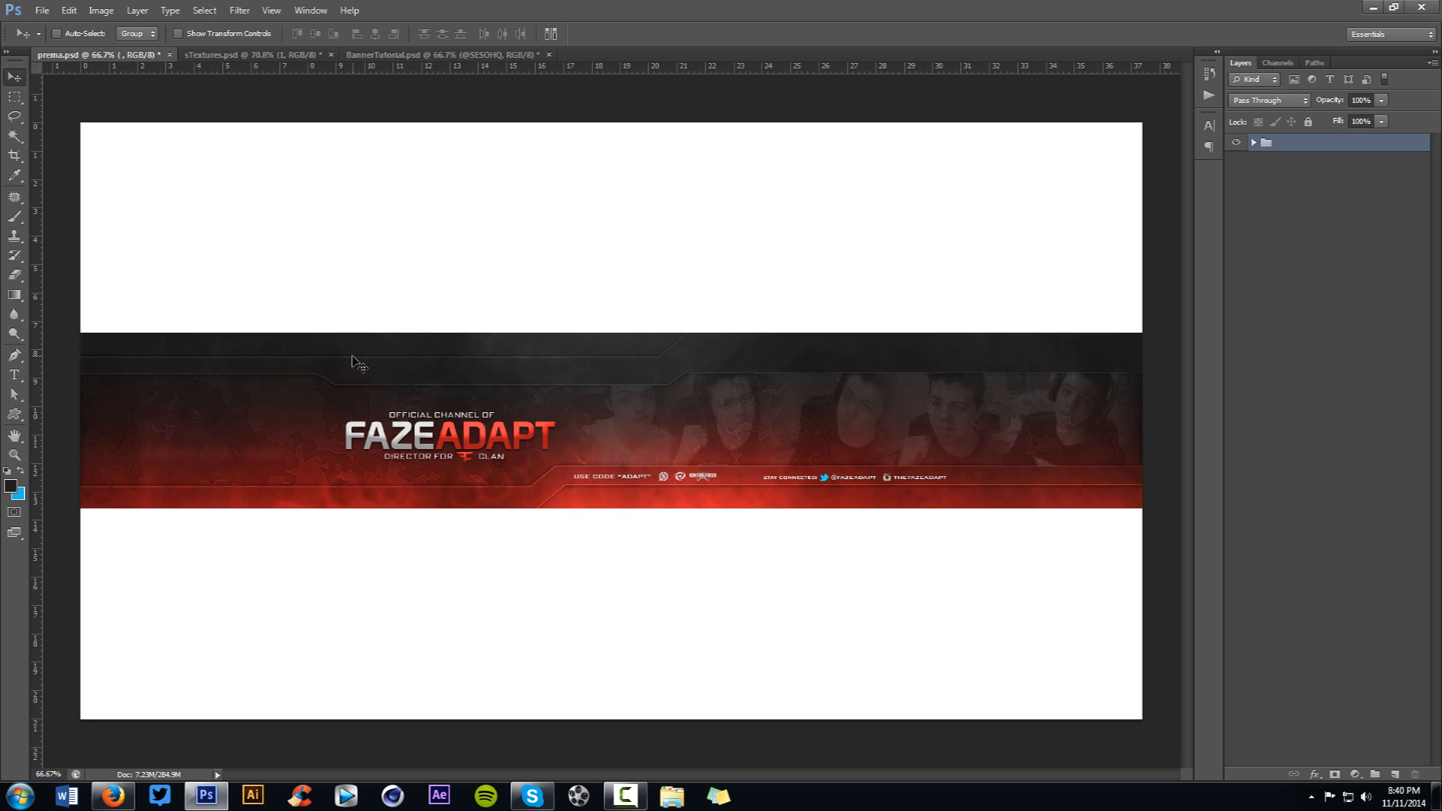
- Examine texture 1 in sTextures.psd by showing and hiding its layer
left_click(277, 59)
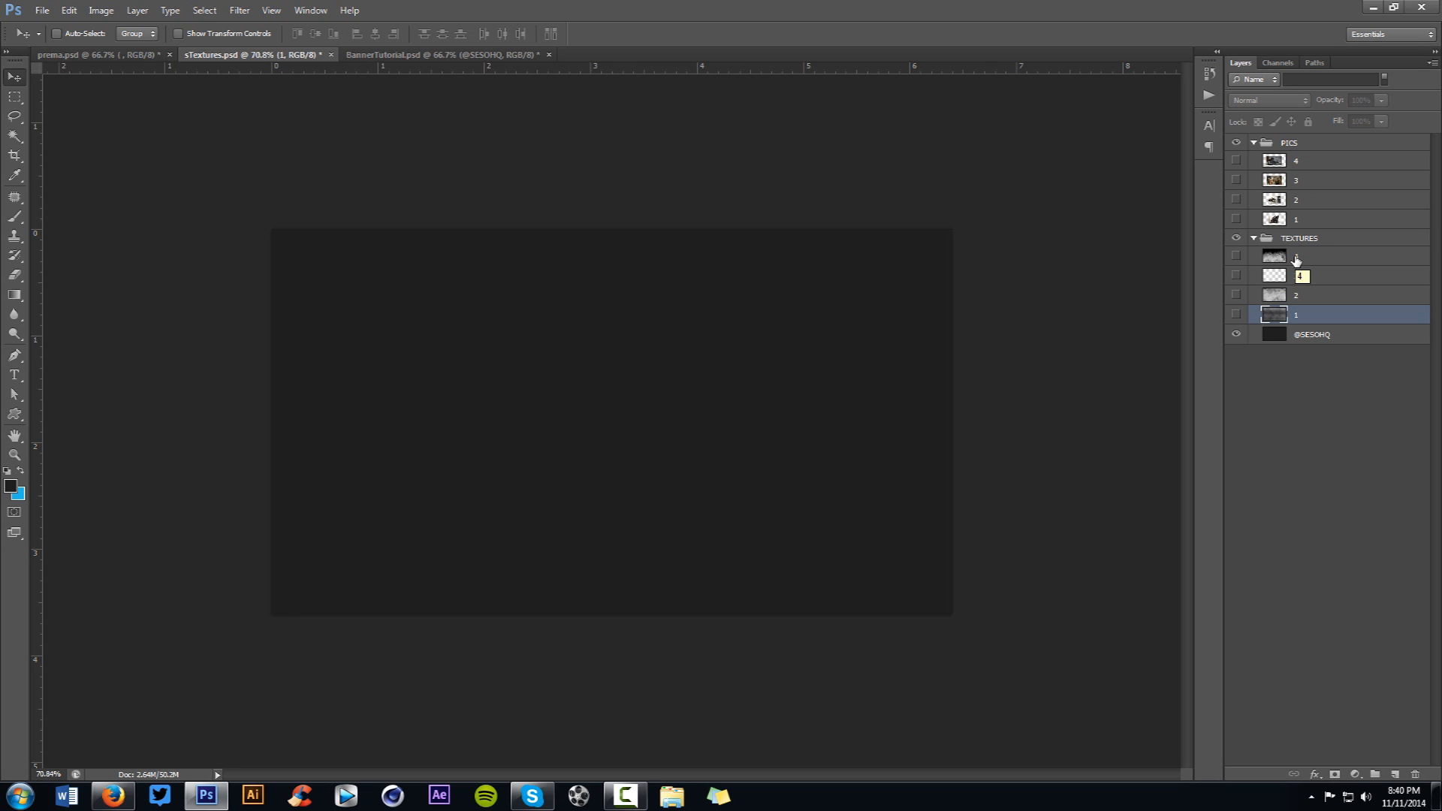
left_click(1235, 313)
left_click(1234, 312)
left_click(1234, 312)
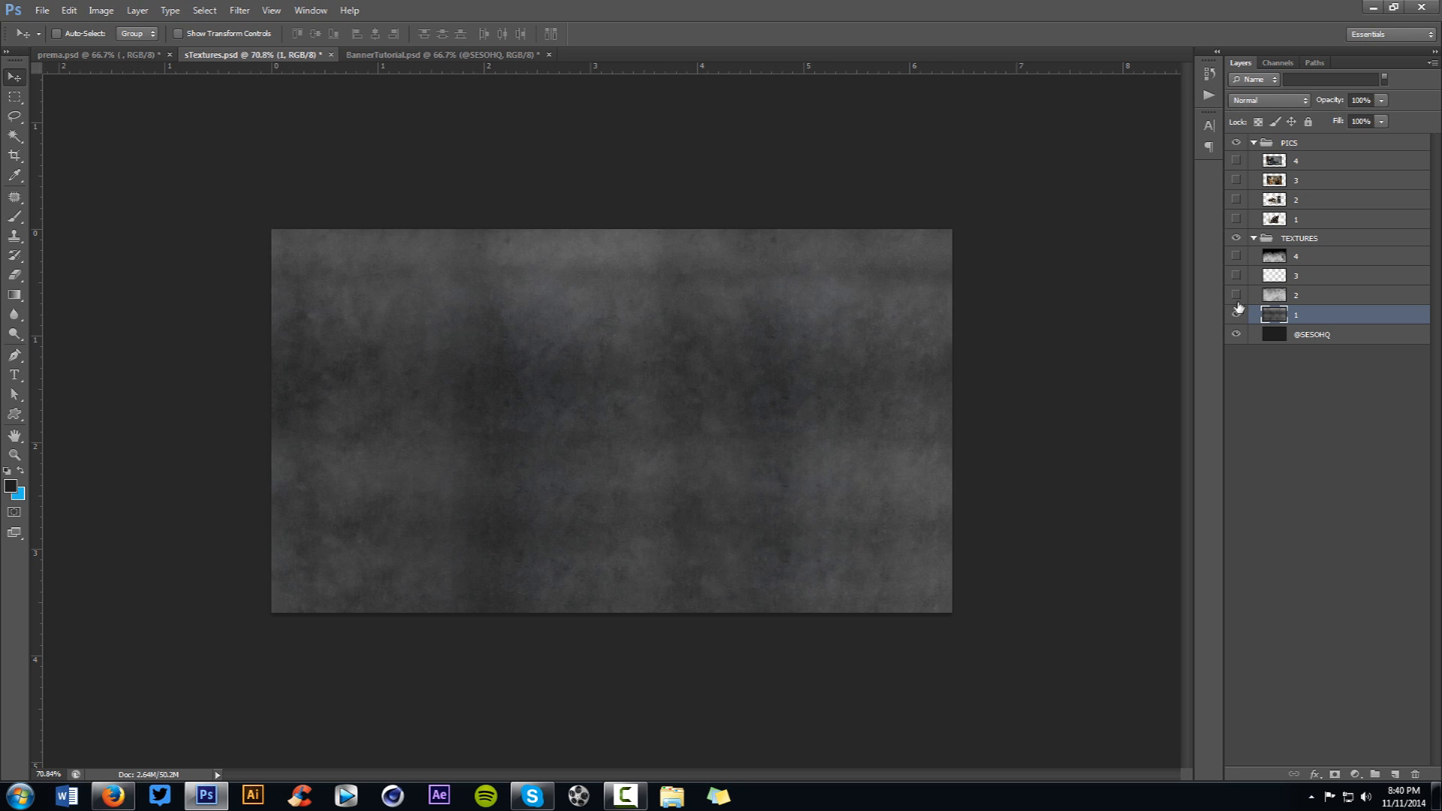
left_click(1235, 314)
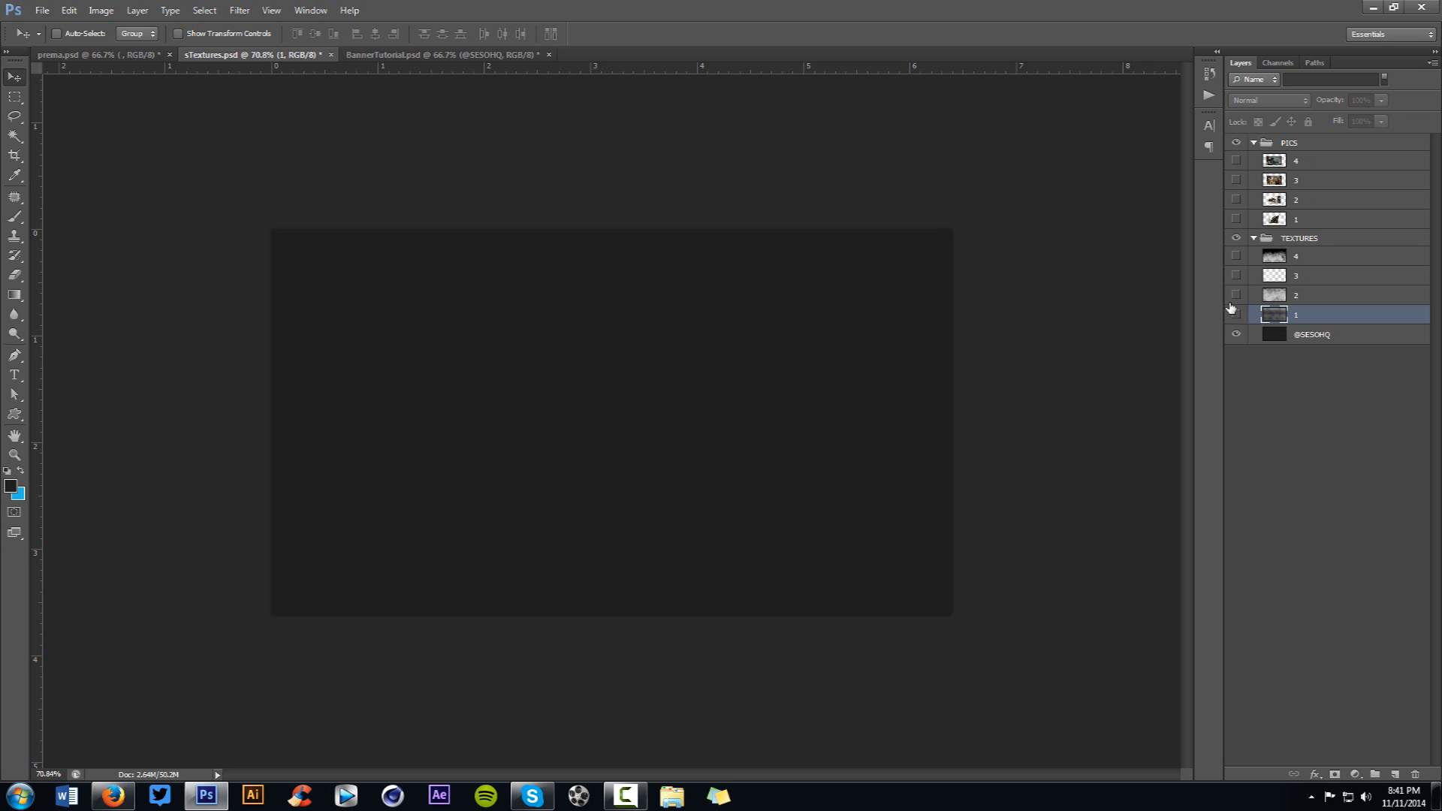
- Examine the four layers of the PICS group one at a time, and return to the finished prema.psd banner
left_click(1235, 161)
left_click(1235, 160)
left_click(1235, 180)
left_click(1235, 180)
left_click(1235, 200)
left_click(1235, 199)
left_click(1235, 219)
left_click(1235, 219)
left_click(92, 58)
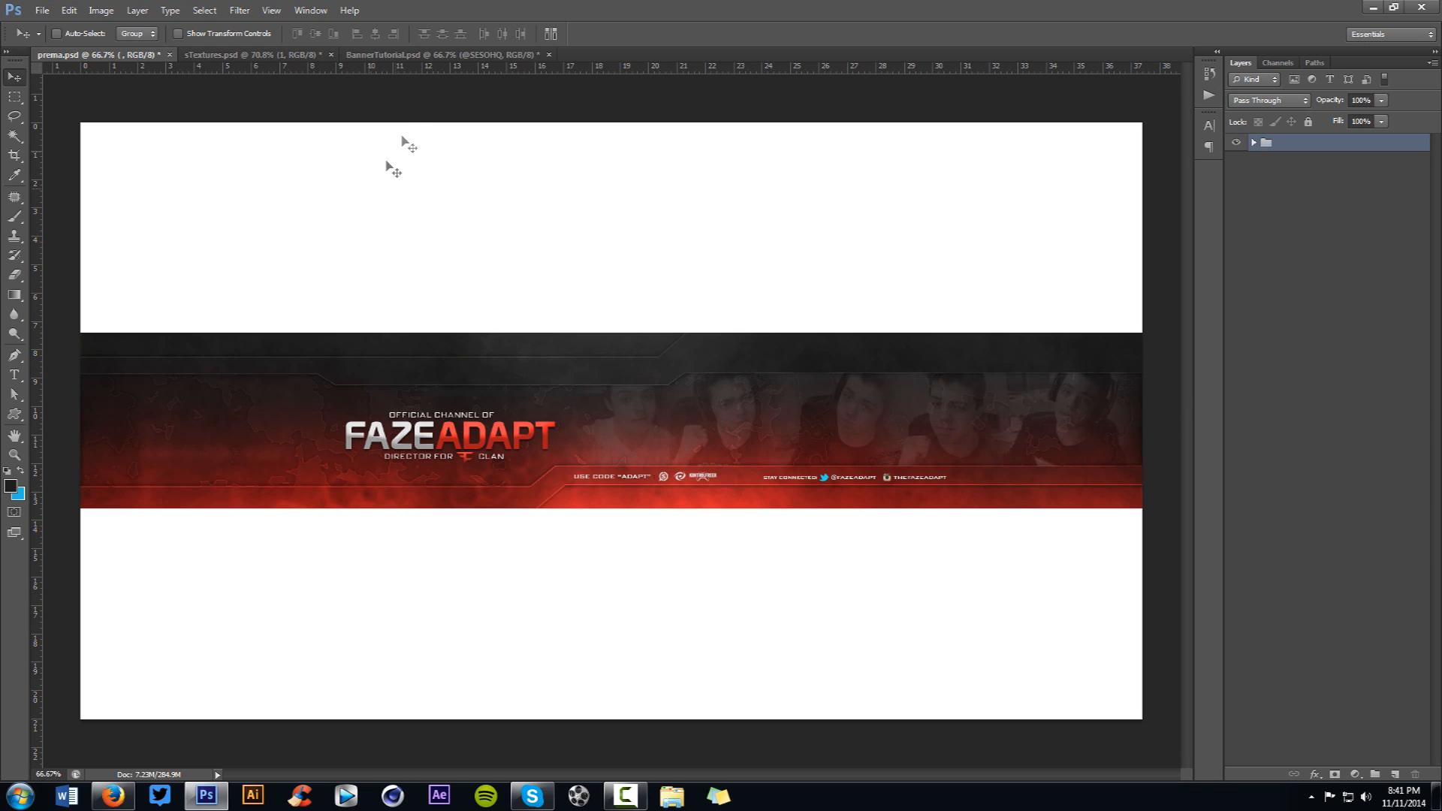
- Copy texture 1 from sTextures.psd into the Backing group of BannerTutorial.psd, covering the left part of the dark strip
key("ctrl+Tab")
left_click(380, 57)
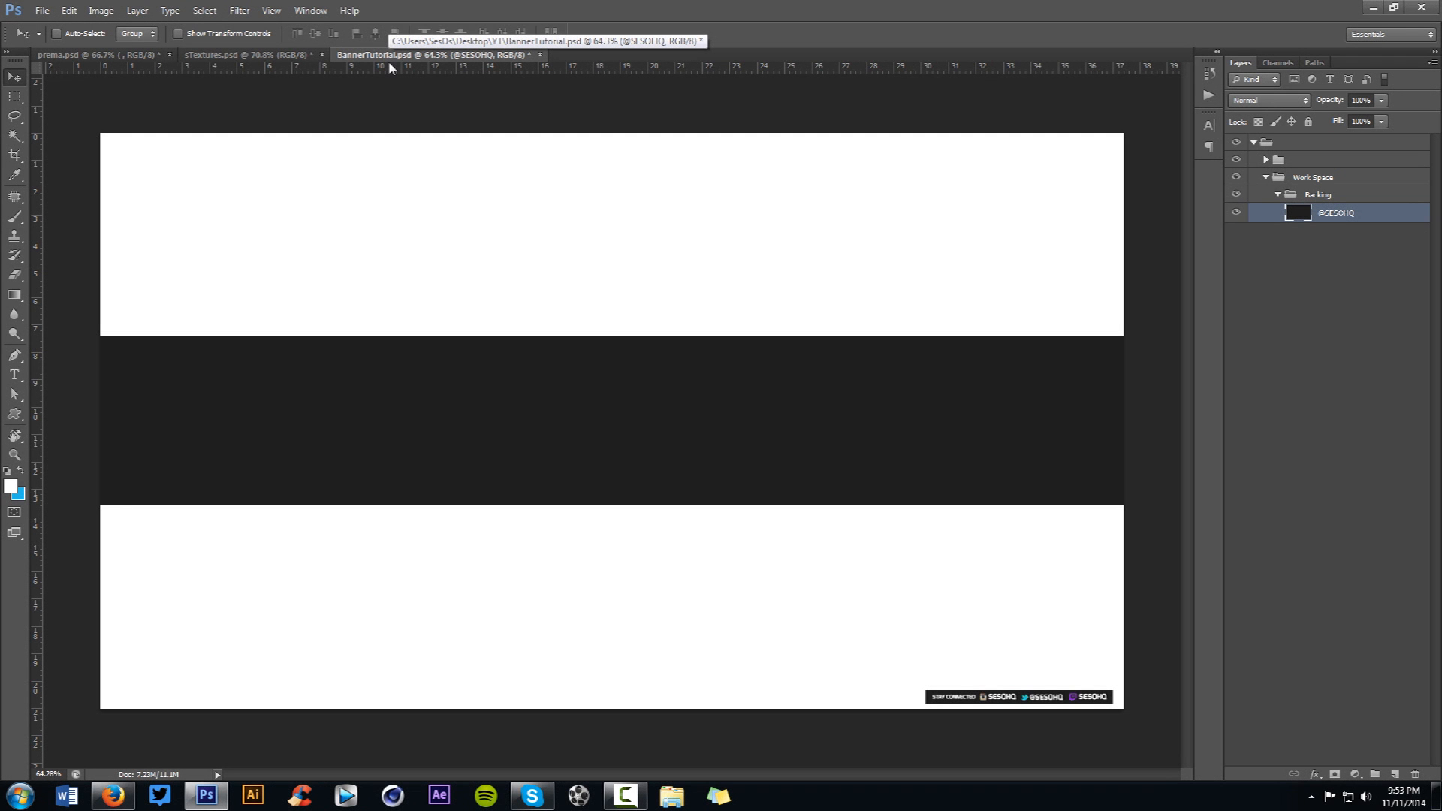
left_click(251, 55)
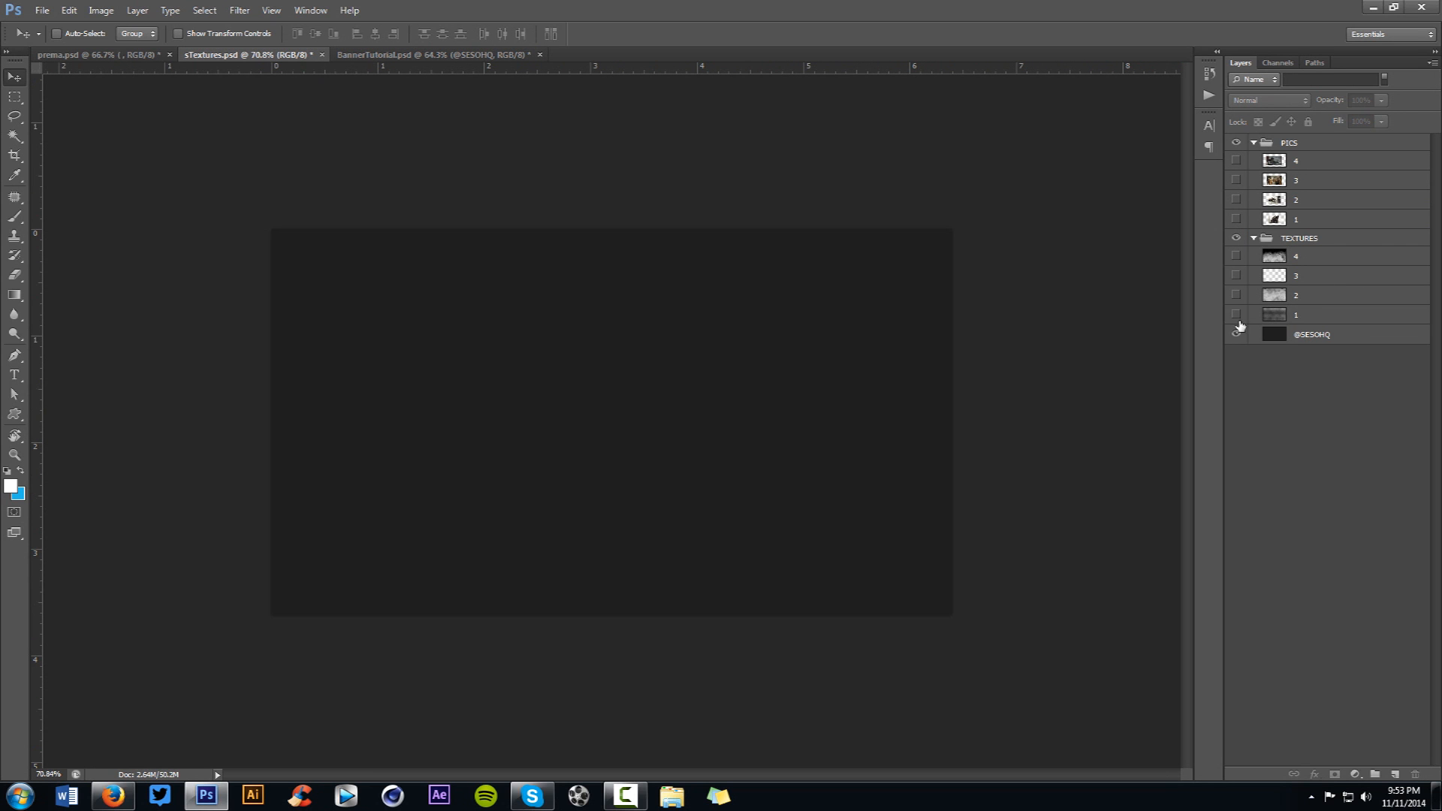
left_click(1236, 314)
left_click(1344, 320)
left_click_drag(747, 378, 555, 459)
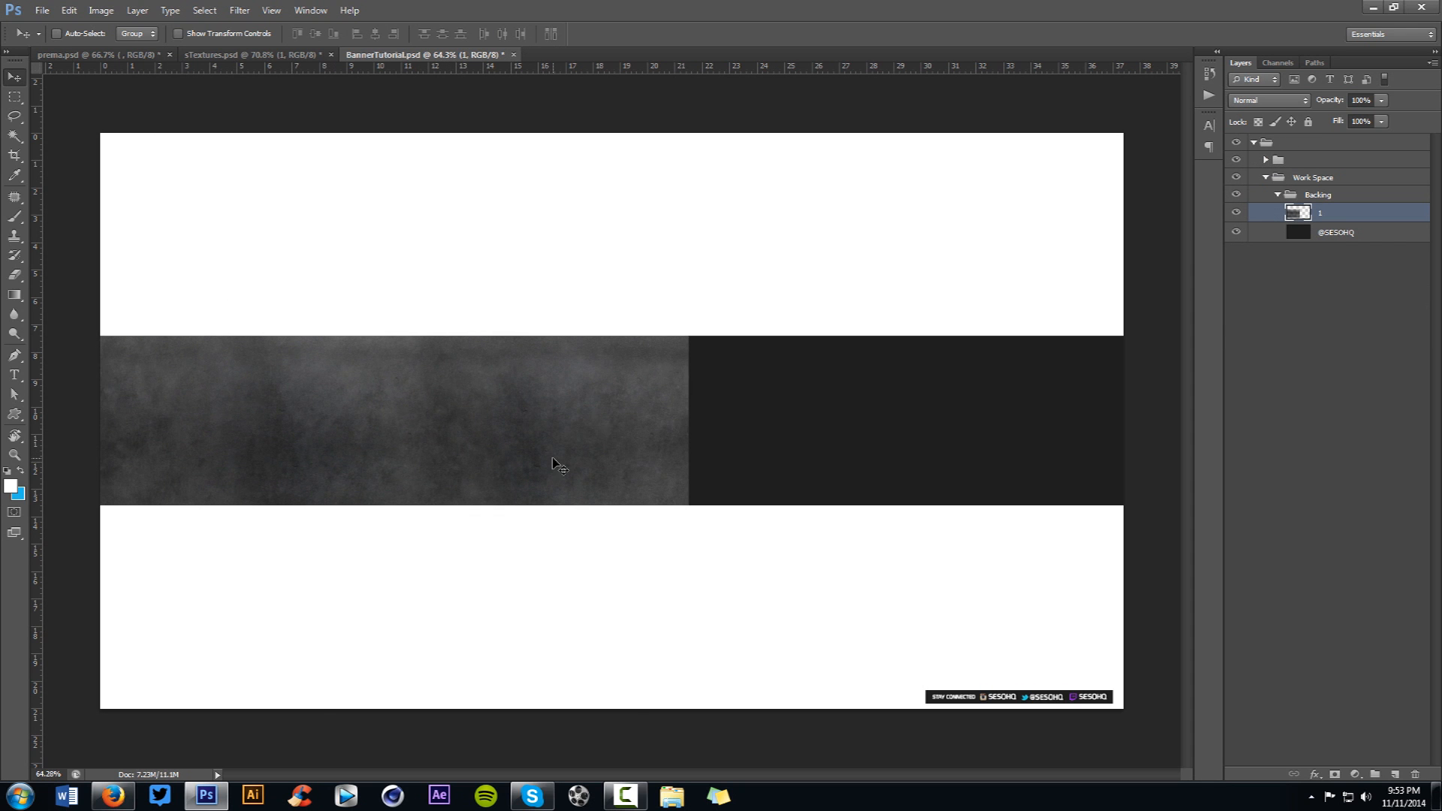
- Duplicate texture 1 and align the copy so it covers the rest of the strip to its right end
left_click_drag(380, 418, 800, 428)
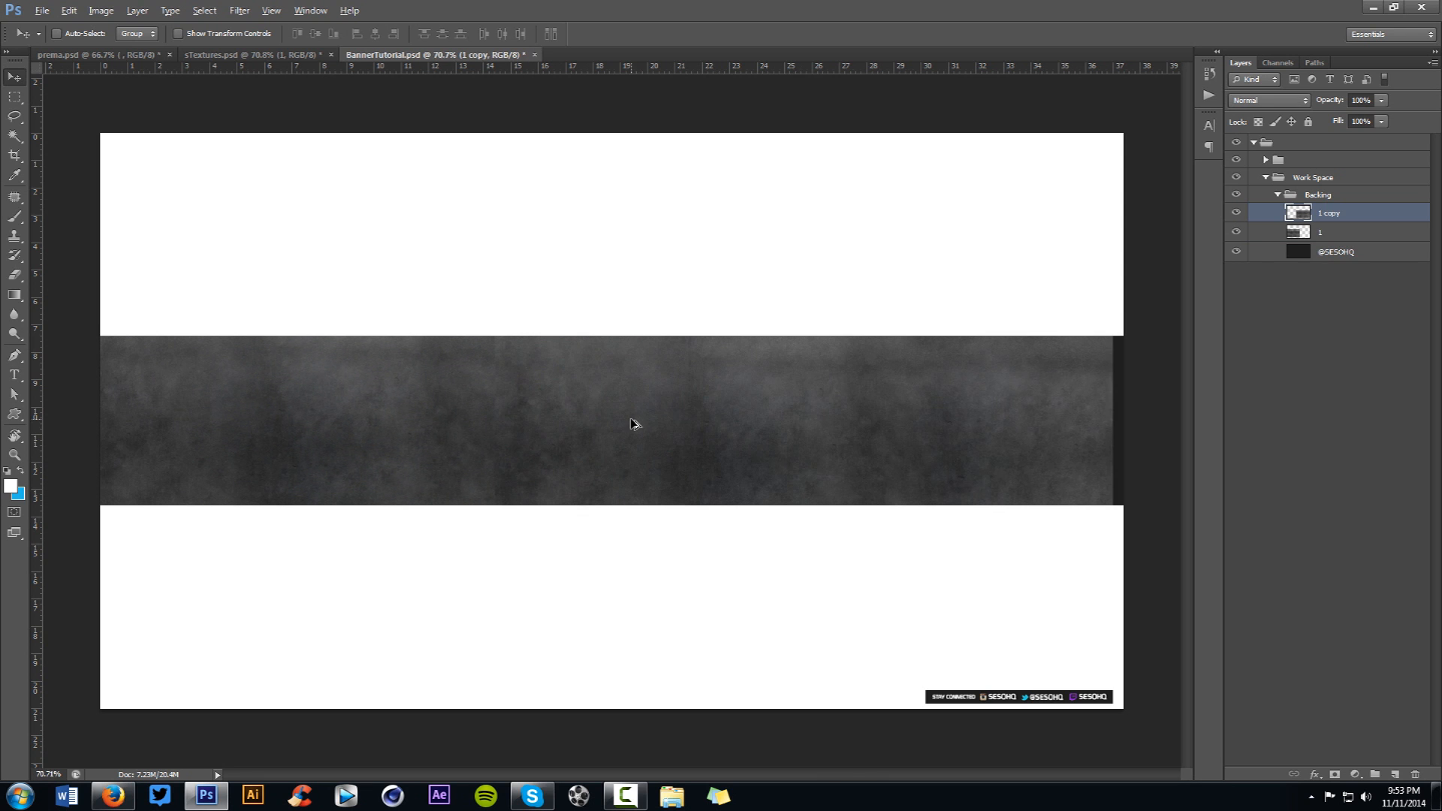
scroll(630, 419, "up", 2)
left_click_drag(650, 436, 725, 419)
scroll(726, 419, "down", 2)
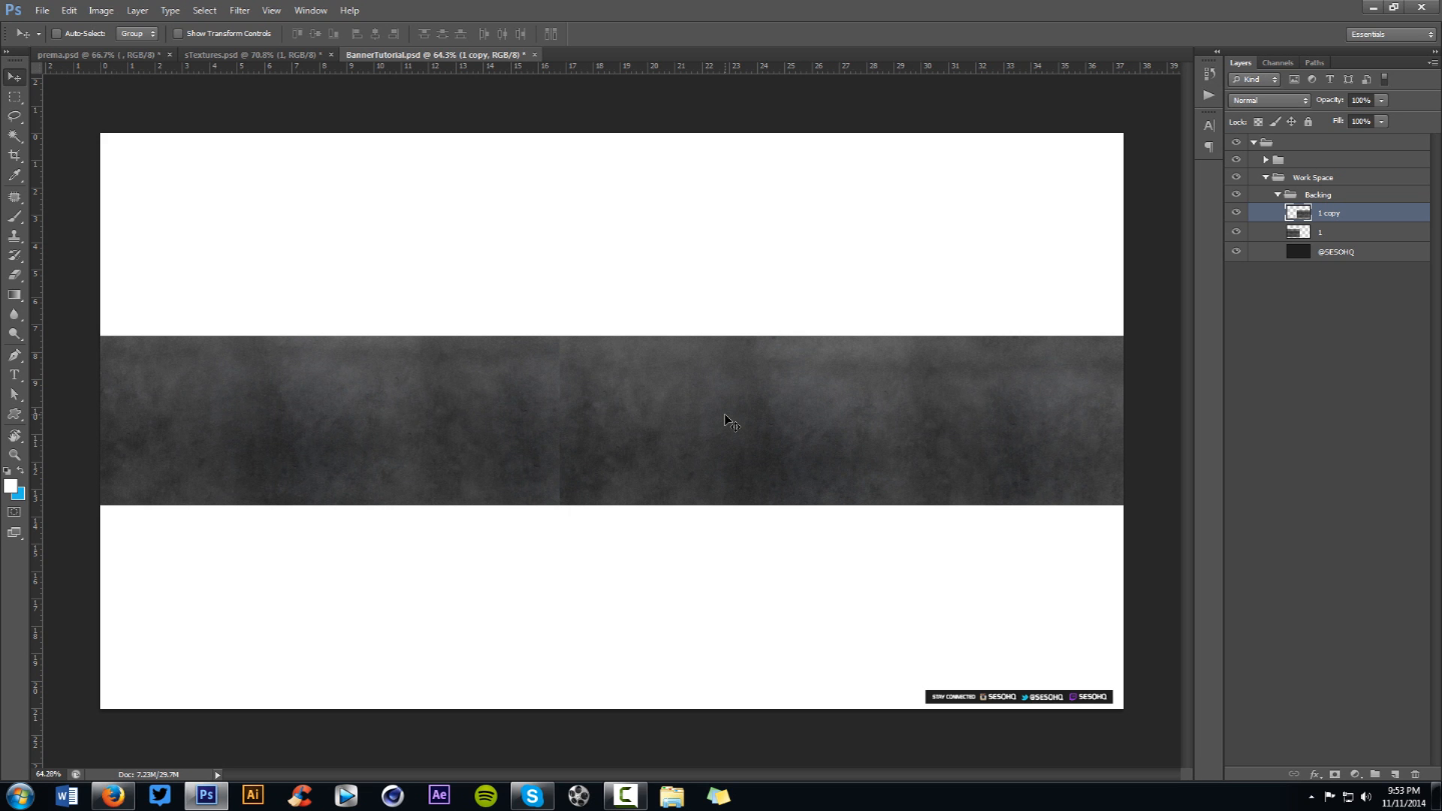
scroll(726, 420, "up", 4)
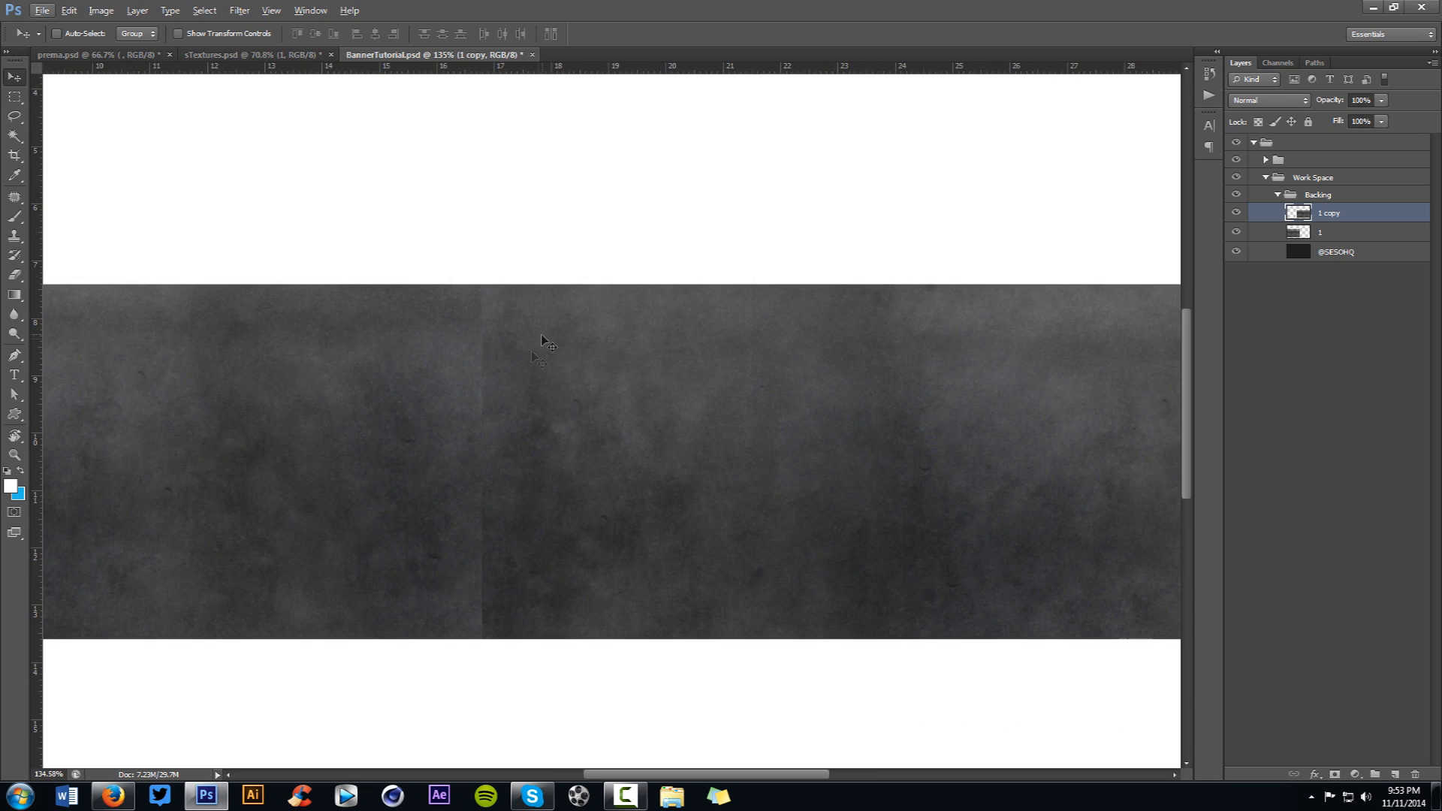
left_click_drag(601, 464, 708, 473)
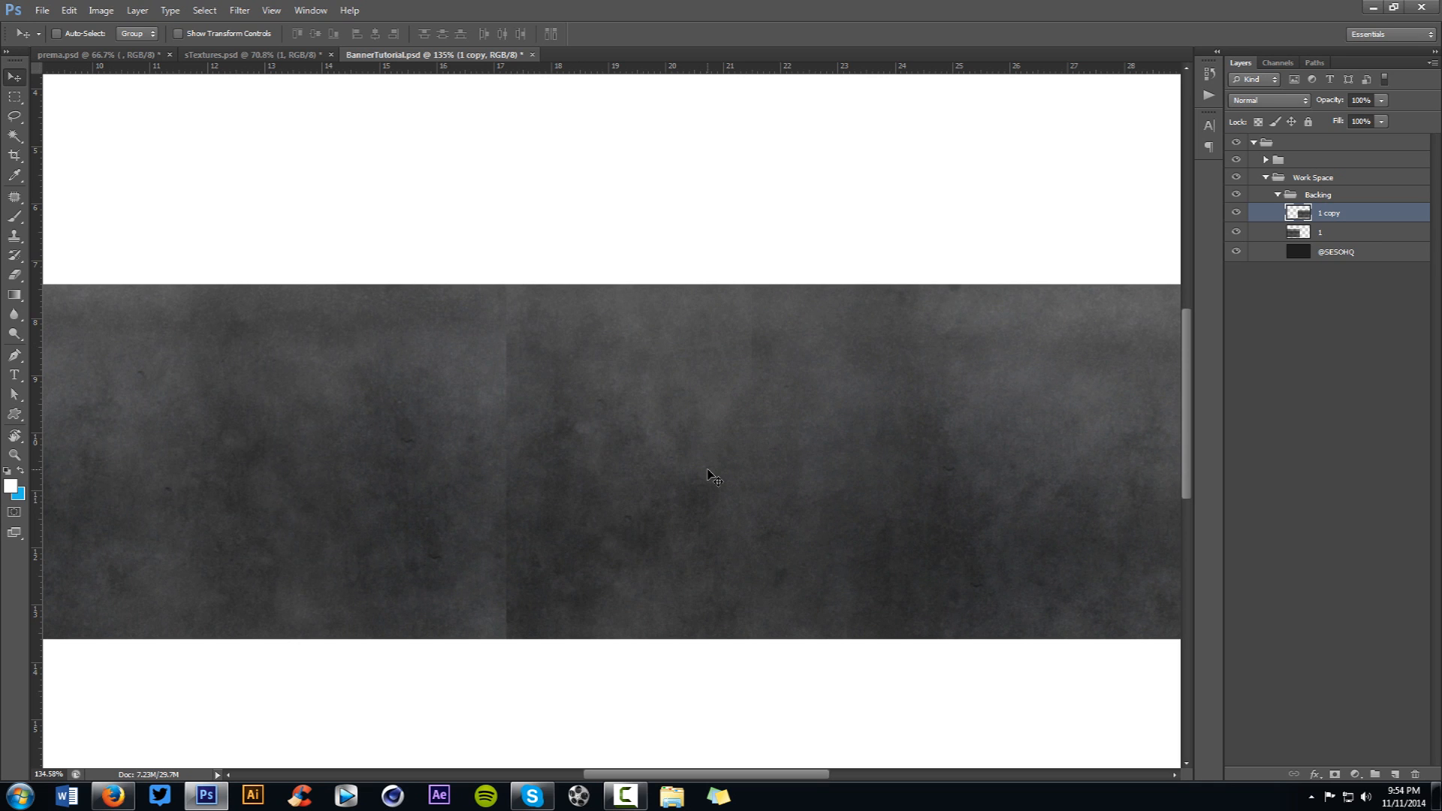
- Blend the visible seam between the two texture 1 layers by erasing the left edge of the copy
key("alt")
key("e")
key("Escape")
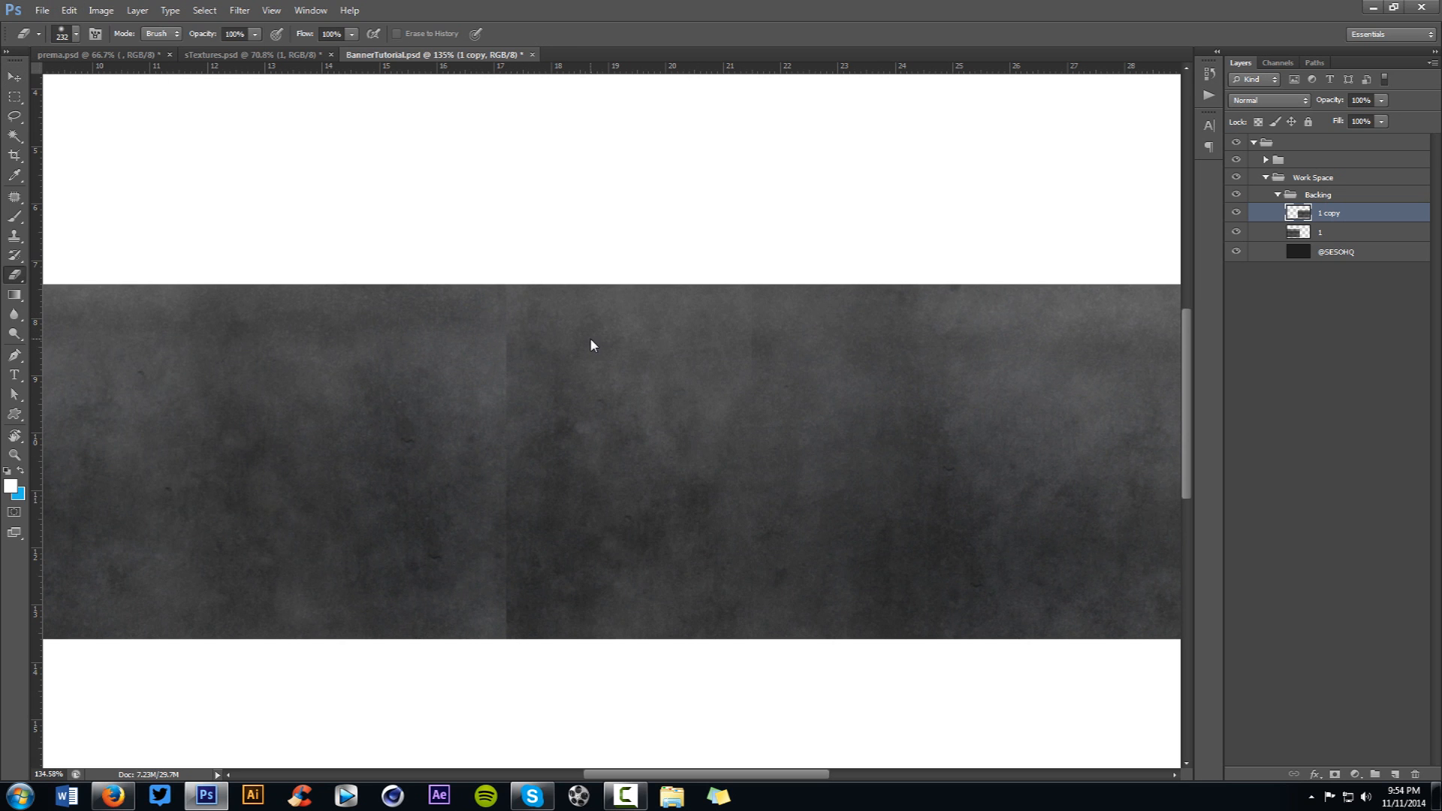
mouse_move(447, 265)
left_mouse_down()
mouse_move(418, 495)
mouse_move(432, 301)
mouse_move(426, 619)
left_mouse_up()
mouse_move(423, 388)
left_mouse_down()
mouse_move(466, 167)
mouse_move(486, 428)
mouse_move(482, 331)
mouse_move(429, 471)
left_mouse_up()
key("v")
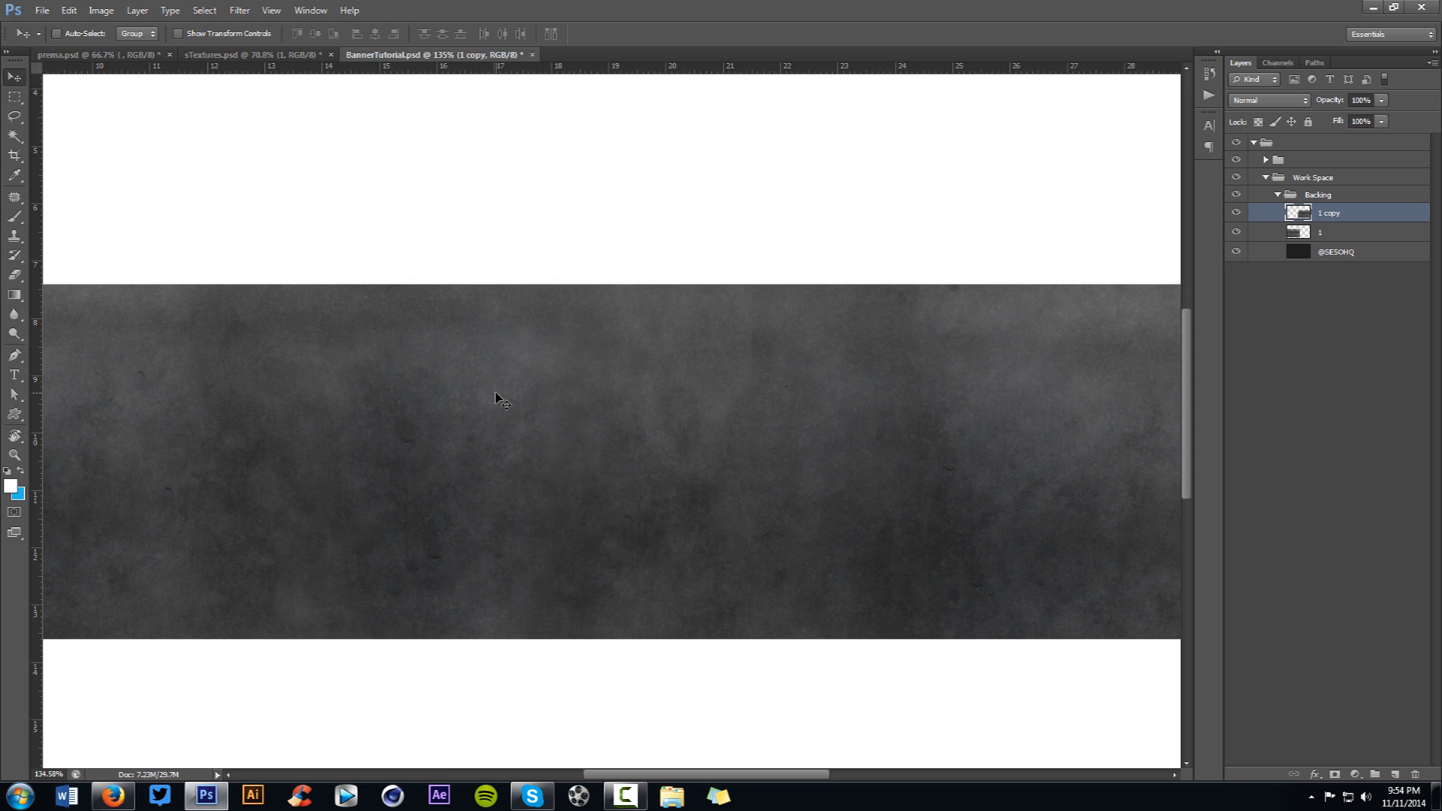
- Merge texture 1 and its copy into one layer and rename it 1
scroll(496, 398, "down", 5)
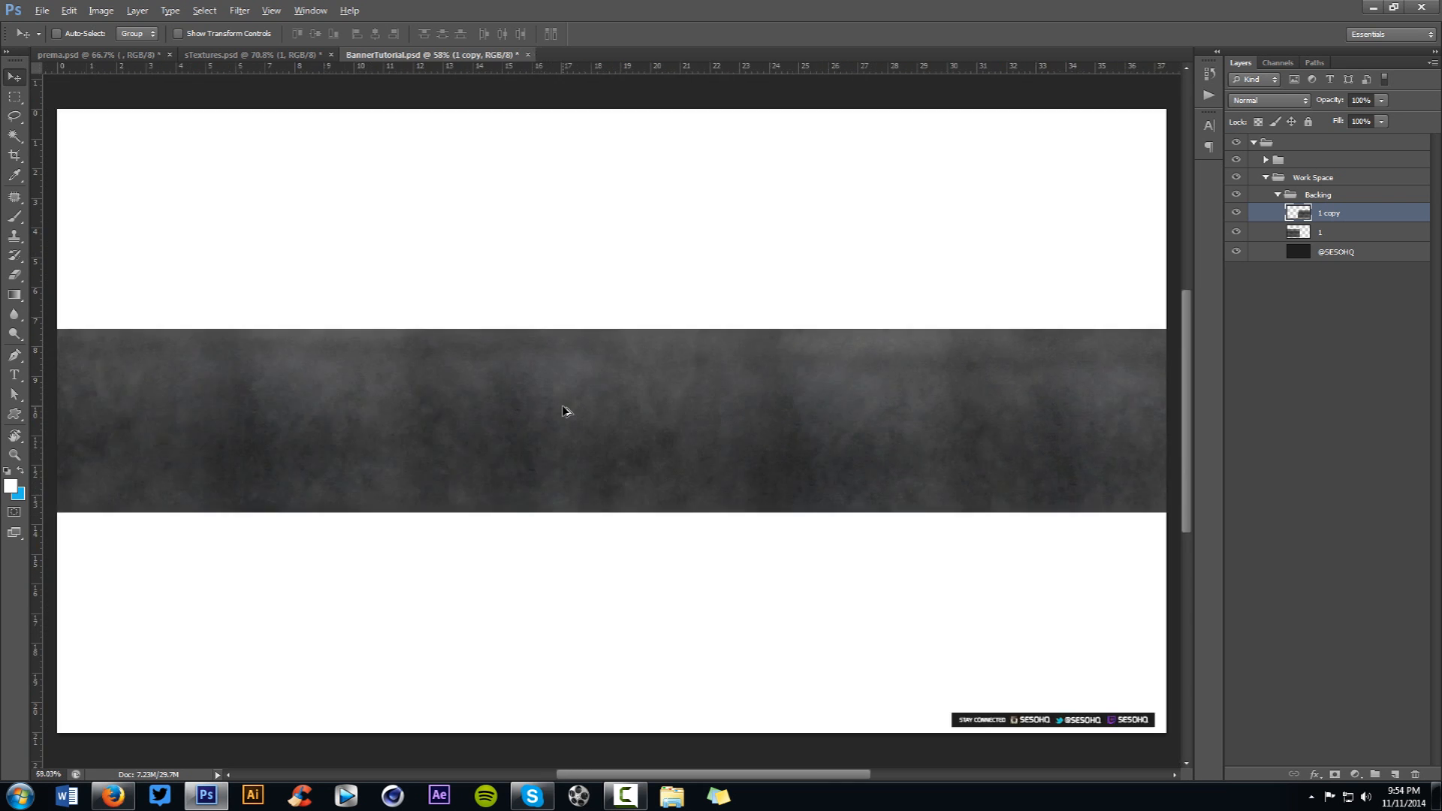
left_click(1349, 234, "shift")
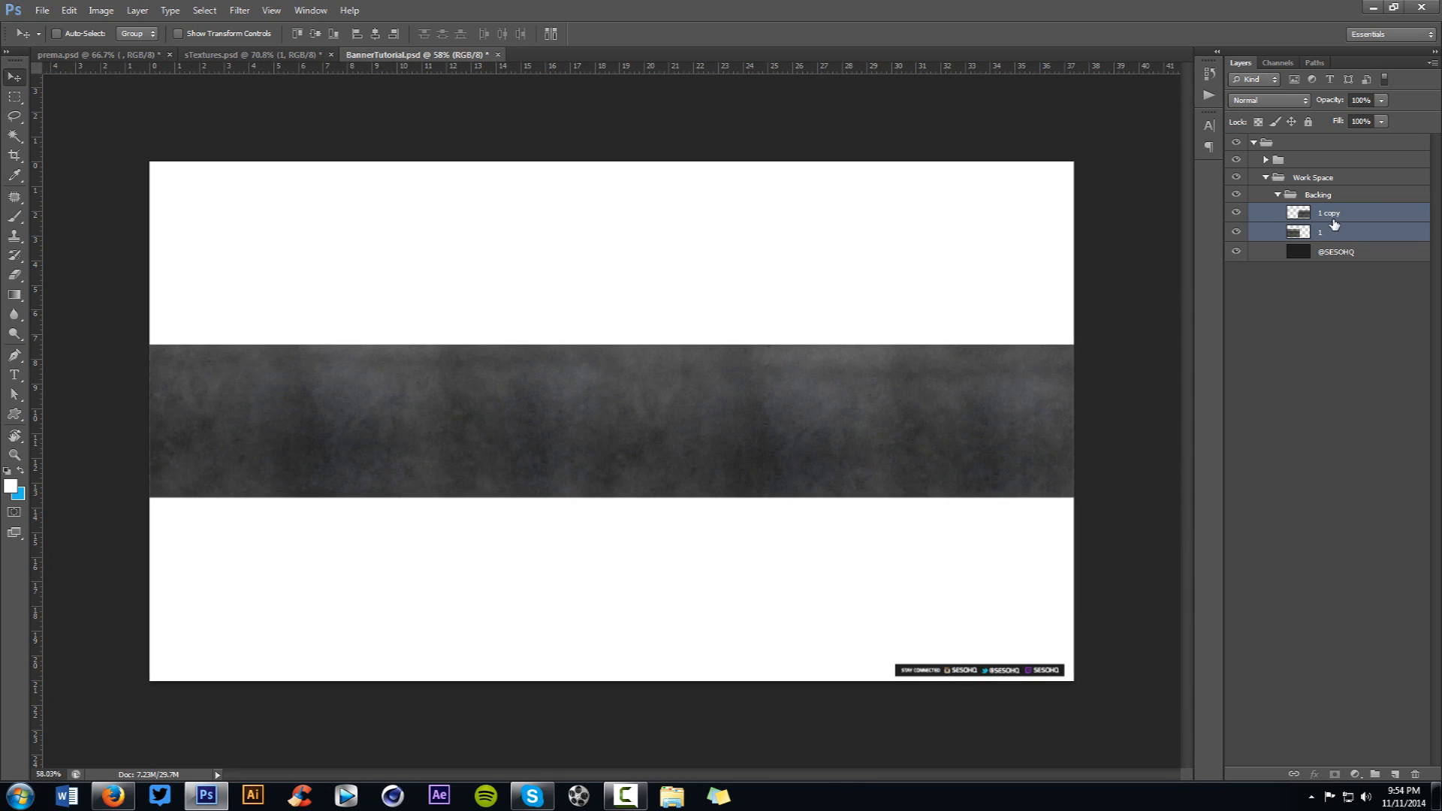
key("ctrl+e")
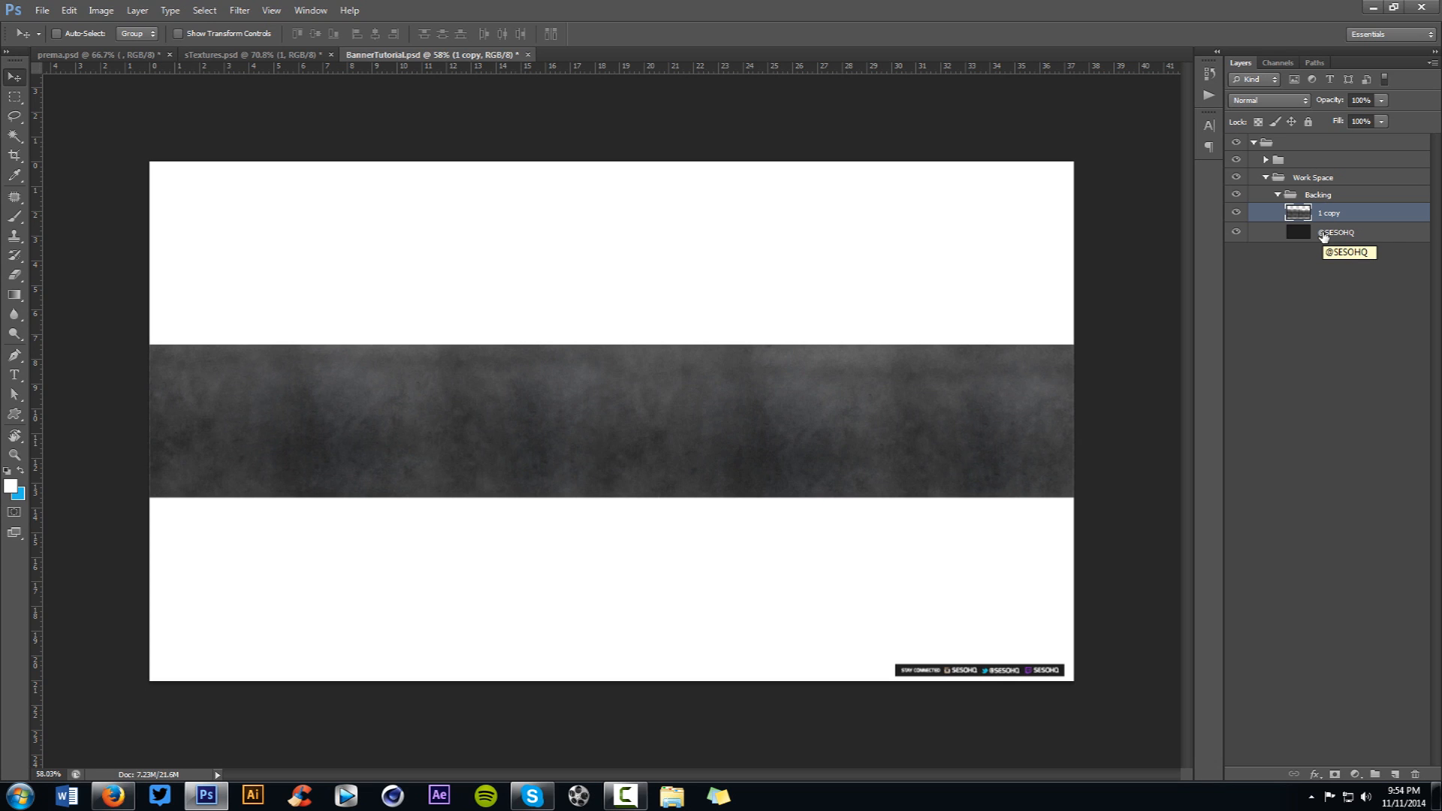
double_click(1327, 213)
type("1")
key("Return")
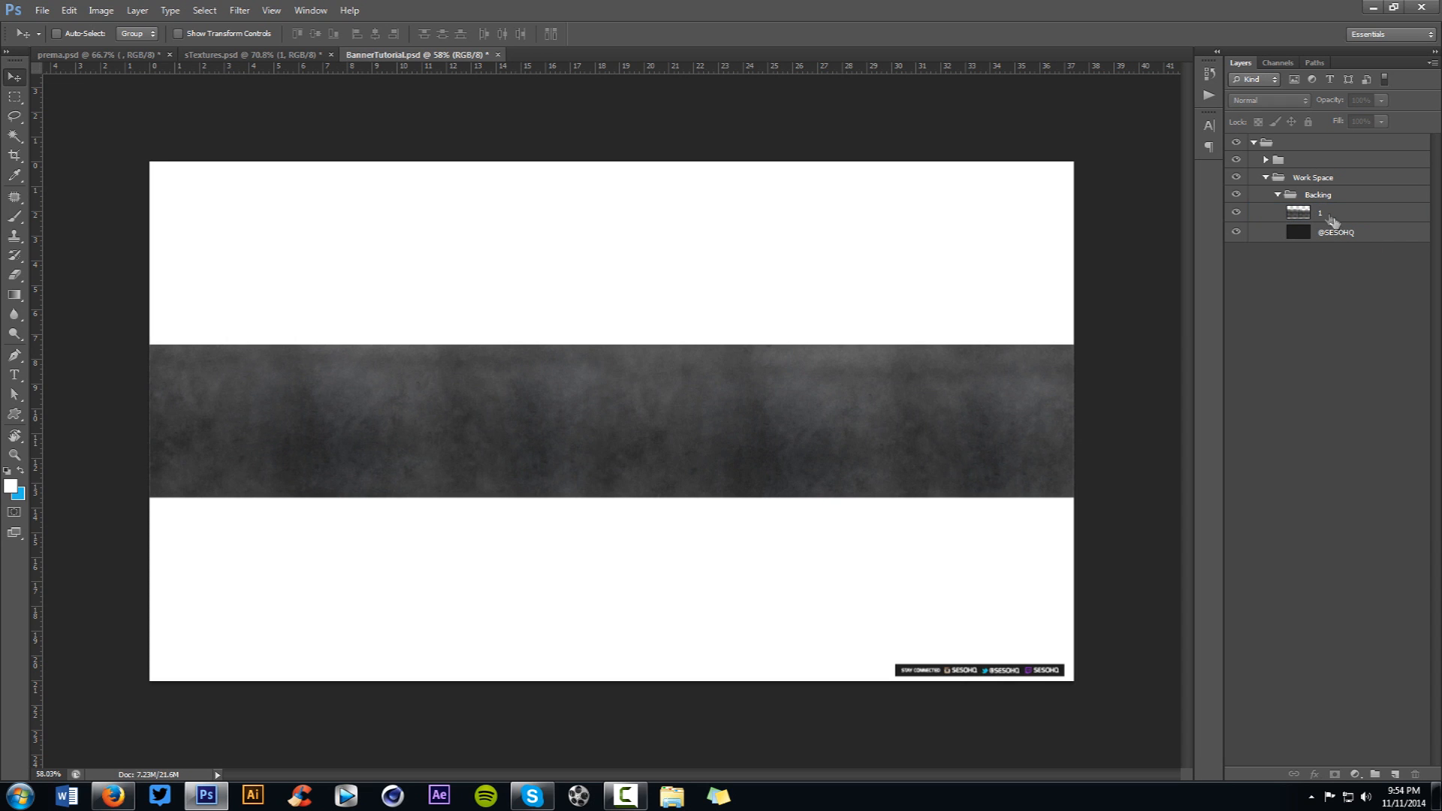
- Set the blend mode of layer 1 to Overlay and its opacity to 85%
left_click(1325, 214)
left_click(1268, 100)
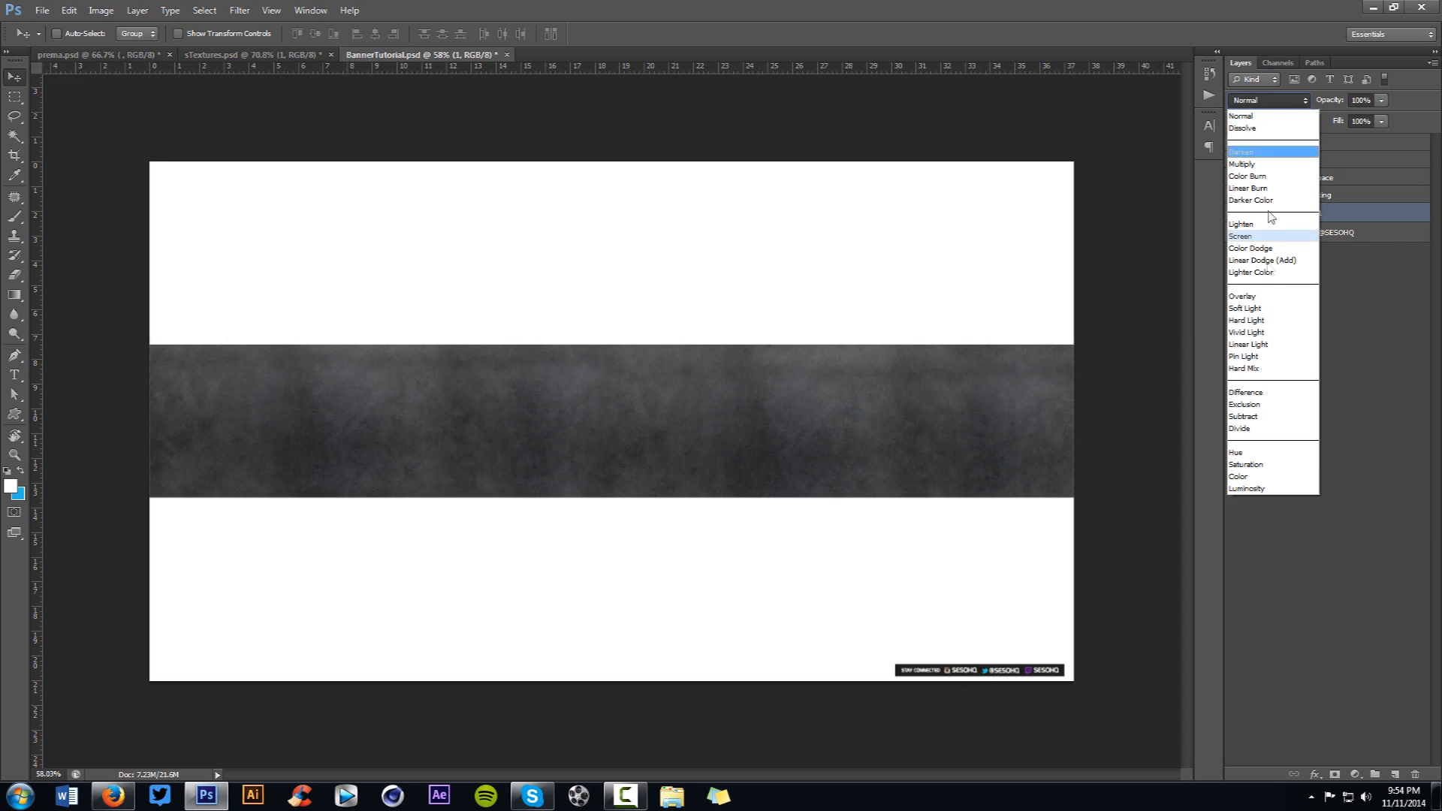
left_click(1248, 296)
left_click(1374, 100)
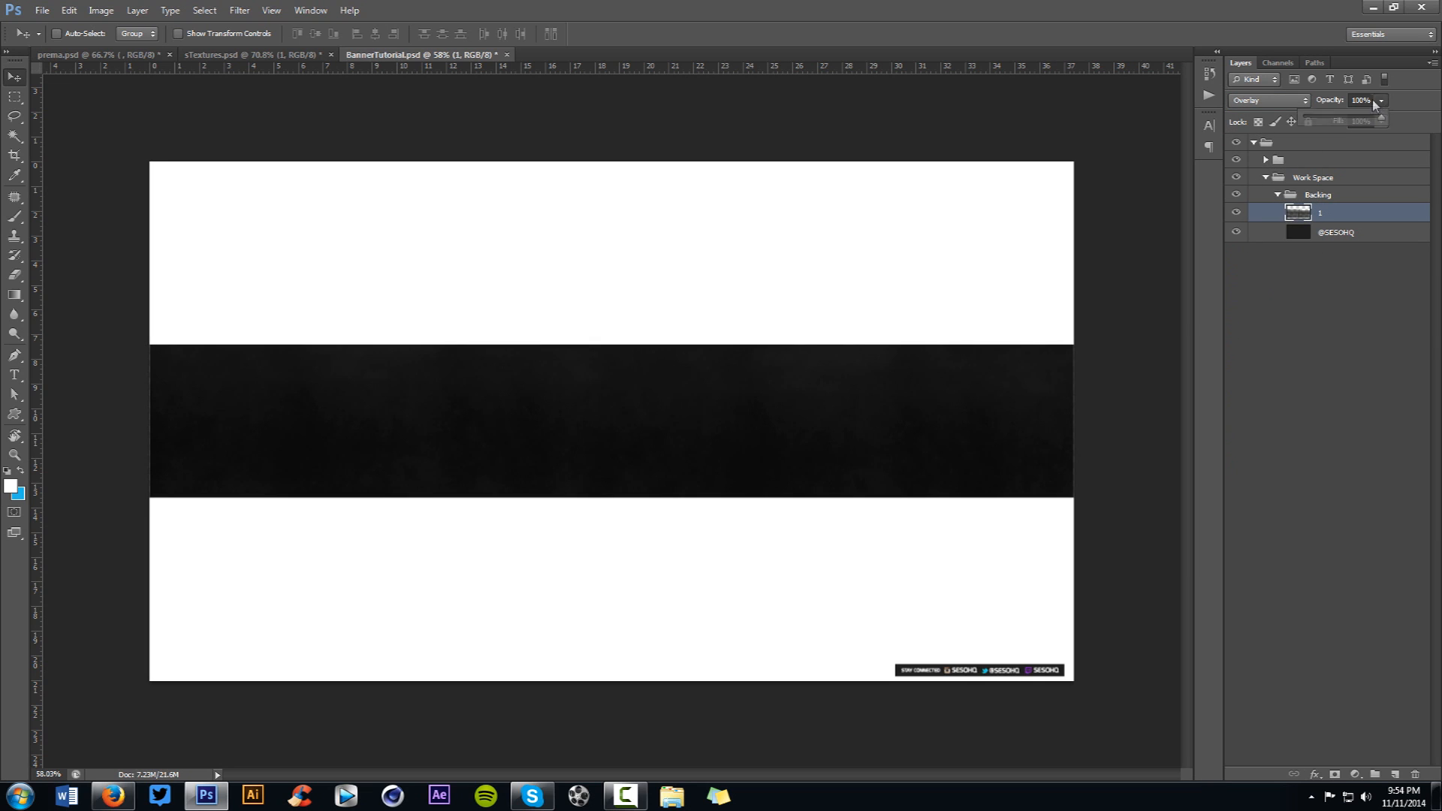
type("9")
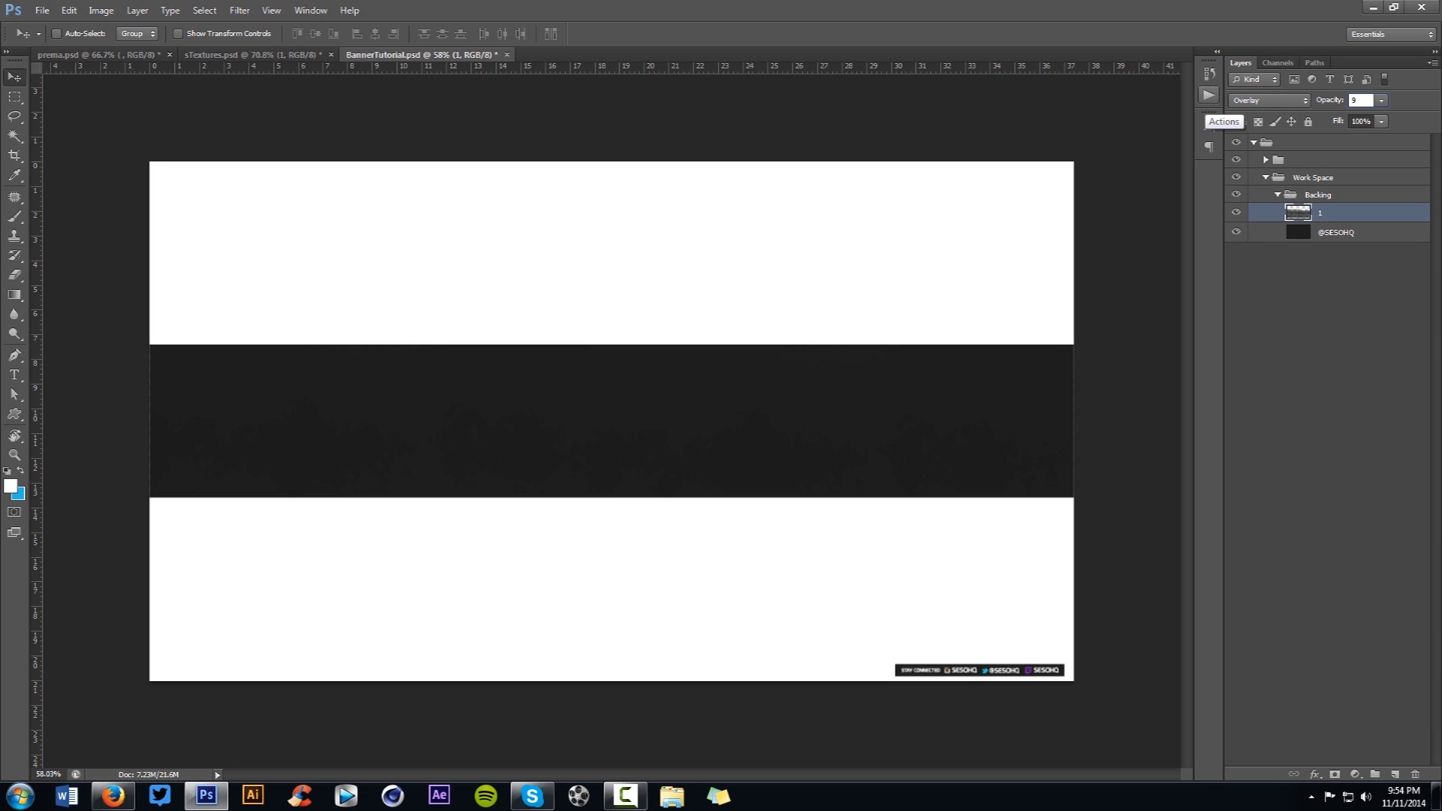
type("5")
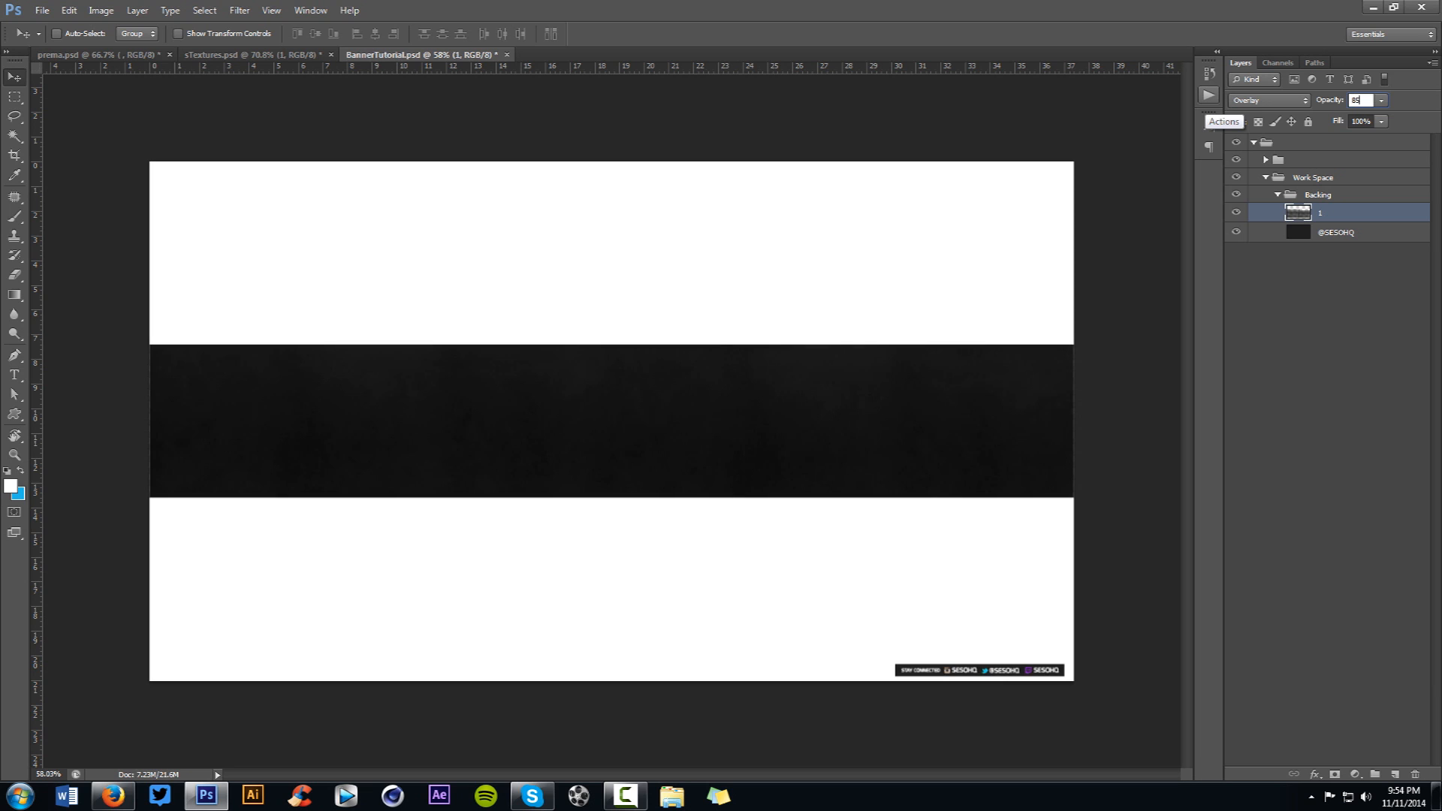
key("Return")
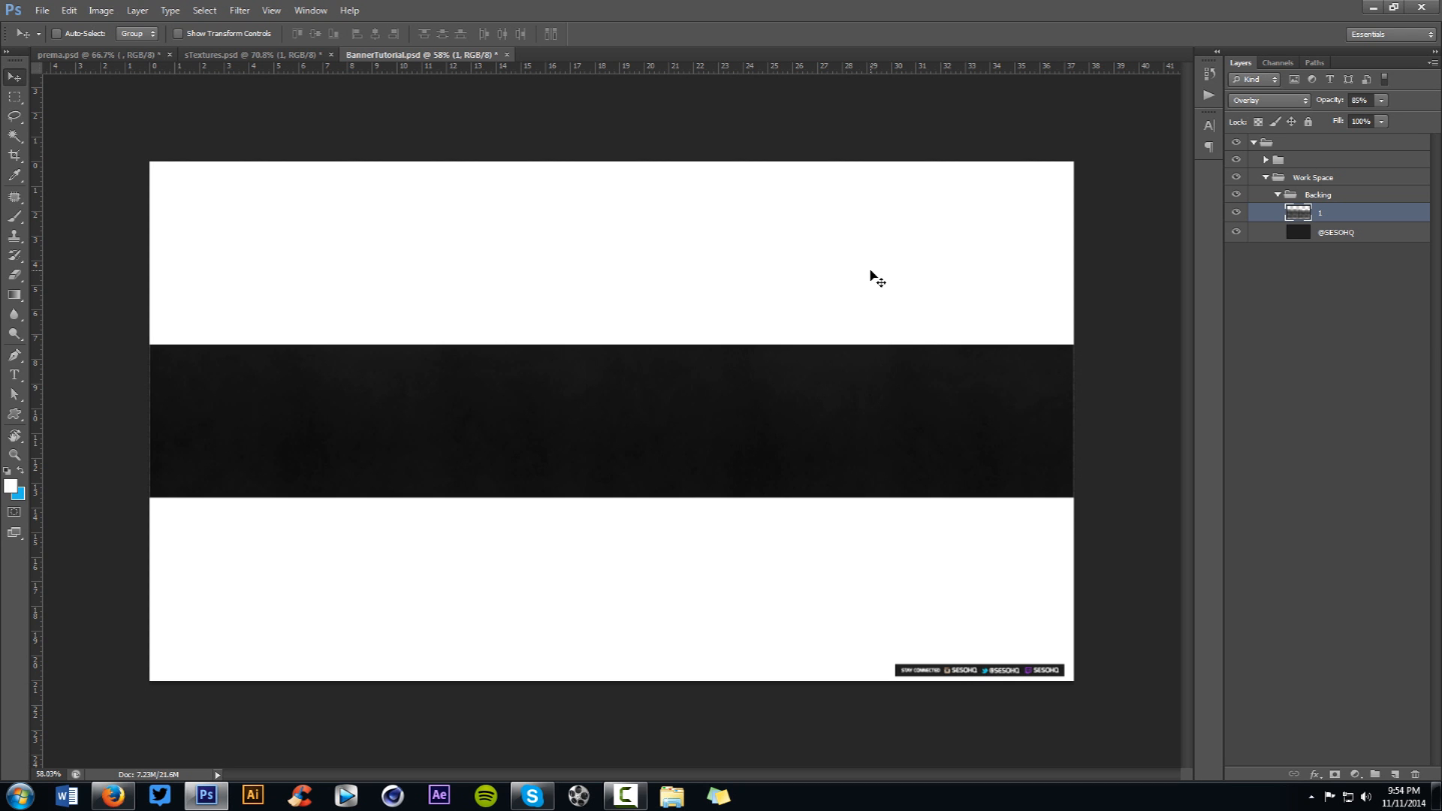
- Hide texture 1 in sTextures.psd, show texture 2, and copy it into the Backing group of BannerTutorial.psd over the strip
left_click(248, 55)
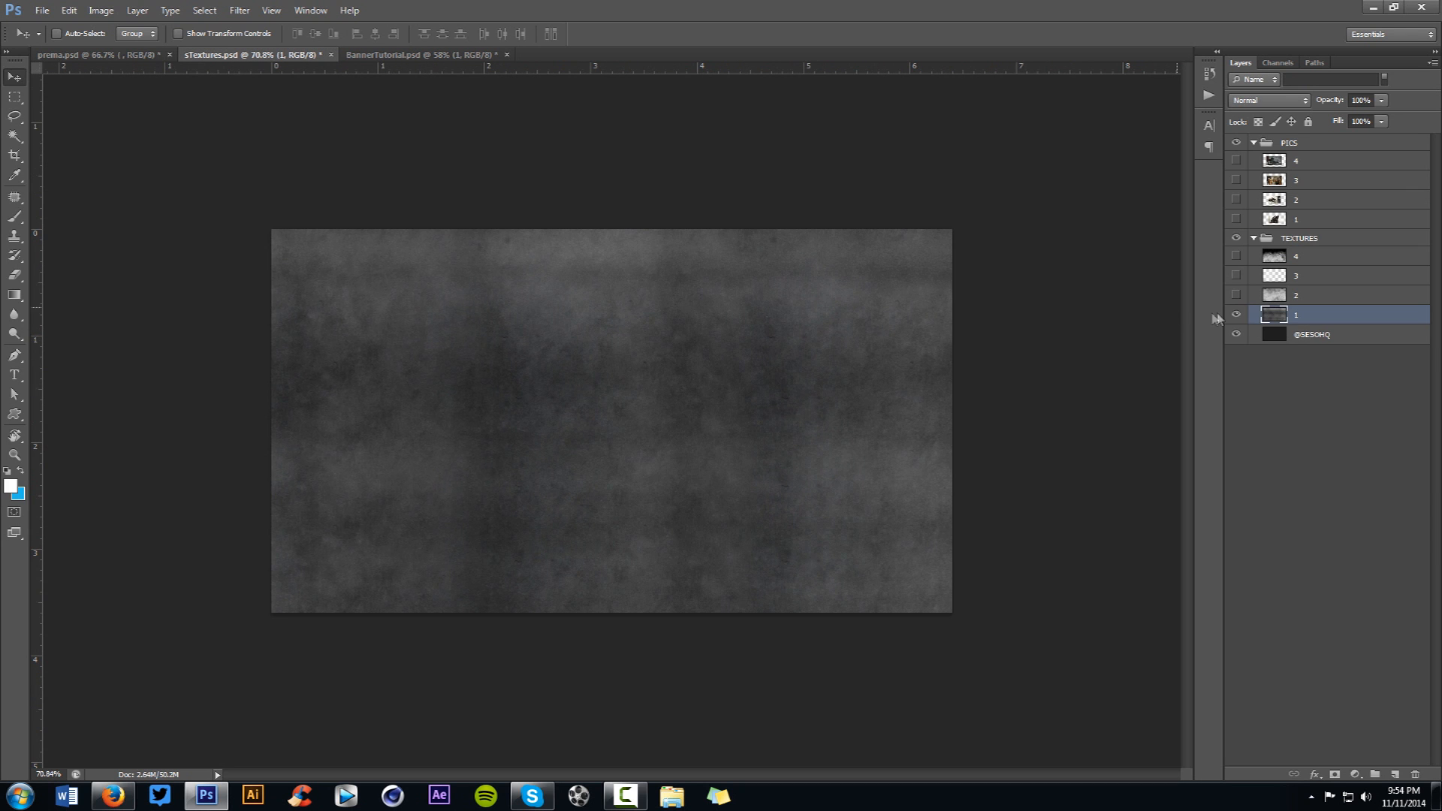
left_click(1236, 314)
left_click(1236, 295)
left_click(1321, 295)
left_click_drag(496, 361, 766, 430)
- Hide layer 2 temporarily and examine the base layer and layer 1 with its blend settings
left_click(1236, 213)
left_click(1264, 248)
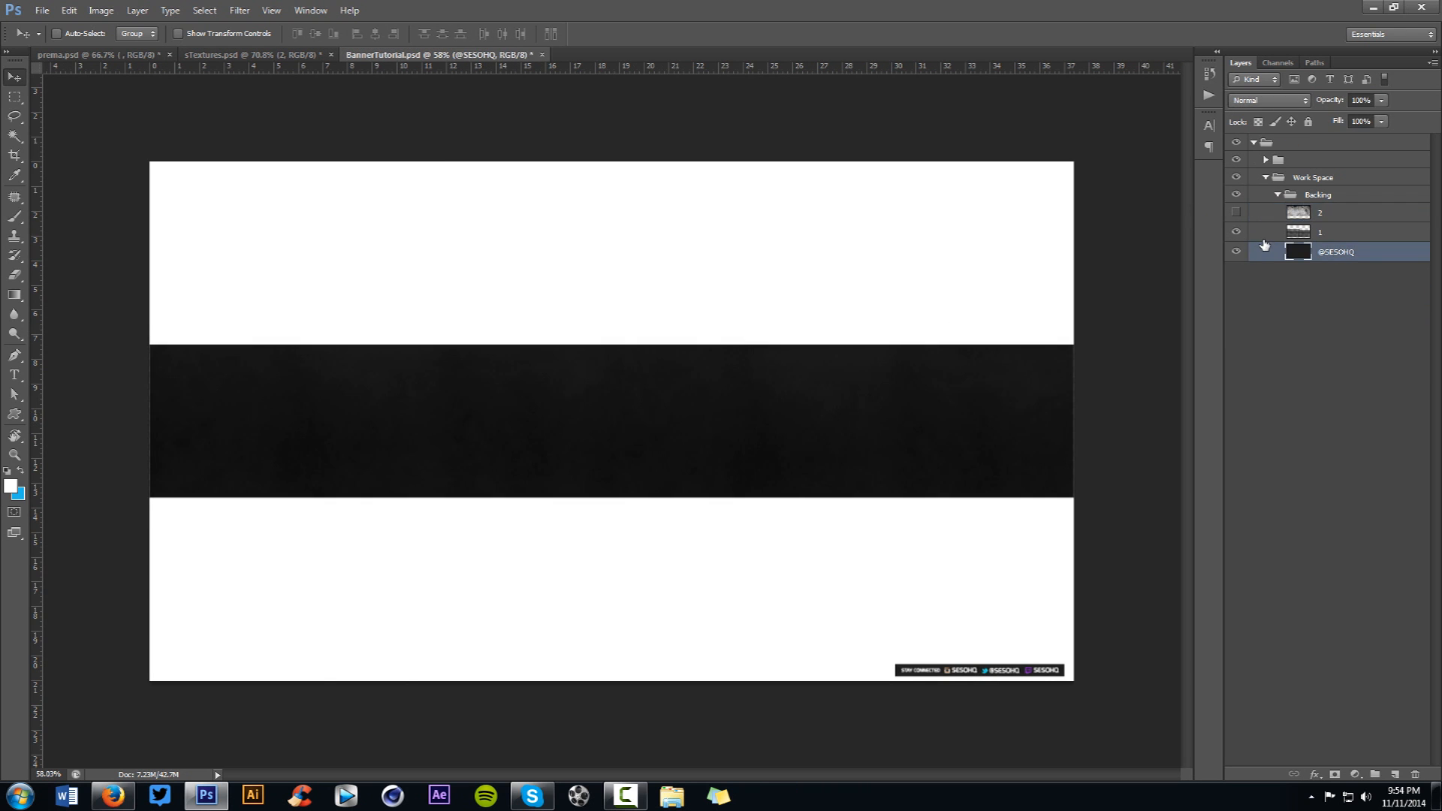
left_click(1267, 234)
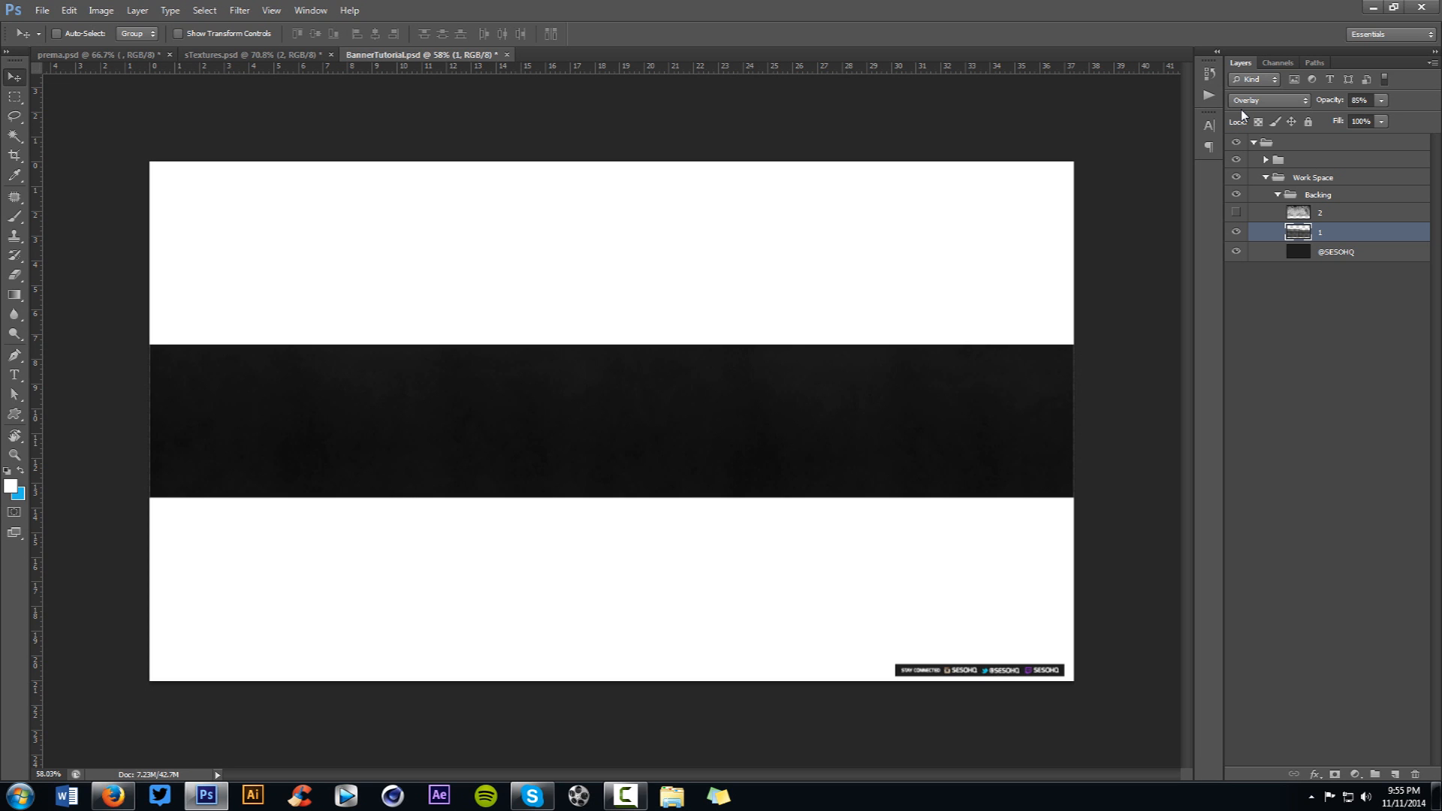
left_click(1272, 212)
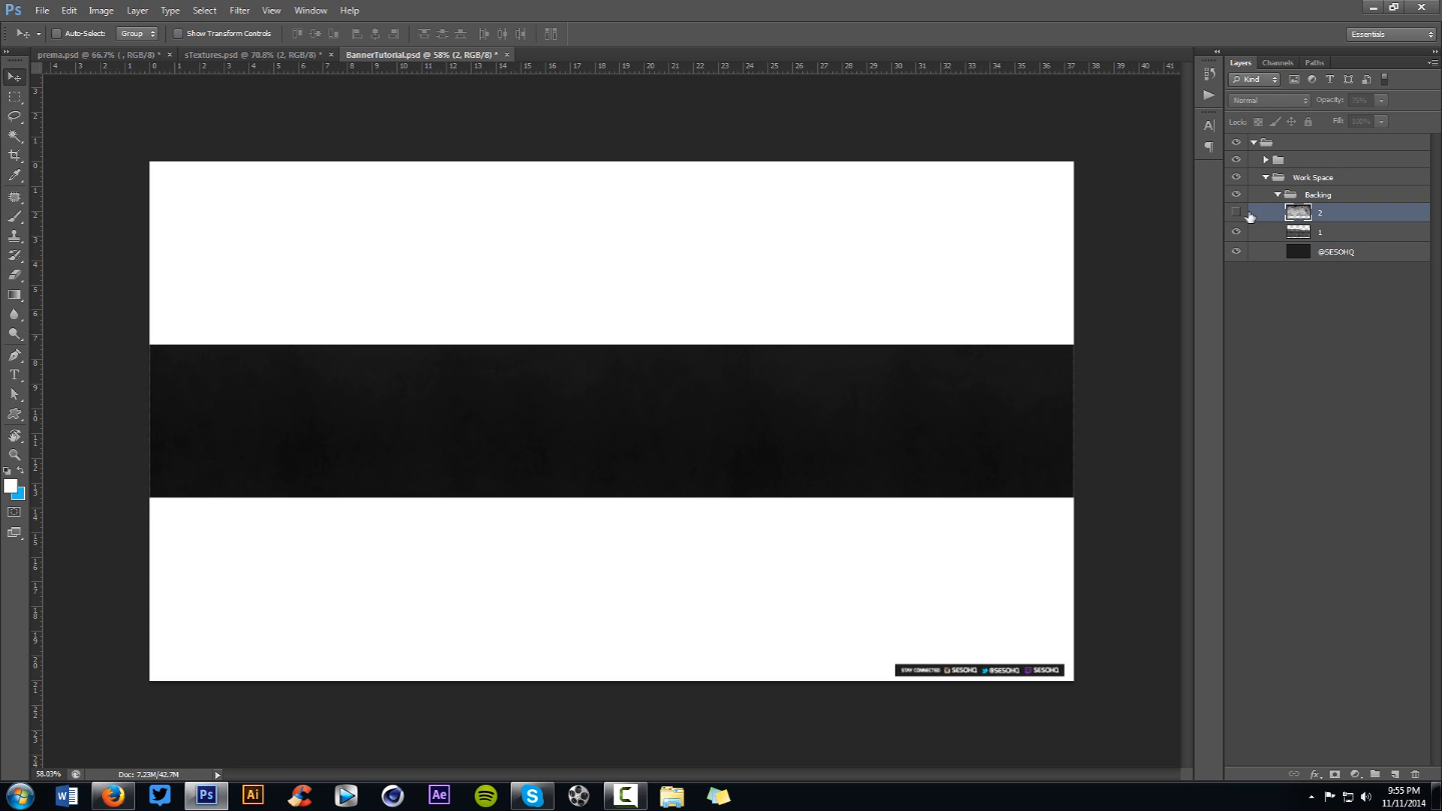
left_click(1235, 211)
- Try the Overlay blend mode on layer 2 and shift the texture slightly over the strip
left_click(1277, 100)
left_click(1269, 295)
left_click_drag(875, 419, 894, 434)
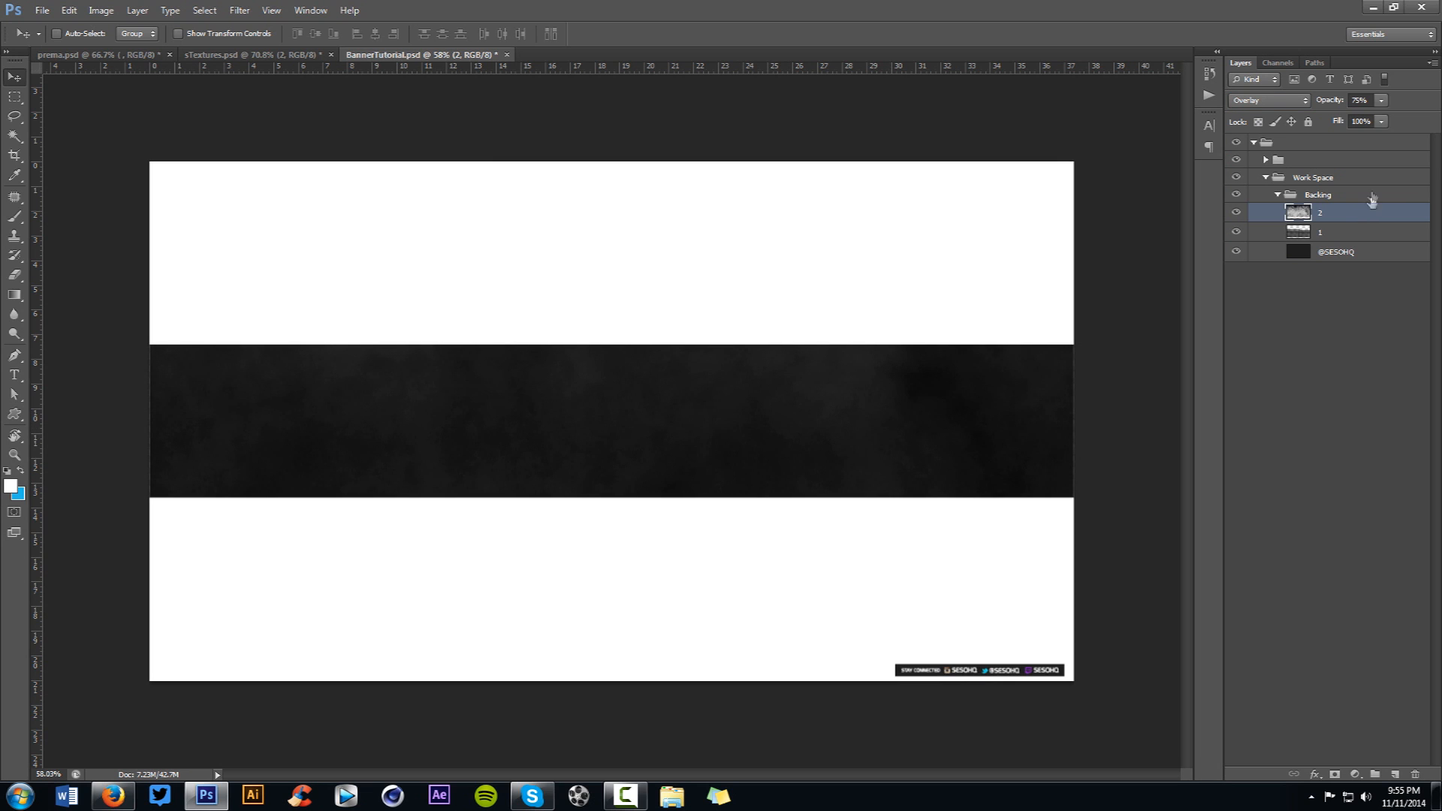
- Set layer 2 to 82% opacity with the Soft Light blend mode and reposition its texture along the strip
left_click(1380, 101)
left_click_drag(1380, 117, 1386, 117)
left_click(1367, 100)
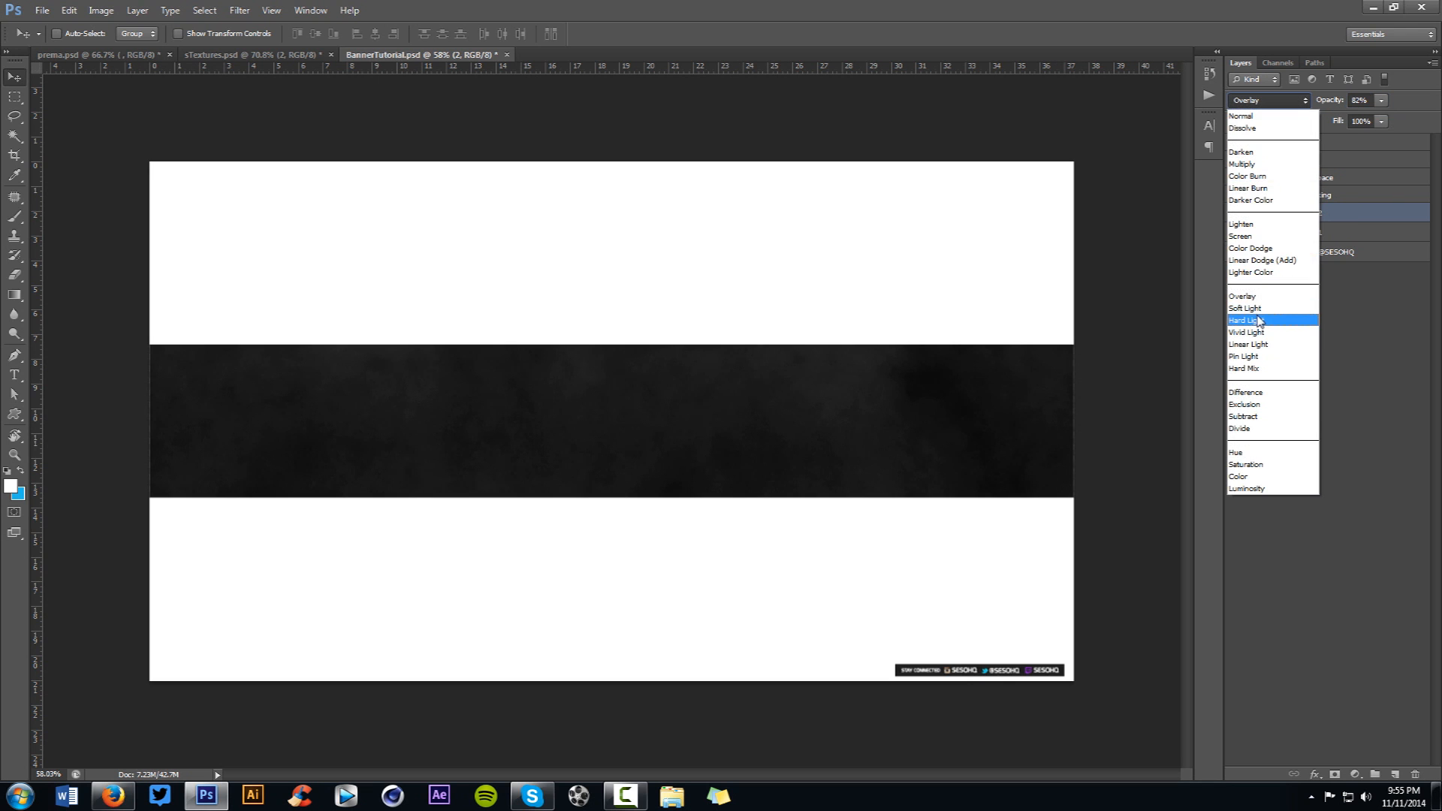
left_click(1246, 301)
left_click_drag(839, 397, 766, 403)
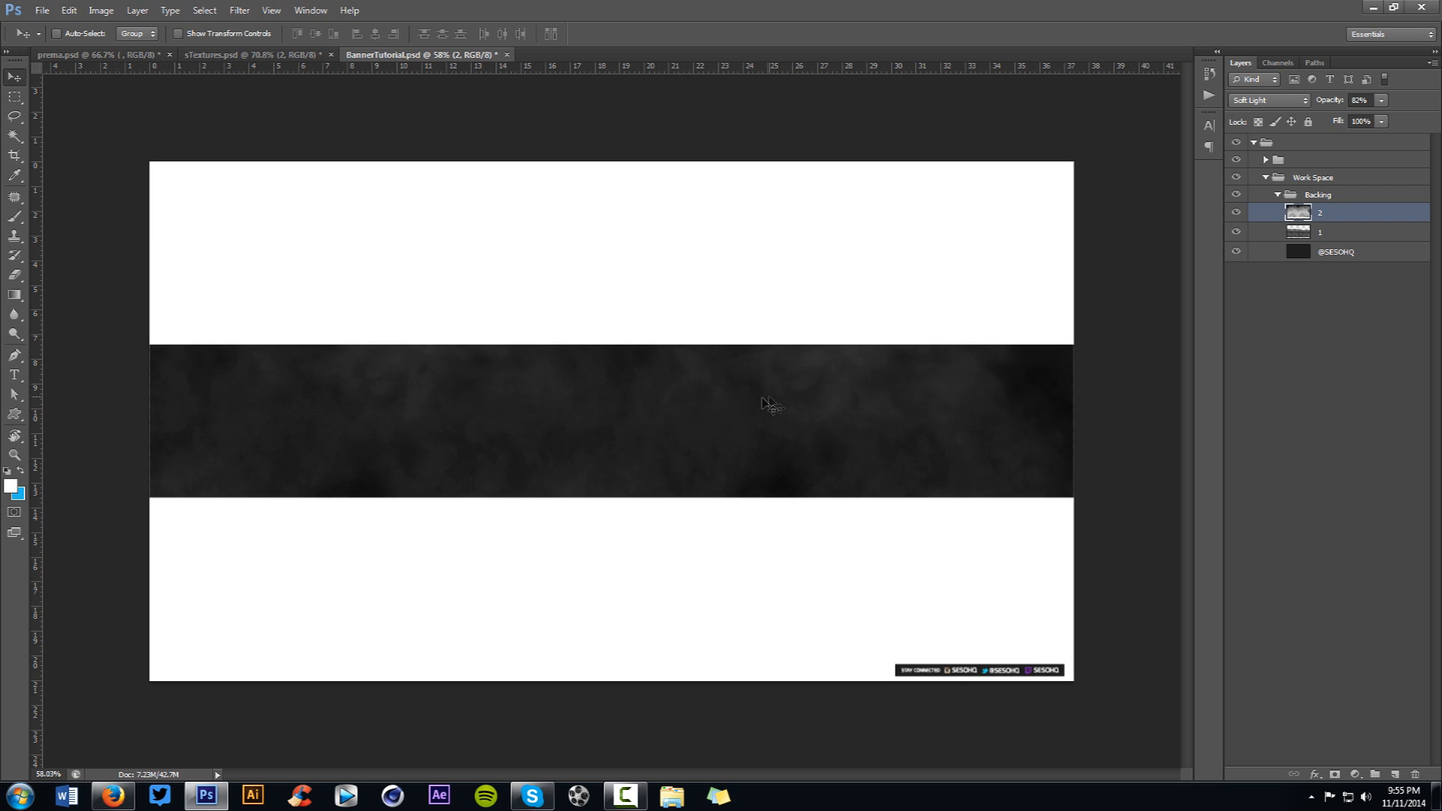
- Compare the strip with and without layers 1 and 2, leaving both layers shown
left_click(1236, 232)
left_click(1236, 232)
left_click(1236, 232)
left_click(1236, 232)
left_click(1236, 212)
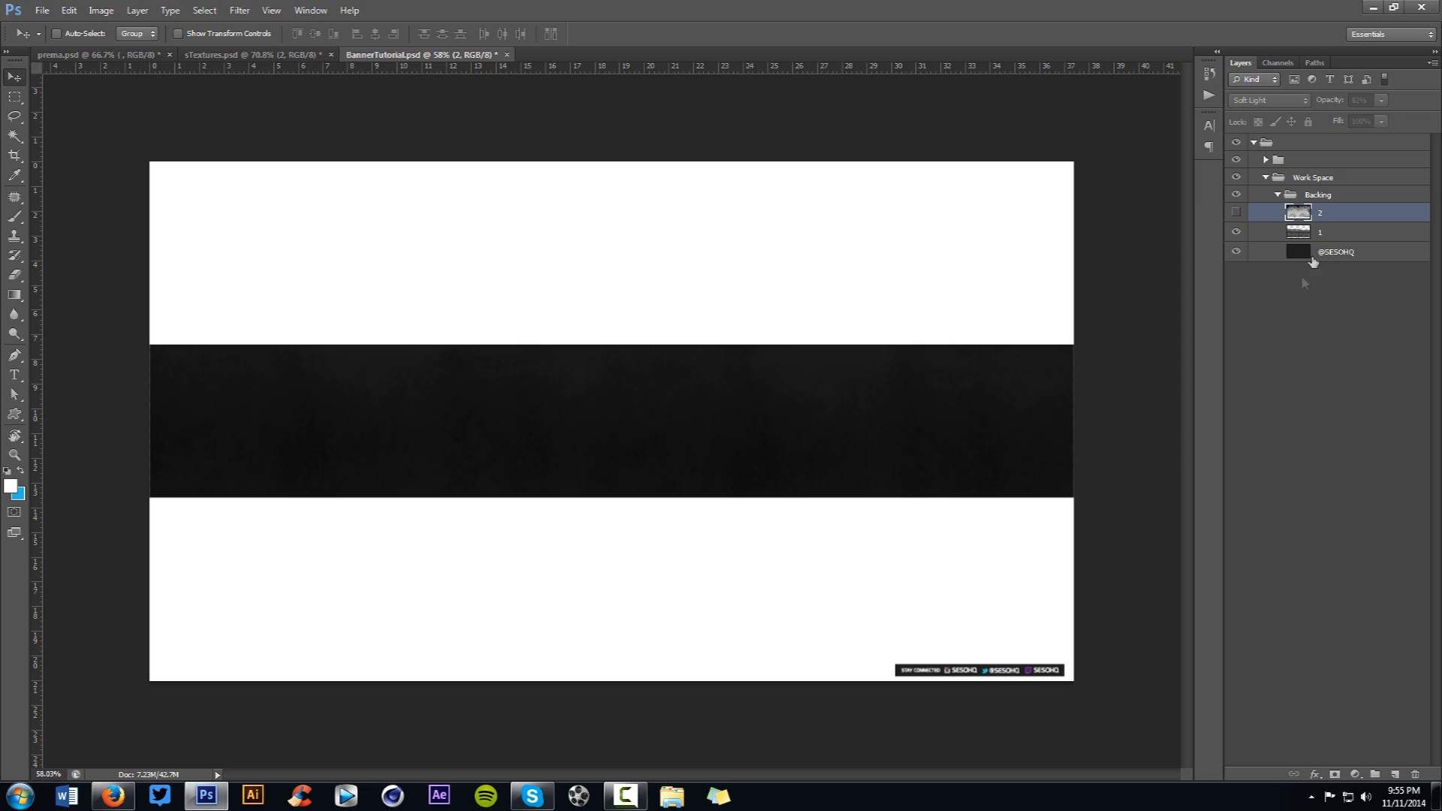
left_click(1236, 212)
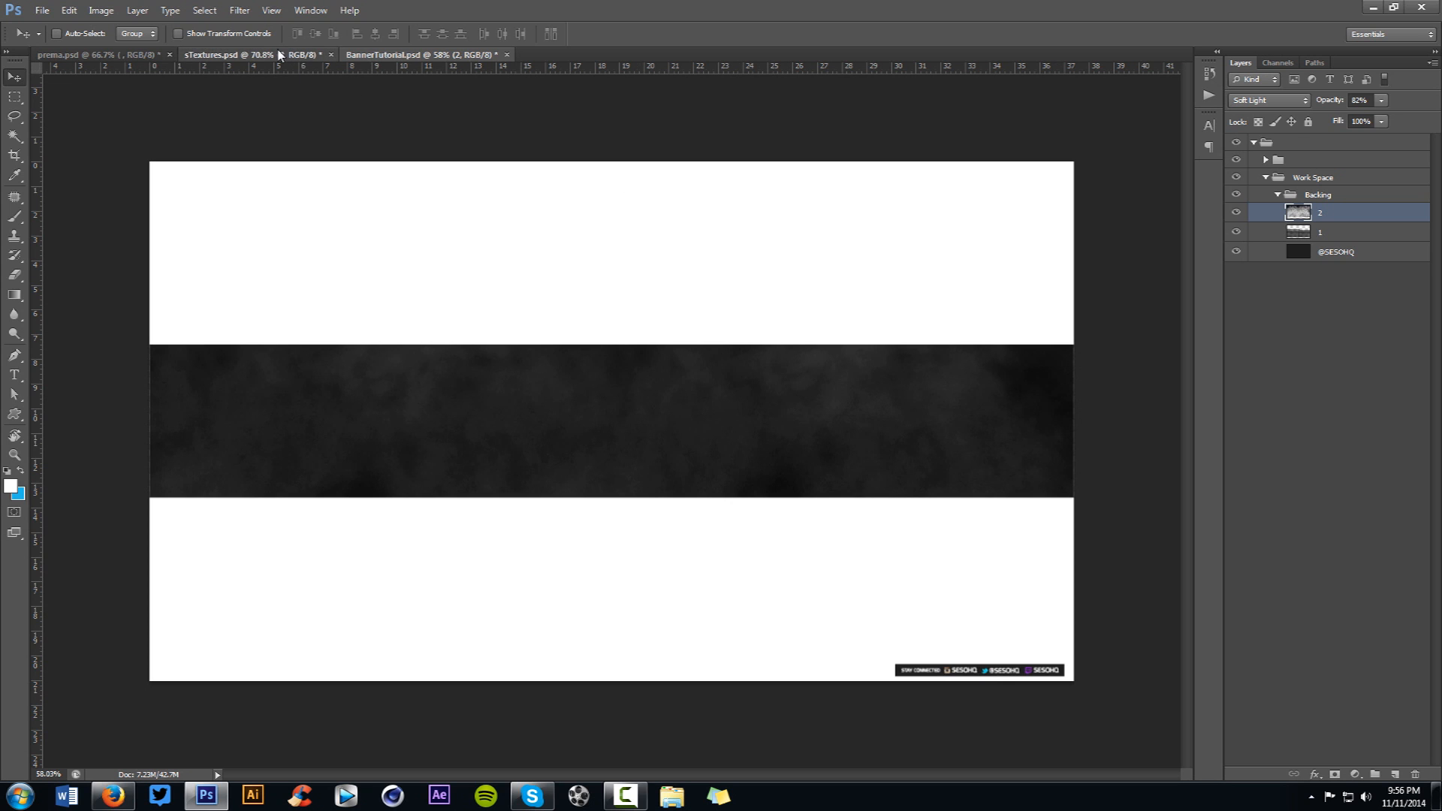
- Hide texture 2 in sTextures.psd, show texture 3, and copy it into the Backing group of BannerTutorial.psd over the strip
left_click(248, 55)
left_click(1235, 294)
left_click(1235, 275)
left_click(1321, 276)
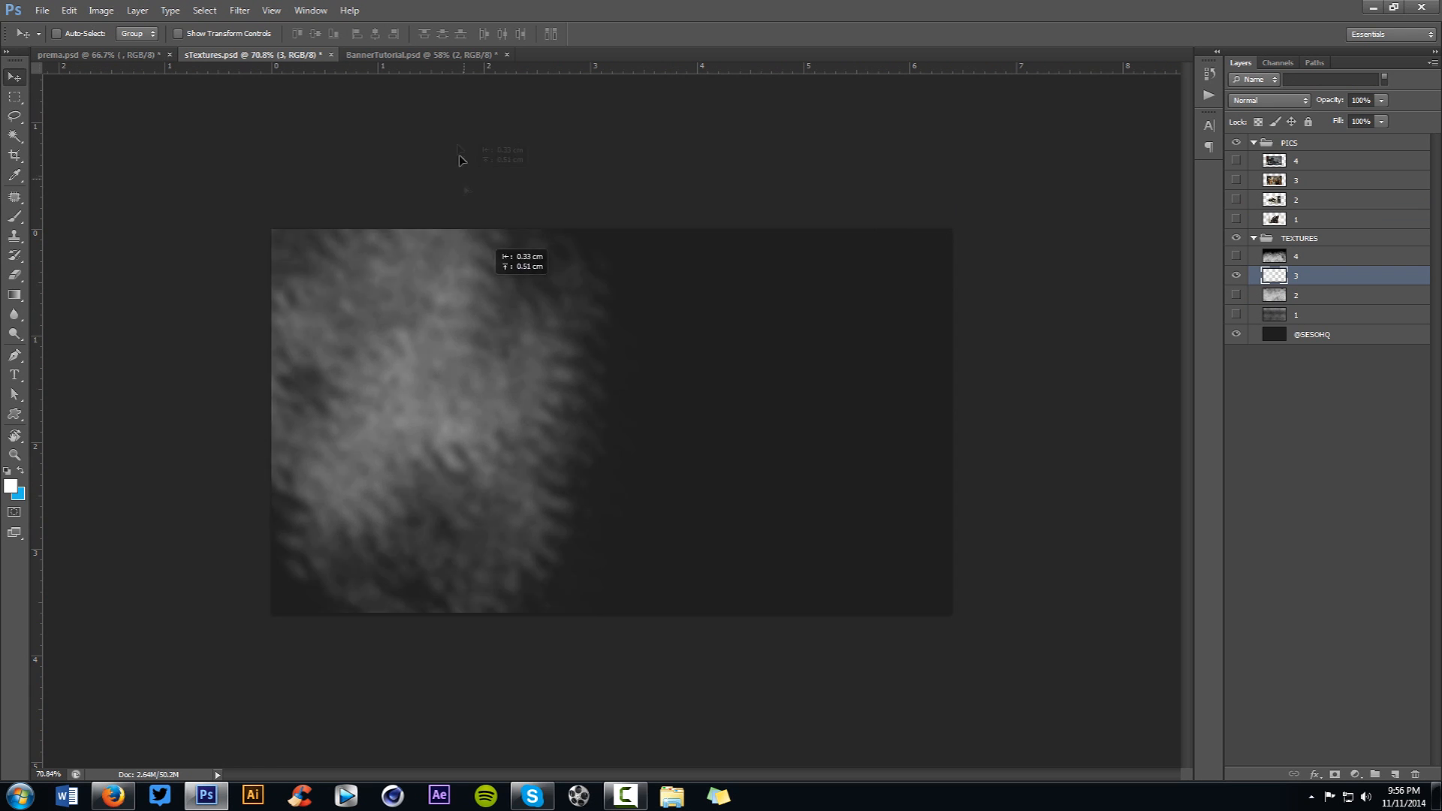
left_click_drag(429, 57, 651, 448)
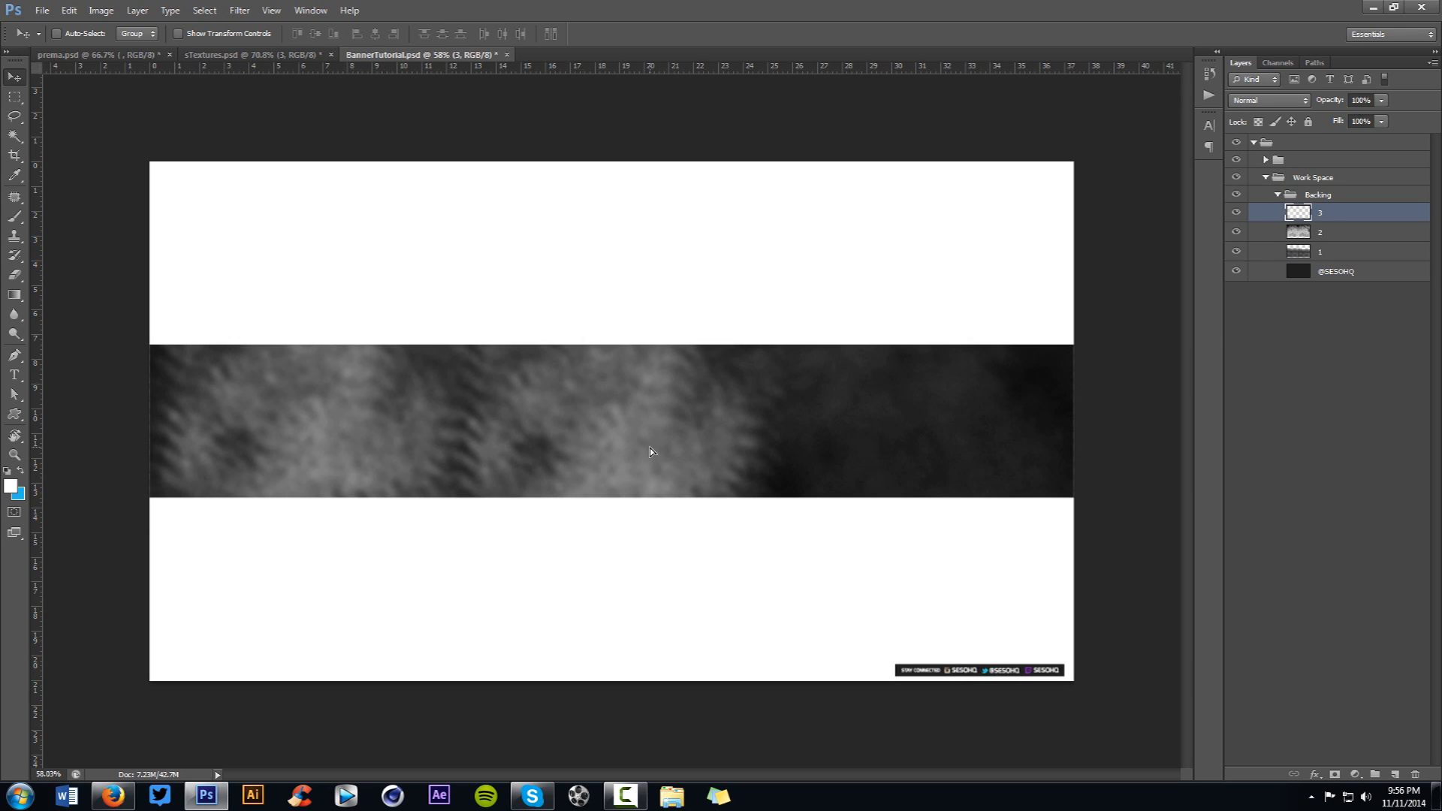
- Duplicate texture 3 three times across the full strip and merge the four layers into one
key("ctrl+j")
left_click_drag(559, 465, 961, 458)
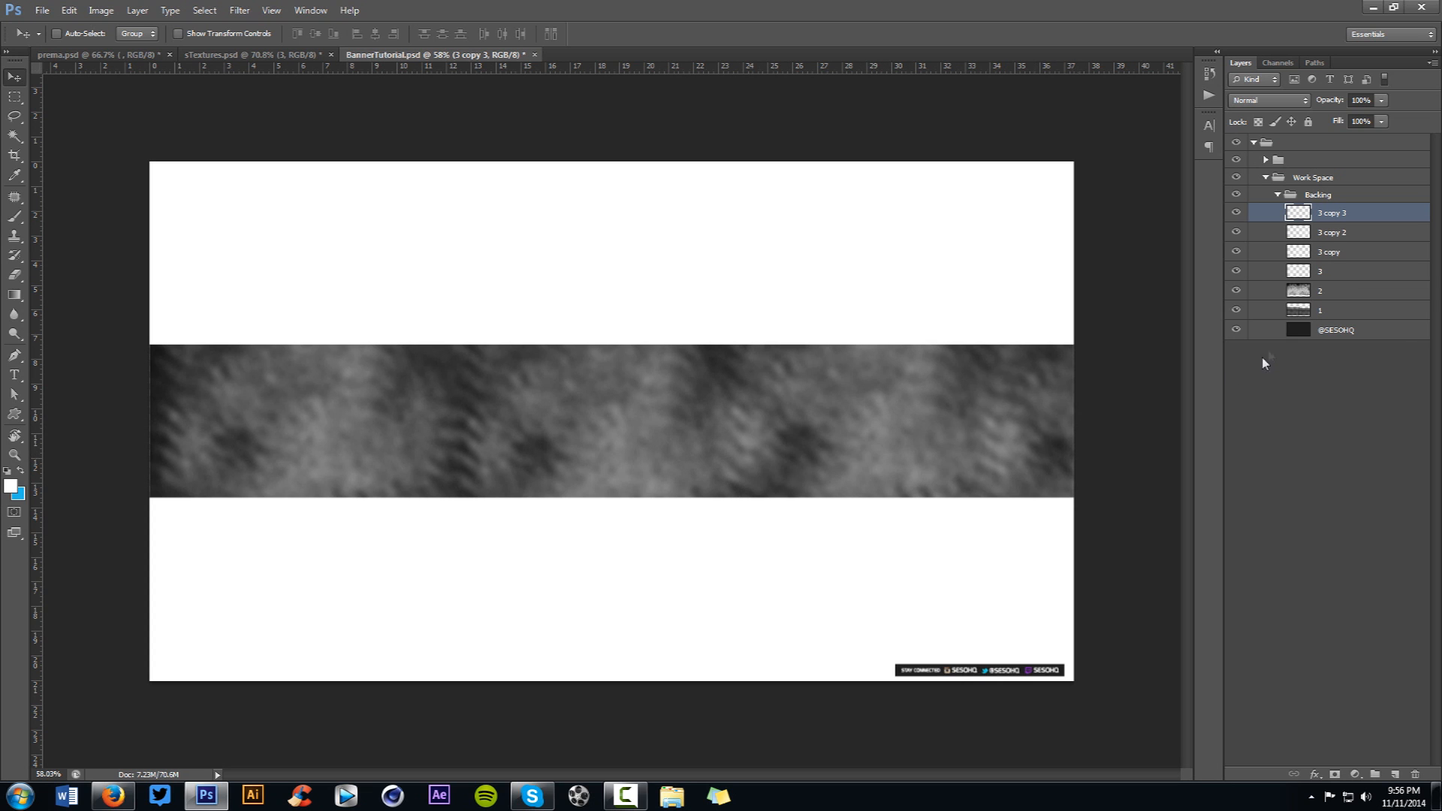
left_click(1341, 273, "shift")
key("ctrl+e")
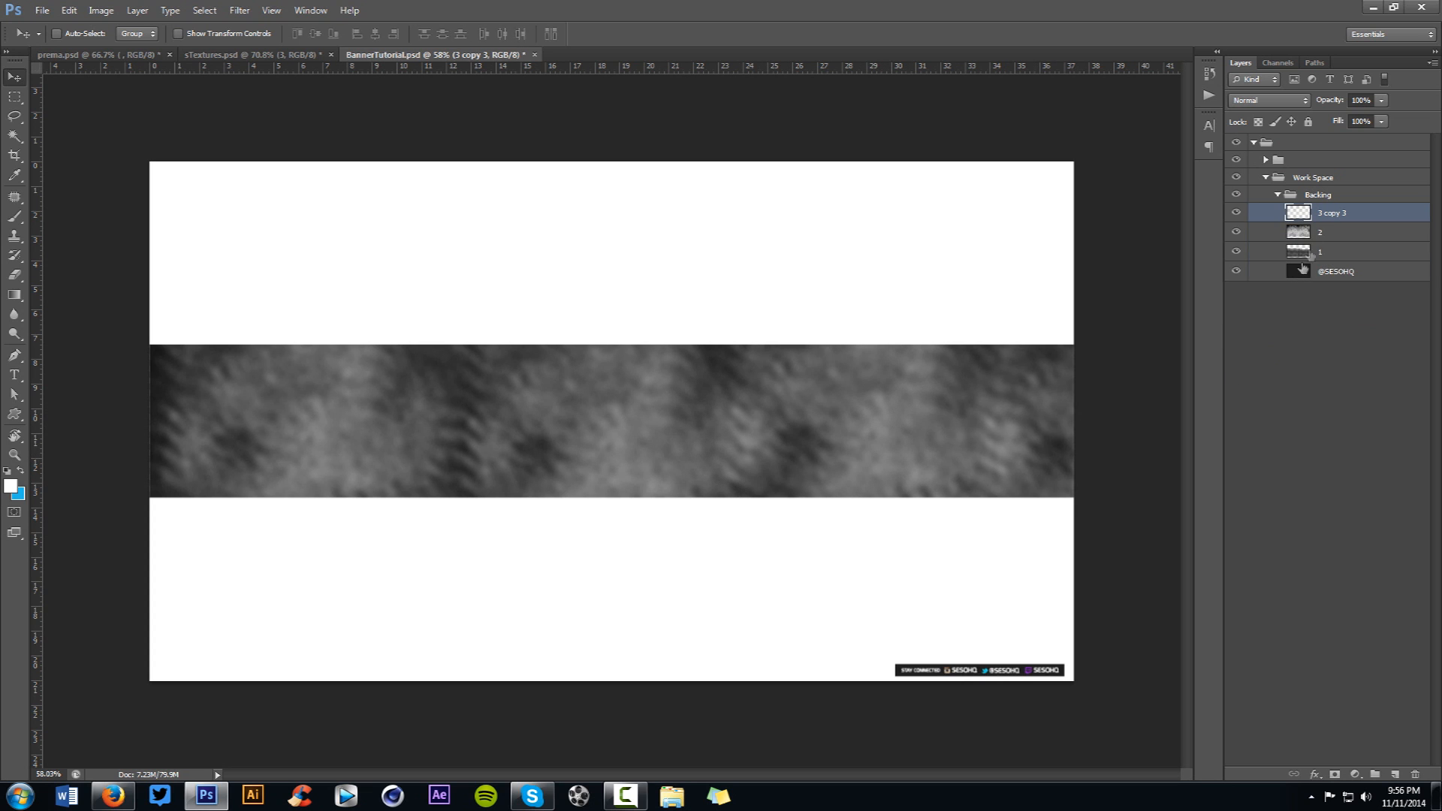
- Shift the merged texture 3 layer along the strip in Overlay mode at reduced opacity, and set layer 2's opacity to about 63%
left_click(1267, 101)
left_click(1241, 296)
left_click_drag(886, 394, 913, 424)
left_click_drag(1380, 100, 1349, 115)
left_click(1336, 233)
left_click(1380, 100)
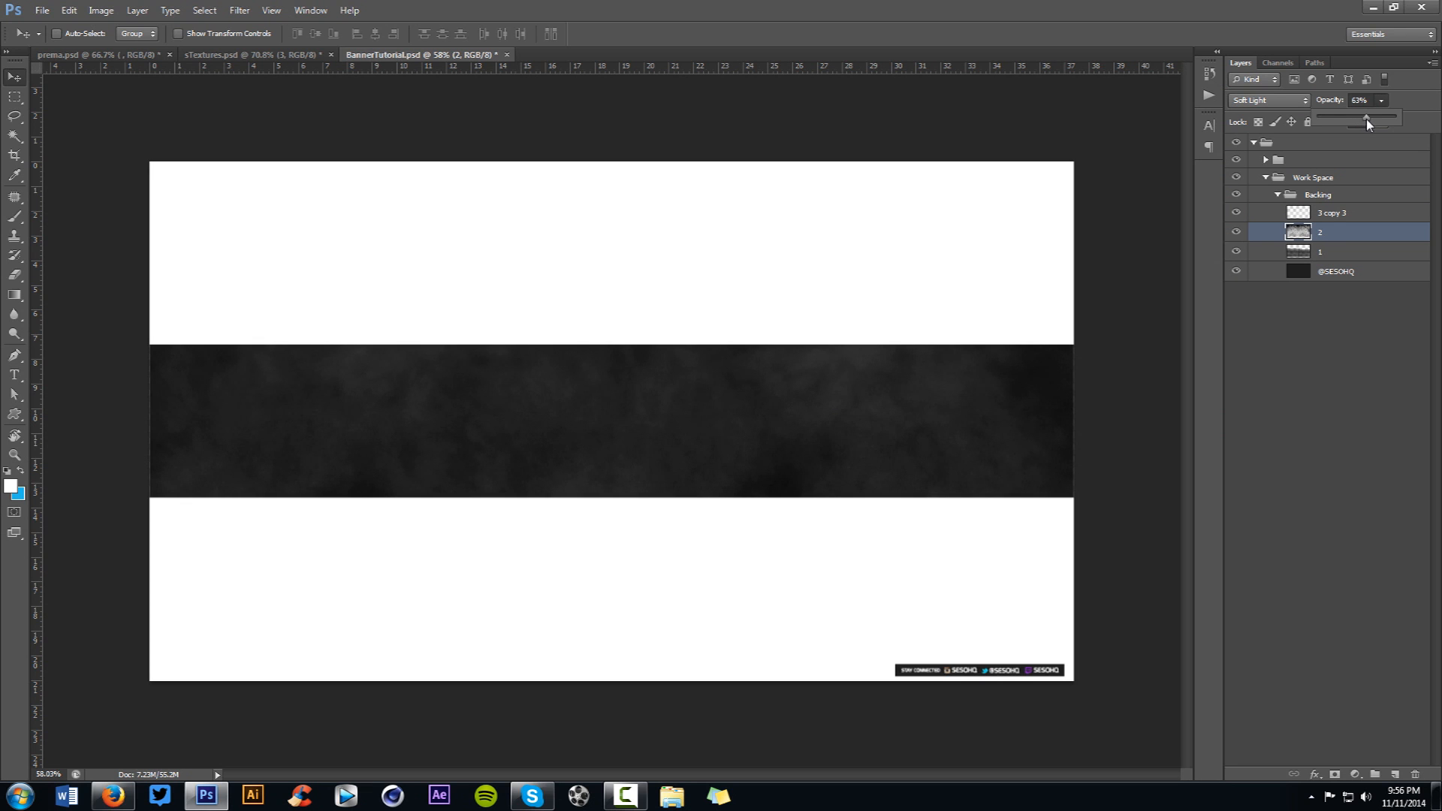
- Show texture 4 in sTextures.psd, copy it into BannerTutorial.psd above the texture 3 layer, and duplicate it to cover the strip
left_click(1325, 214)
left_click(270, 54)
left_click(1236, 276)
mouse_move(957, 335)
left_mouse_down()
mouse_move(687, 217)
mouse_move(507, 57)
mouse_move(466, 491)
mouse_move(529, 353)
mouse_move(532, 382)
mouse_move(279, 449)
mouse_move(823, 451)
mouse_move(773, 451)
left_mouse_up()
- Soften the seam between the two texture 4 layers with the Eraser and merge them into one layer
key("e")
mouse_move(608, 311)
left_mouse_down()
mouse_move(584, 432)
mouse_move(590, 389)
mouse_move(595, 505)
left_mouse_up()
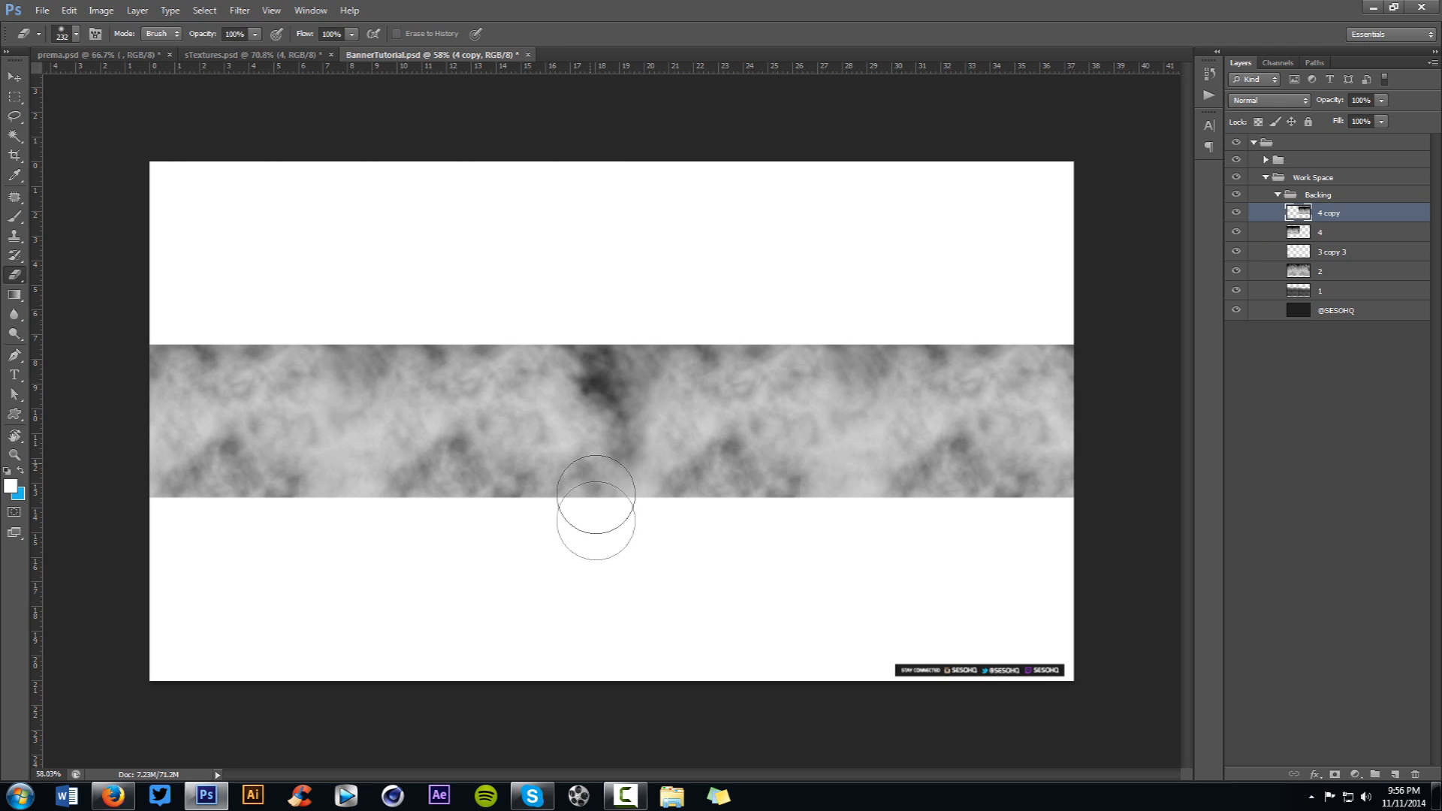
key("v")
left_click(1310, 233, "shift")
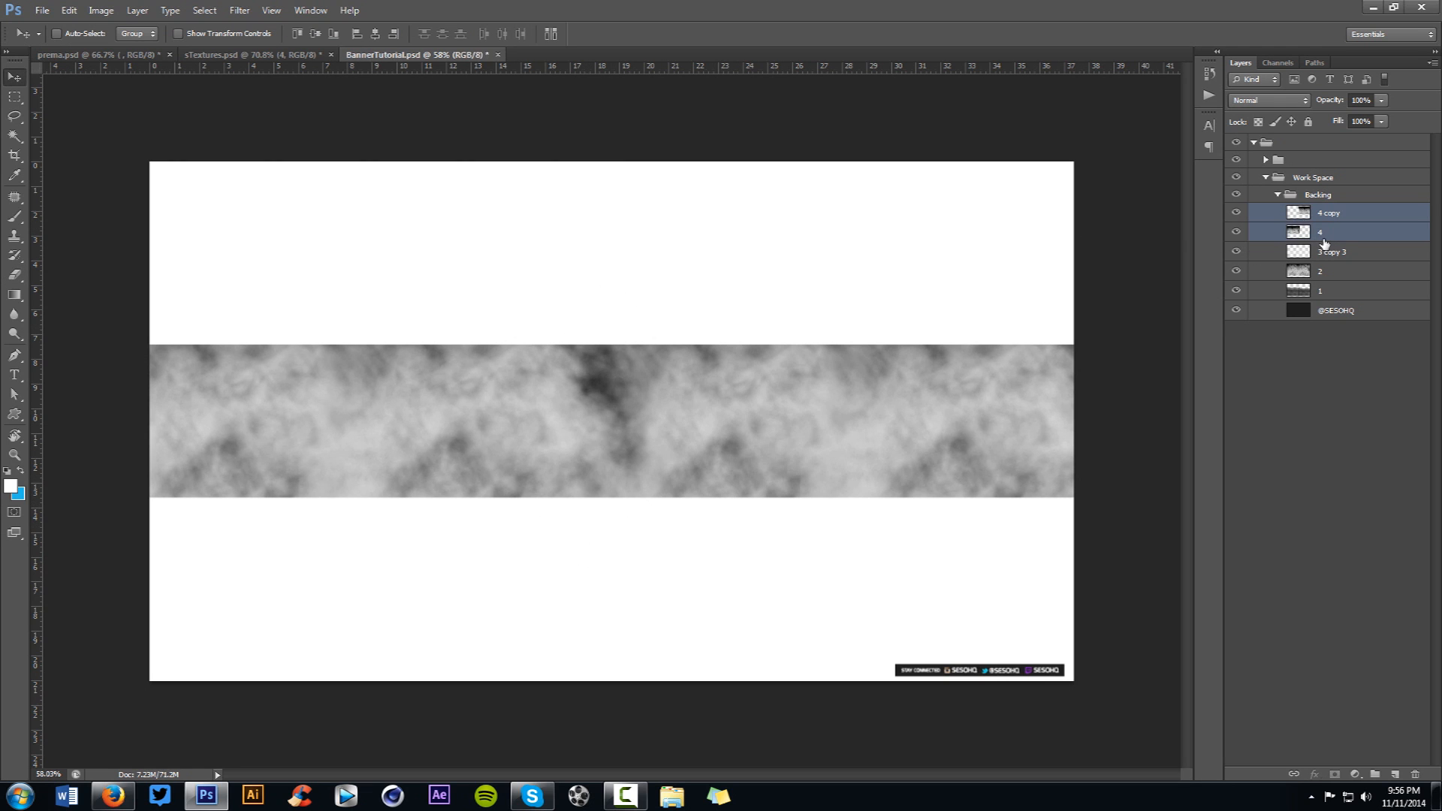
key("ctrl+e")
- Set the merged texture 4 layer to Overlay at 41% opacity, and compare the strip with the finished banner in prema.psd
left_click(1269, 100)
left_click(1305, 296)
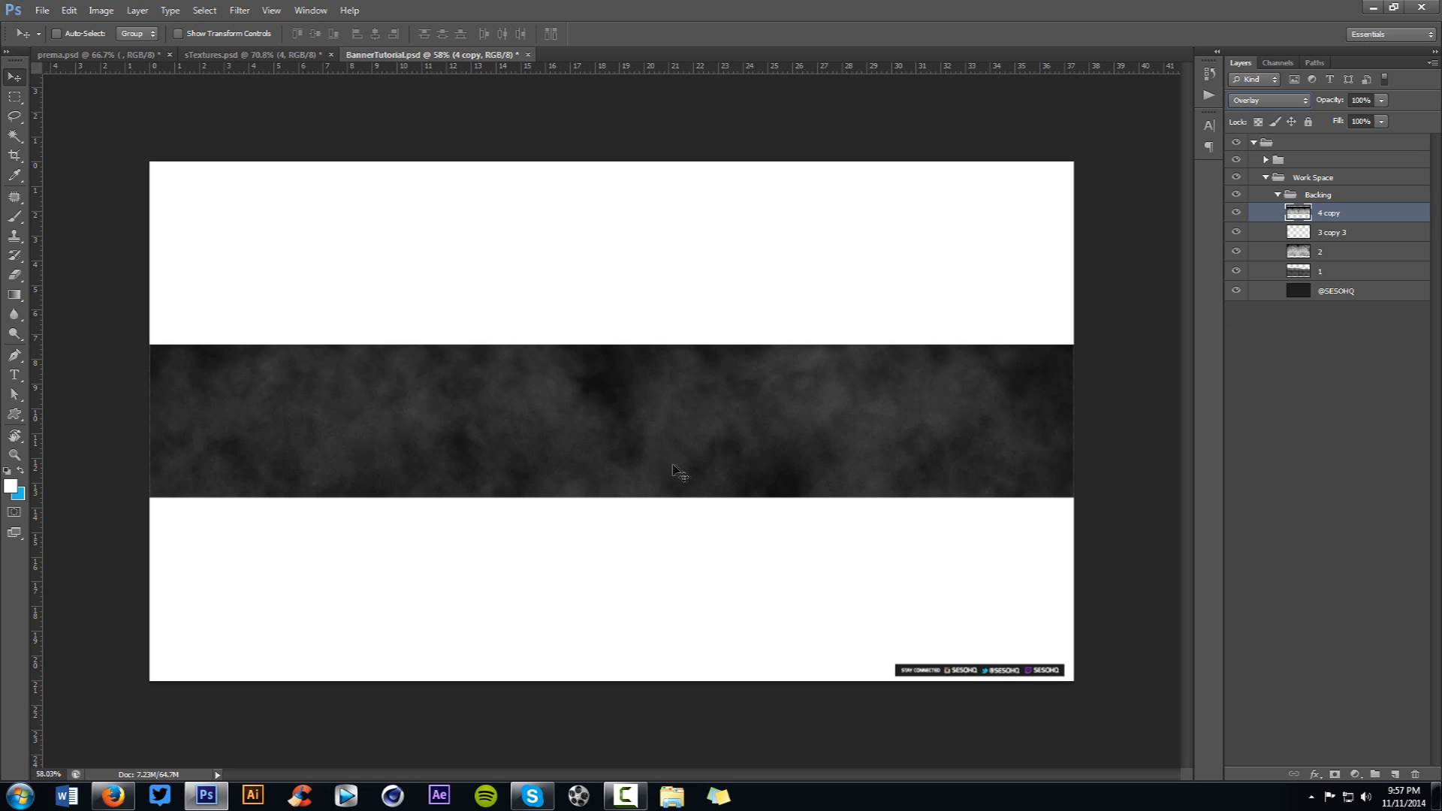
left_click(1381, 100)
left_click_drag(1351, 123, 1332, 123)
left_click(595, 332)
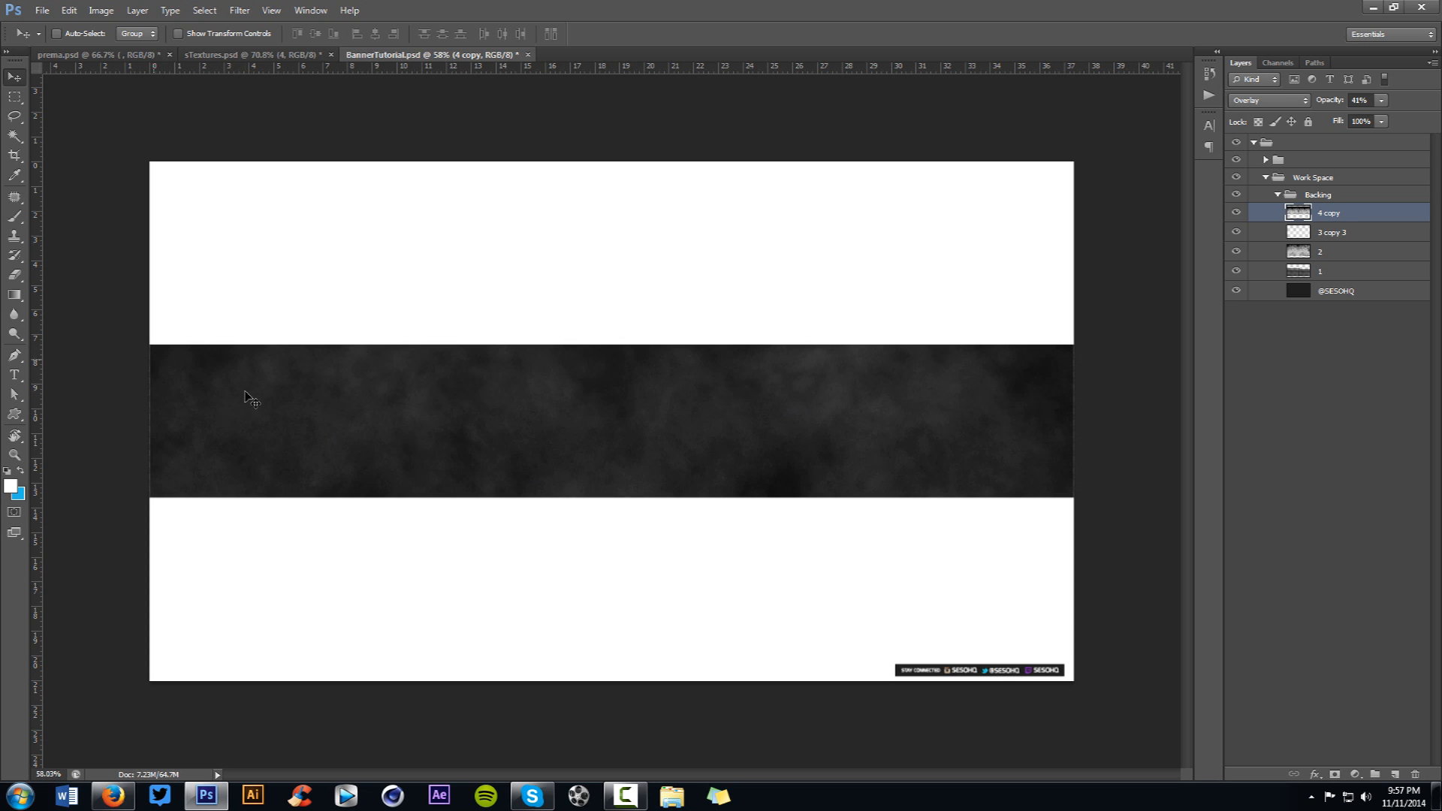
left_click(113, 55)
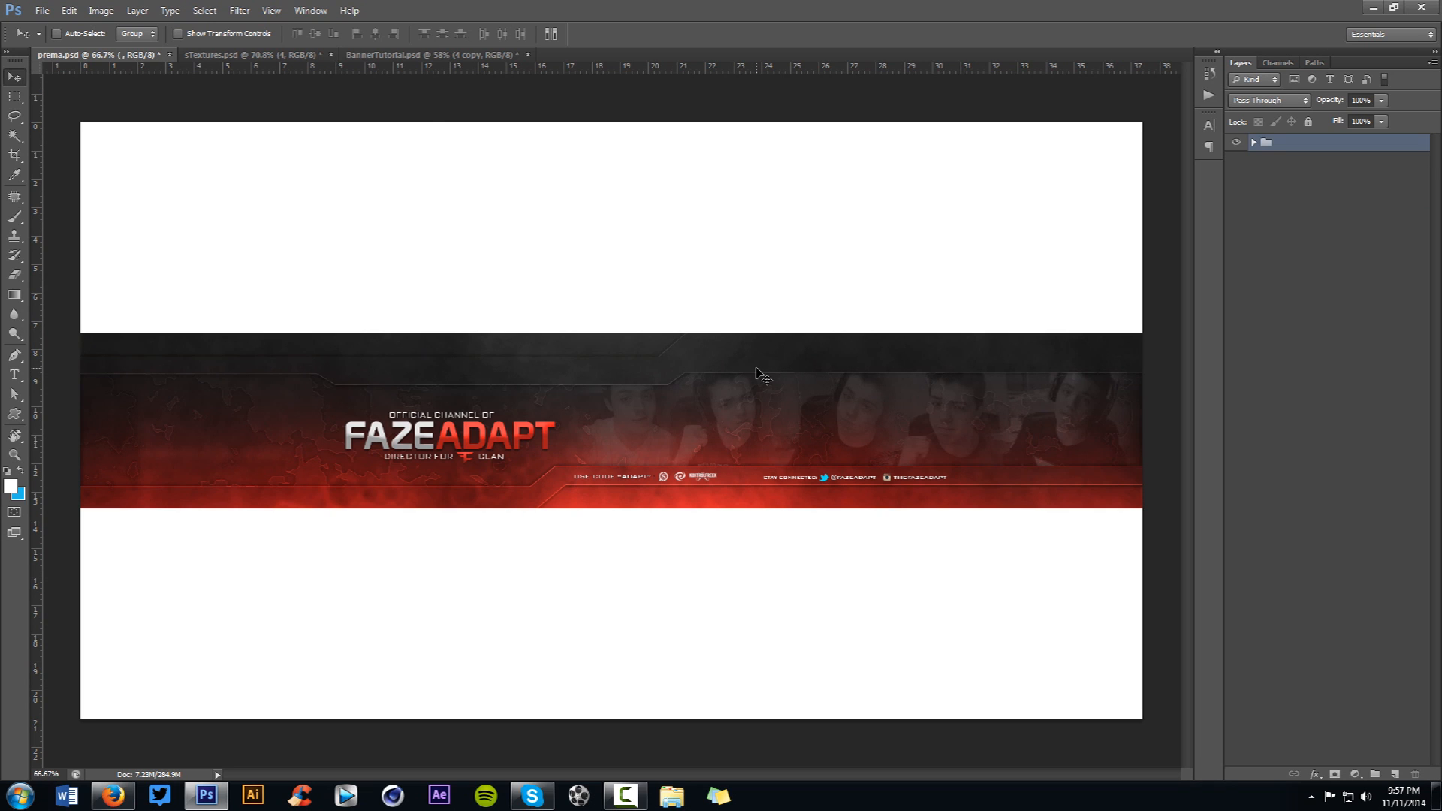
left_click(371, 59)
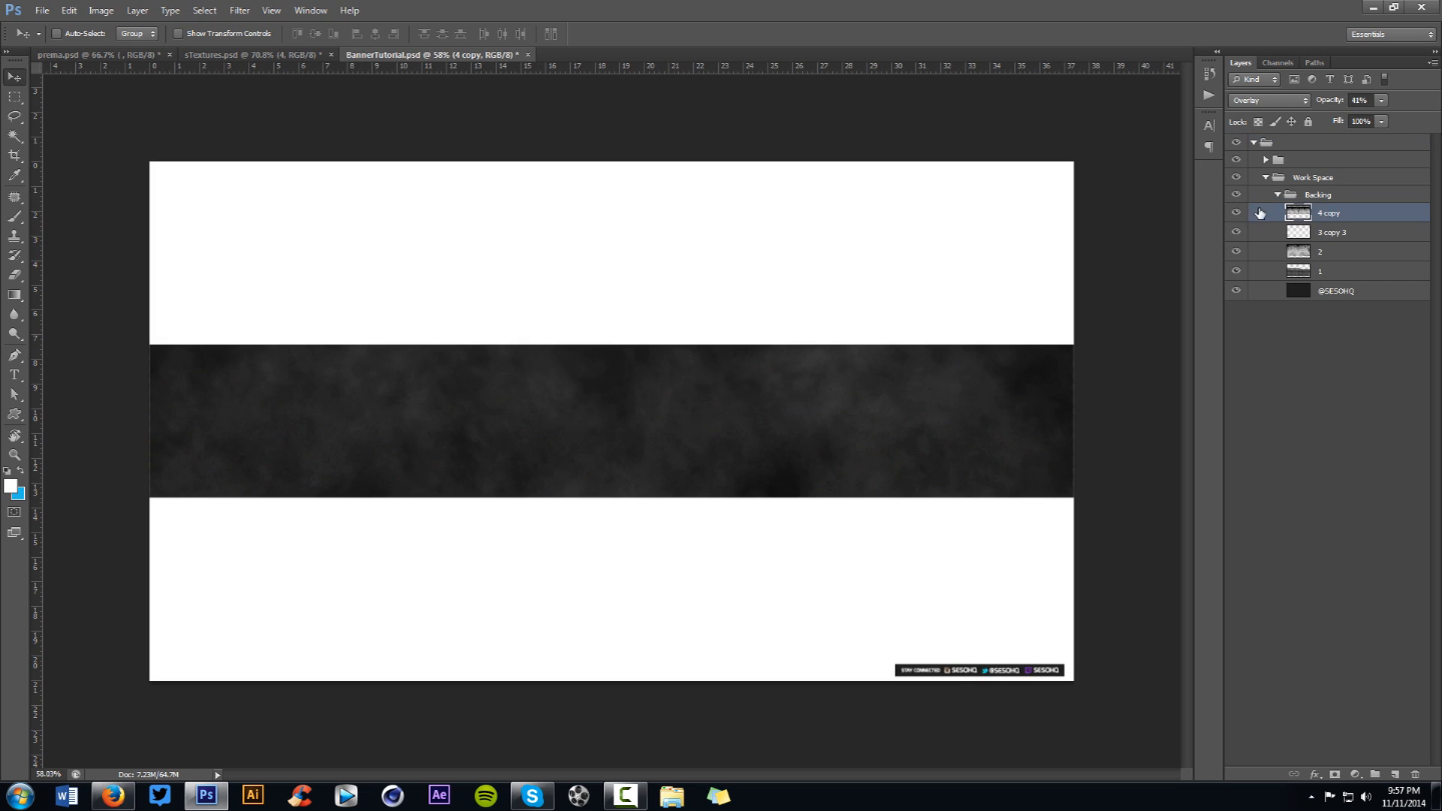
- Duplicate the Backing group, then rename the original group BACKUP and hide it
left_click(1277, 197)
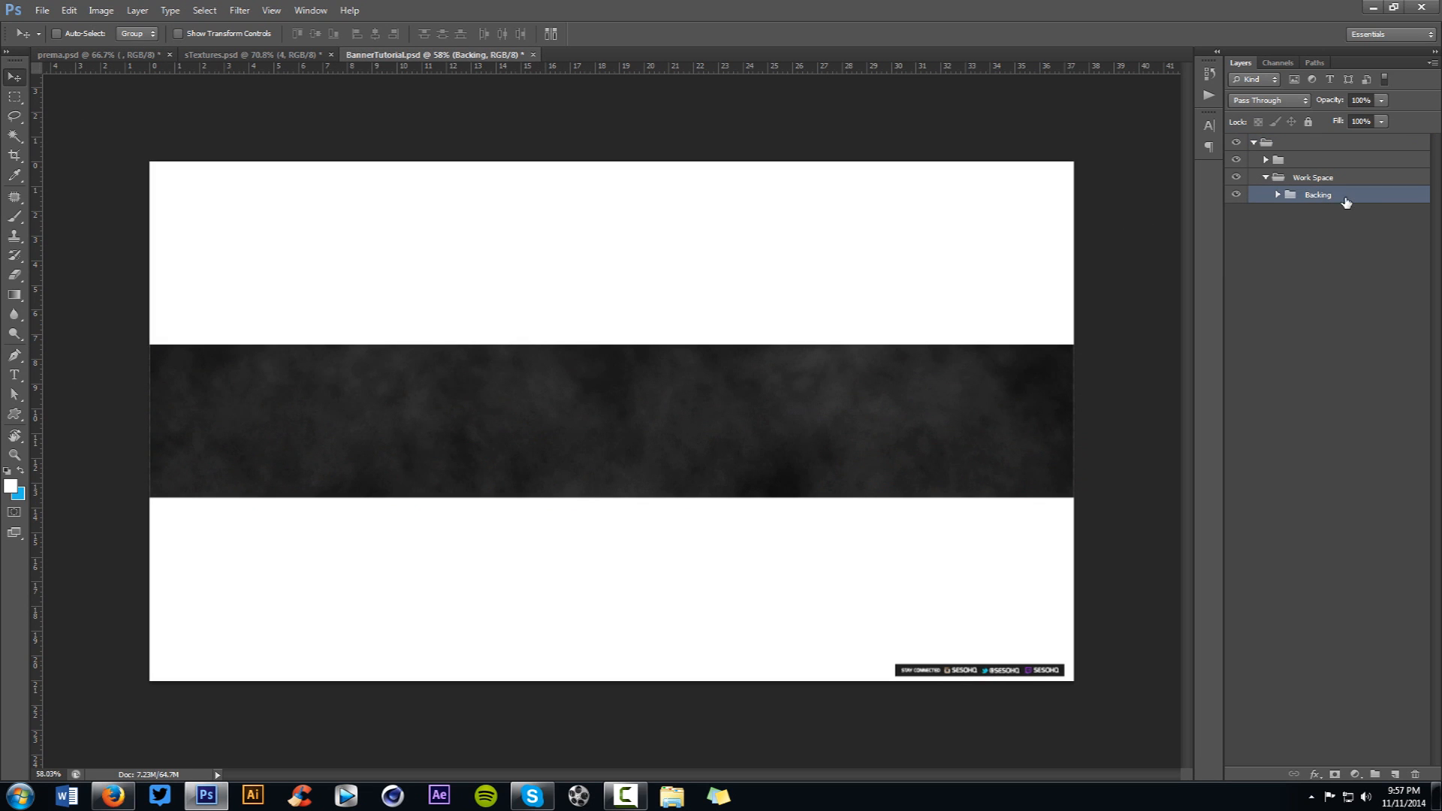
key("ctrl+j")
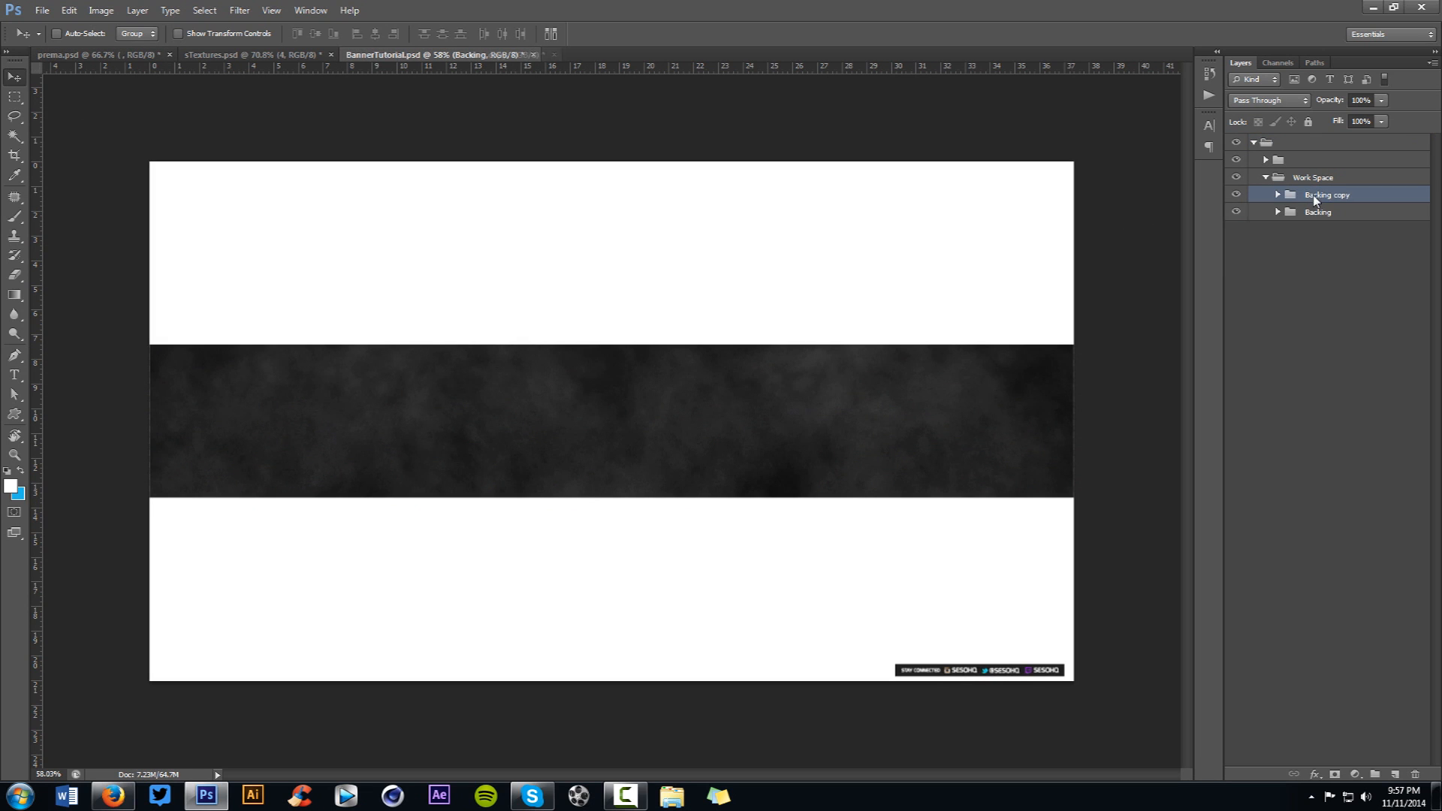
double_click(1323, 213)
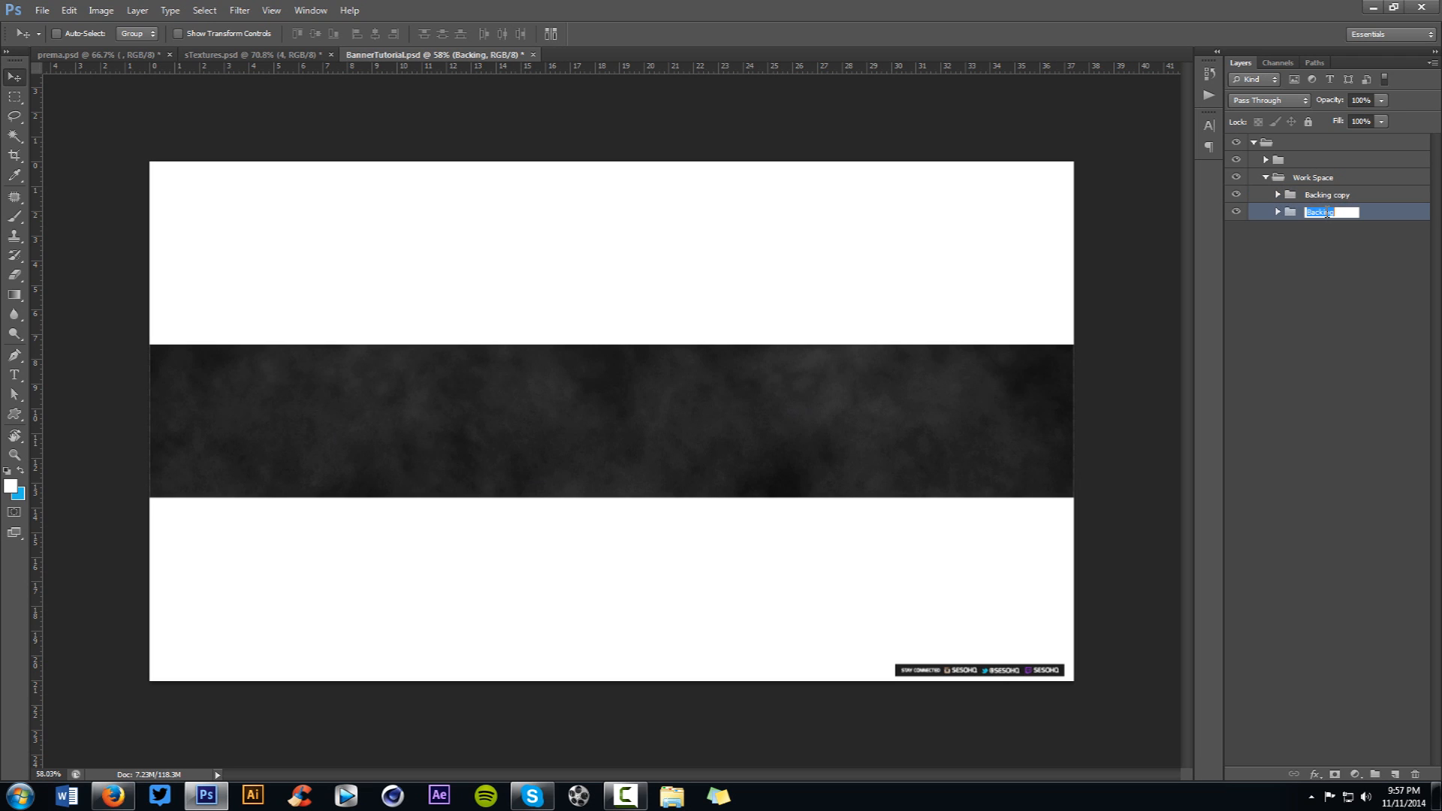
type("BACKUP")
key("Return")
left_click(1237, 213)
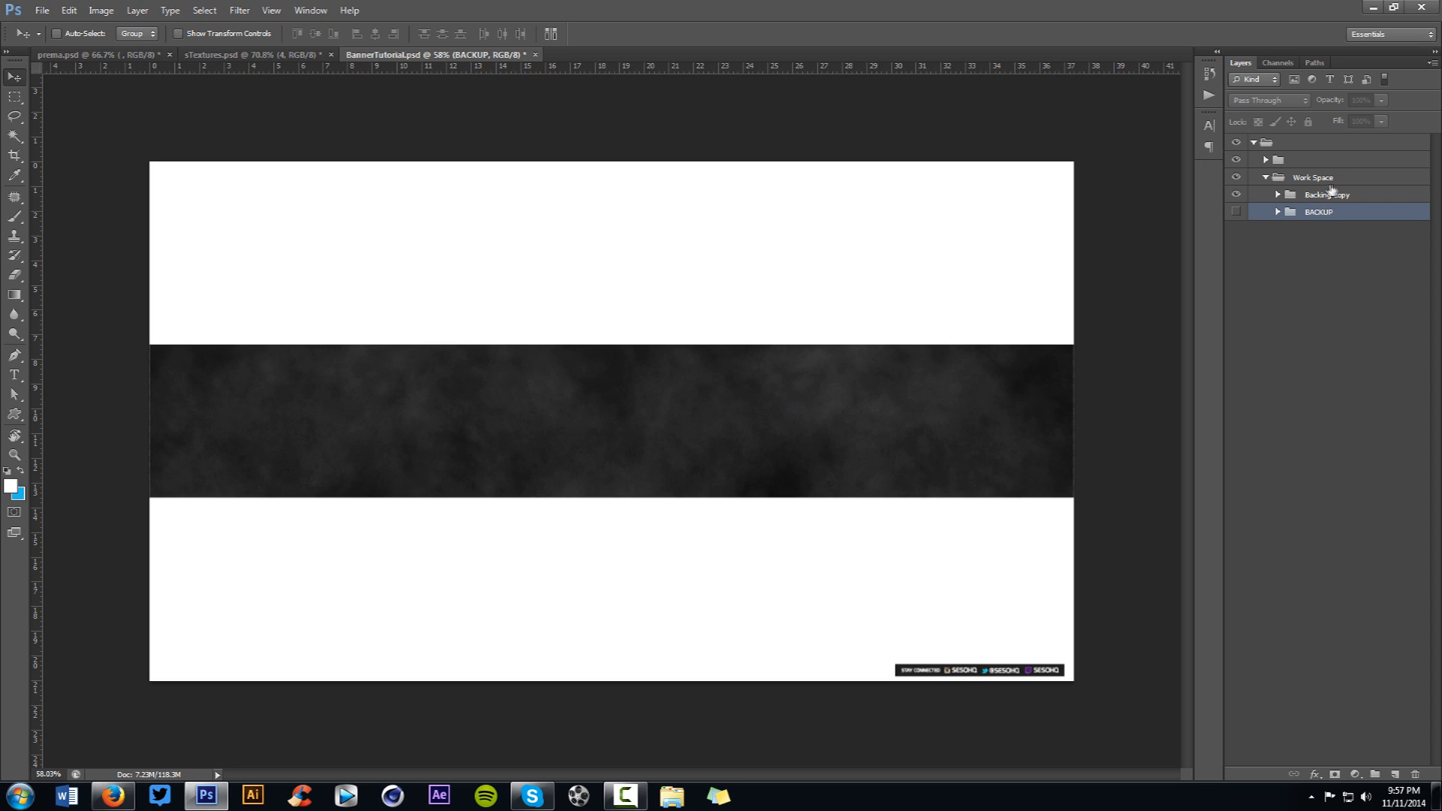
- Merge the Backing copy group into a single layer and rename it BACKGROUND
left_click(1334, 195)
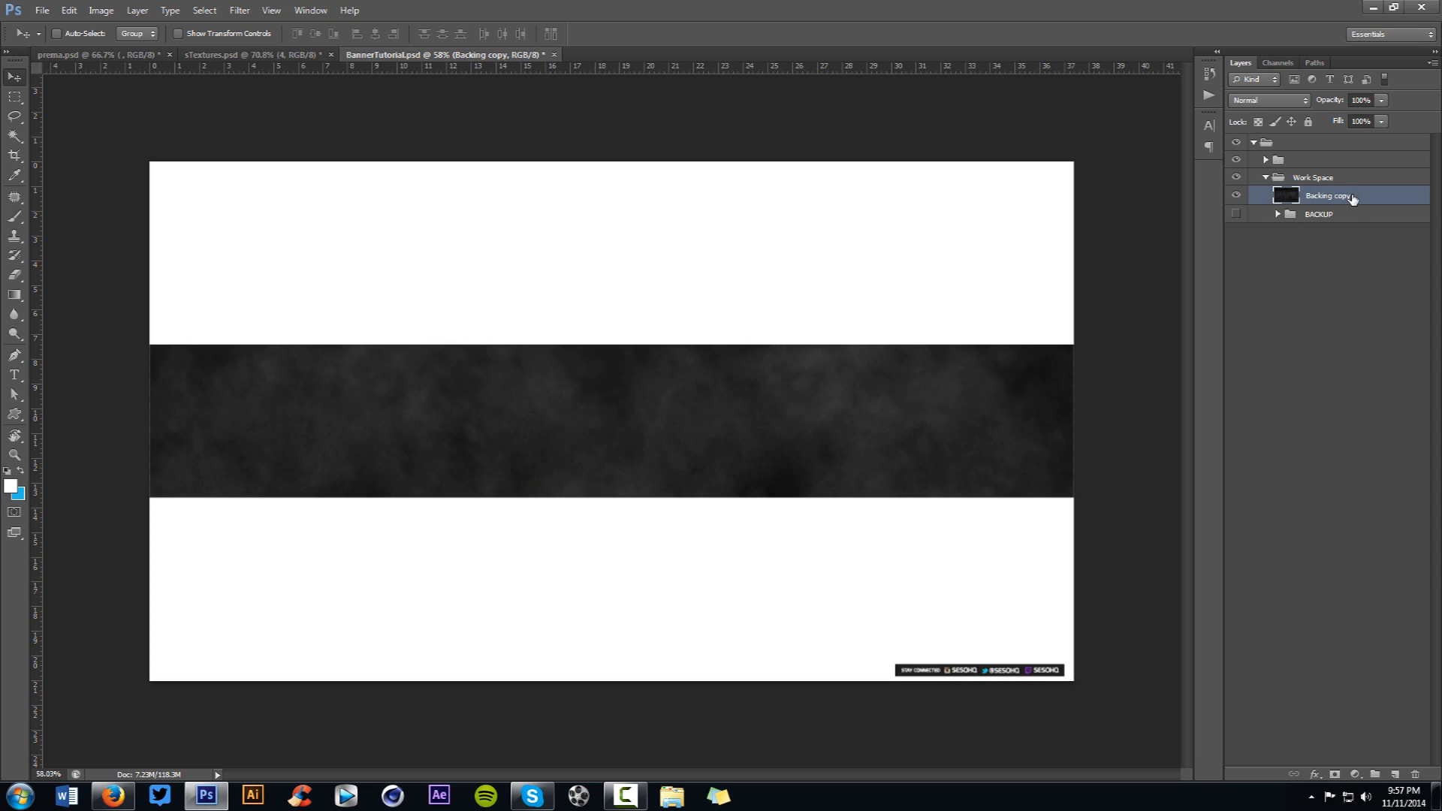
right_click(1353, 200)
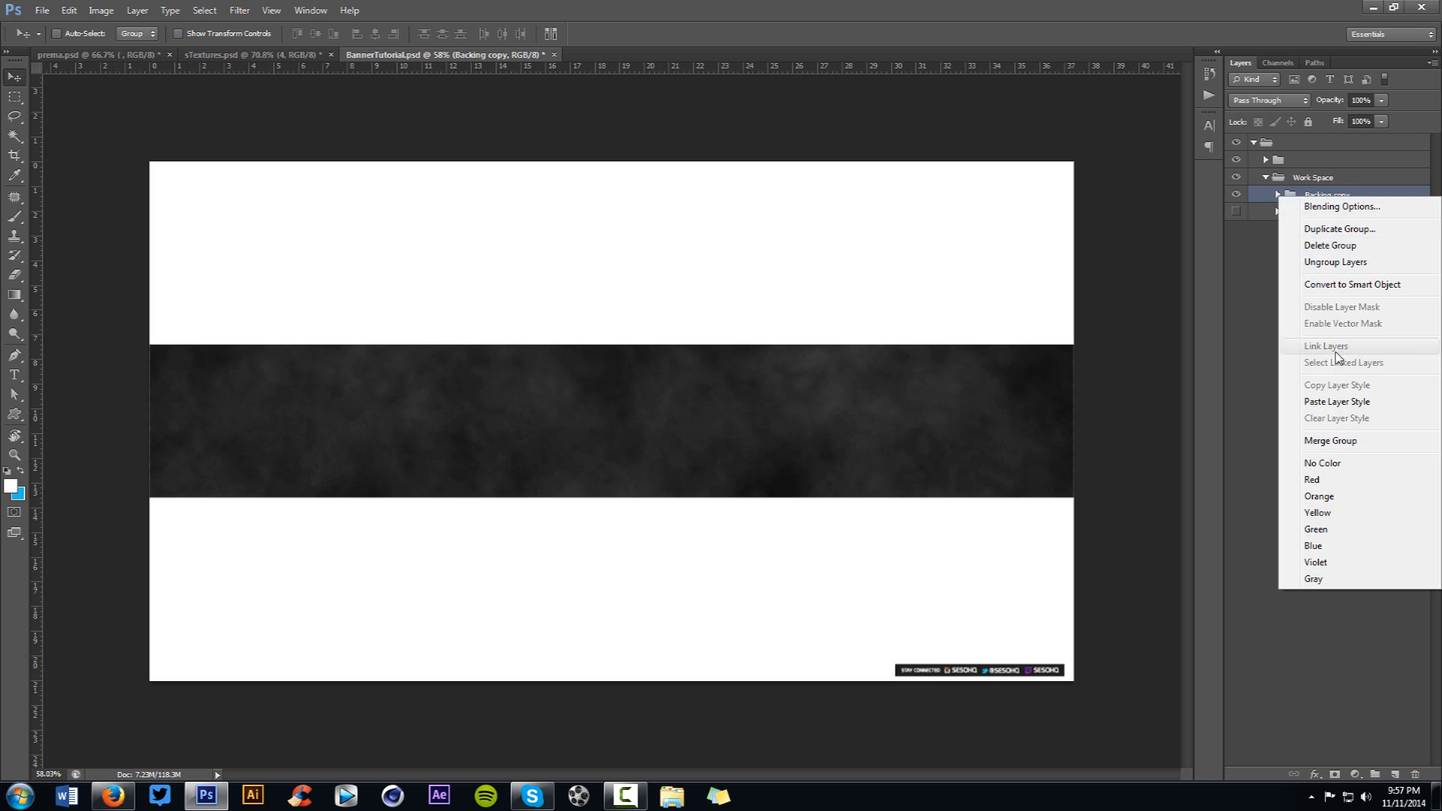
left_click(1331, 443)
double_click(1331, 197)
type("BA")
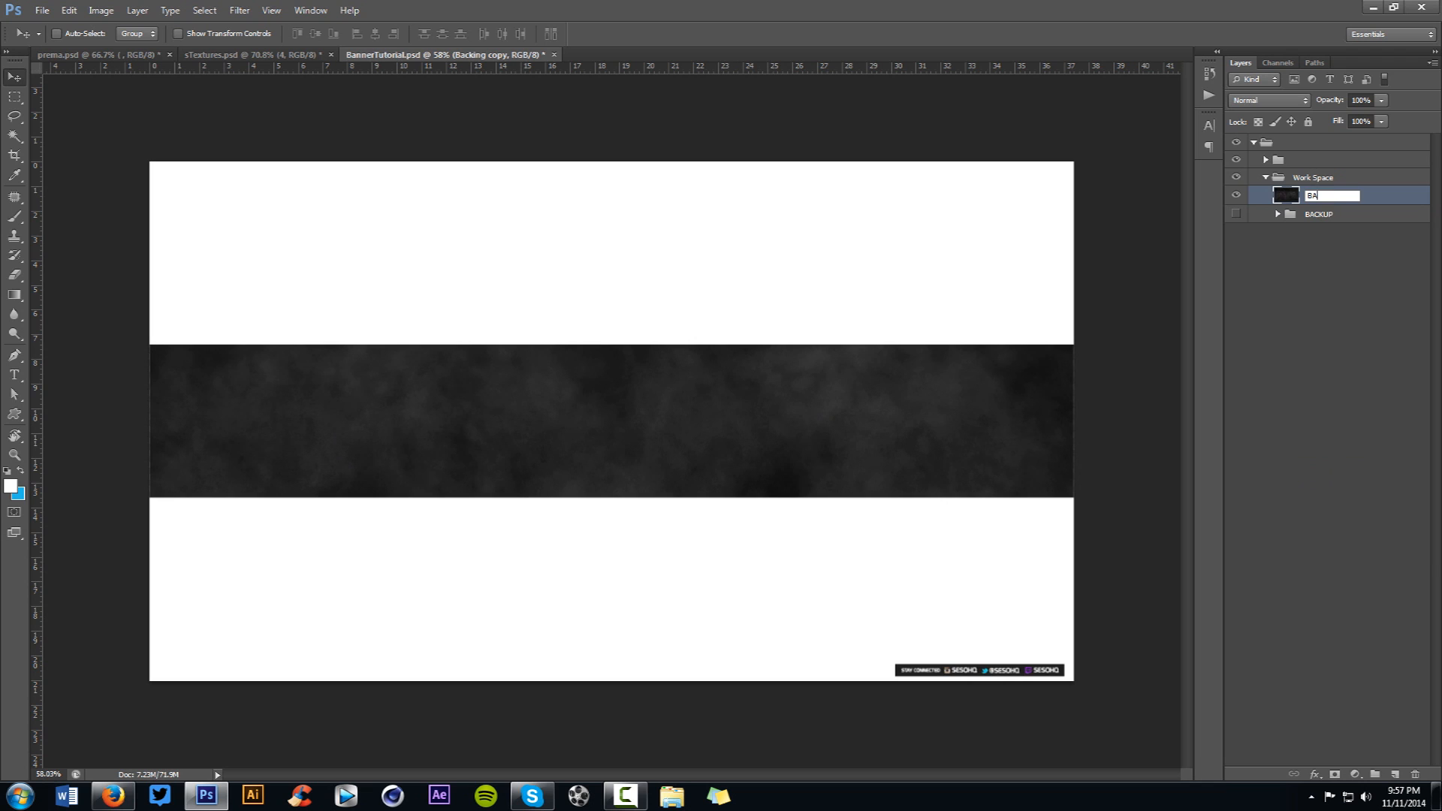
type("CKGROUND")
key("Return")
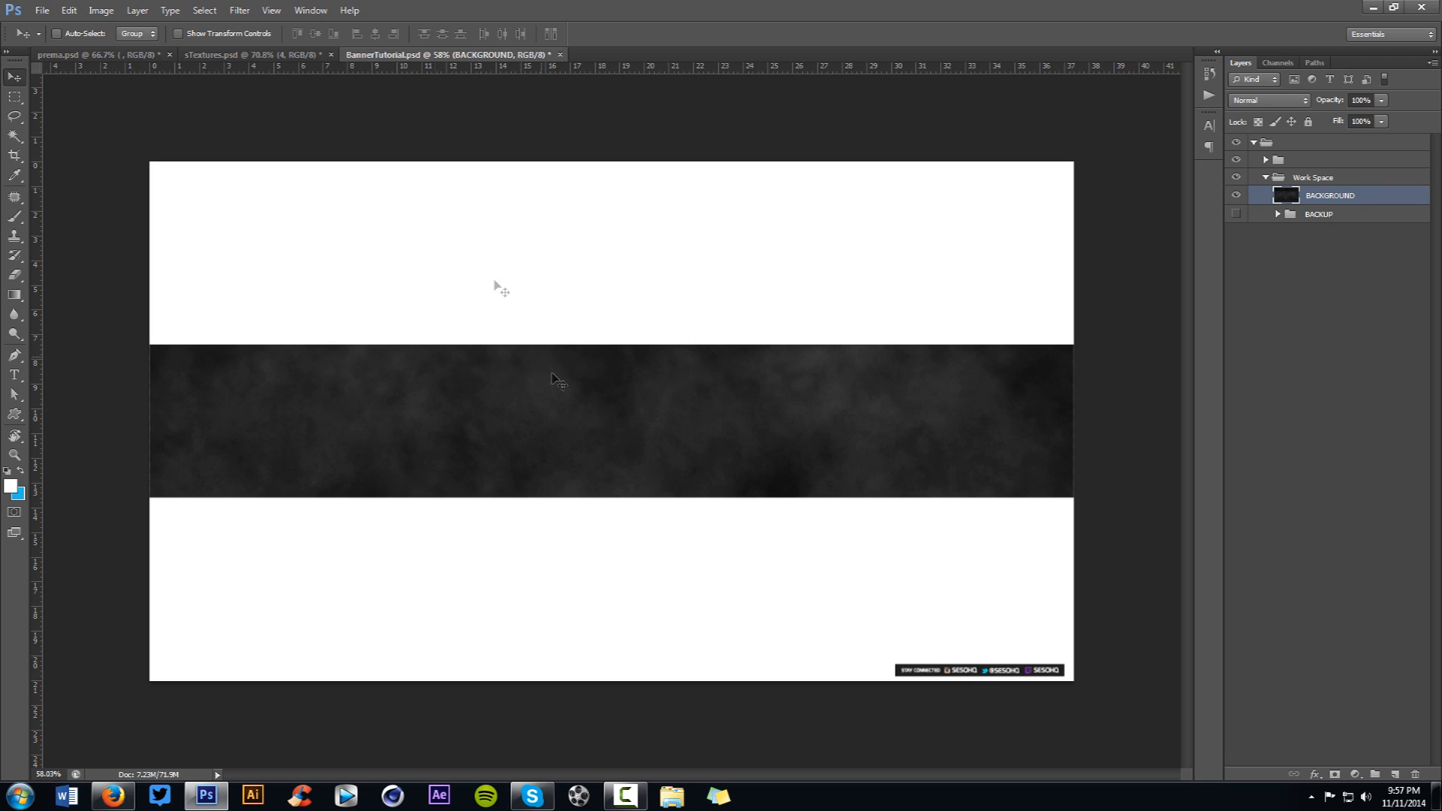
- Apply a Gaussian Blur with a radius of 7.0 pixels to the BACKGROUND layer
left_click(239, 10)
mouse_move(273, 162)
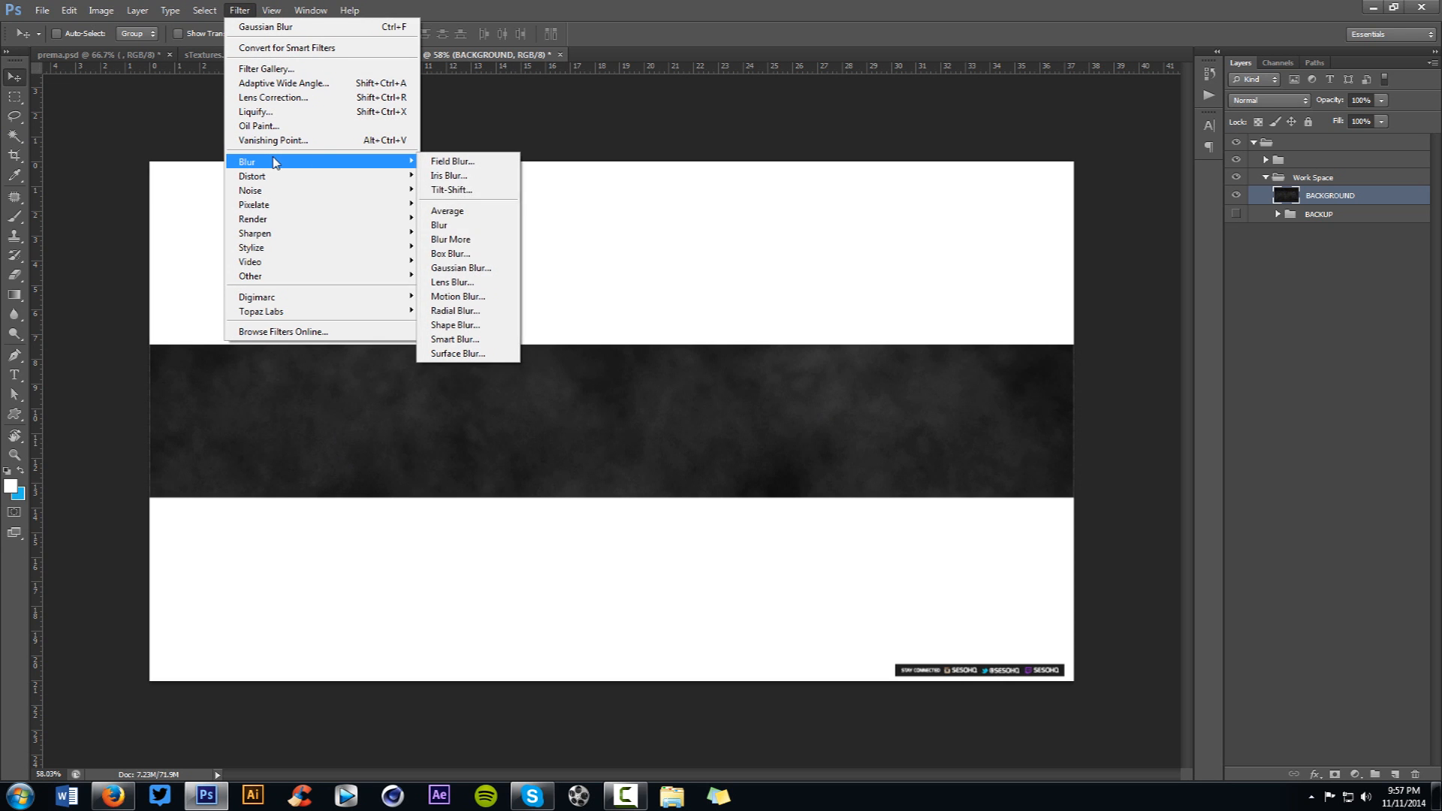
left_click(466, 264)
left_click_drag(671, 289, 752, 220)
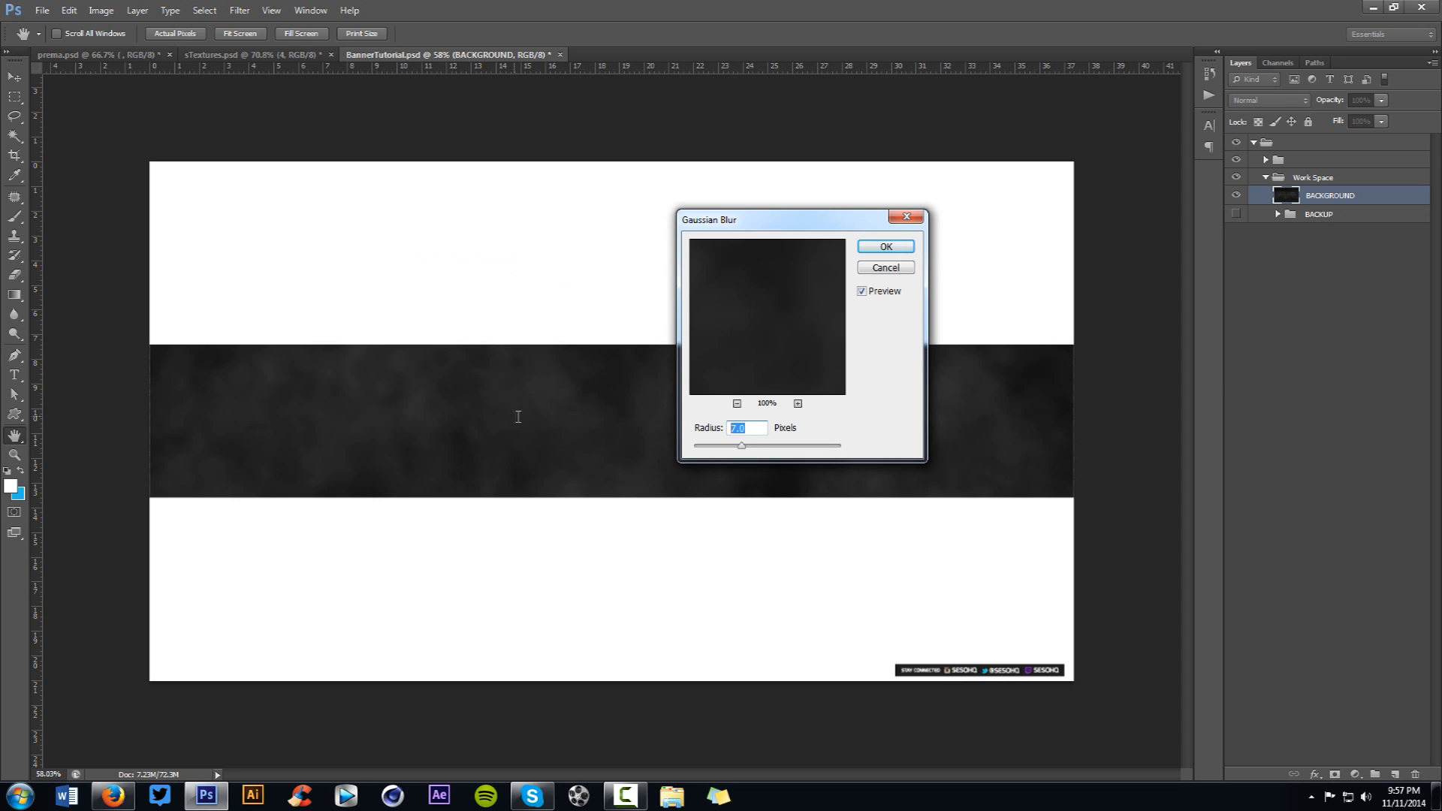
left_click(886, 248)
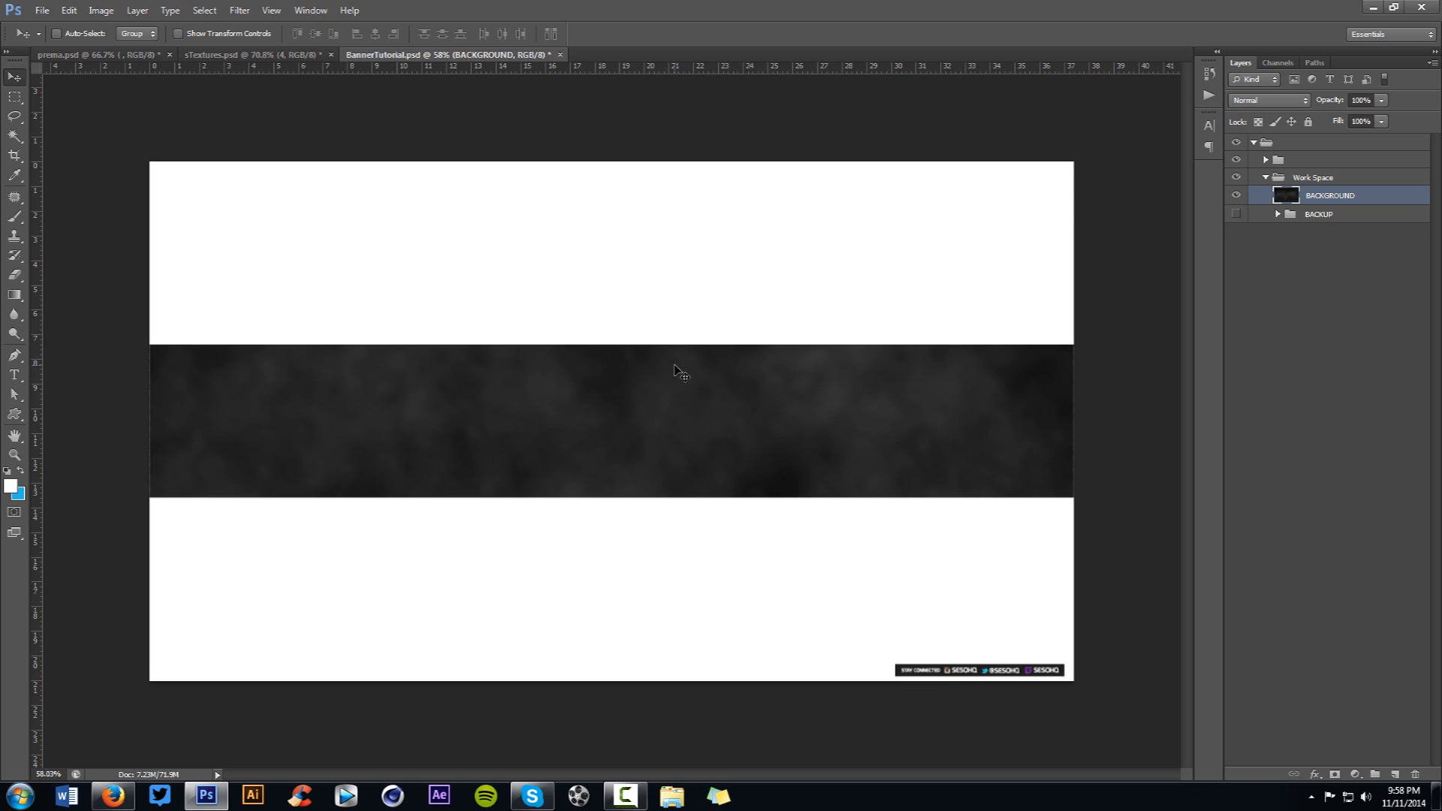
left_click(271, 10)
mouse_move(239, 10)
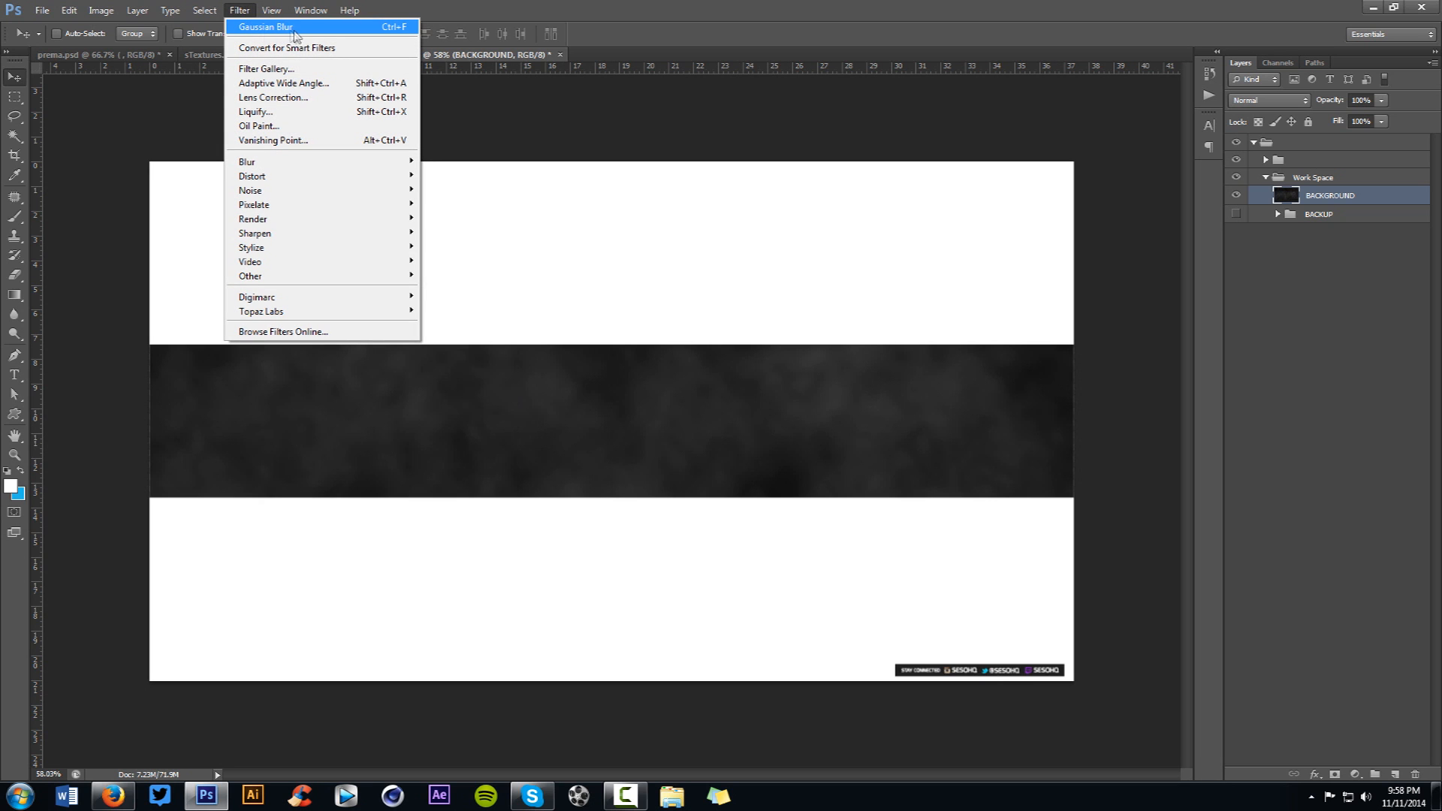
key("Escape")
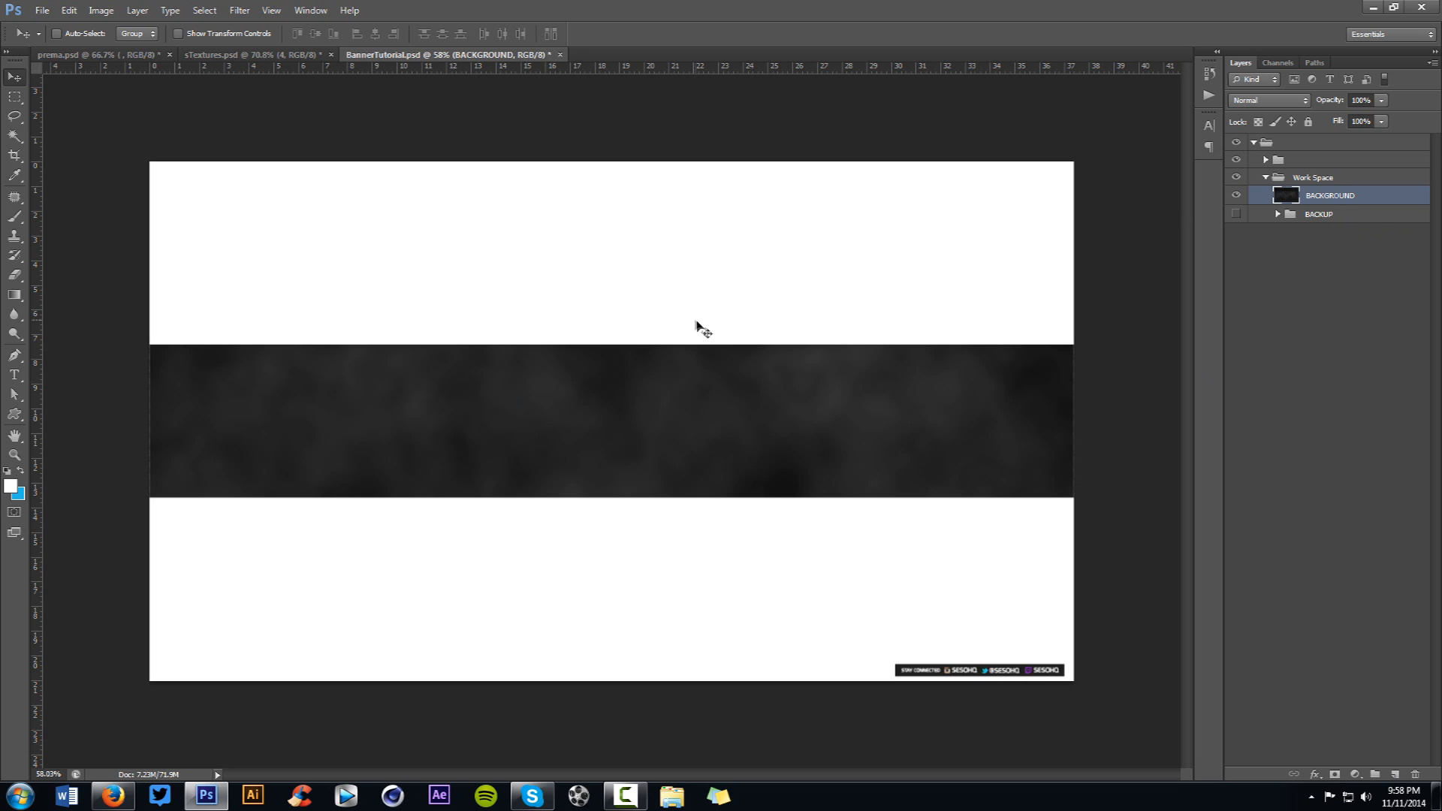
- Create a new layer above BACKGROUND and set up a soft round brush of 553 px with 0% hardness
left_click(1395, 774)
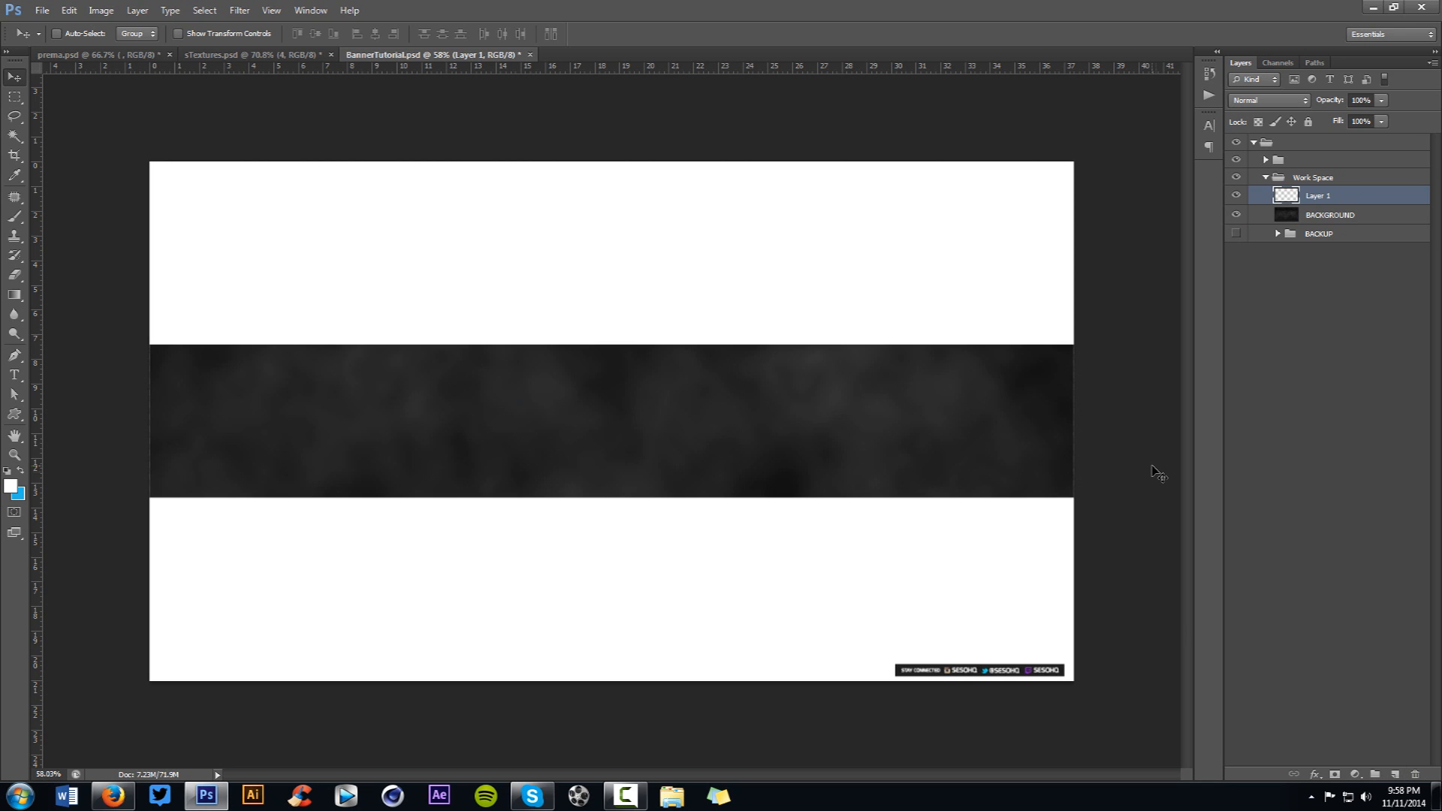
key("b")
left_click(610, 402)
key("ctrl+z")
right_click(616, 398)
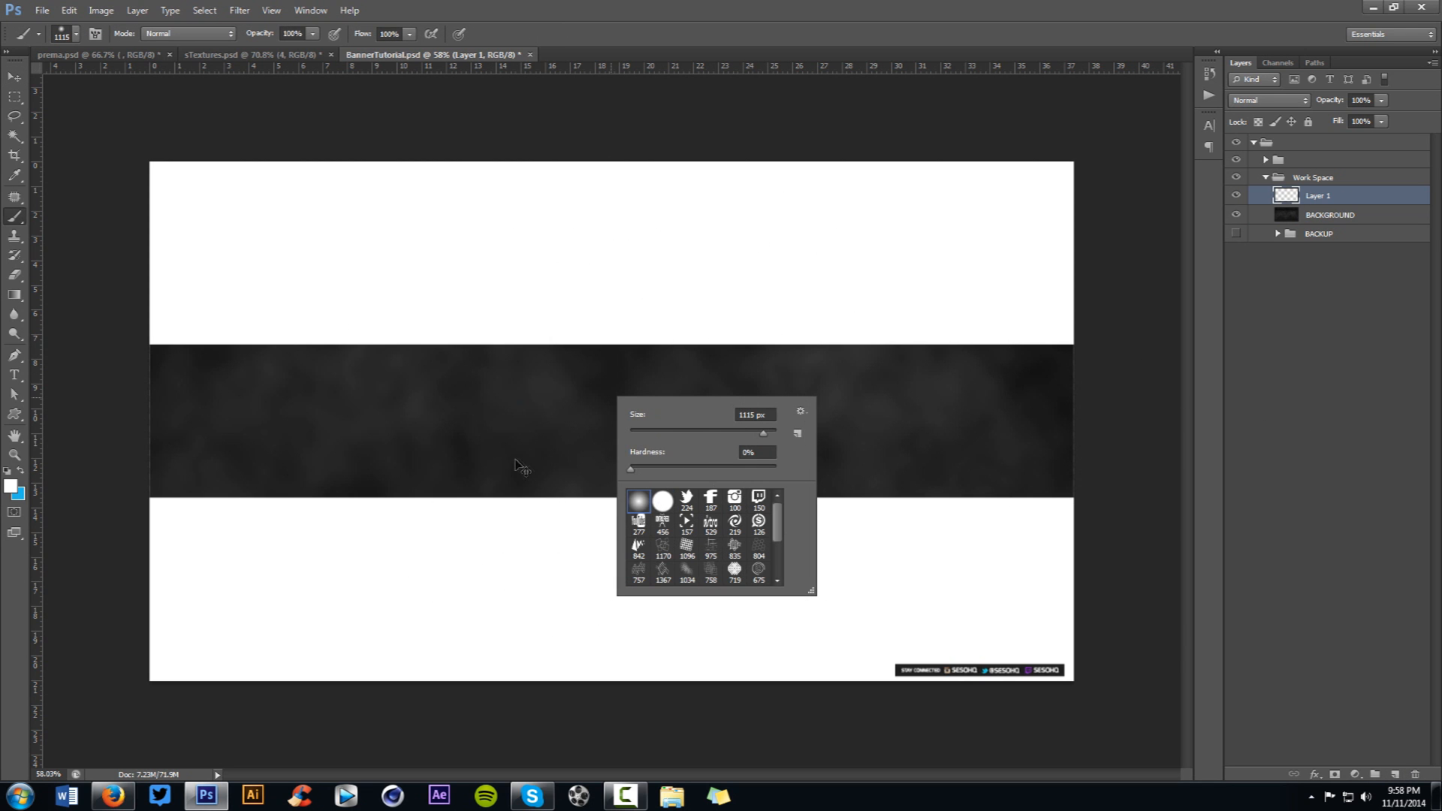
mouse_move(497, 458)
left_mouse_down()
mouse_move(389, 461)
mouse_move(426, 471)
left_mouse_up()
- Set the foreground color to purple #9e1fc8
left_click(9, 485)
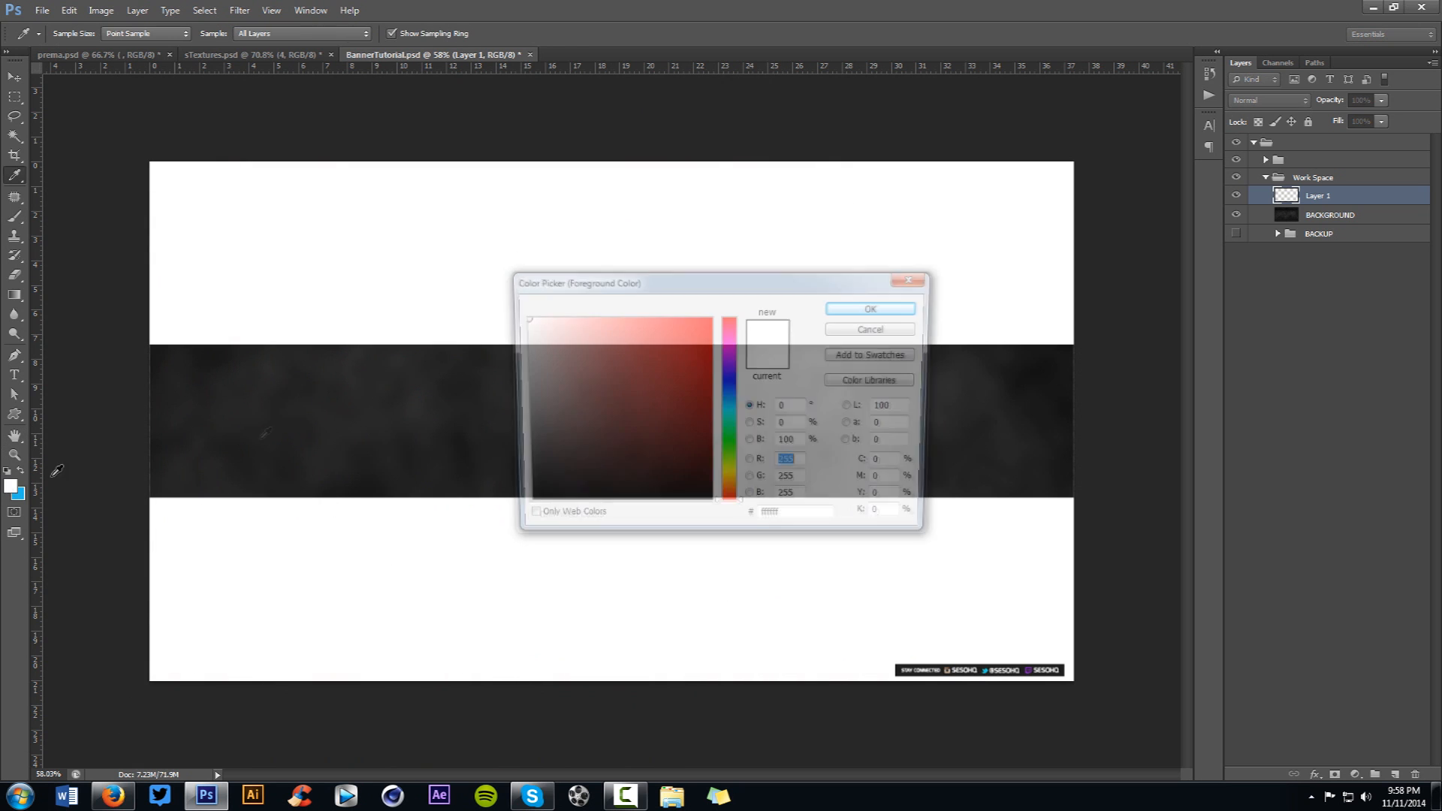
left_click_drag(719, 392, 720, 361)
left_click(683, 358)
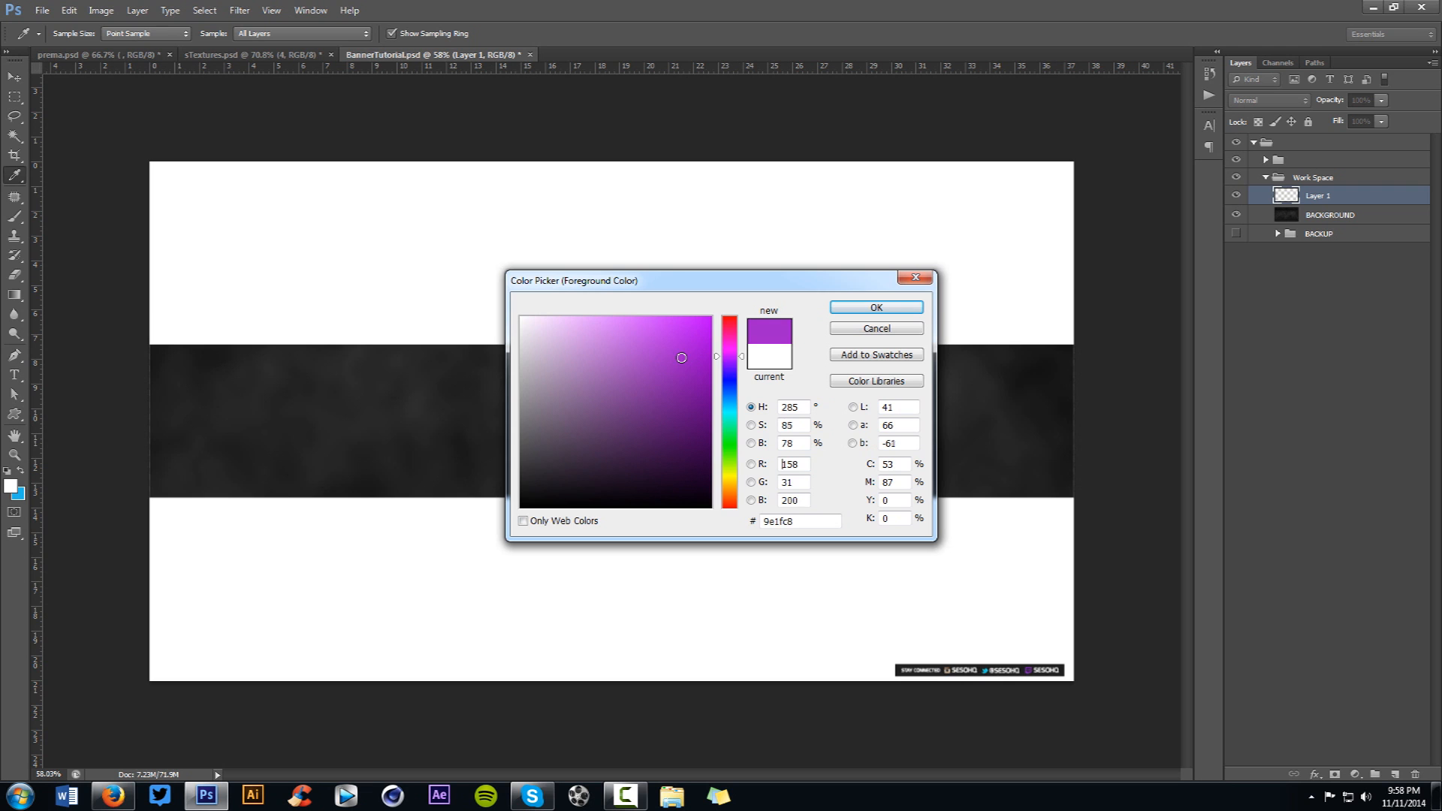
left_click(912, 307)
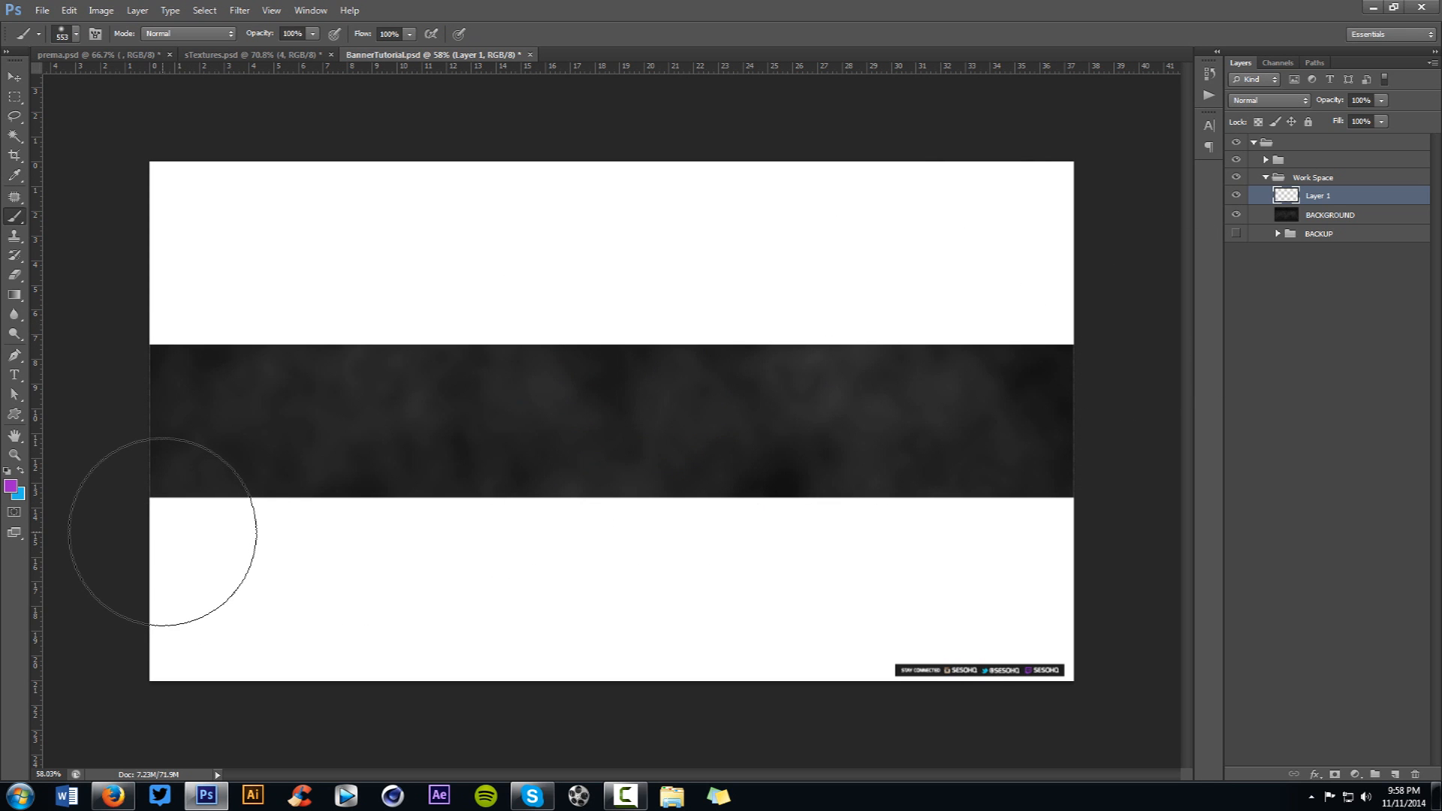
left_click(162, 531)
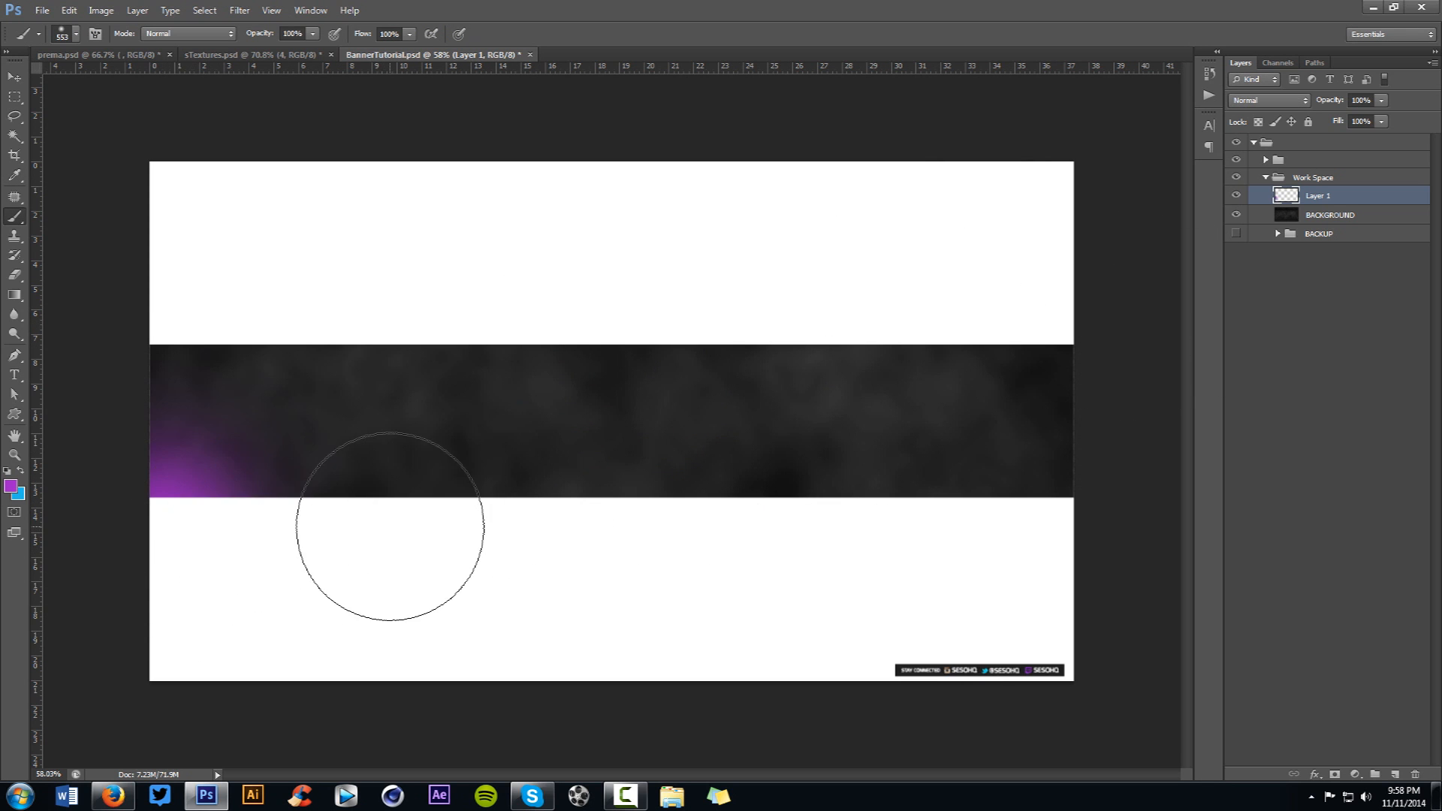
left_click(1112, 518, "shift")
key("ctrl+z")
left_click_drag(296, 547, 894, 547)
key("ctrl+alt+z")
key("ctrl+alt+z")
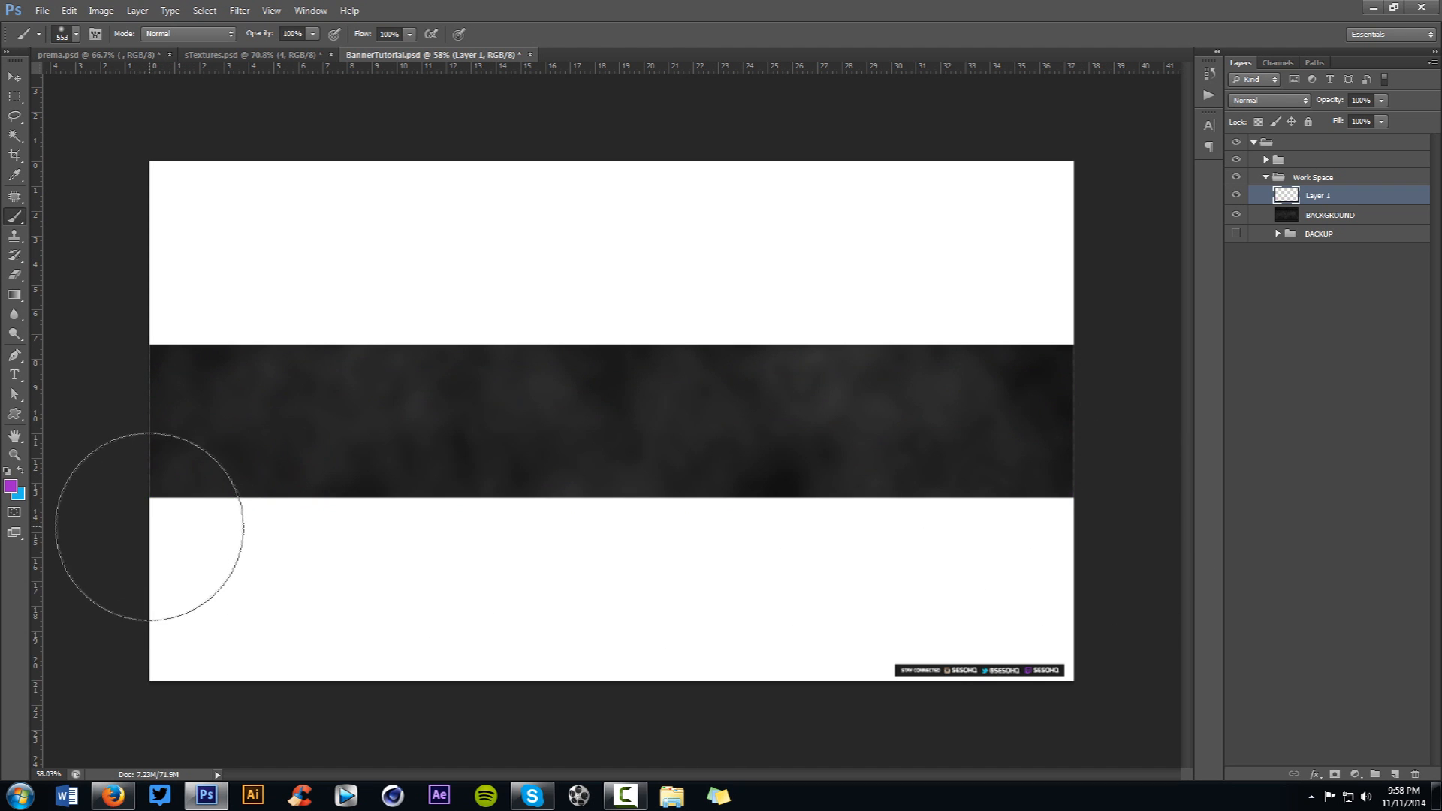
- Paint a straight purple stroke along the strip's lower edge on Layer 1 and set the layer to Color Dodge
left_click(147, 526)
left_click(1101, 522, "shift")
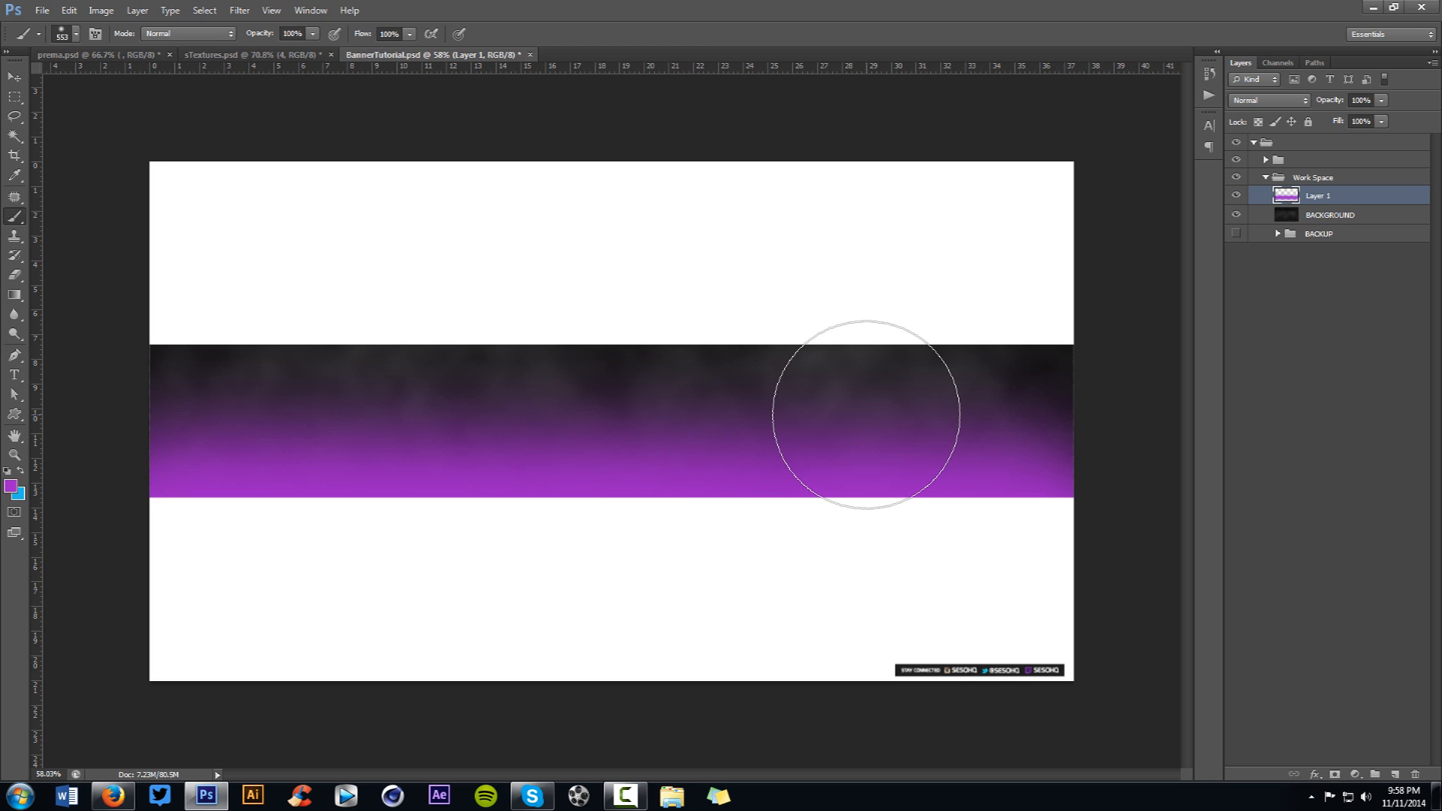
left_click(1305, 101)
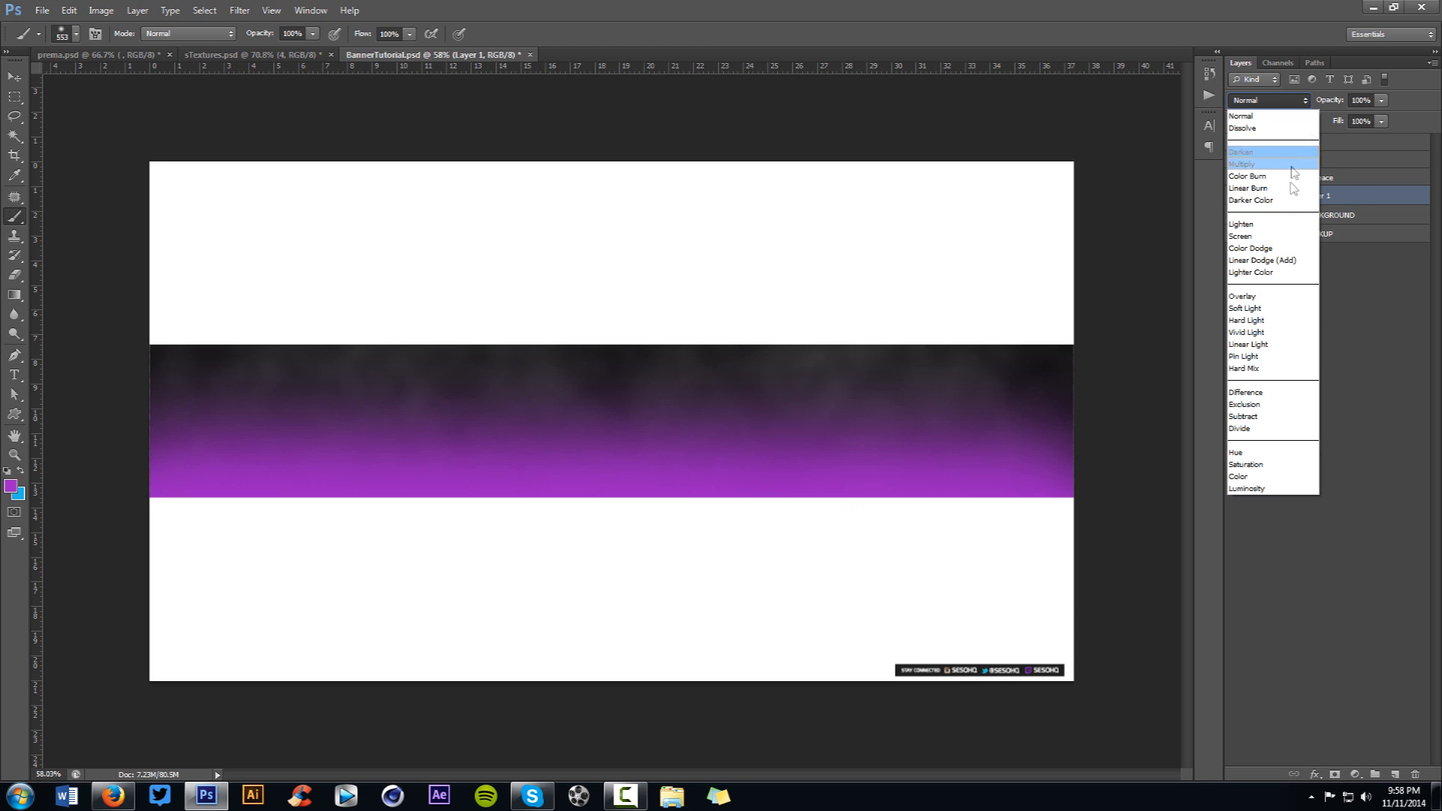
left_click(1269, 249)
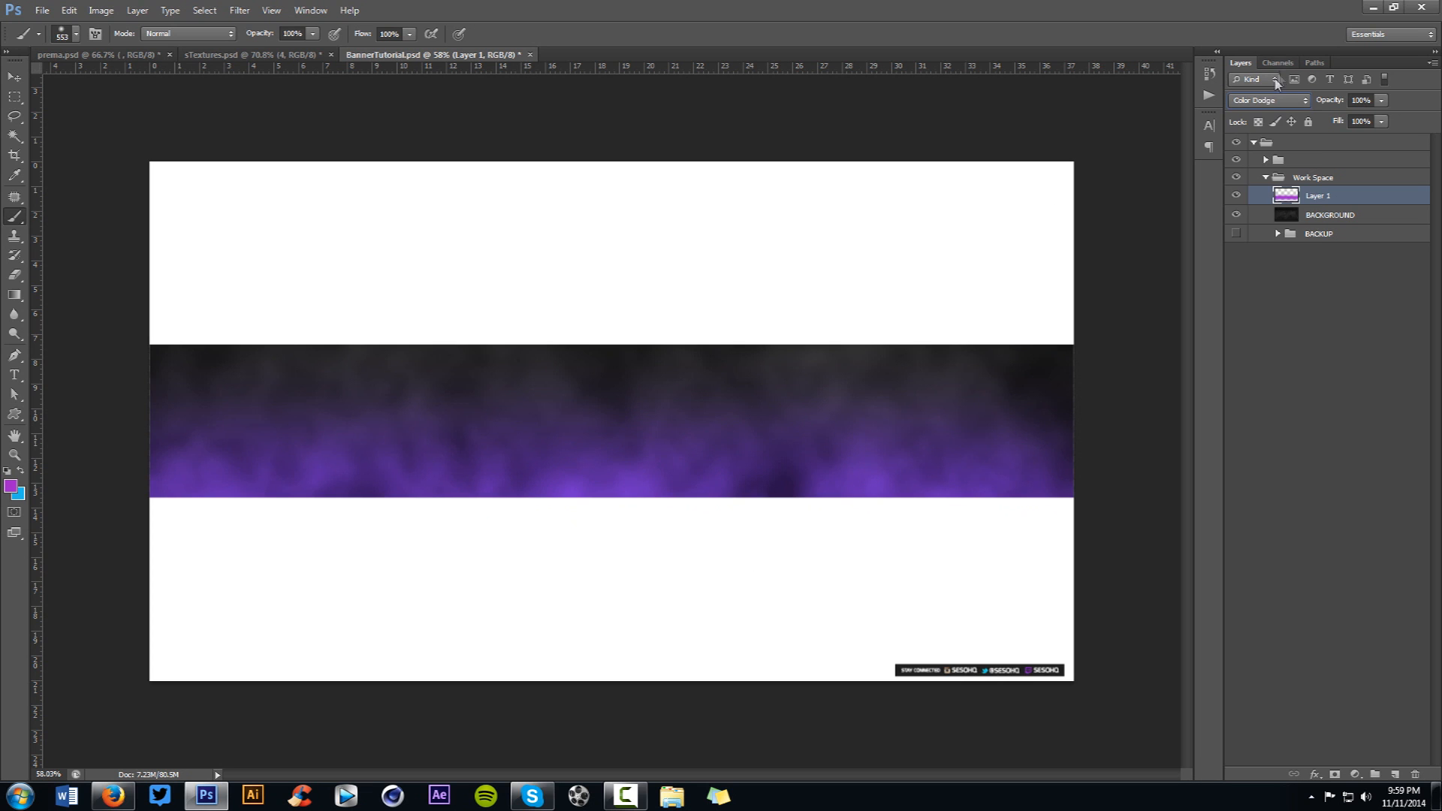
- Try the Overlay blend mode on the purple layer and return it to Color Dodge
left_click(1269, 99)
left_click(1252, 288)
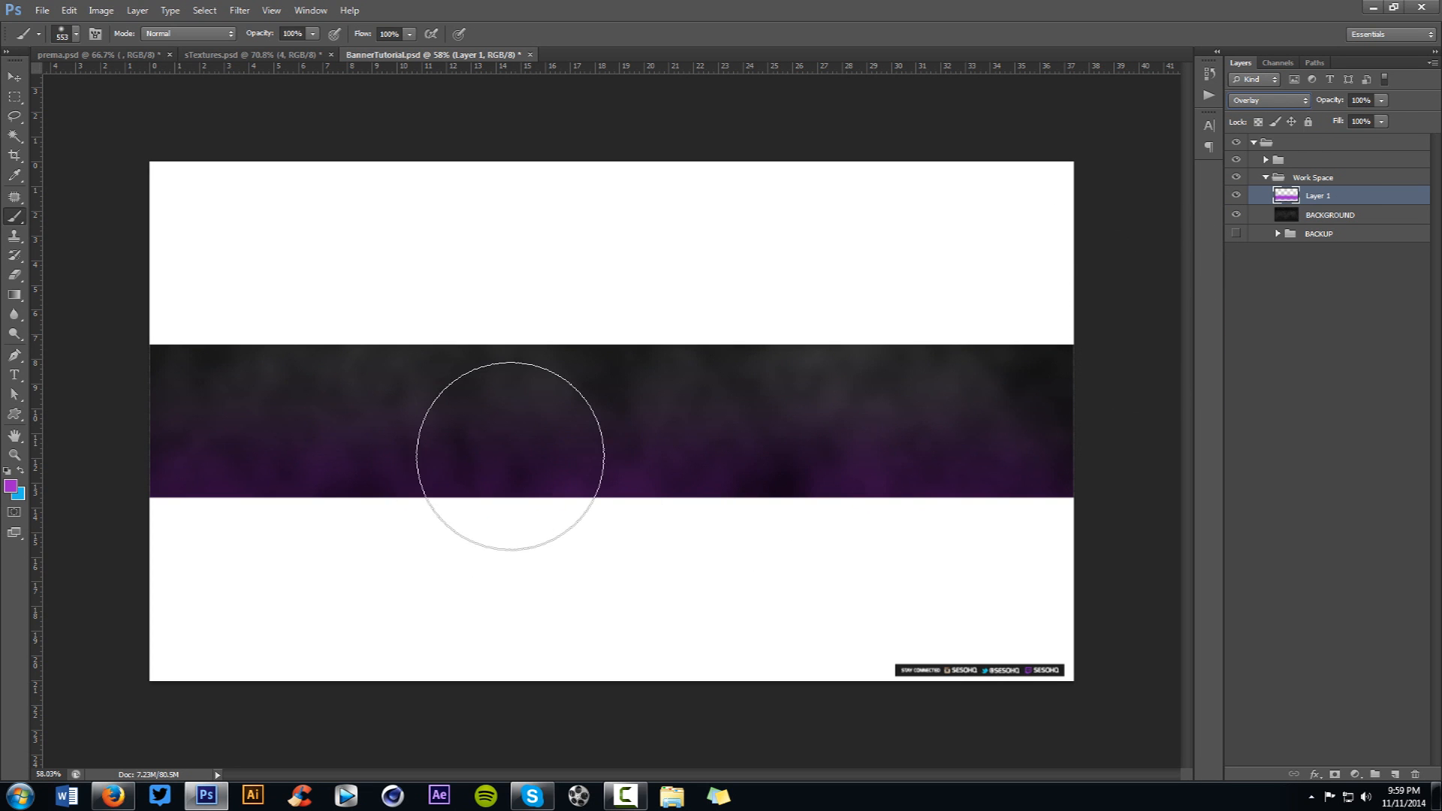
left_click(1268, 100)
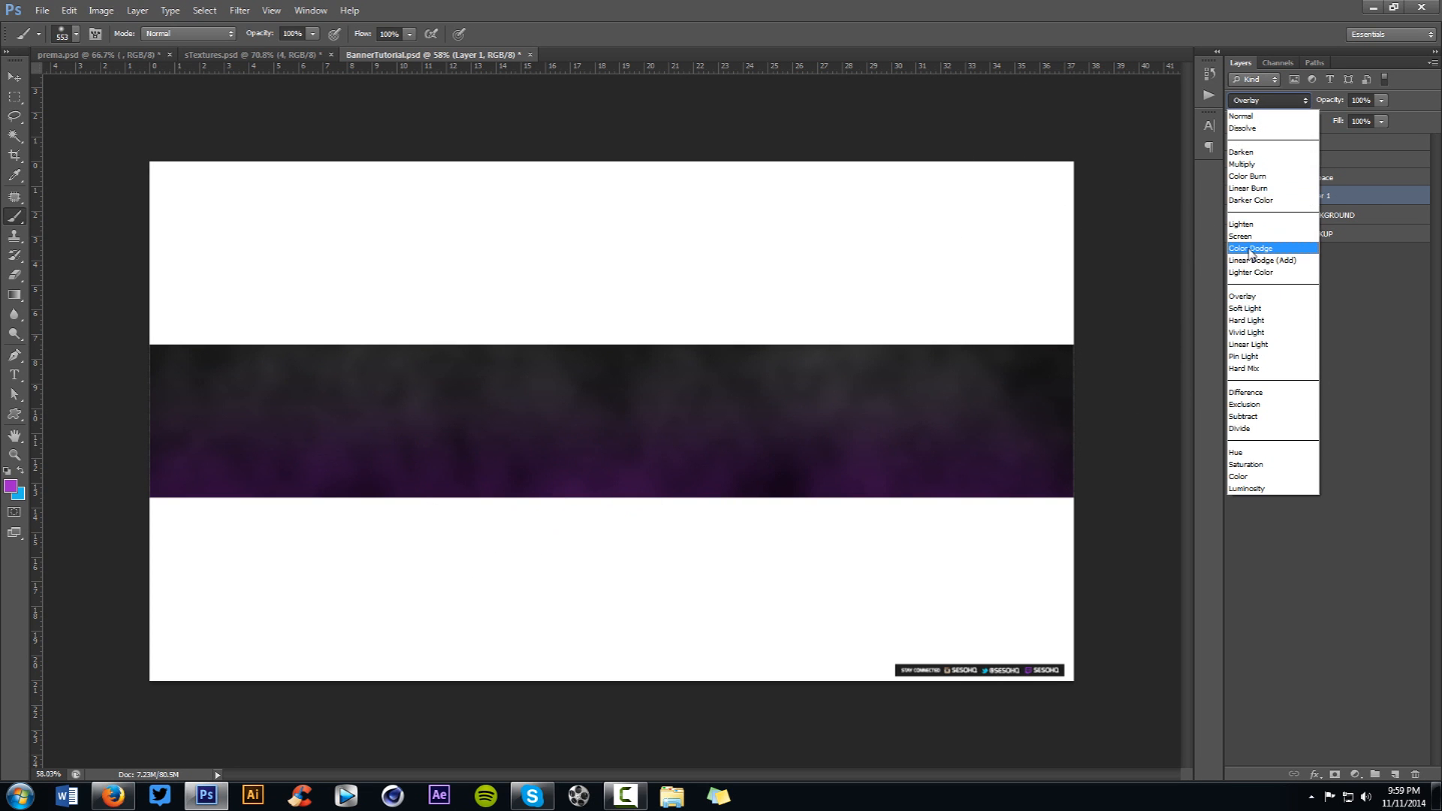
left_click(1249, 248)
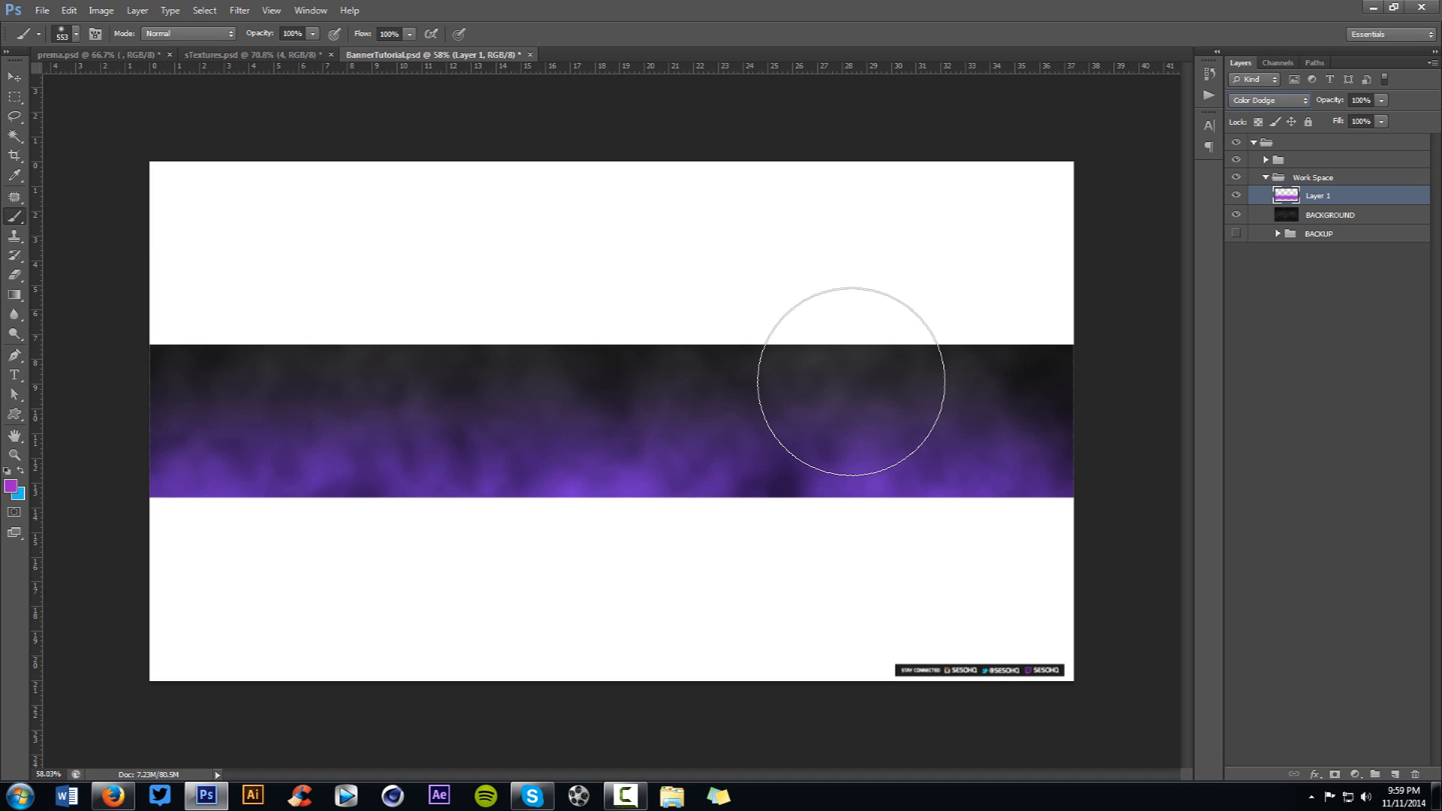
- Nudge the purple glow so it covers the strip's full width, and add a Hue/Saturation adjustment layer above it
key("v")
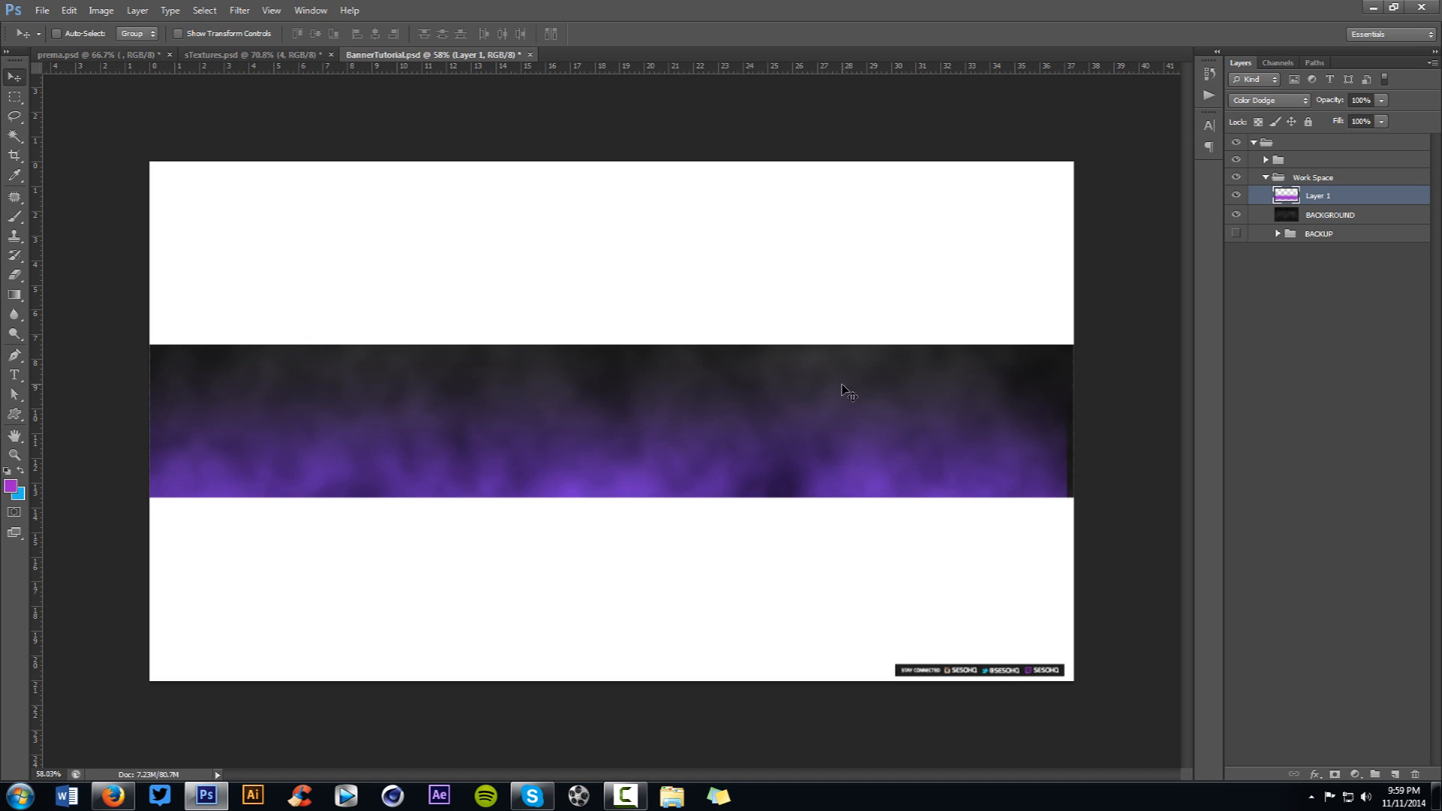
left_click_drag(777, 424, 784, 424)
left_click(1356, 773)
left_click(1359, 597)
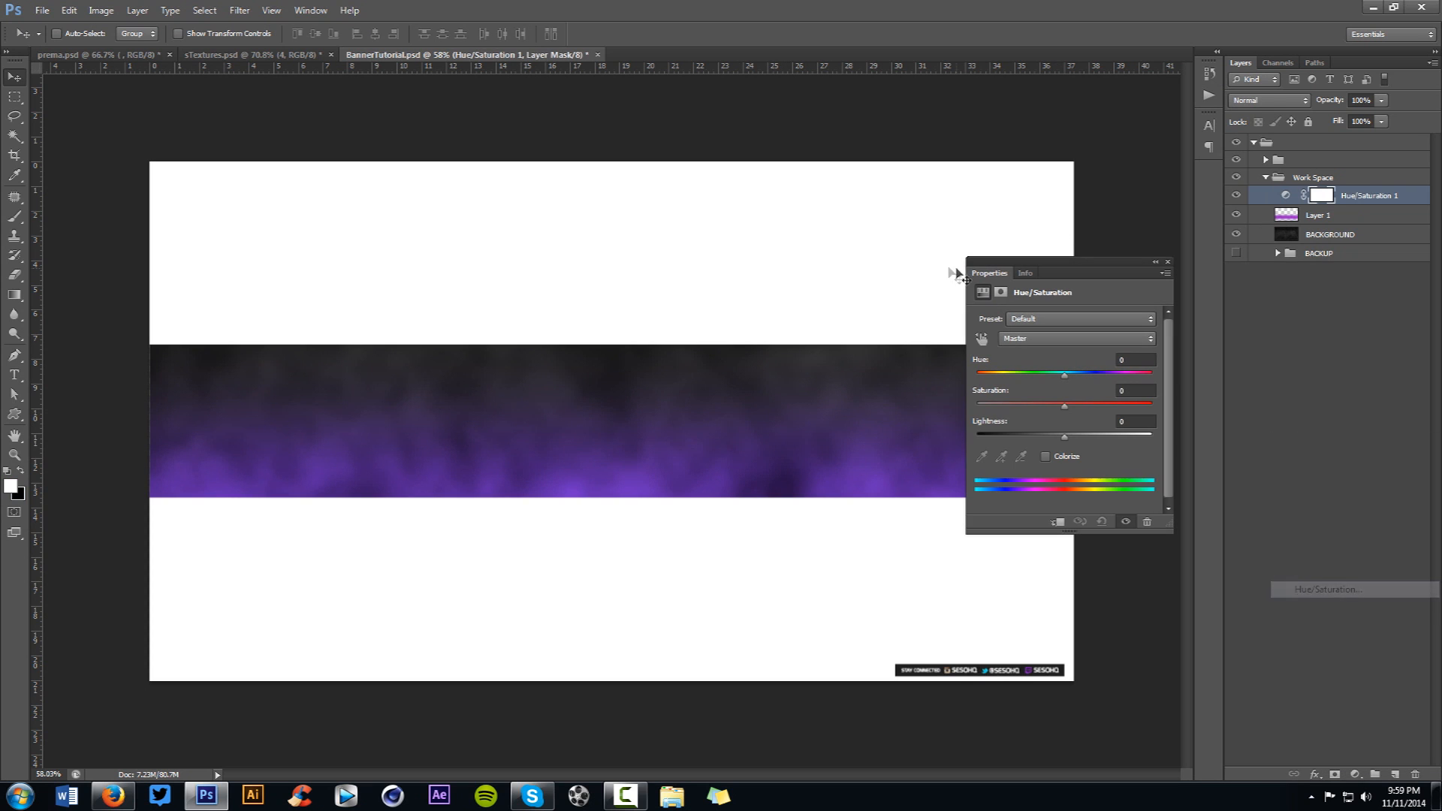
- Set the Hue/Saturation adjustment's saturation to +15 and close its settings
left_click_drag(1064, 374, 1073, 406)
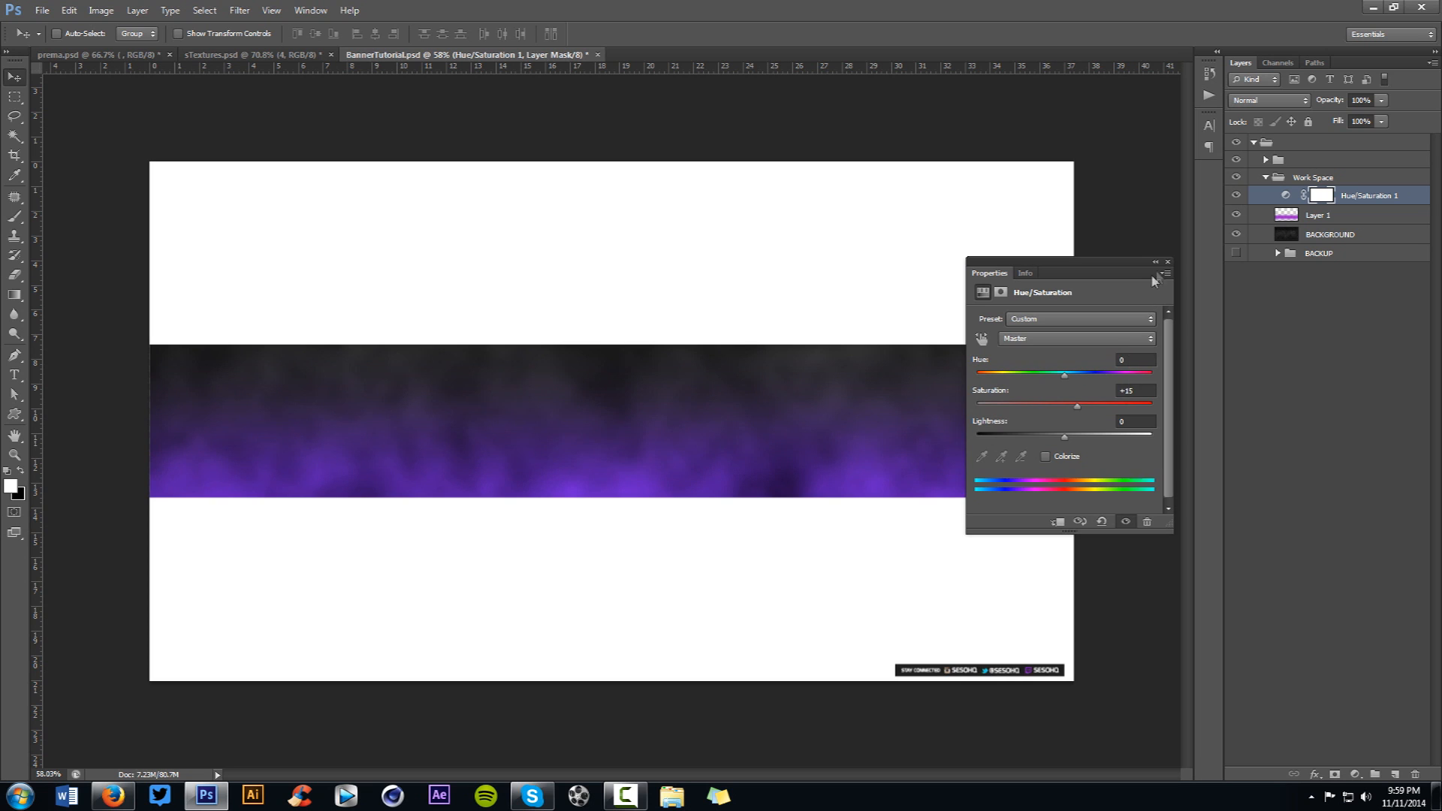
left_click(1167, 262)
- Rename the purple glow layer LIGHT and the Hue/Saturation layer CC, then compare the strip with and without CC
double_click(1316, 216)
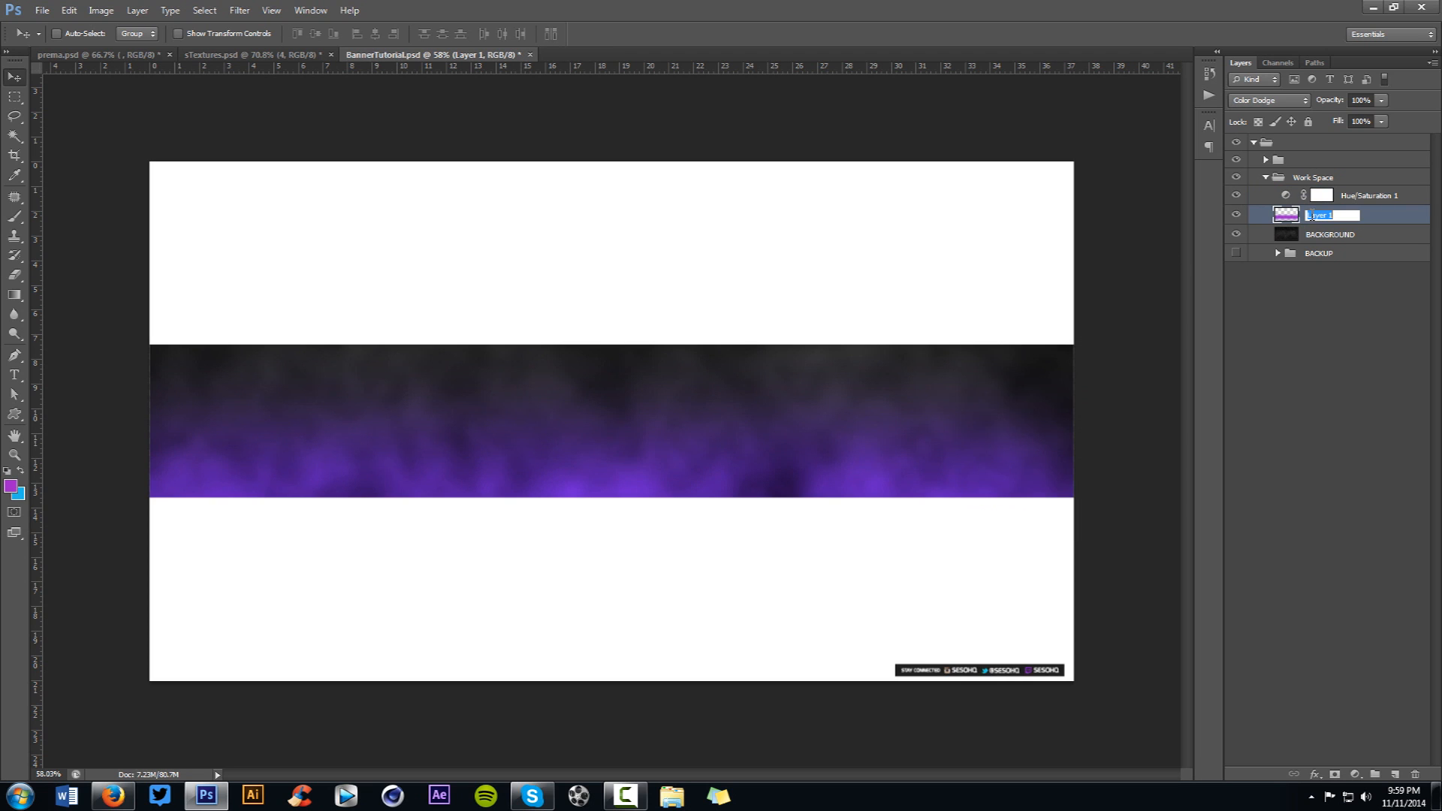
key("Return")
double_click(1379, 198)
type("CC")
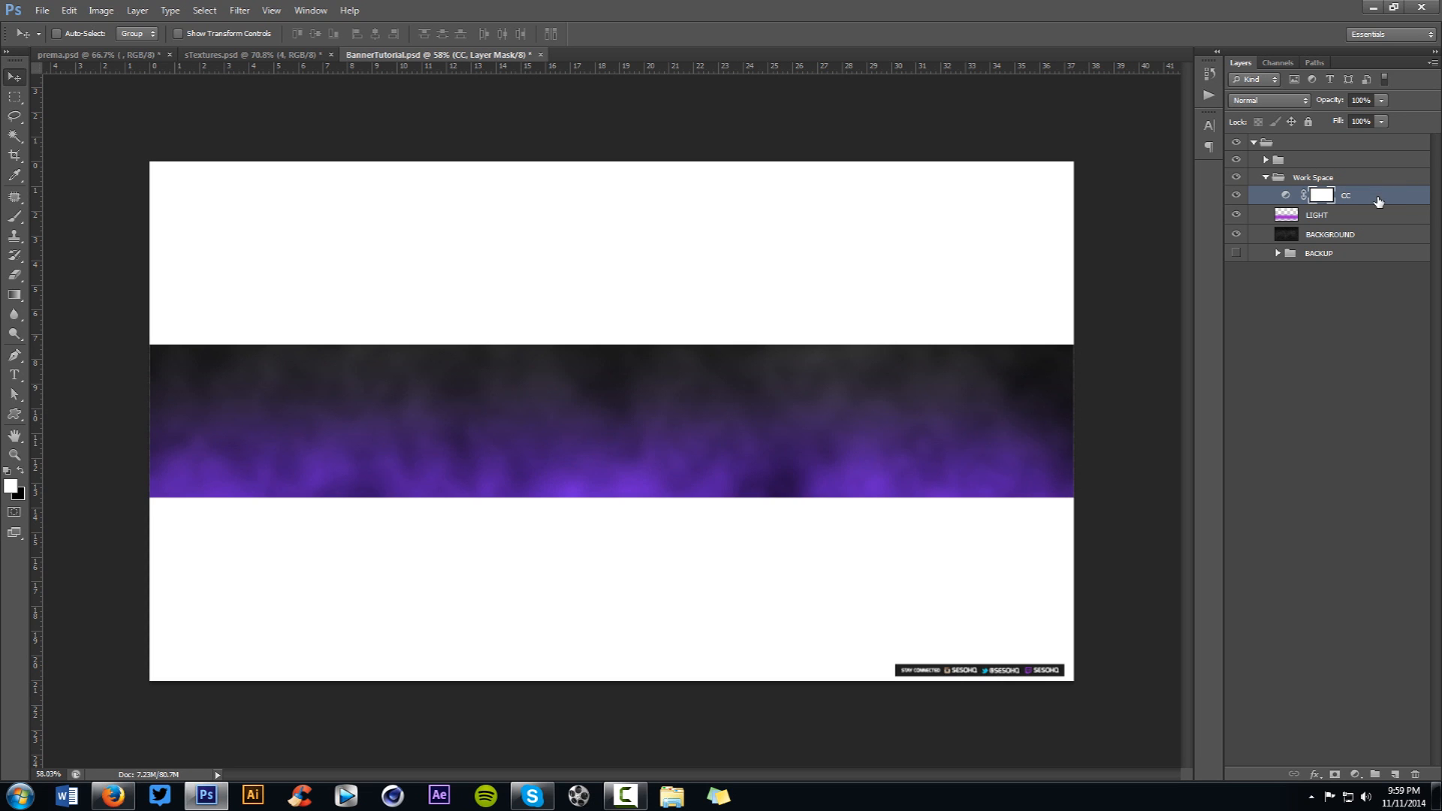
left_click(1236, 196)
left_click(1235, 196)
- Add an empty layer above LIGHT and check the reference banner in prema.psd before returning to BannerTutorial.psd
left_click(1344, 220)
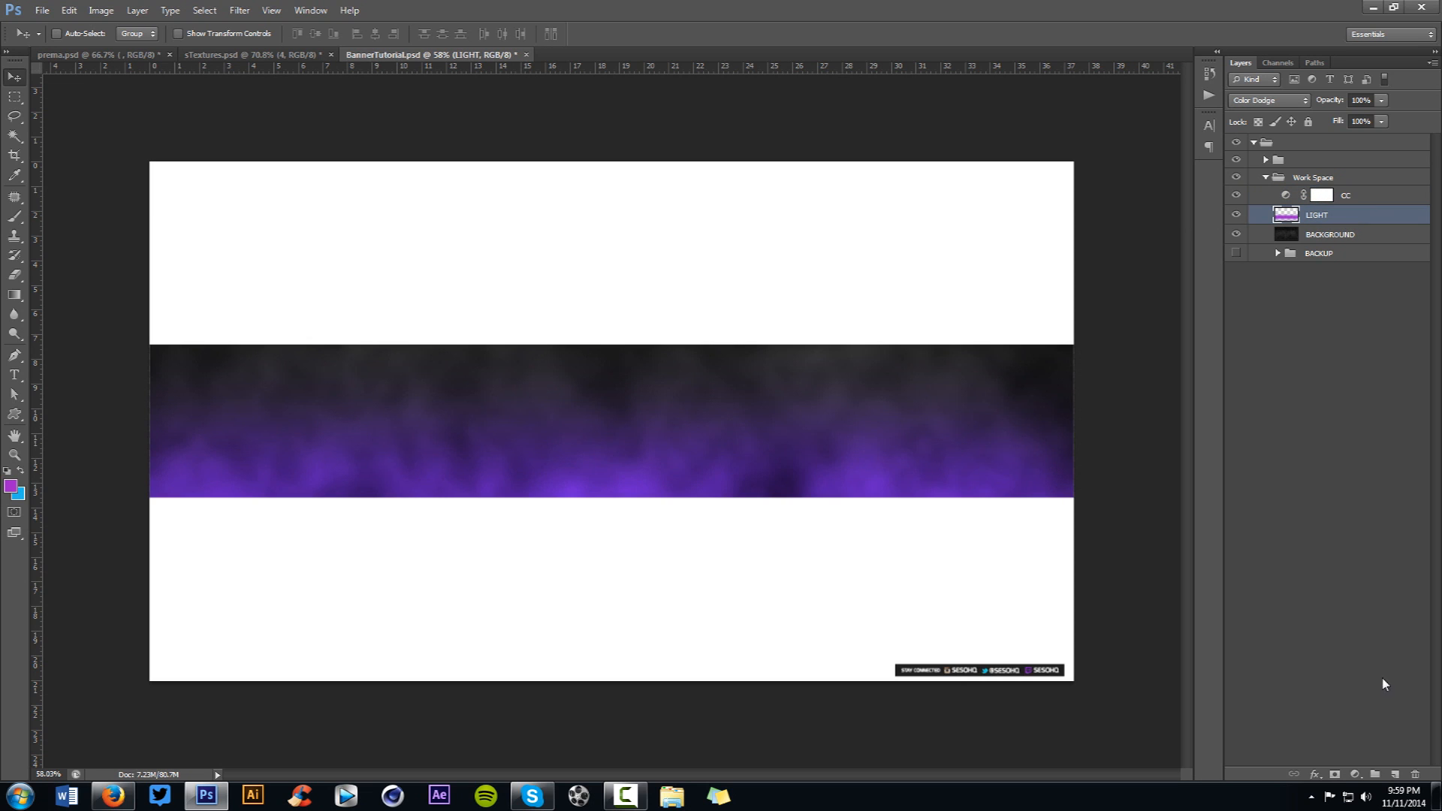
left_click(1394, 775)
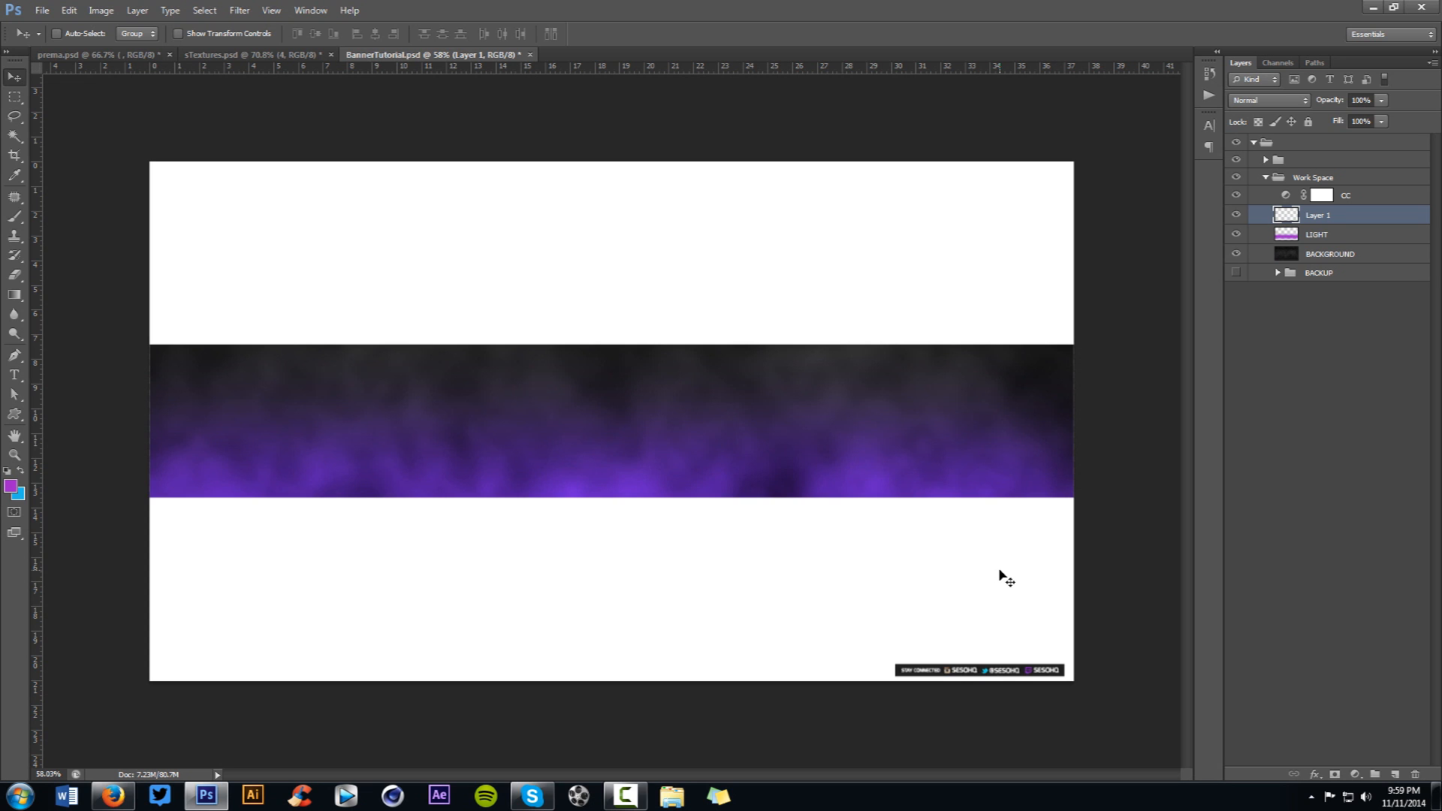
left_click(72, 55)
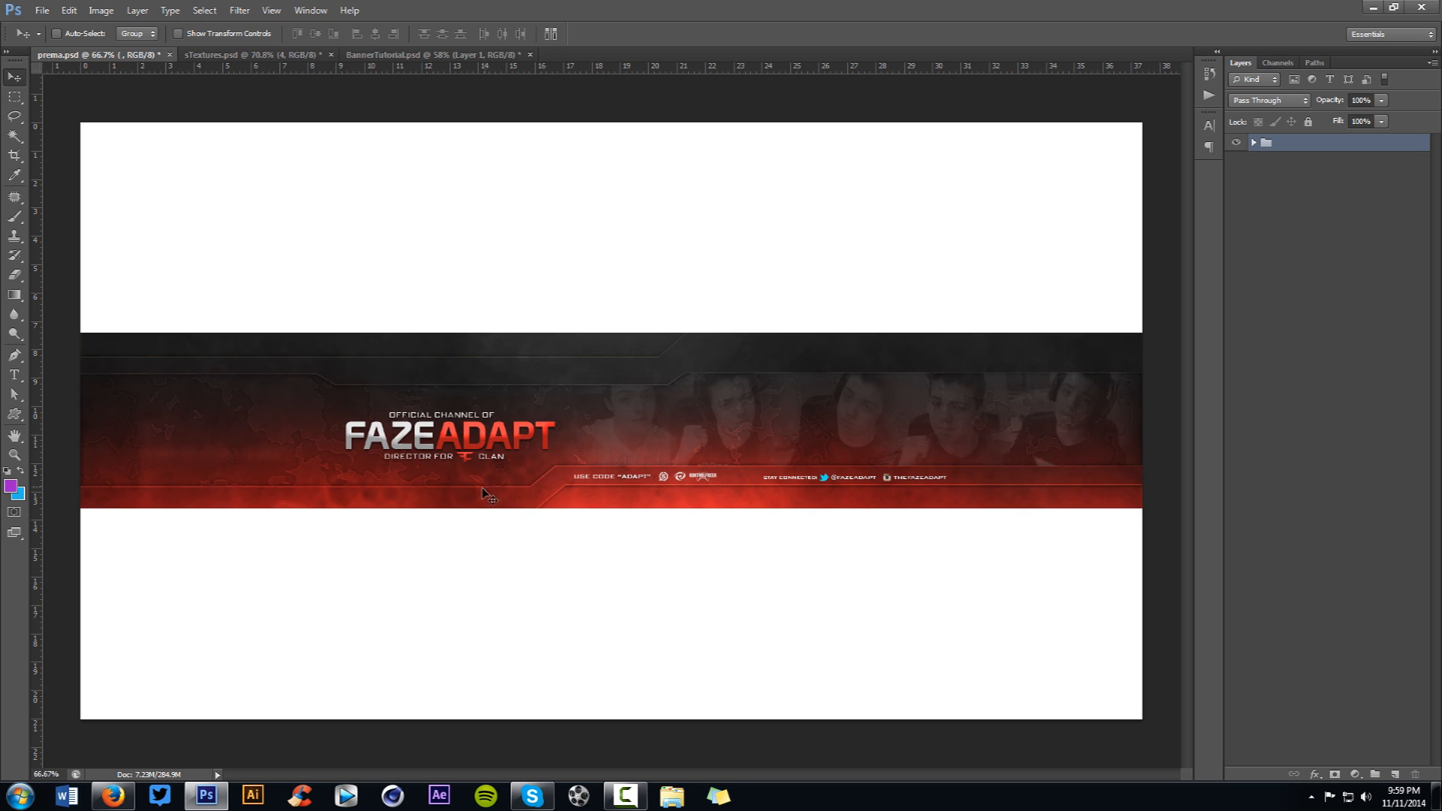
left_click(375, 57)
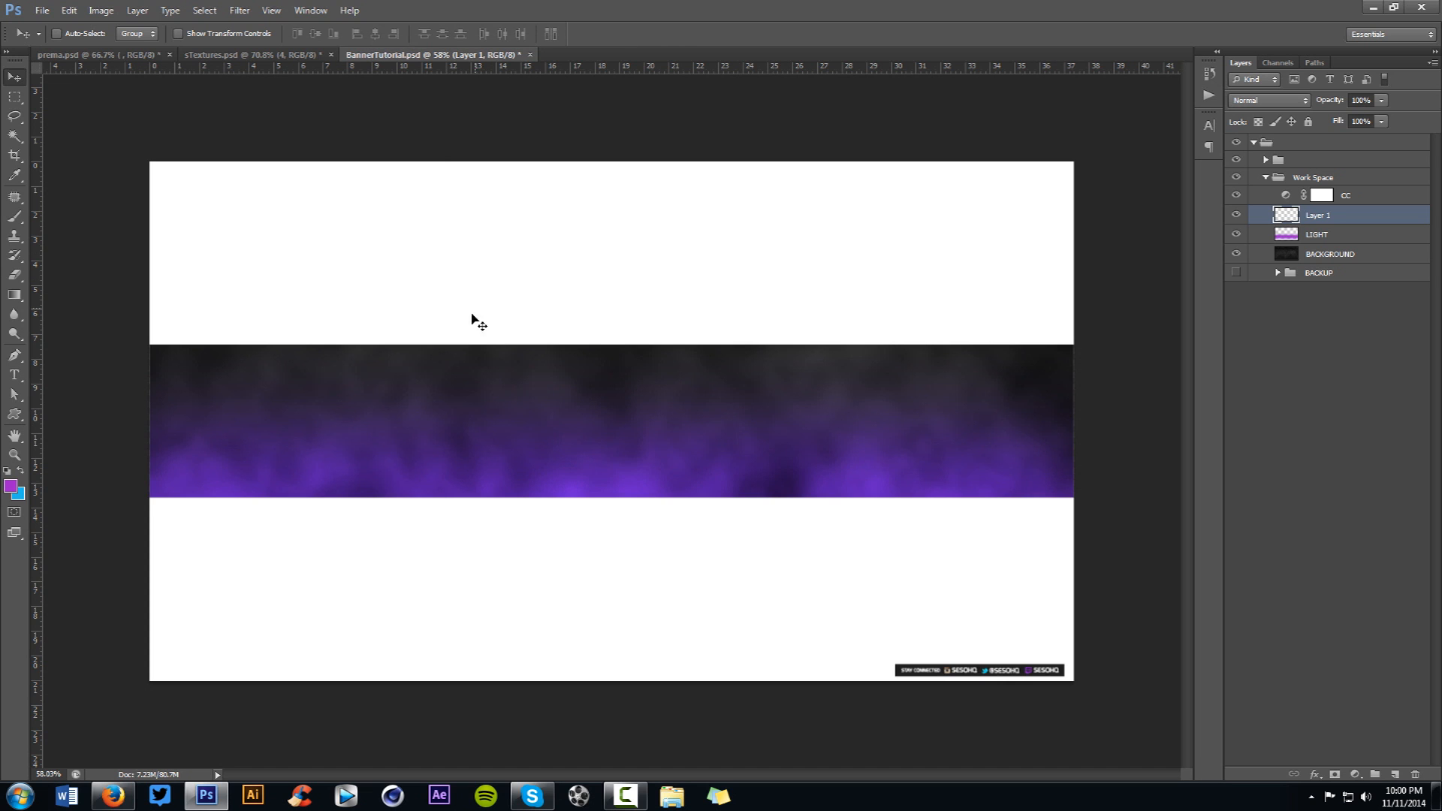
- Stamp white hexagon clusters along the strip's upper and lower edges on Layer 1 with the 651 px hexagon brush
key("b")
right_click(334, 364)
scroll(480, 511, "down", 1)
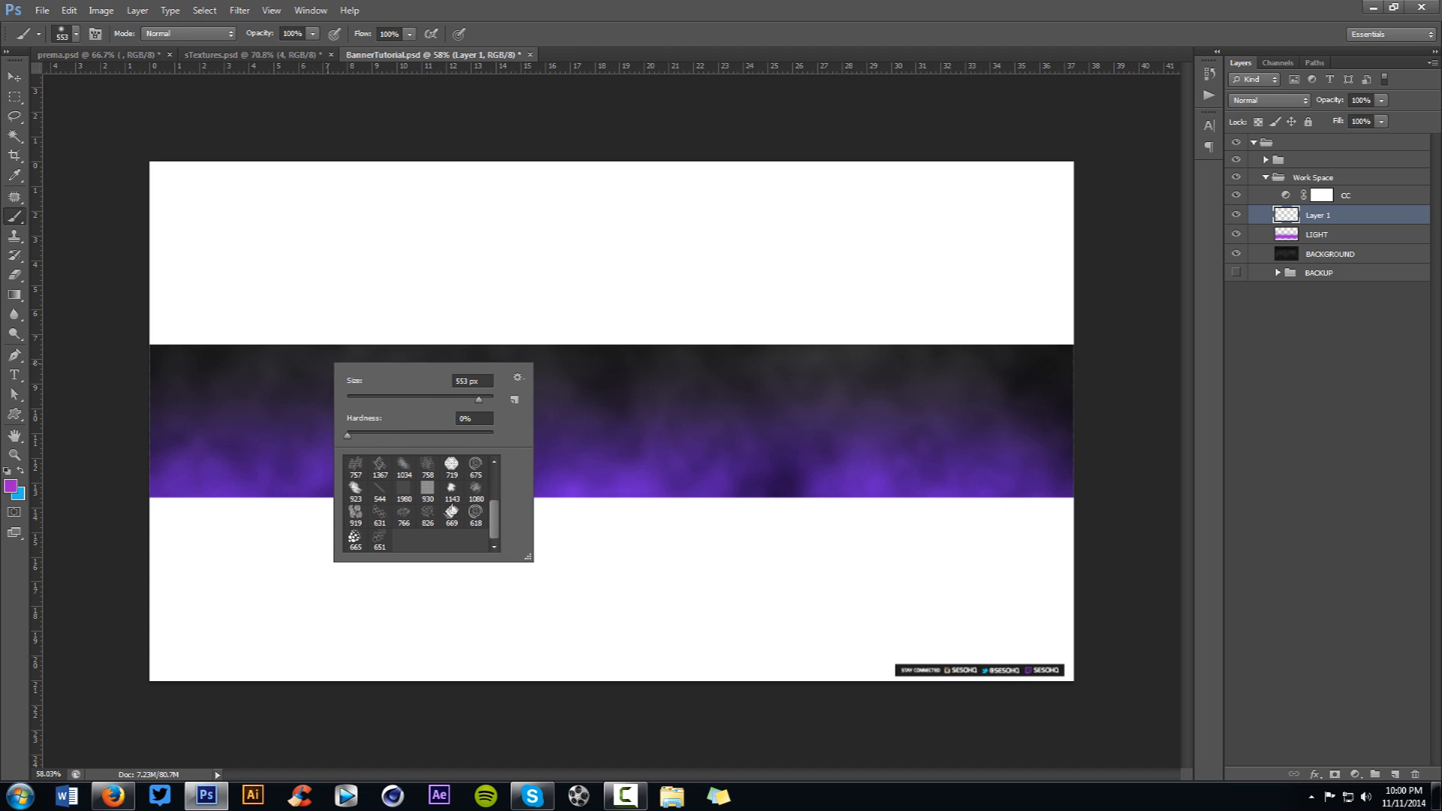
left_click(381, 540)
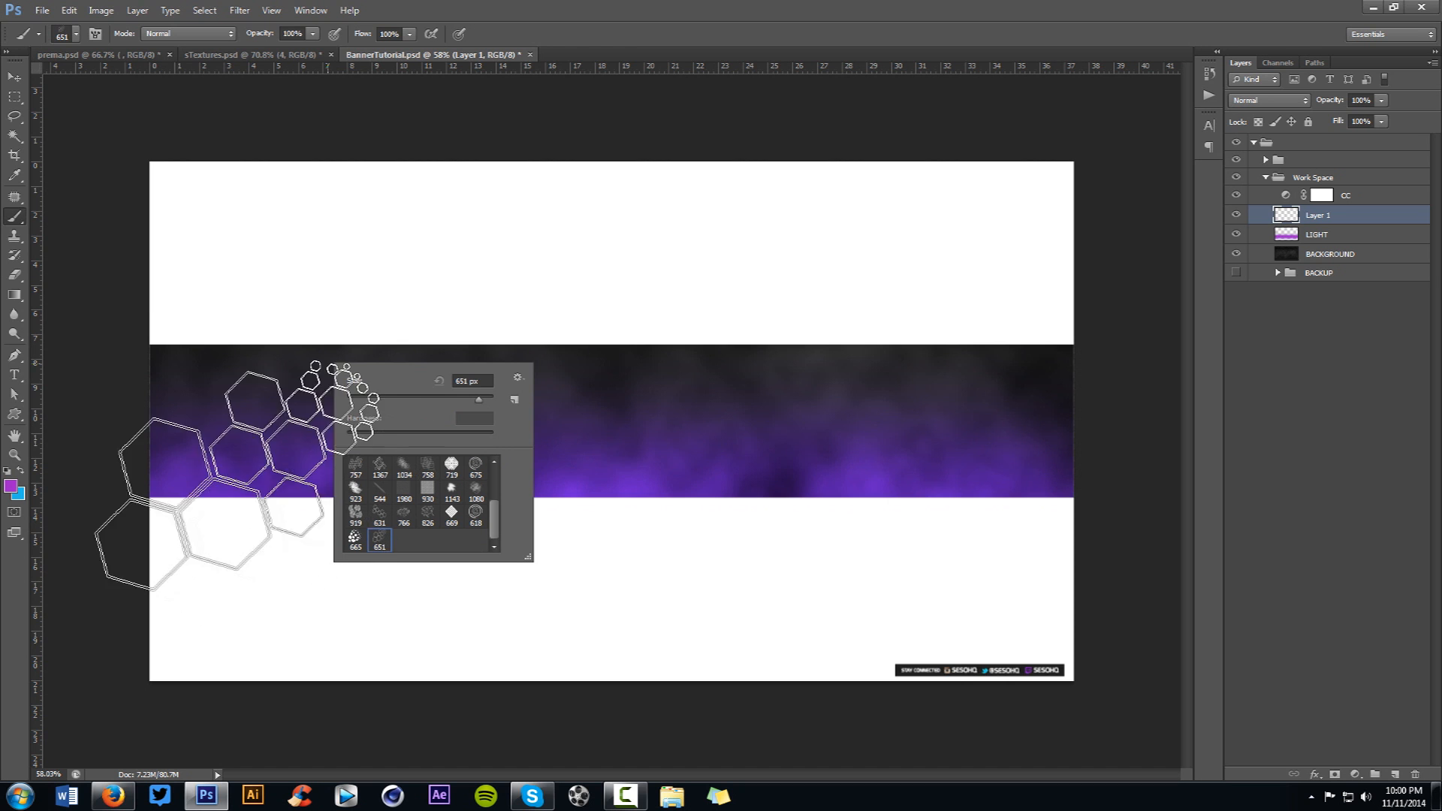
left_click(287, 292, "alt")
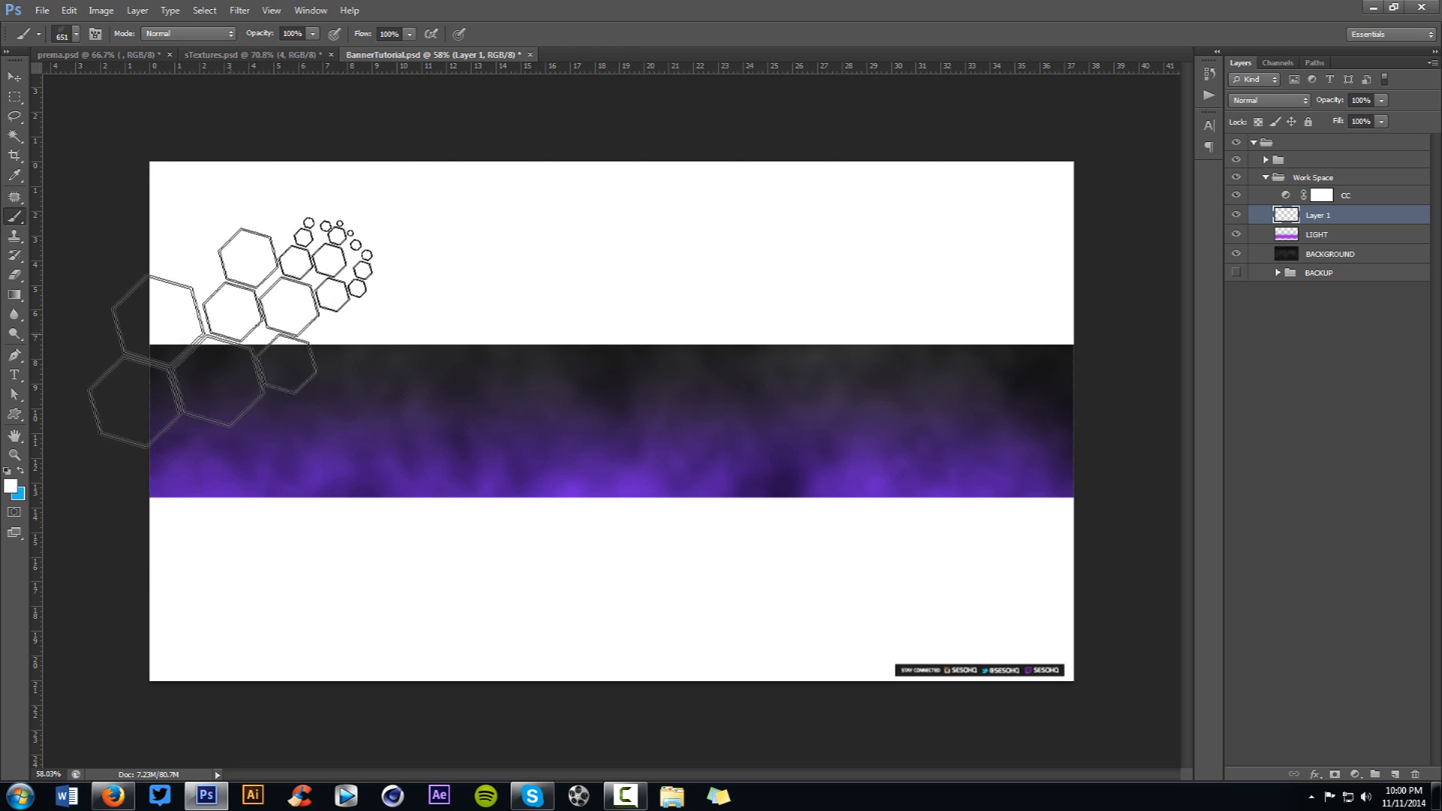
left_click(253, 316)
left_click(300, 544)
right_click(525, 405)
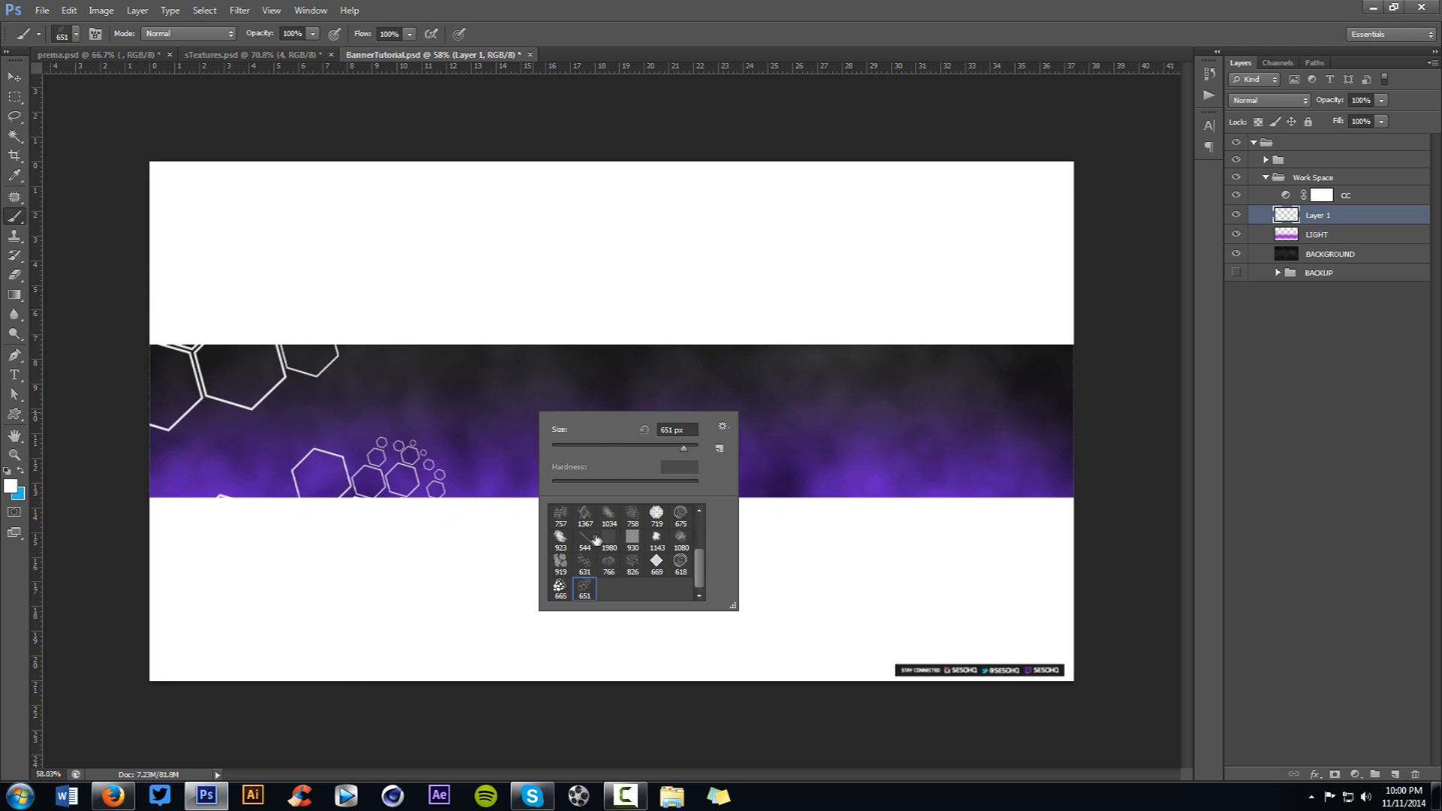
left_click(538, 385)
left_click(638, 398)
left_click(973, 330)
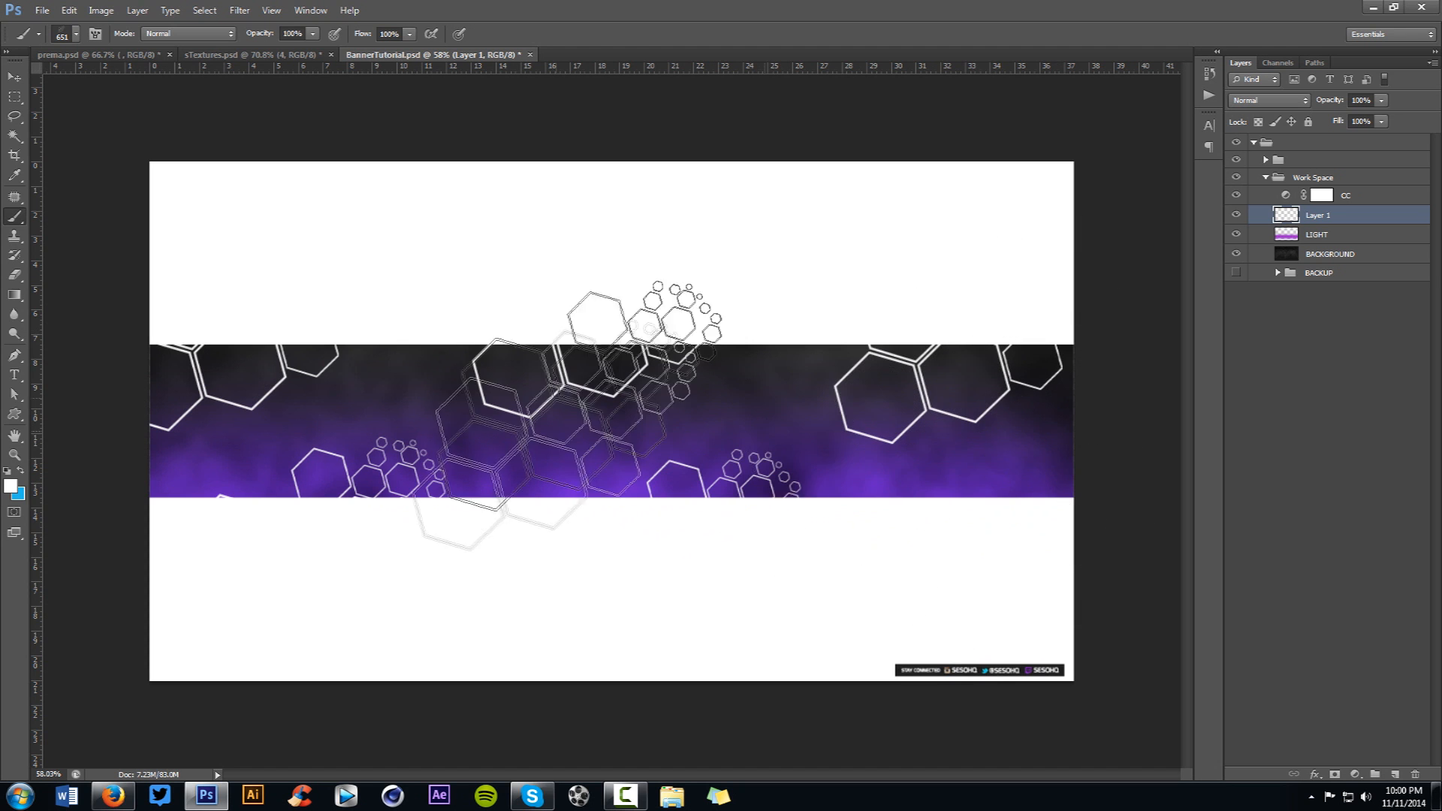
left_click(490, 587)
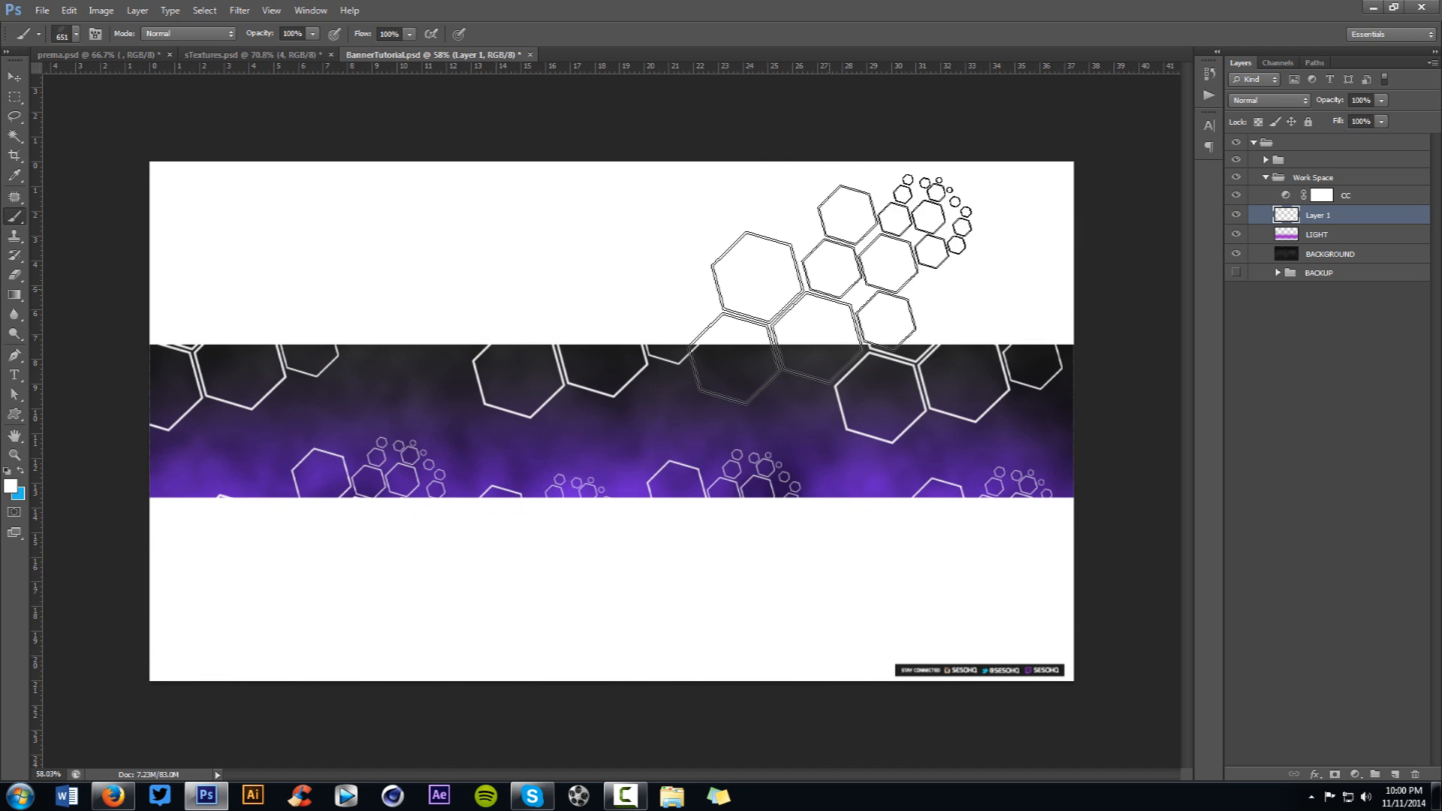
- Blur the white hexagons on Layer 1 by repeating the last filter and blurring them once more
key("ctrl+f")
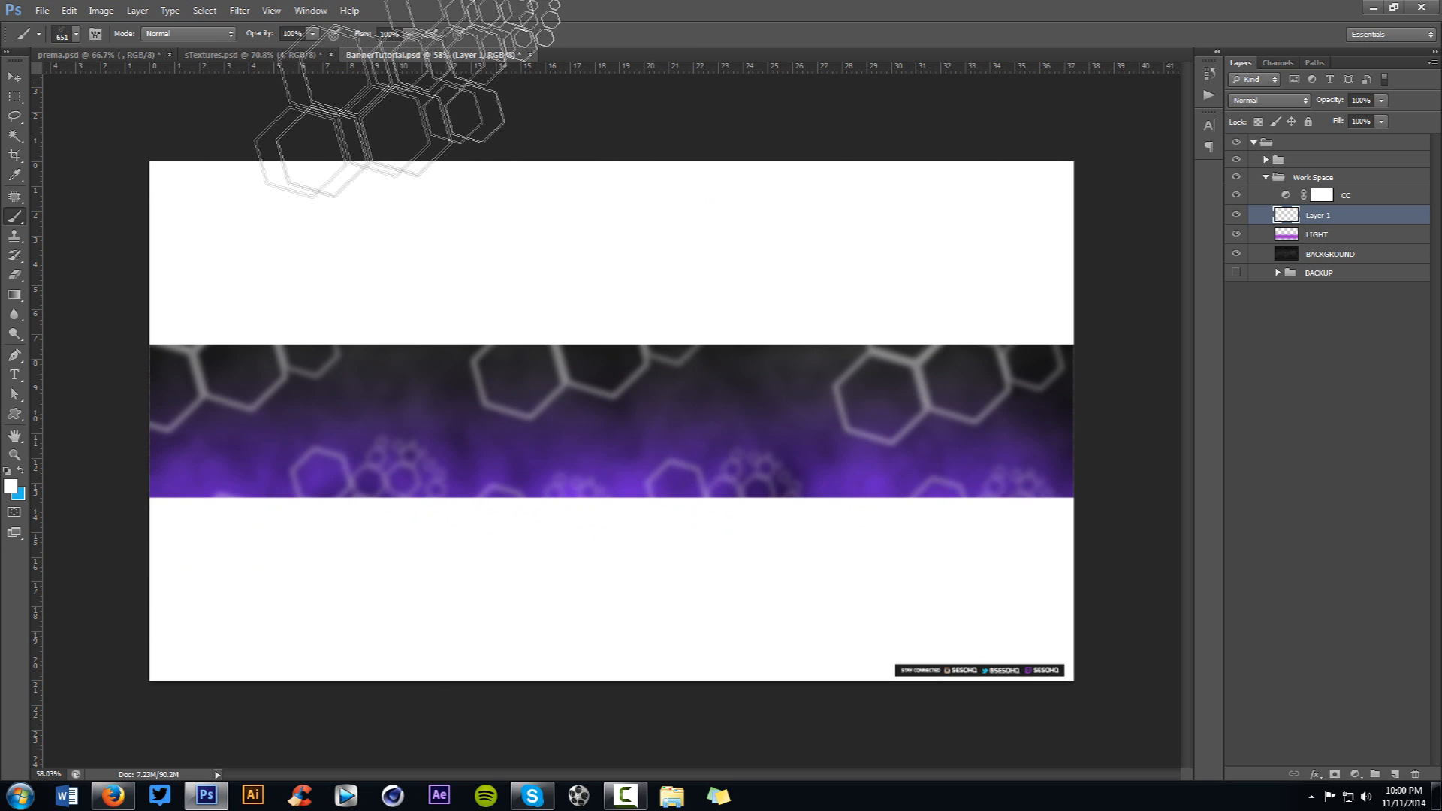
left_click(239, 10)
left_click(616, 255)
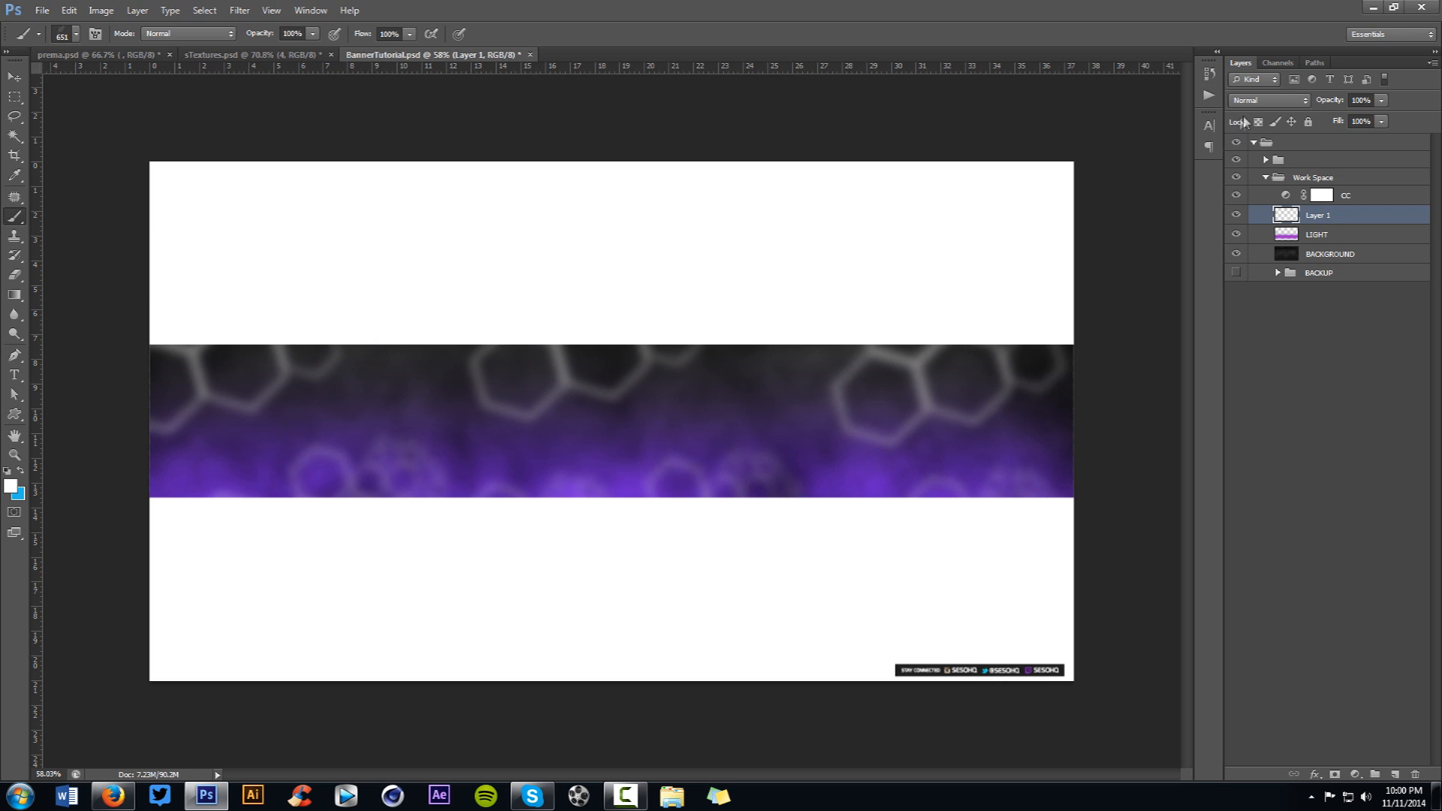
- Set Layer 1 to the Overlay blend mode and lower its opacity to 75%
left_click(1269, 100)
left_click(1262, 295)
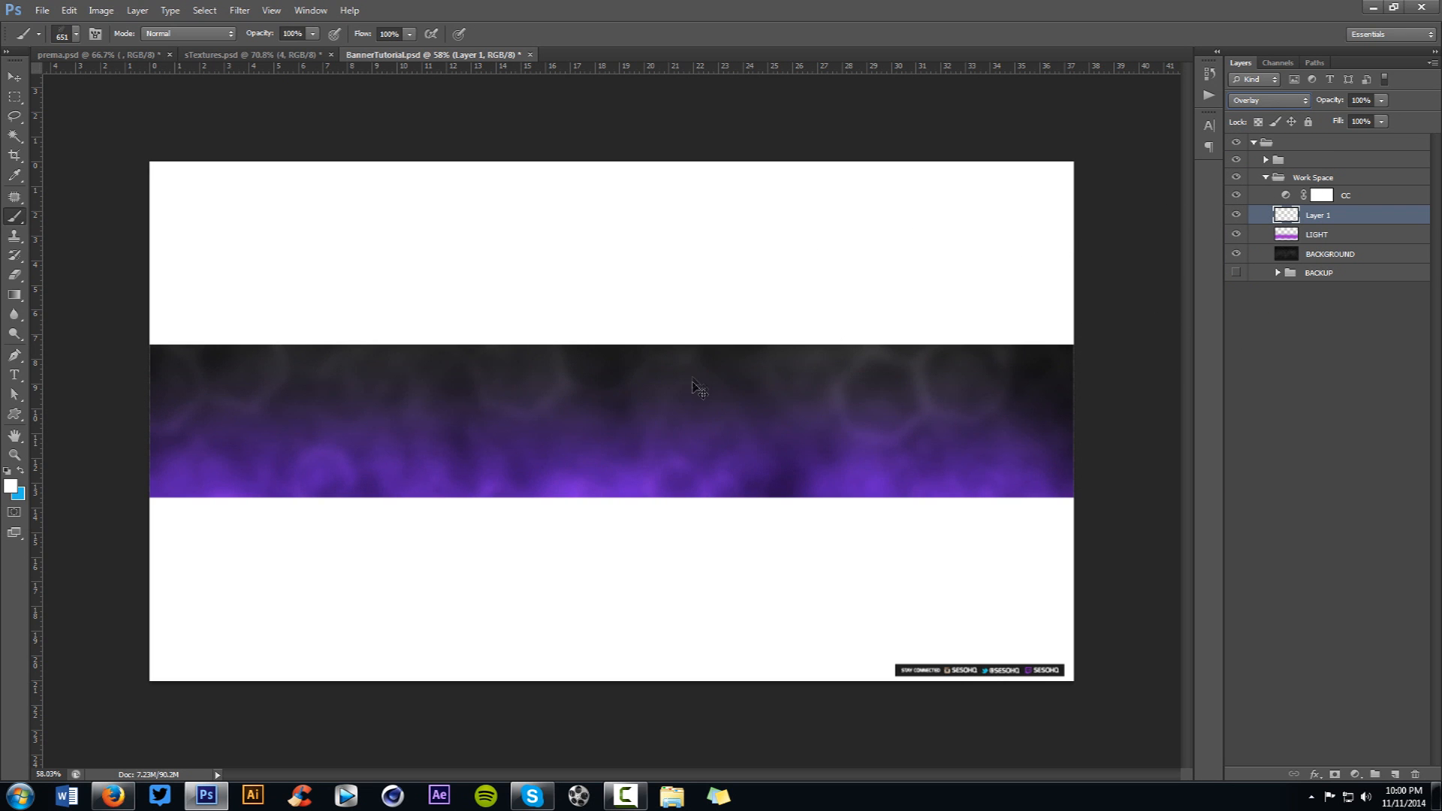
left_click(1380, 100)
left_click_drag(1382, 118, 1364, 124)
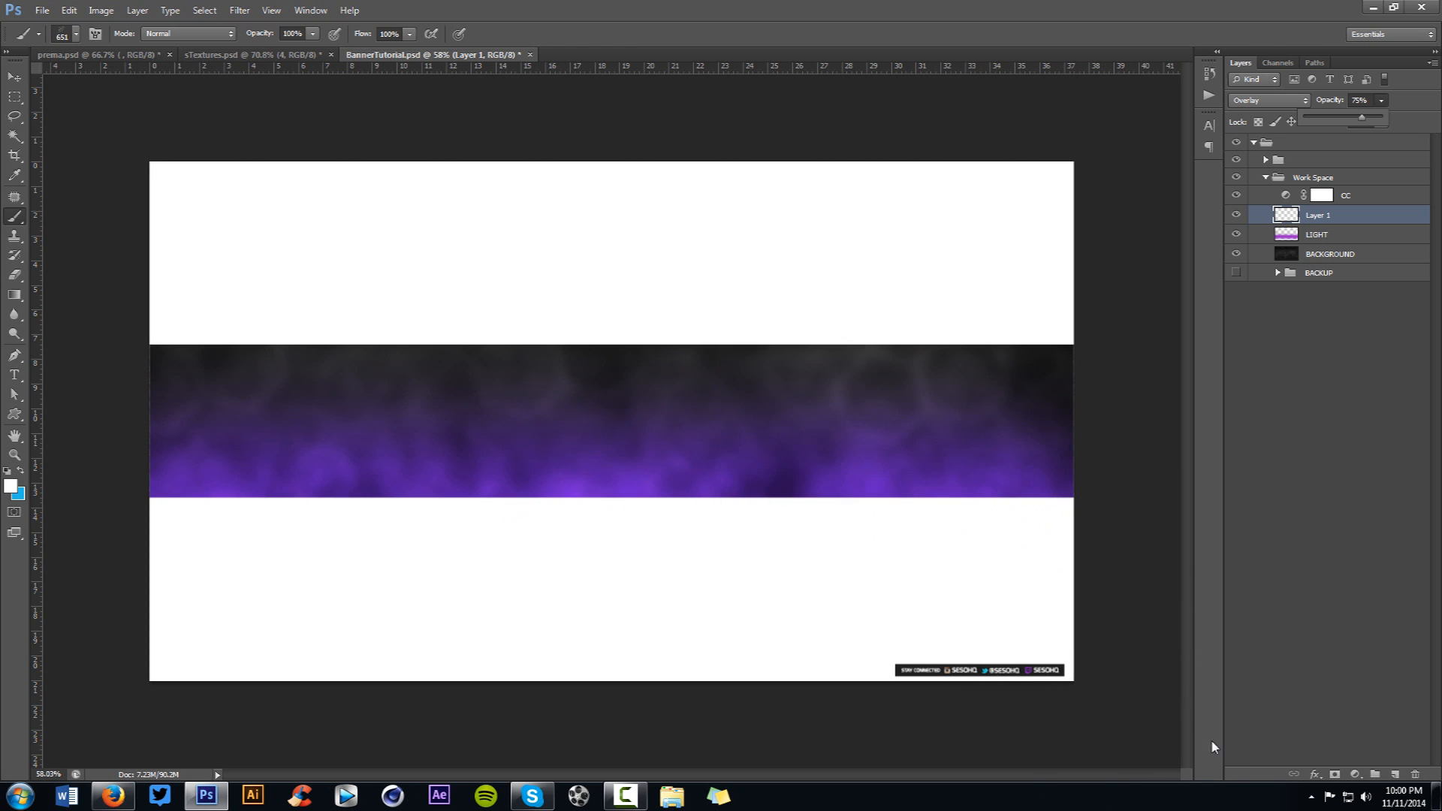
- Add a new layer and stamp white hexagon chains across the whole strip with the 631 px hexagon brush
left_click(1393, 776)
right_click(880, 412)
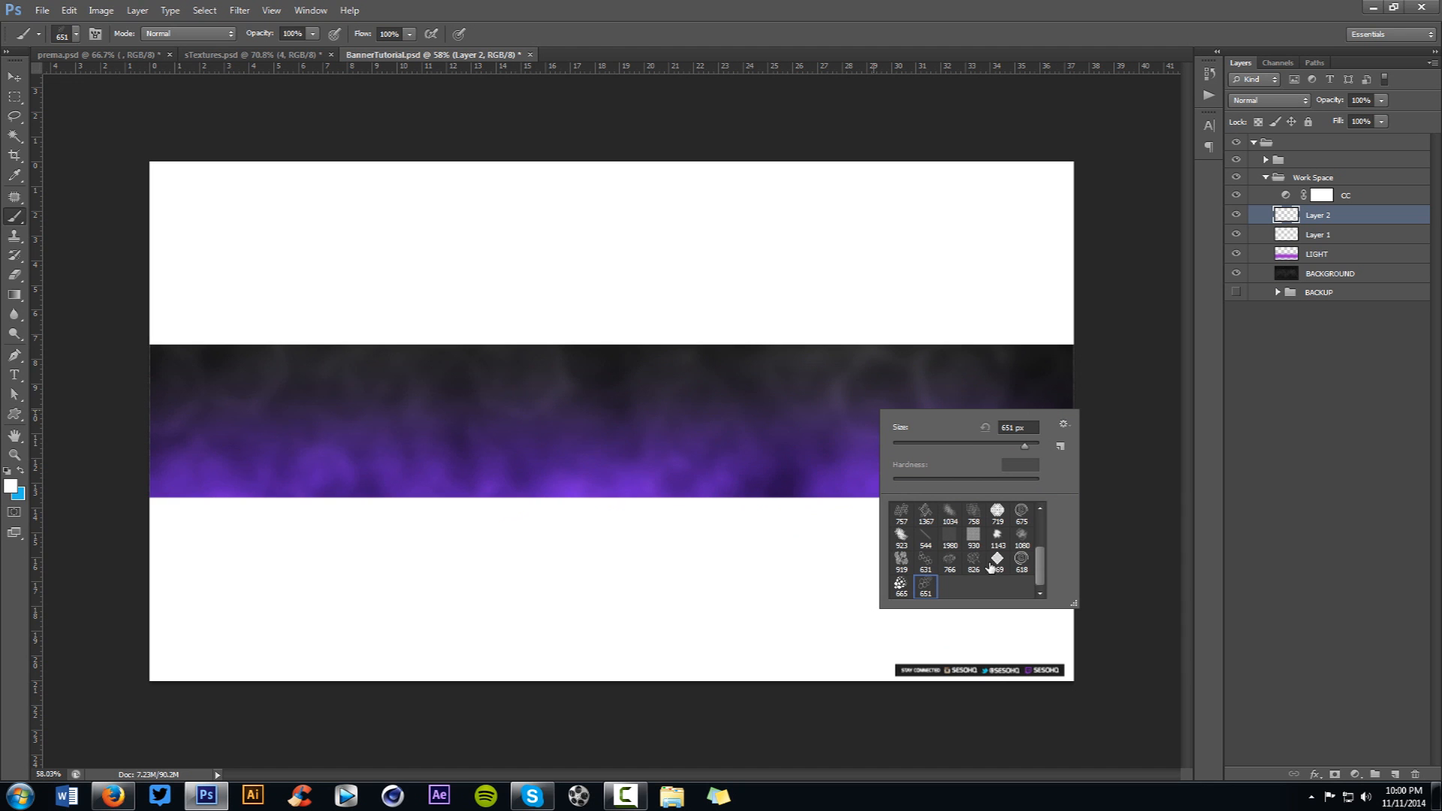
left_click(925, 559)
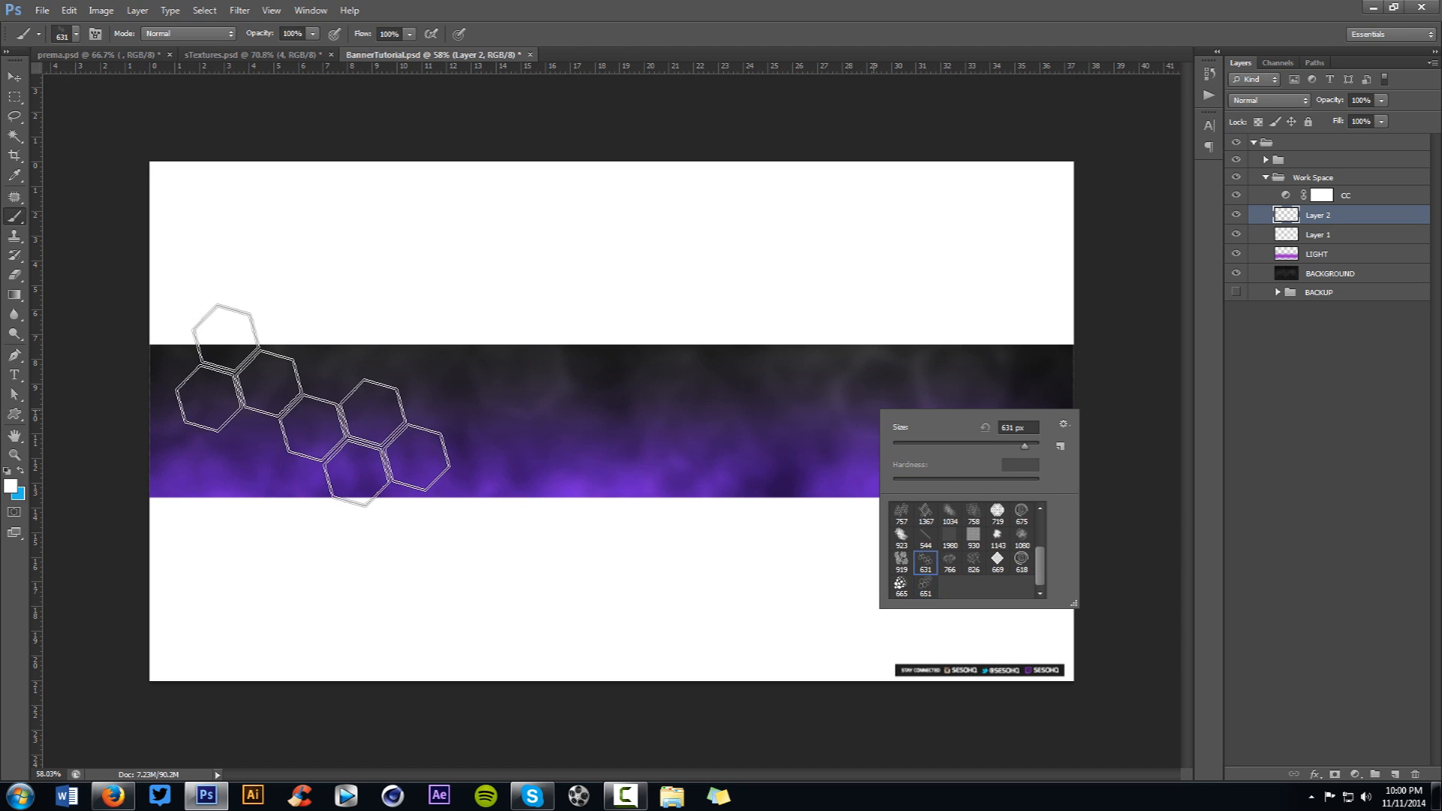
left_click(467, 443)
left_click(300, 400)
left_click(530, 514)
left_click(575, 360)
left_click(923, 368)
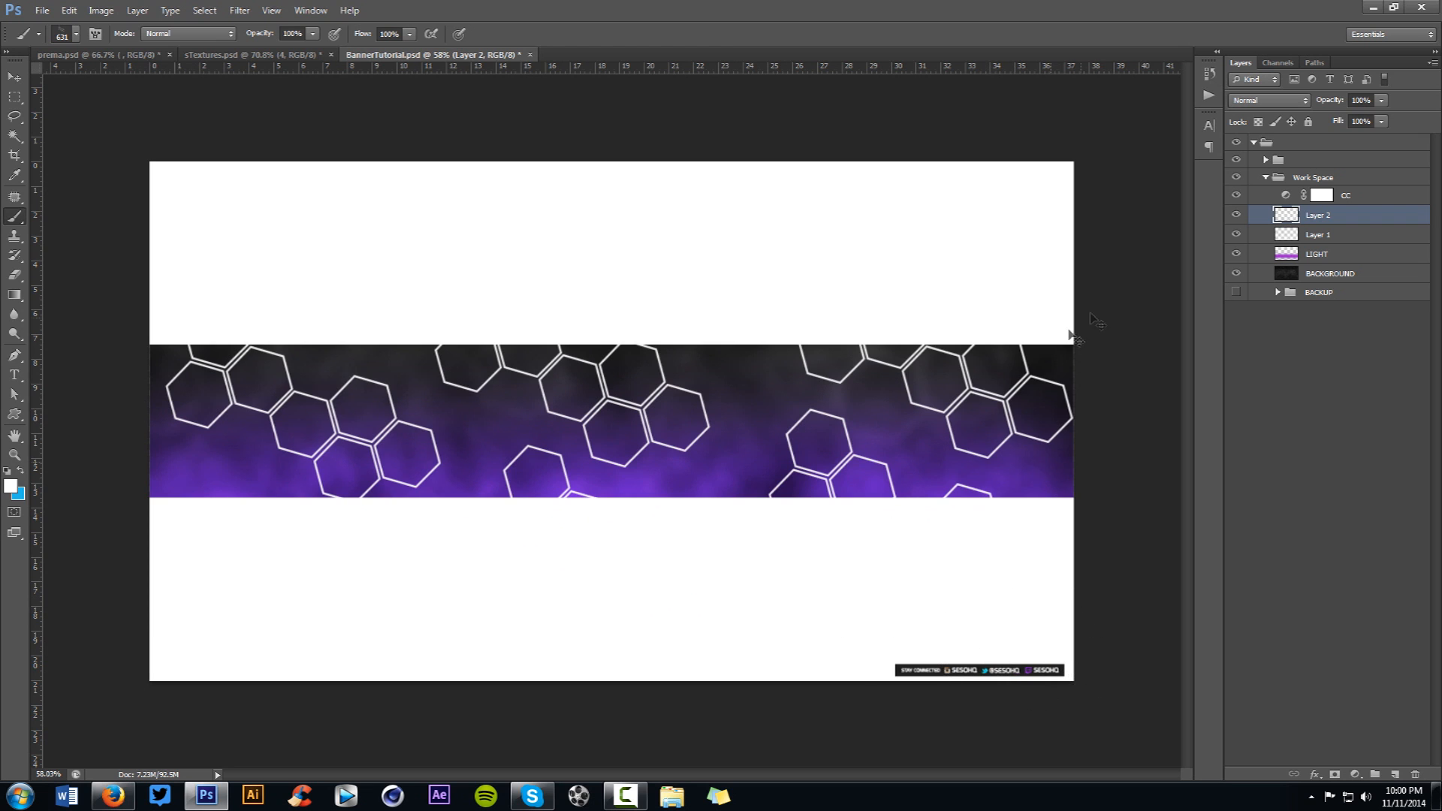
- Blur the hexagon chains on Layer 2 with the last filter and set the layer to Overlay
key("ctrl+f")
left_click(1268, 100)
left_click(1243, 296)
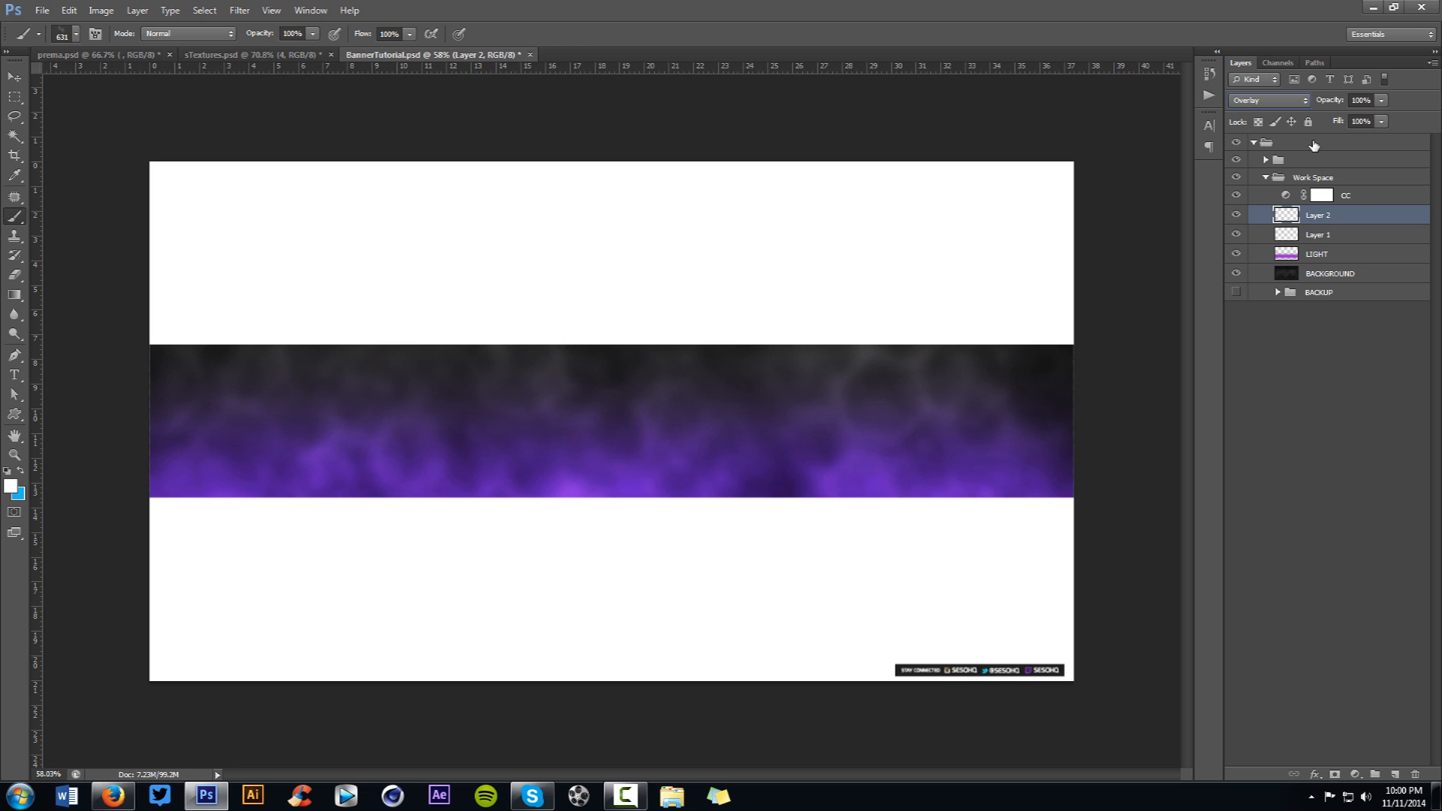
- Add a new layer and stamp the 766 px dotted mesh brush, enlarged to 1062 px, across the strip's full width
left_click(1389, 773)
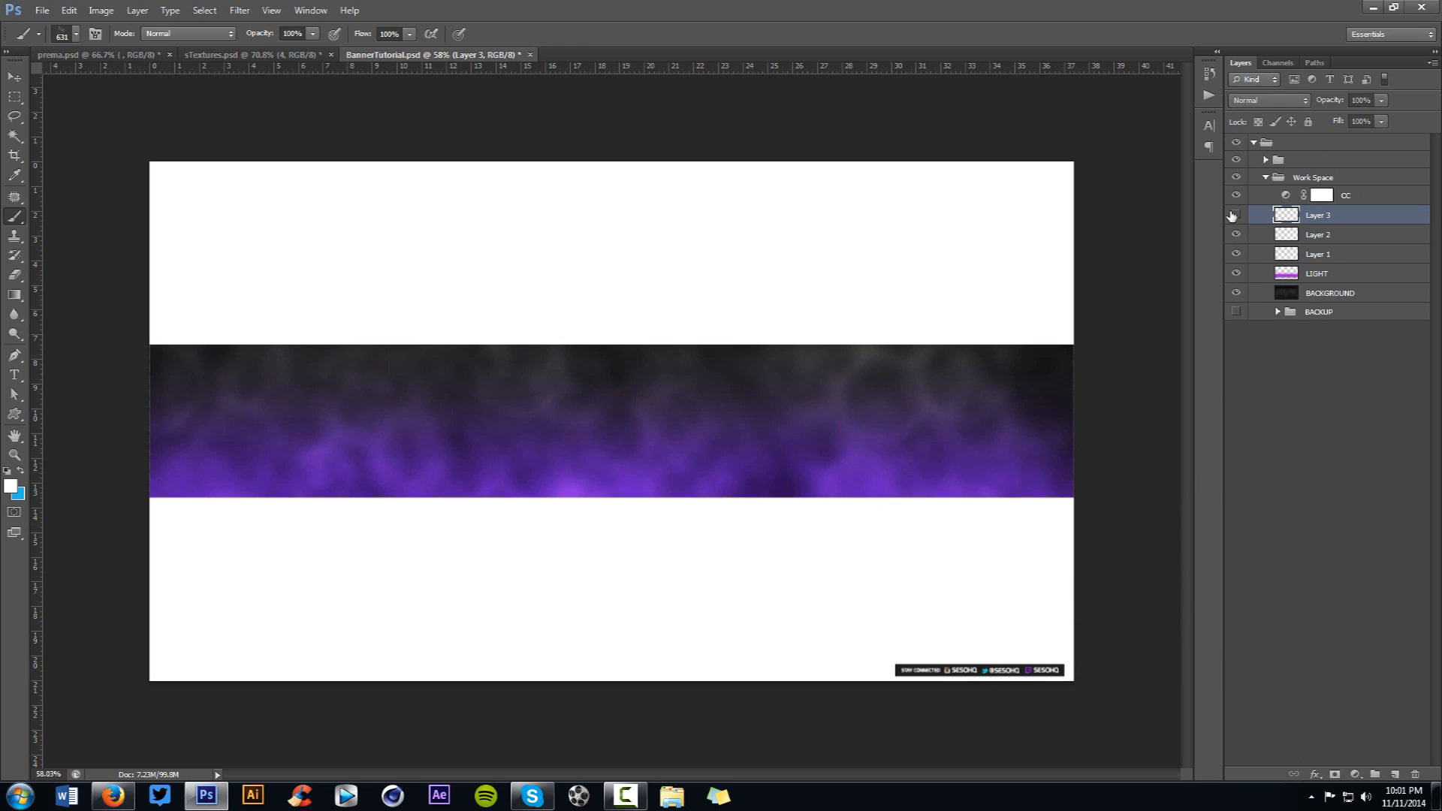
right_click(627, 452)
left_click(693, 601)
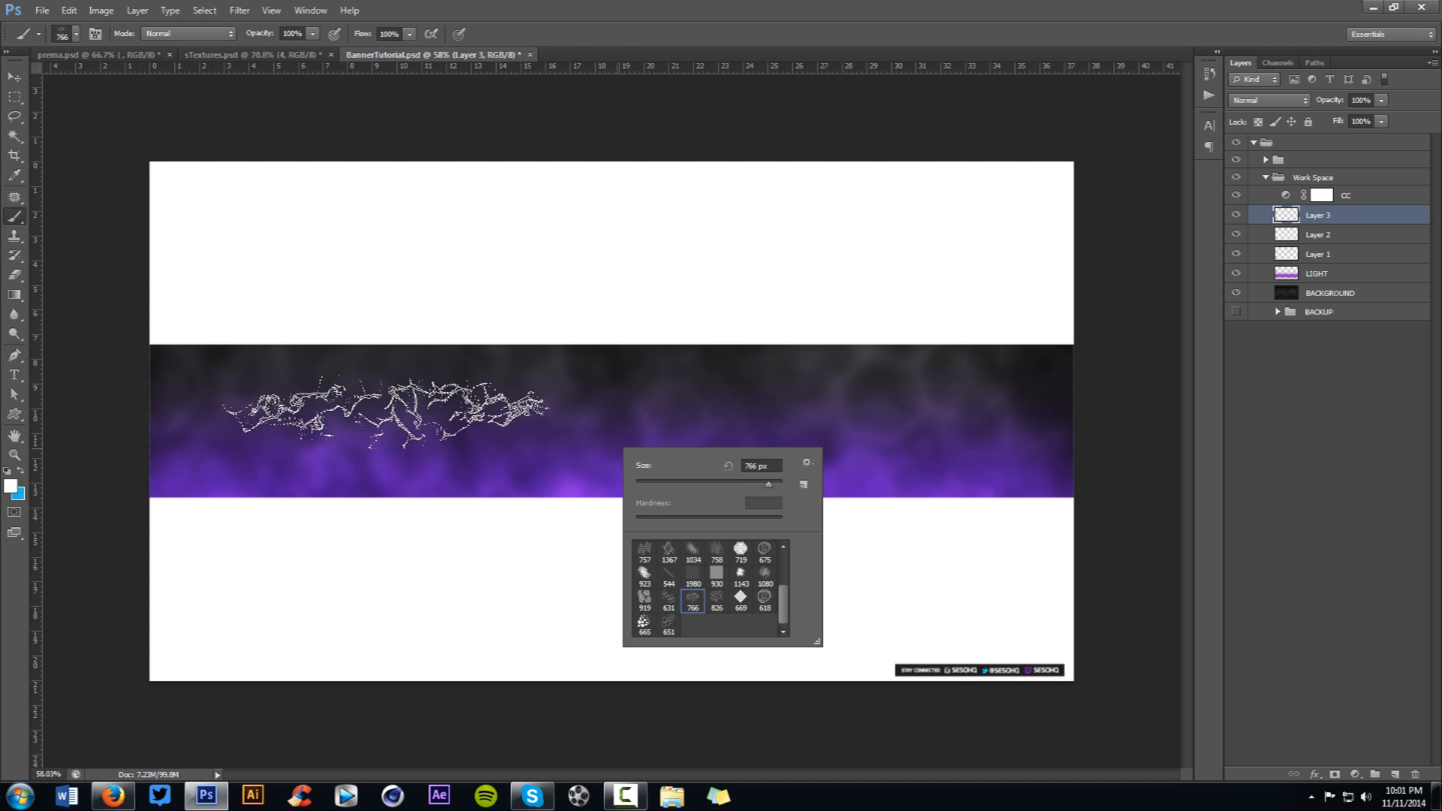
left_click(345, 382)
key("bracketright")
key("bracketright")
key("bracketright")
left_click(298, 384)
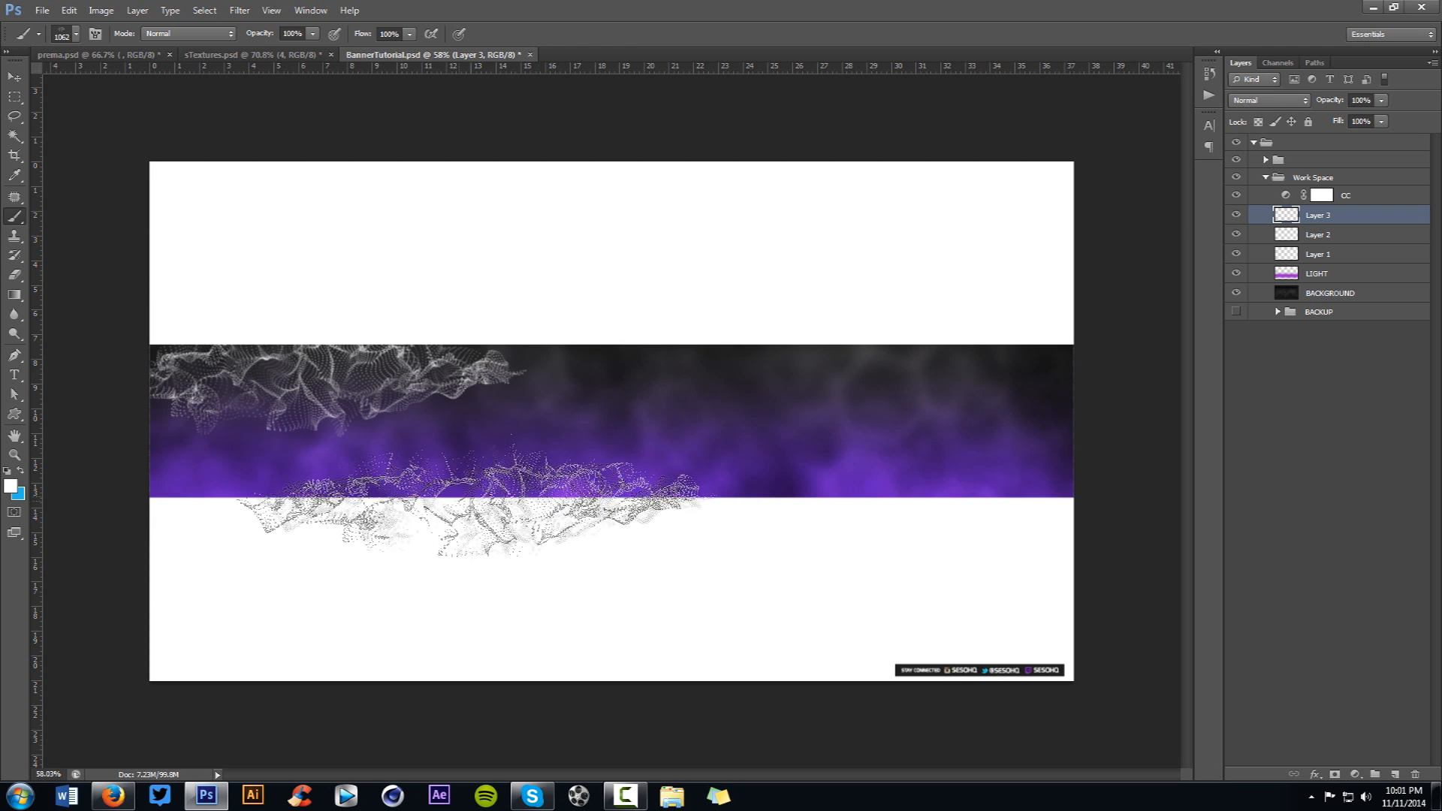
mouse_move(295, 426)
left_mouse_down()
mouse_move(924, 413)
mouse_move(1081, 309)
left_mouse_up()
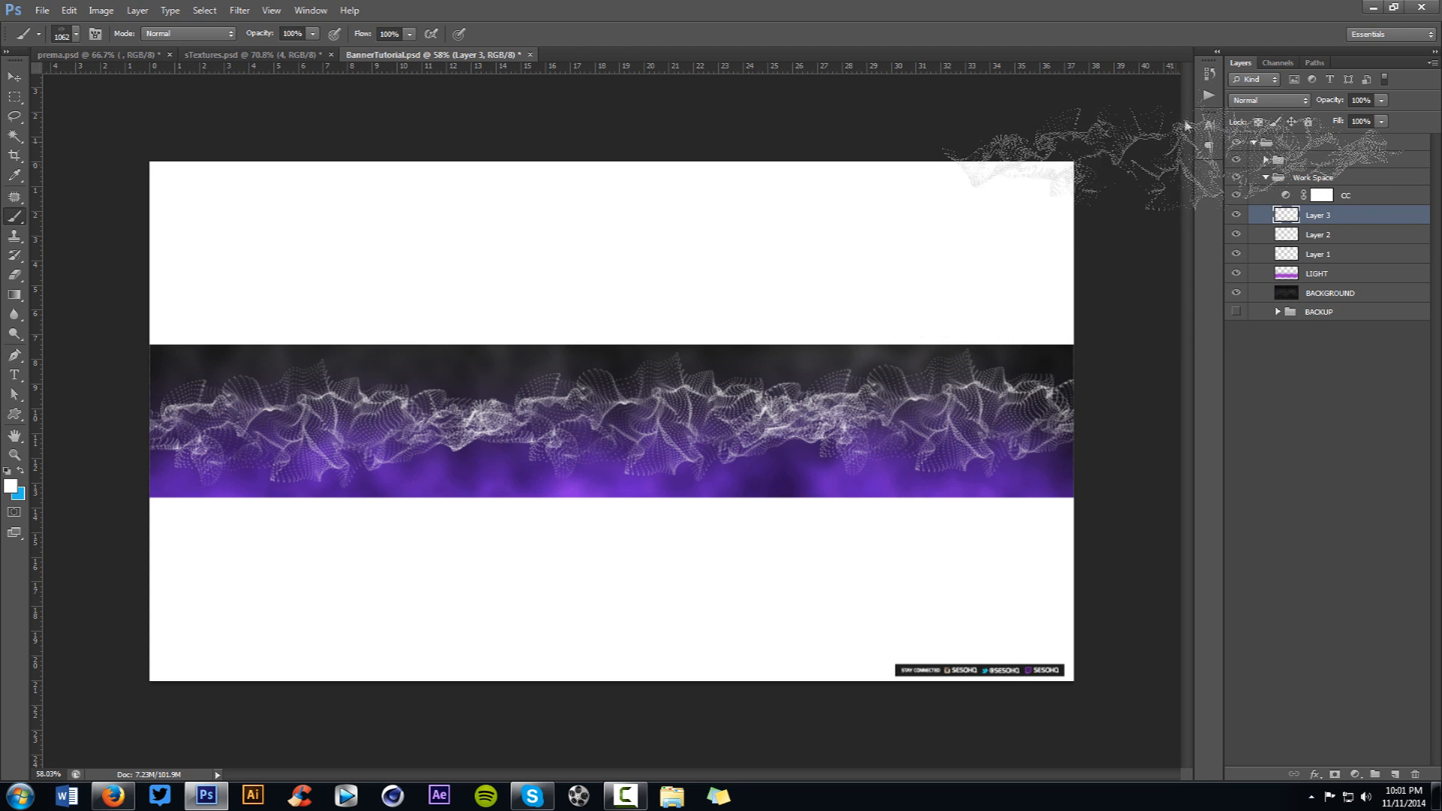
- Set Layer 3 to Overlay and place a duplicate of its mesh so the pattern covers the strip's upper and lower halves
left_click(1269, 100)
left_click(1262, 248)
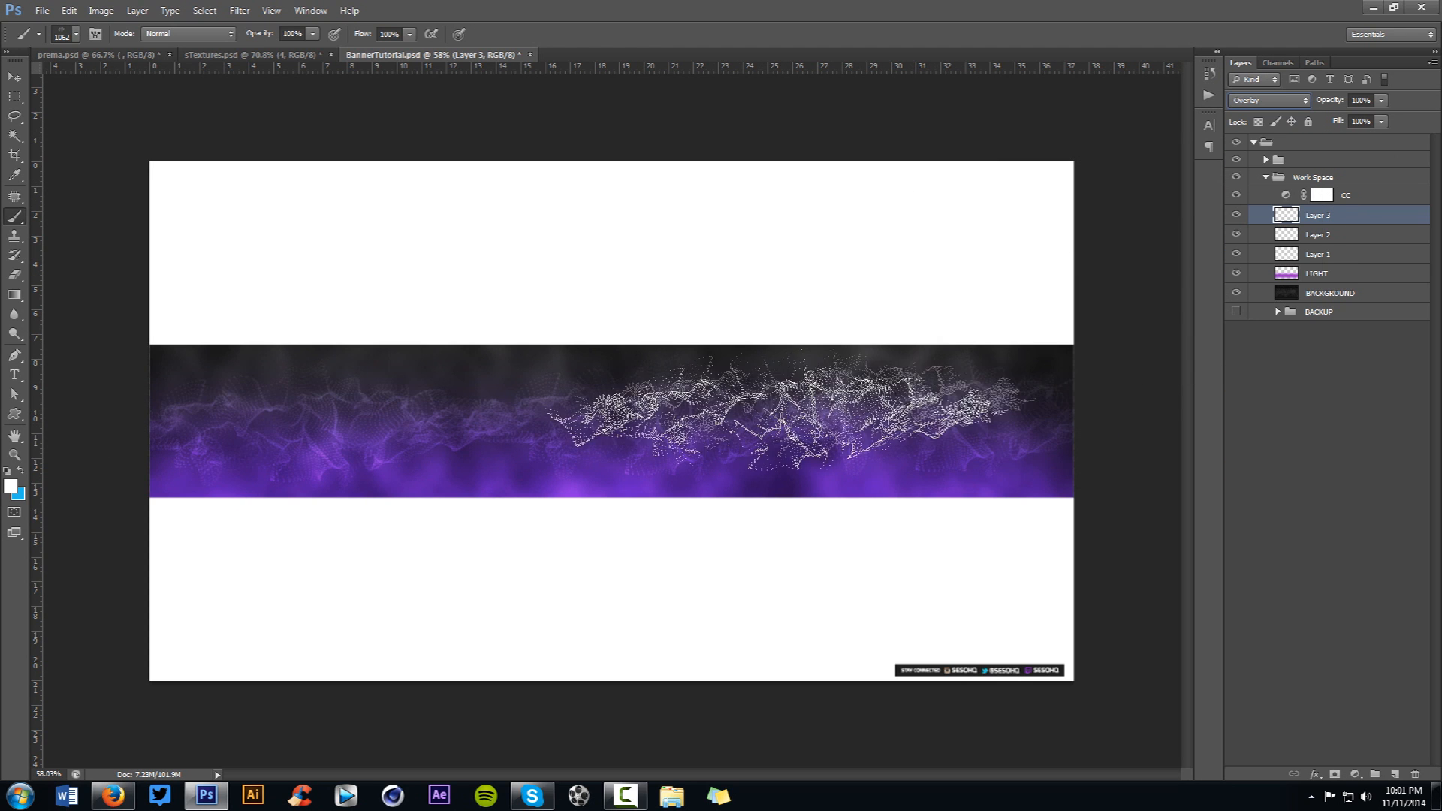
key("v")
mouse_move(759, 438)
left_mouse_down()
mouse_move(749, 381)
mouse_move(751, 444)
left_mouse_up()
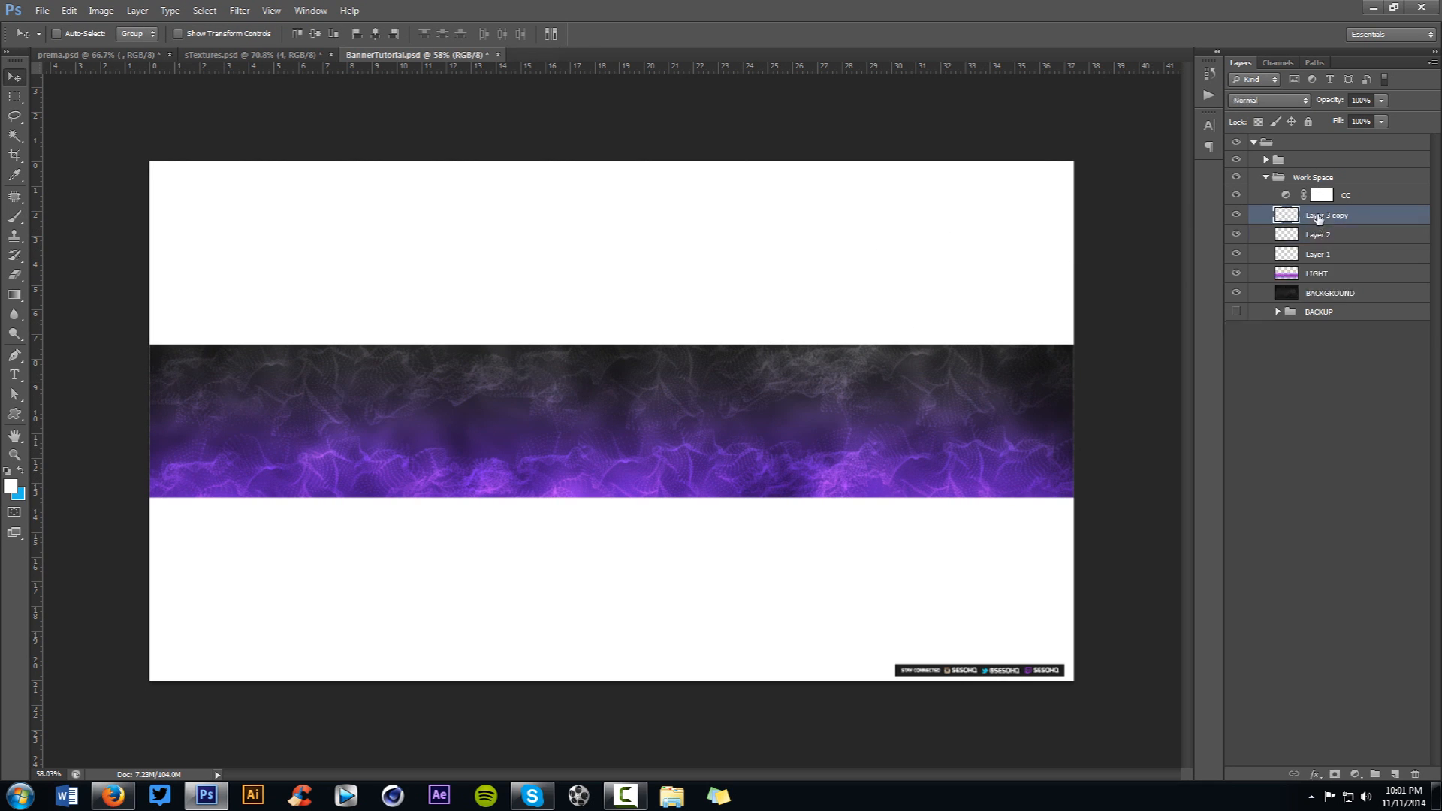
- Merge the two mesh layers into Layer 3 copy and set it to the Overlay blend mode
left_click(1268, 100)
left_click(1240, 116)
left_click(1268, 99)
left_click(1252, 298)
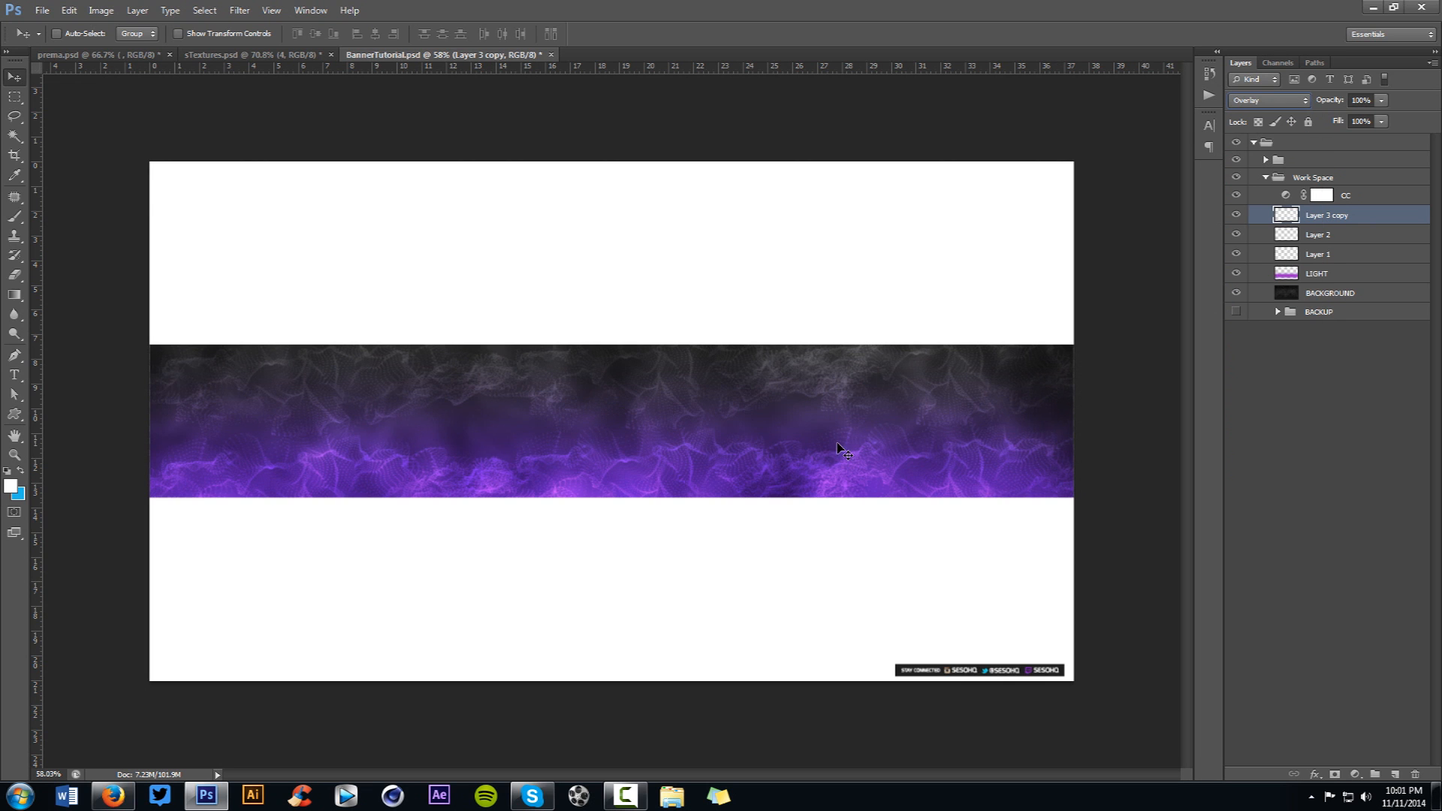
- Blur the mesh on Layer 3 copy and lower the layer's opacity to 23%
left_click_drag(1337, 120, 1344, 135)
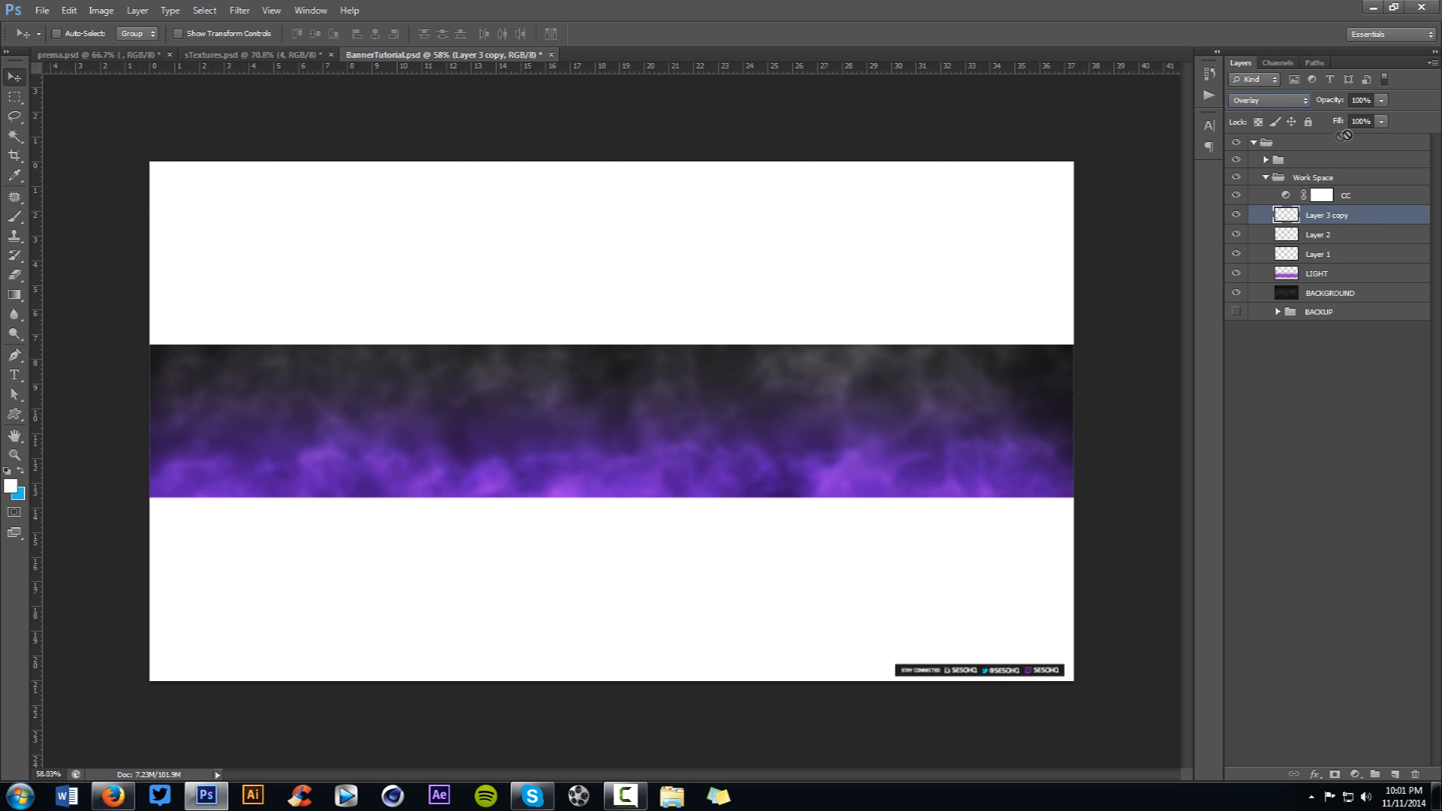
left_click(1382, 100)
left_click_drag(1357, 120, 1335, 121)
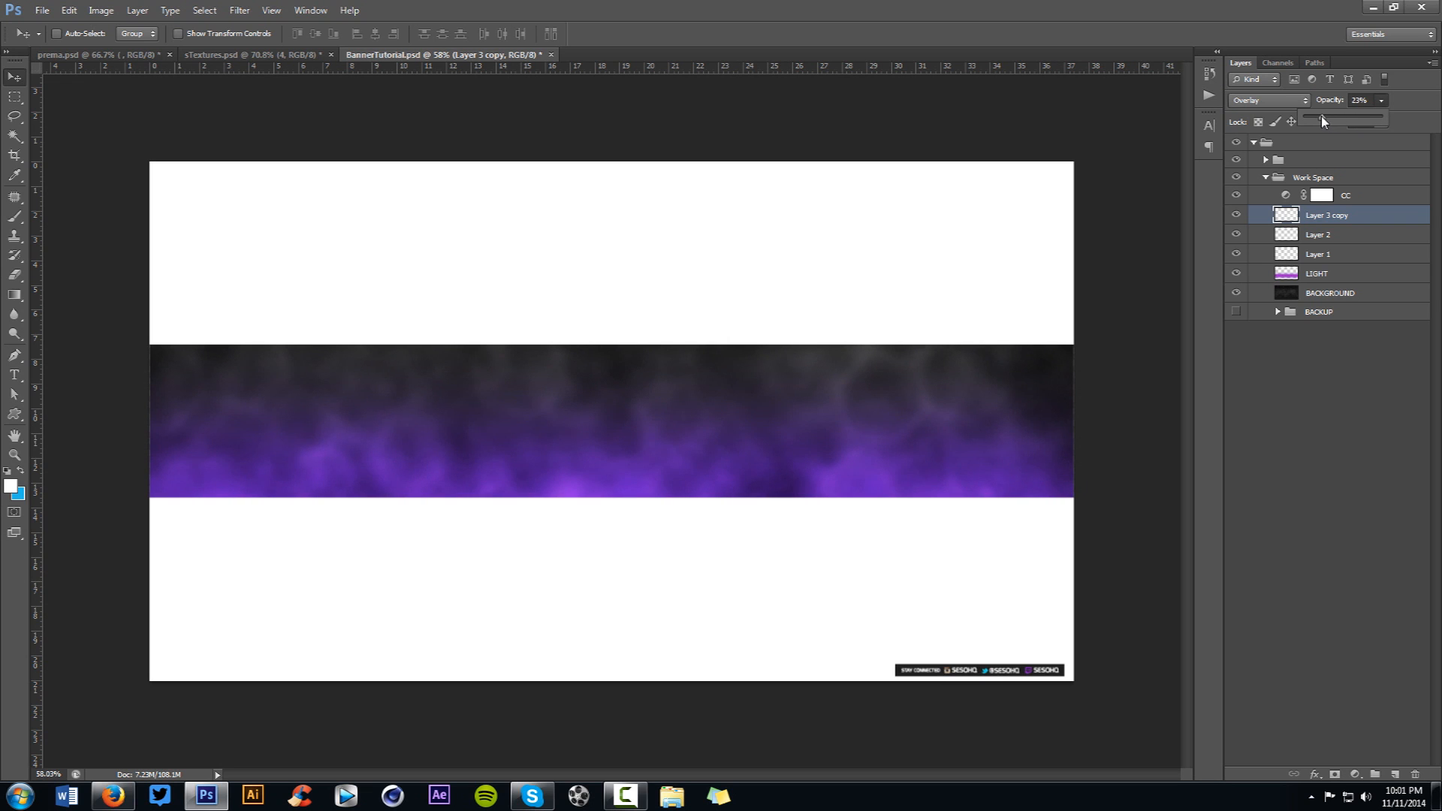
- Group Layer 1, Layer 2 and Layer 3 copy, and name the group HIGHLIGHTS
left_click_drag(1235, 214, 1236, 254)
left_click(1236, 272)
left_click(1235, 273)
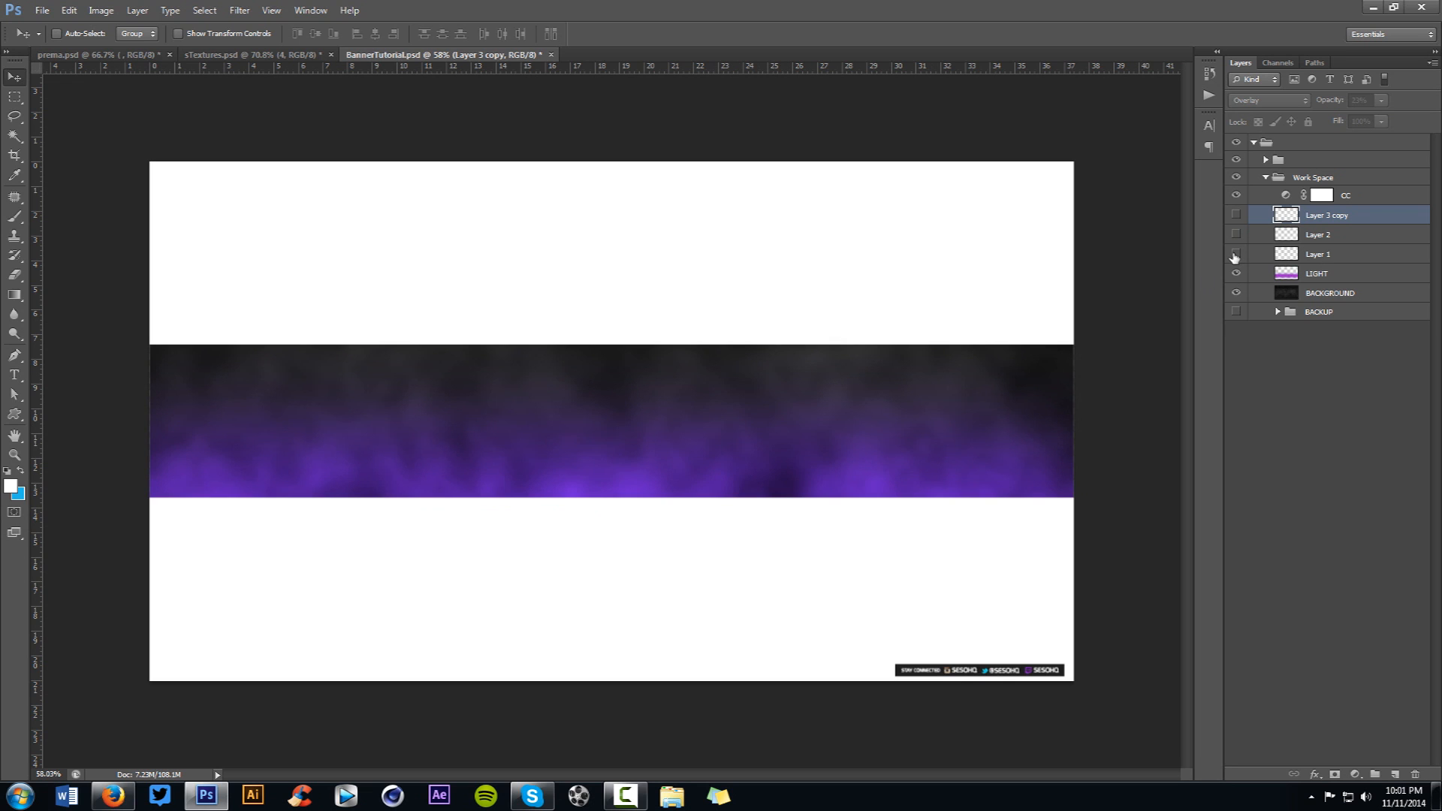
left_click_drag(1236, 254, 1236, 215)
left_click(1330, 259, "shift")
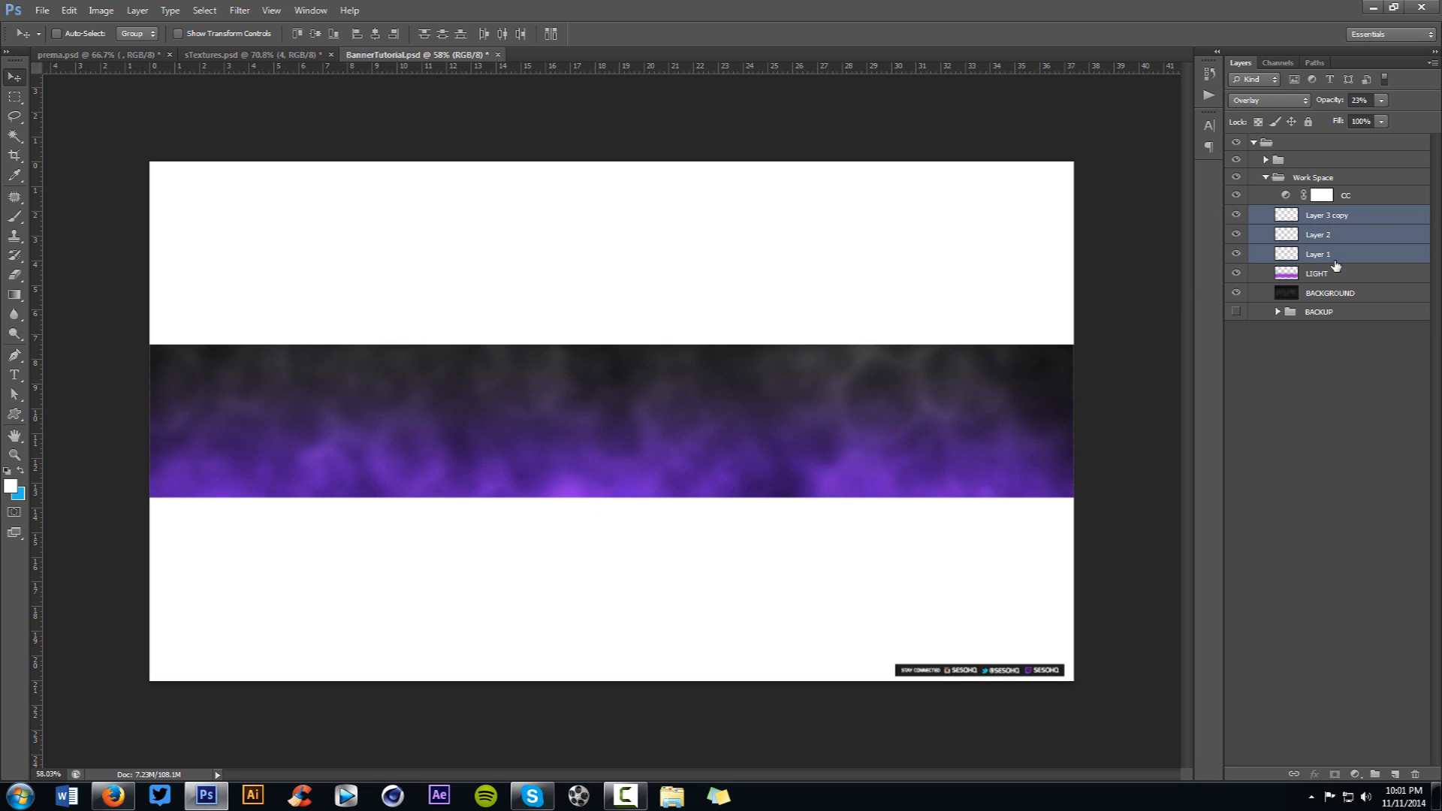
key("ctrl+g")
double_click(1326, 215)
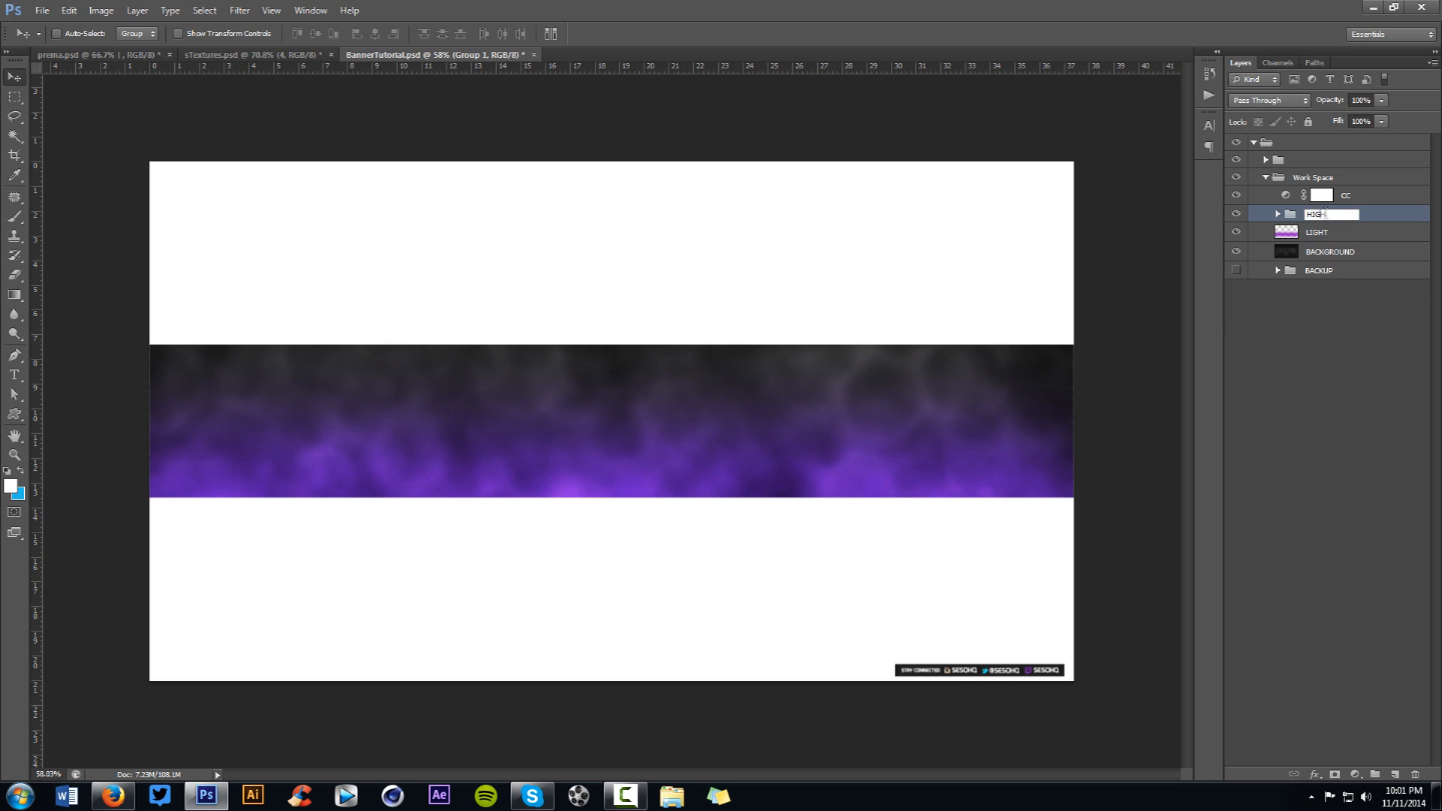
type("HIGHLIGHTS")
key("Return")
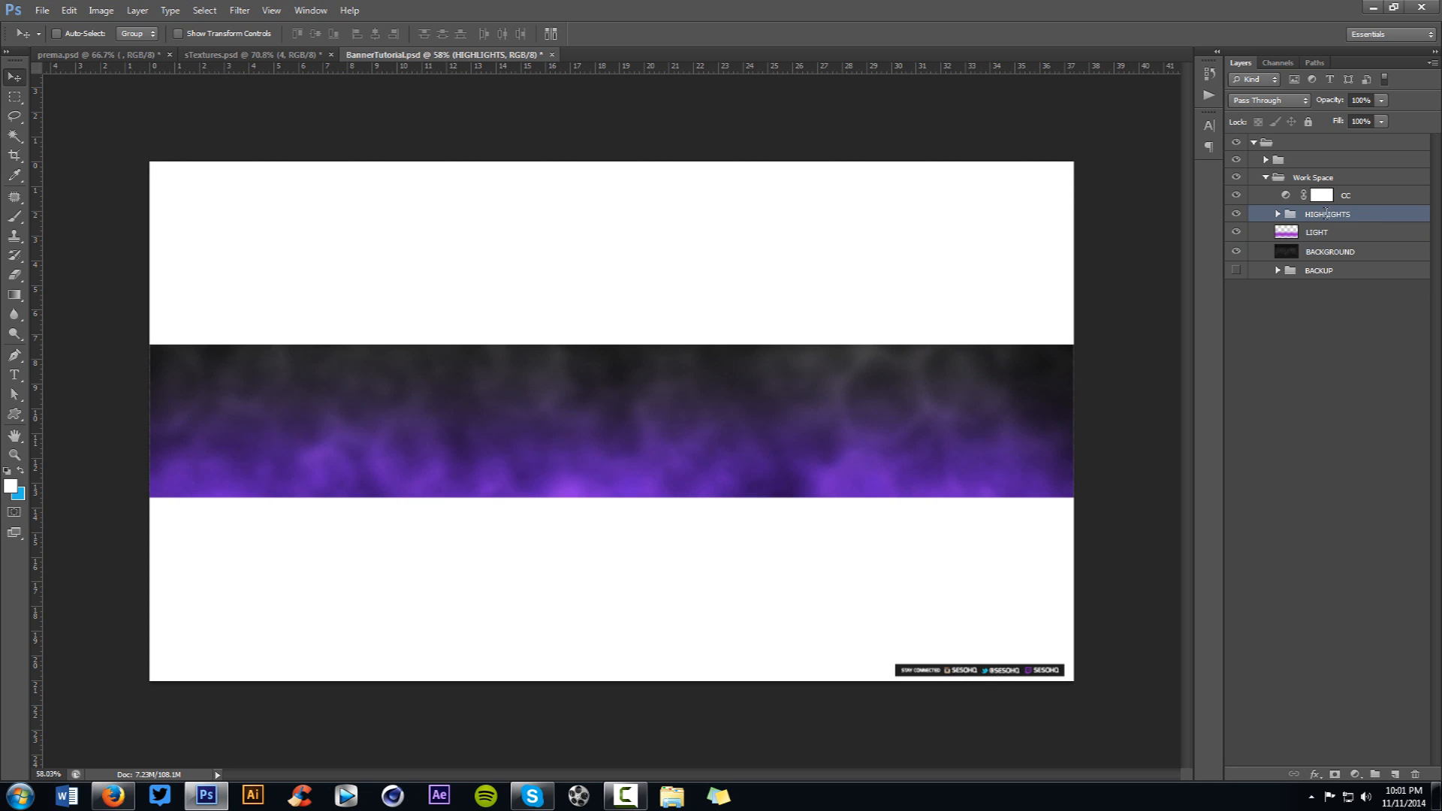
- Toggle the HIGHLIGHTS group's visibility repeatedly to compare the strip with and without the highlights
left_click(1236, 217)
left_click(1235, 217)
left_click(1236, 216)
left_click(1236, 216)
left_click(1236, 216)
left_click(1236, 217)
left_click(1236, 216)
left_click(1236, 216)
left_click(1236, 217)
left_click(1236, 217)
- Reduce the HIGHLIGHTS group's opacity and switch to the reference banner in prema.psd
left_click(1381, 100)
left_click(1361, 119)
left_click_drag(1358, 116, 1360, 117)
left_click(737, 373)
left_click(83, 54)
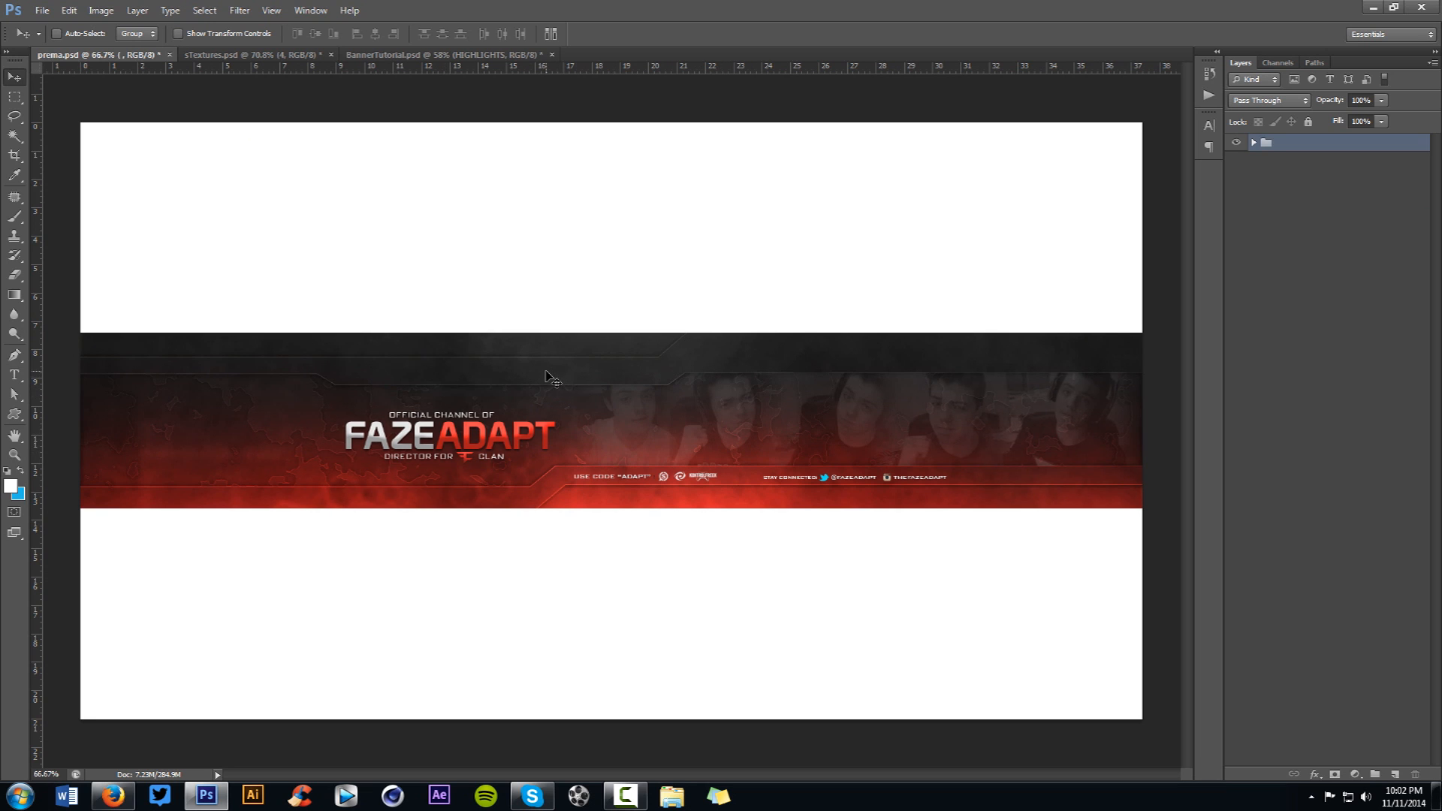
- Activate the Pen tool in BannerTutorial.psd and check the angled line shapes in prema.psd
left_click(458, 62)
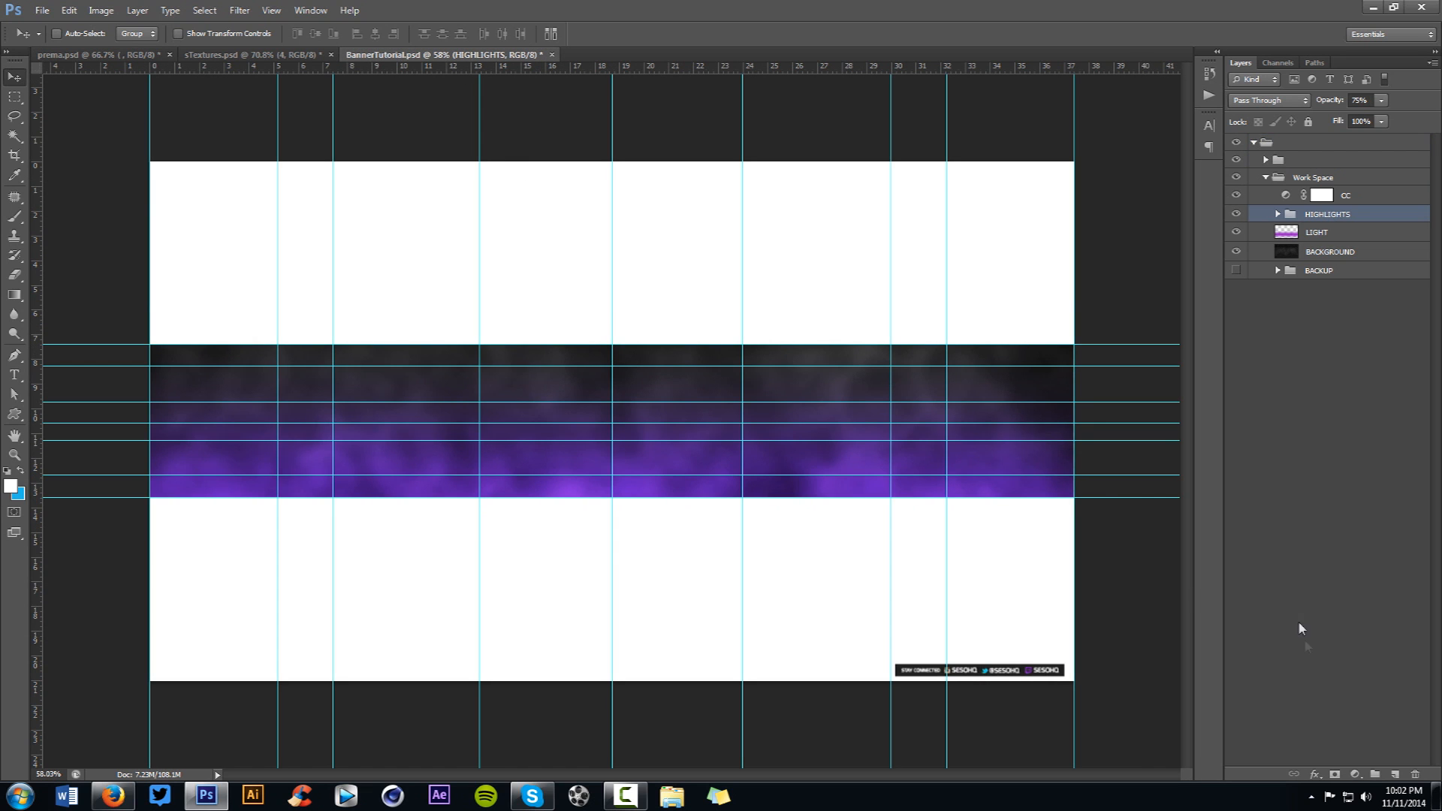
key("p")
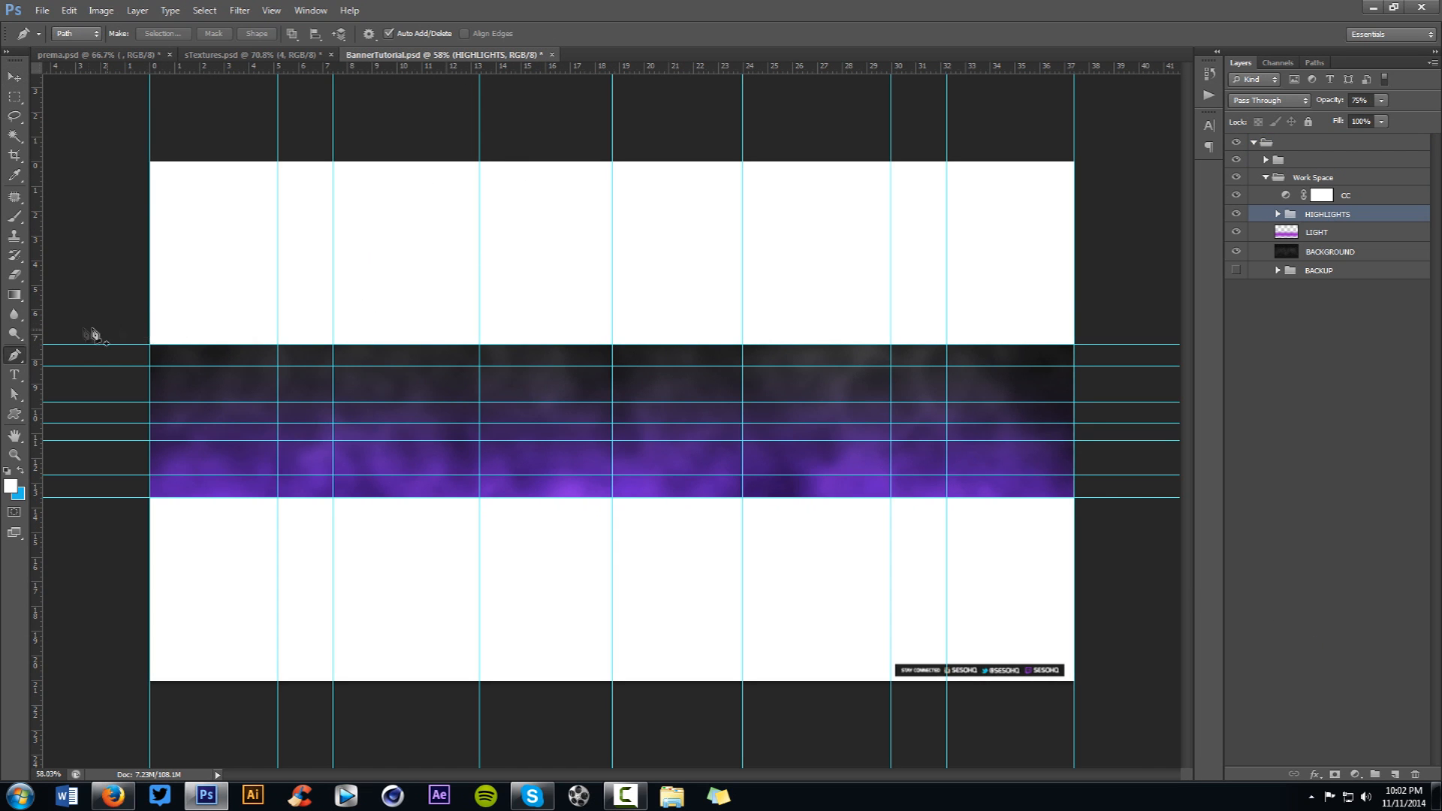
left_click(15, 359)
left_click(60, 358)
left_click(110, 54)
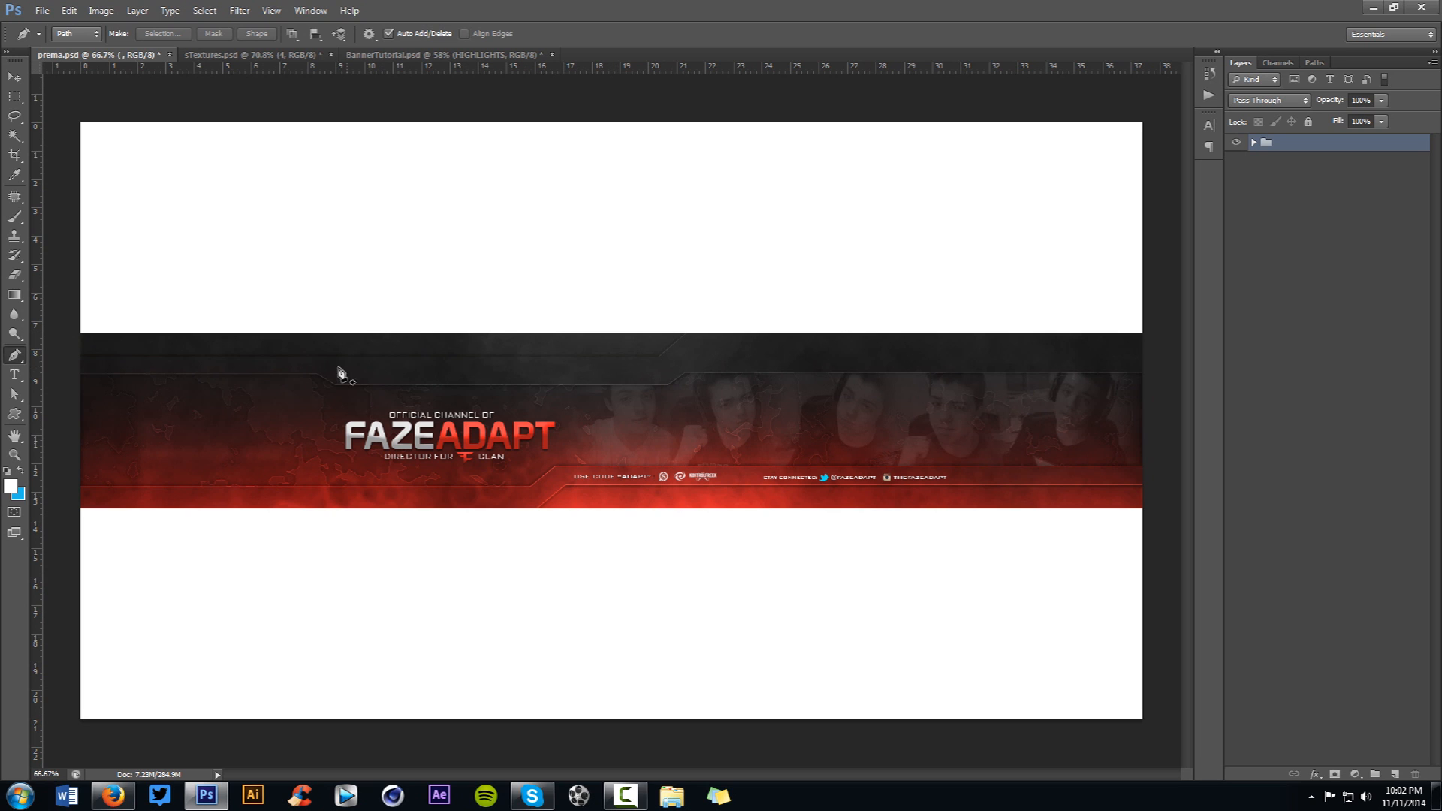
- In BannerTutorial.psd, draw a closed Pen path along the strip's upper edge with an angled, lowered middle section, checking it against prema.psd
left_click(391, 54)
left_click(150, 366)
left_click(479, 366)
left_click_drag(496, 375, 891, 374)
left_click(891, 375)
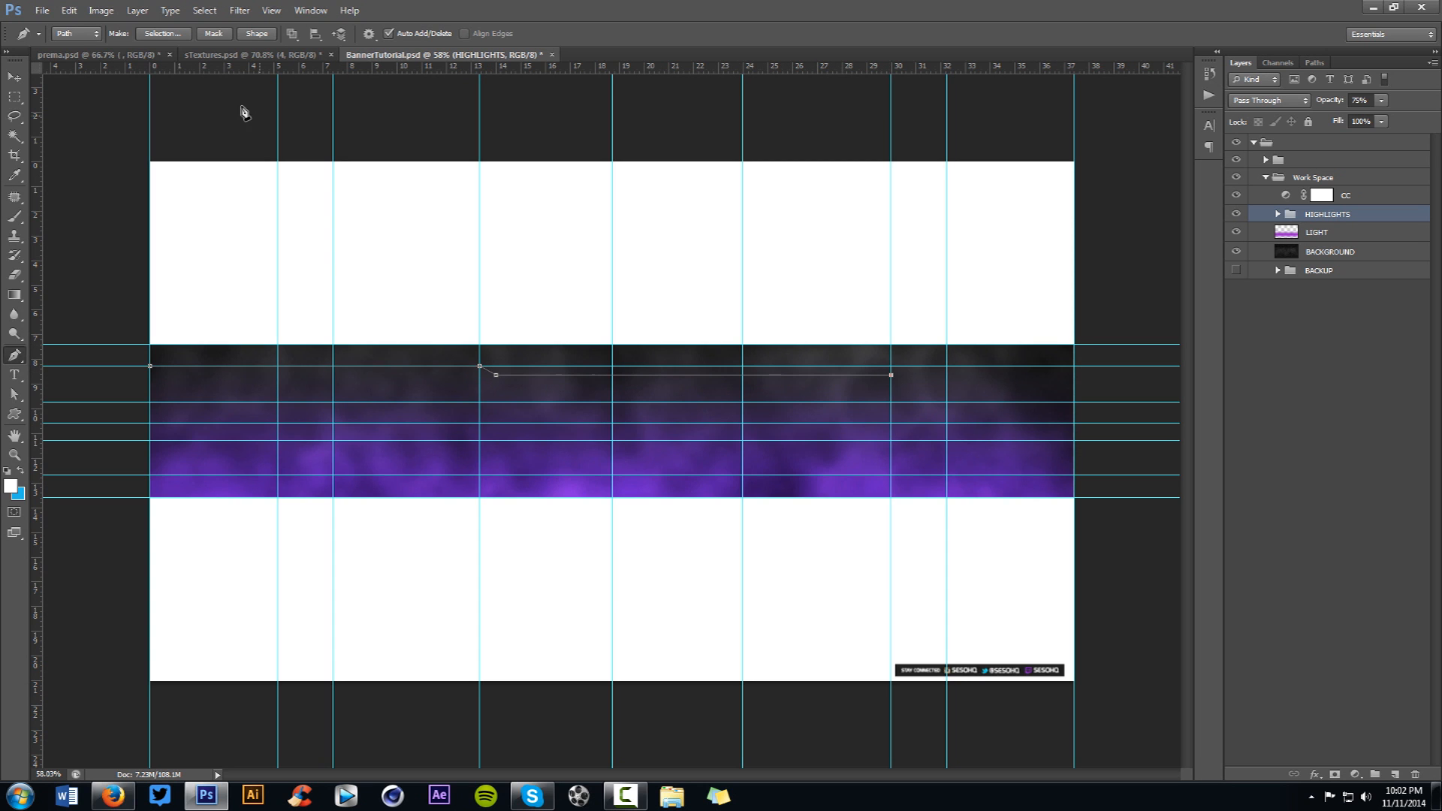
left_click(128, 52)
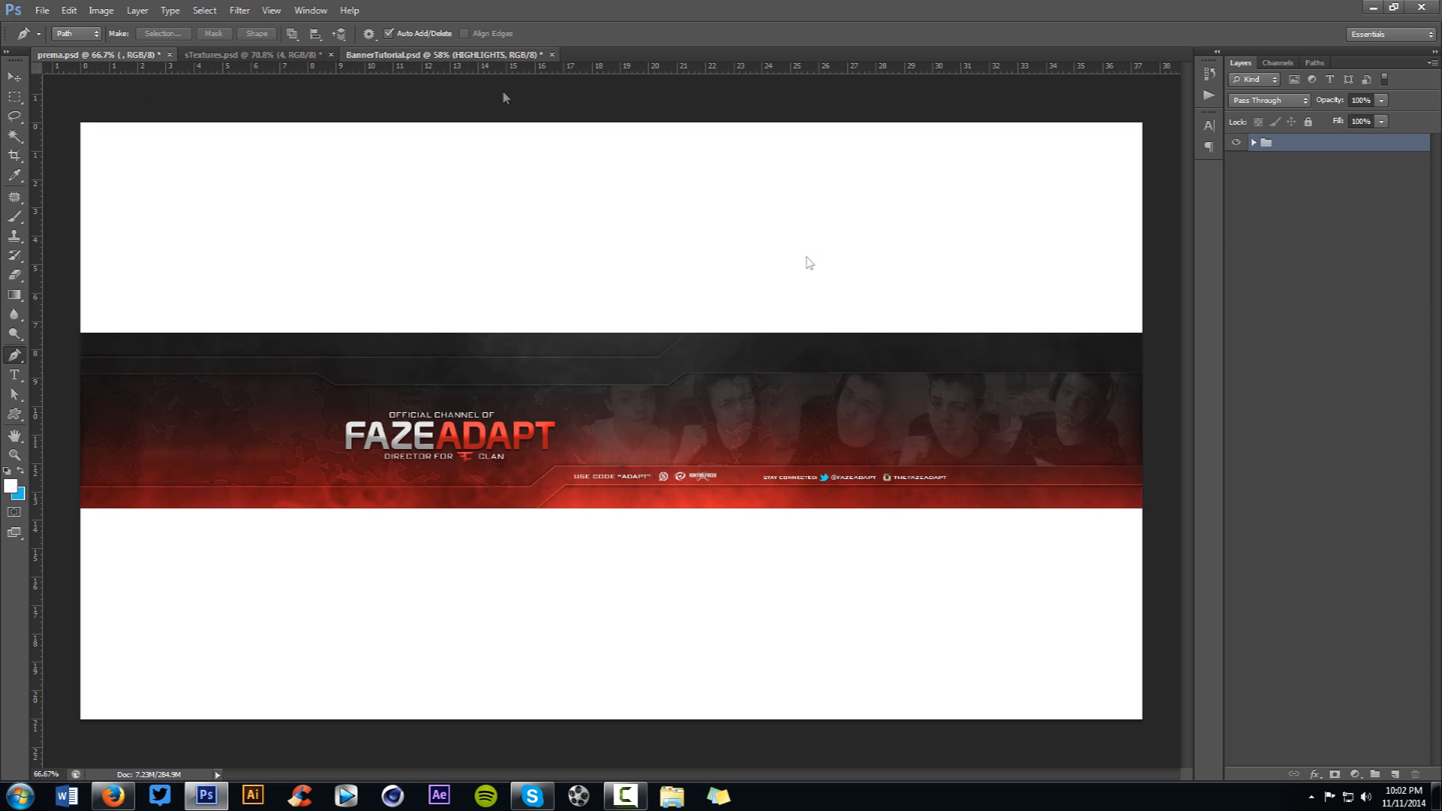
left_click(443, 54)
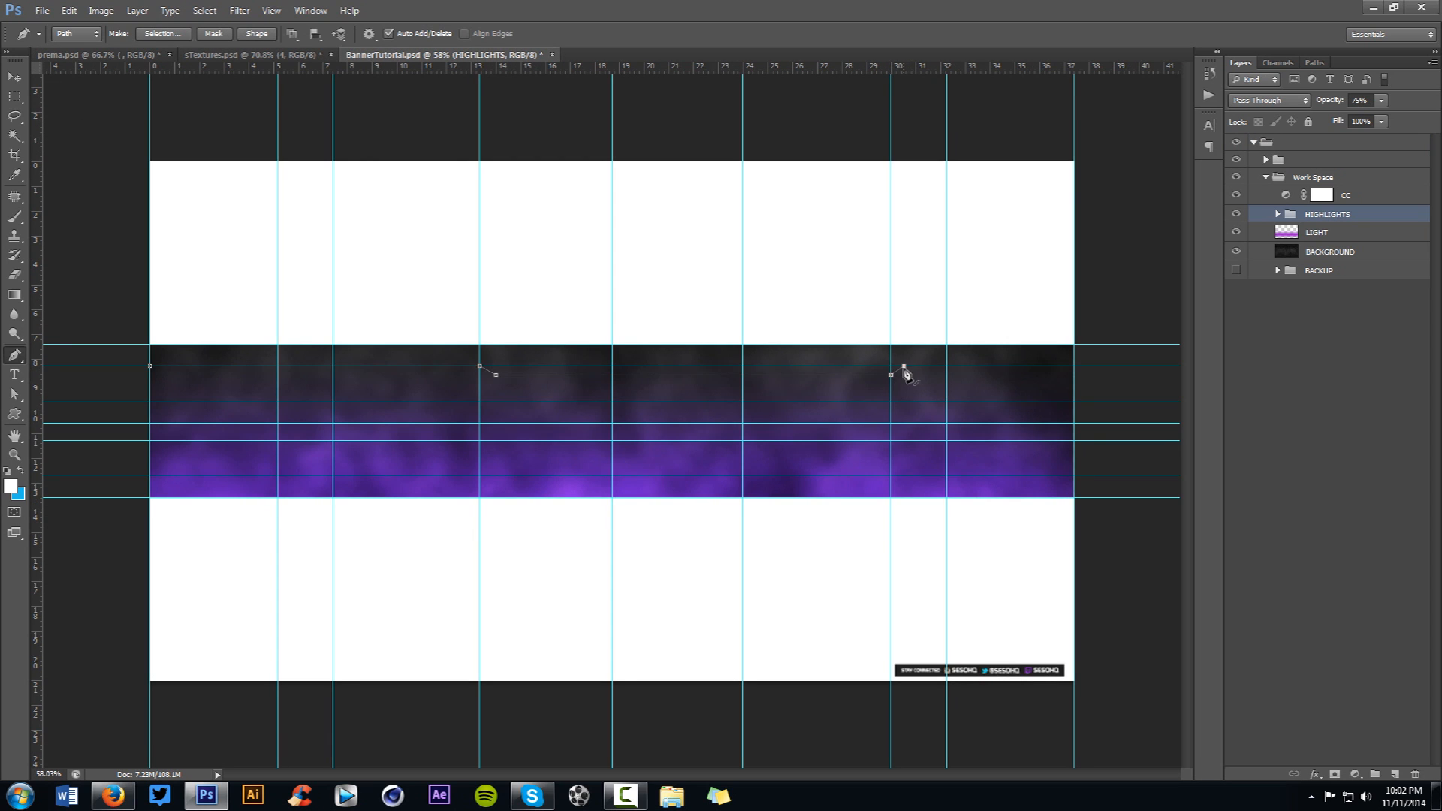
left_click(1073, 366)
left_click(1074, 345)
left_click(150, 345)
left_click(149, 366)
- Fill the path with black at 100% opacity on a new layer above HIGHLIGHTS, and delete the path
left_click(1394, 774)
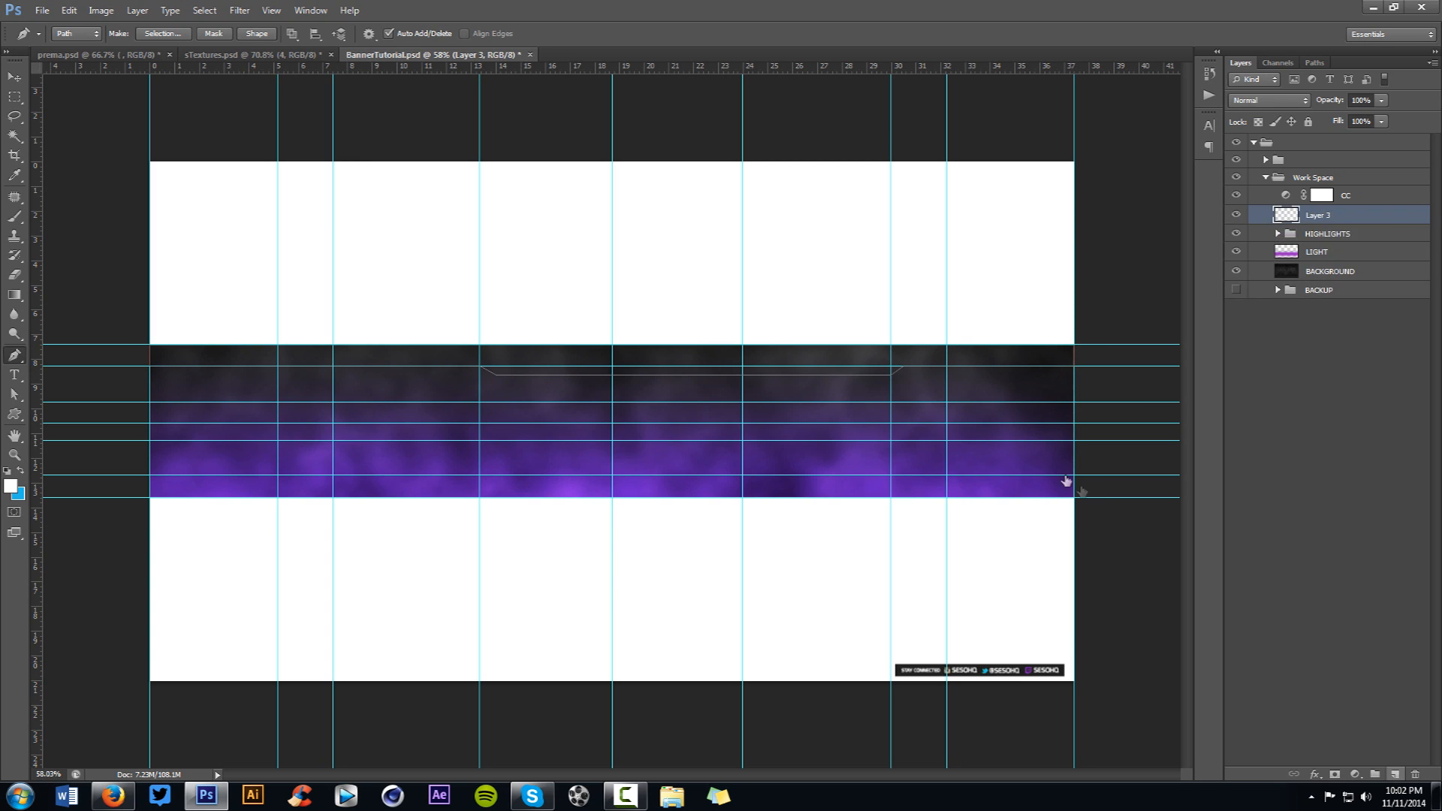
right_click(890, 345)
left_click(914, 427)
left_click(695, 330)
left_click(704, 441)
left_click(822, 316)
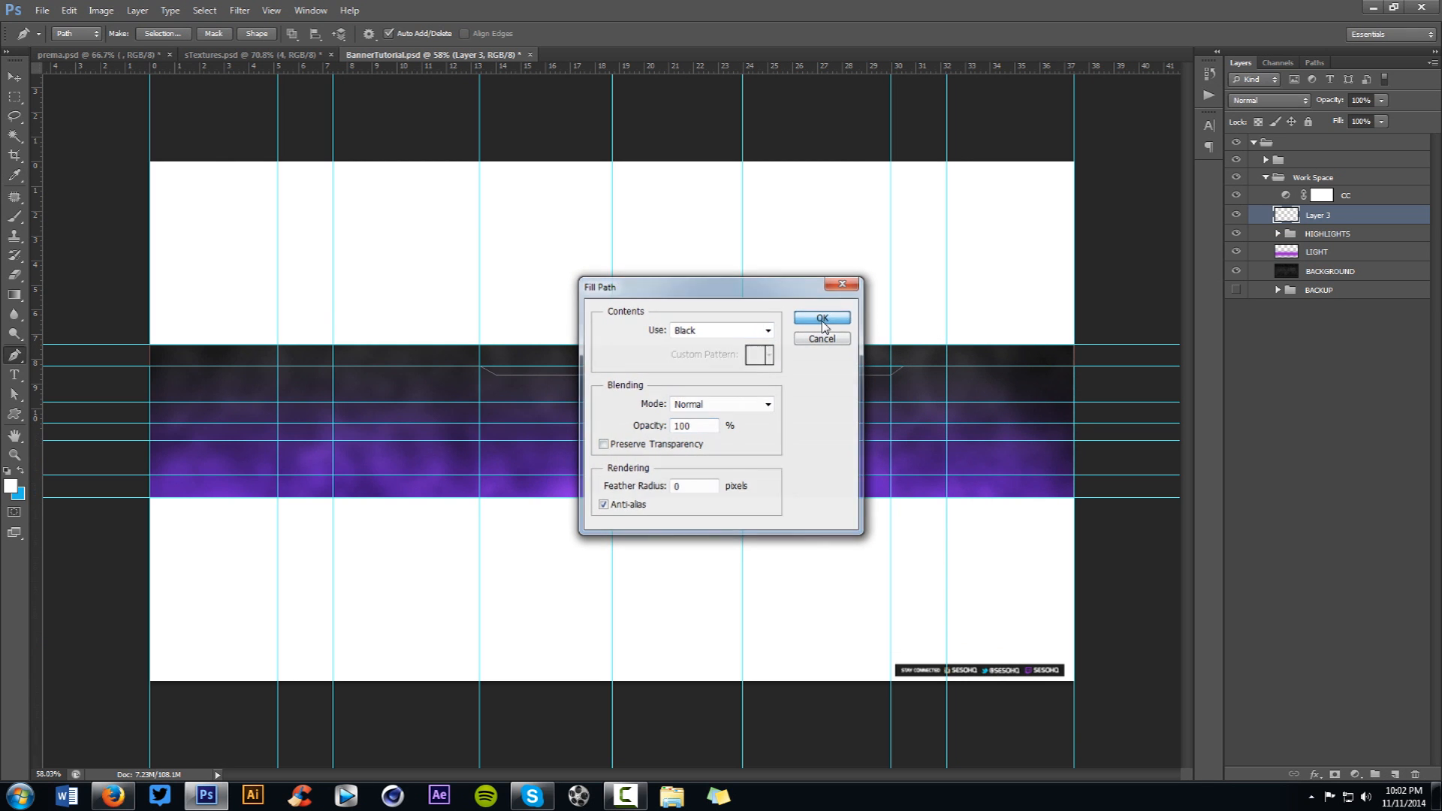
right_click(766, 342)
left_click(811, 366)
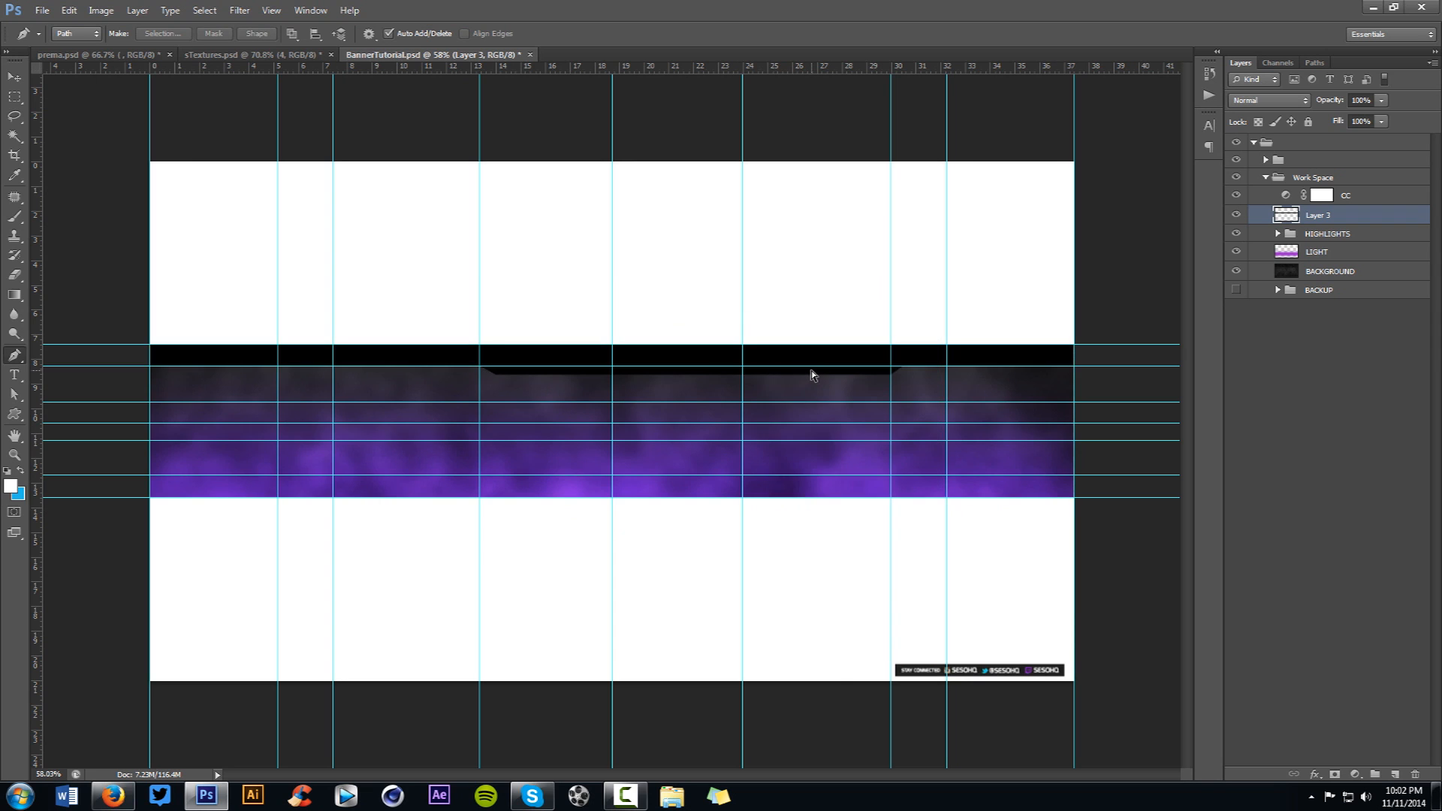
- Hide the guides, duplicate the black shape lower on the strip, and flip the copy horizontally and vertically
key("ctrl+semicolon")
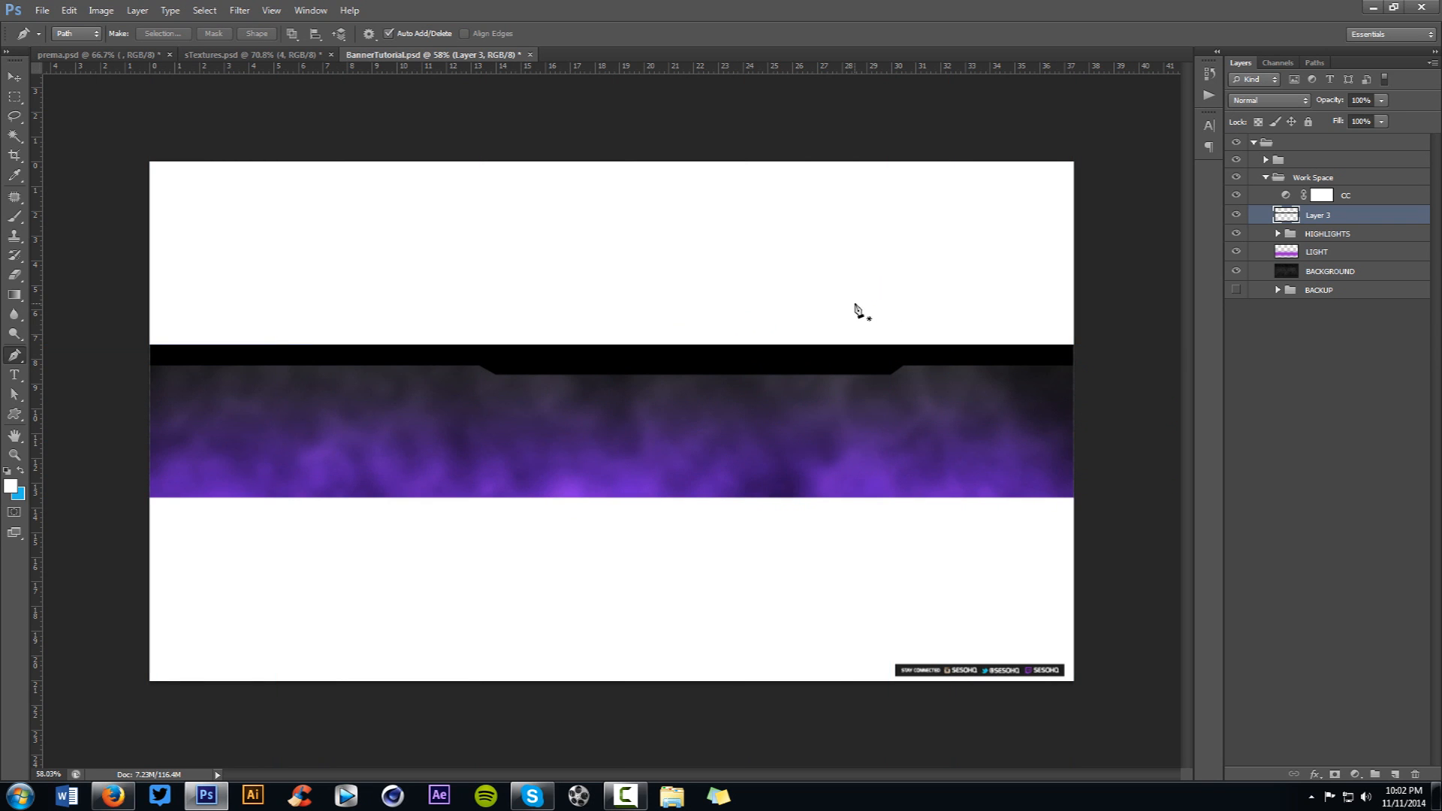
key("v")
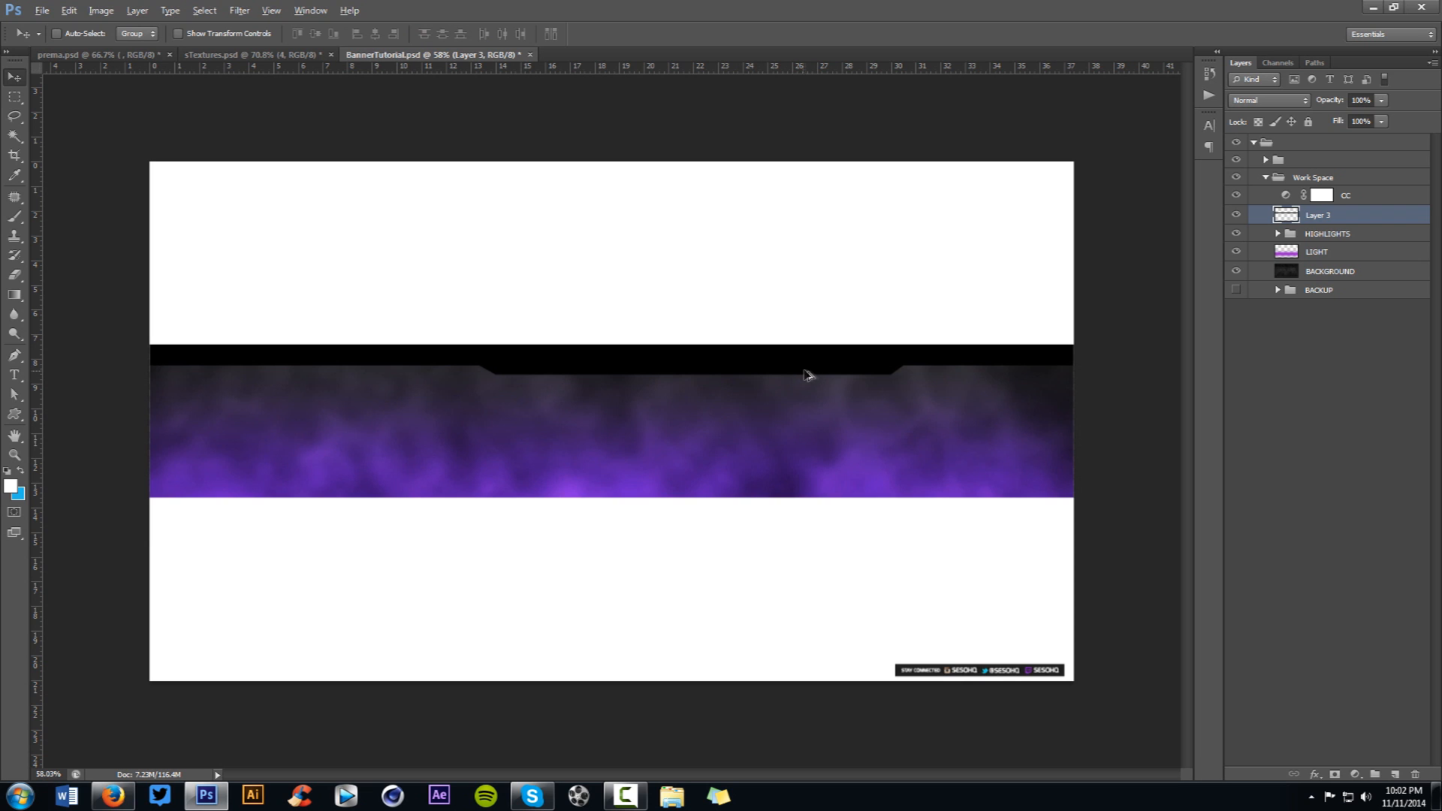
left_click_drag(814, 369, 809, 453)
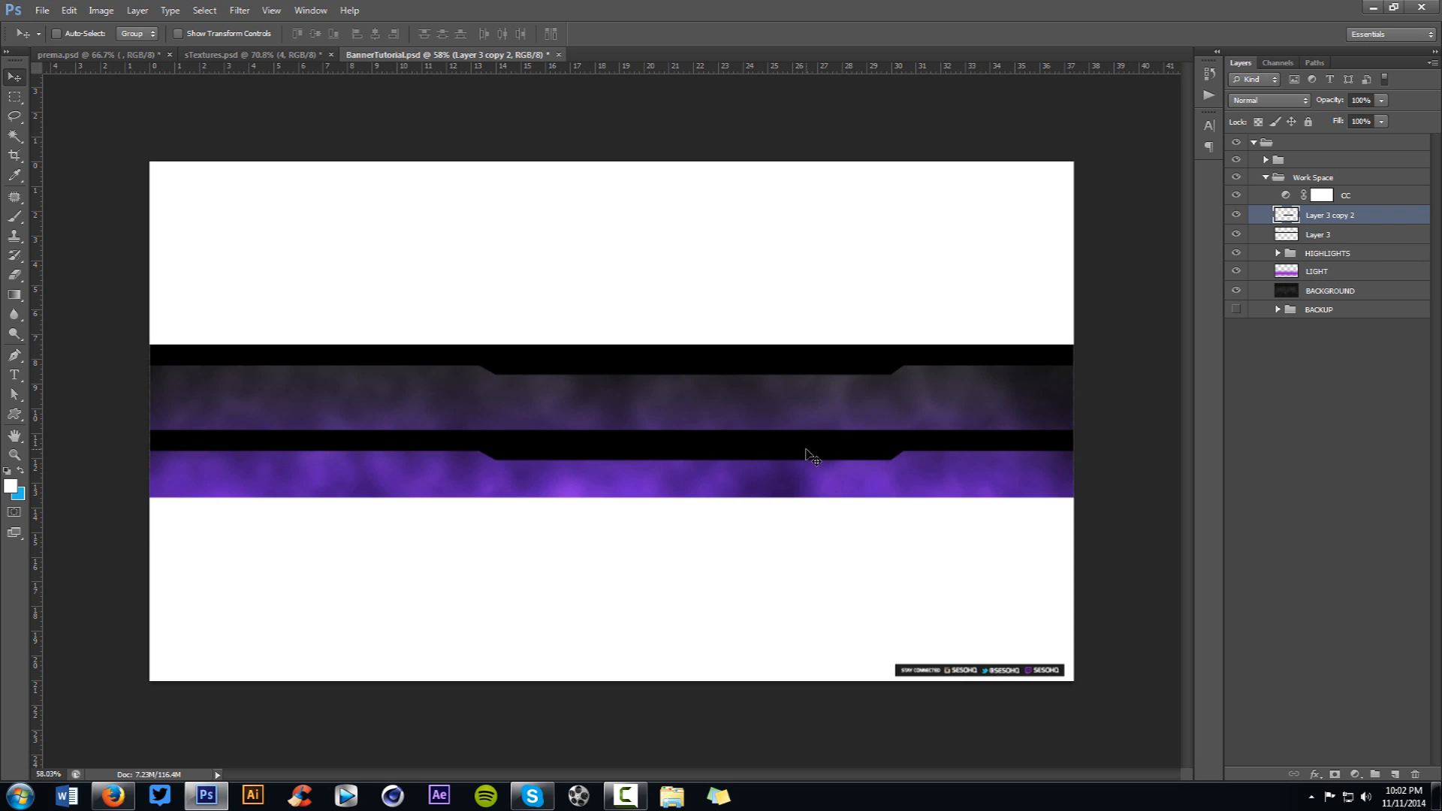
key("ctrl+t")
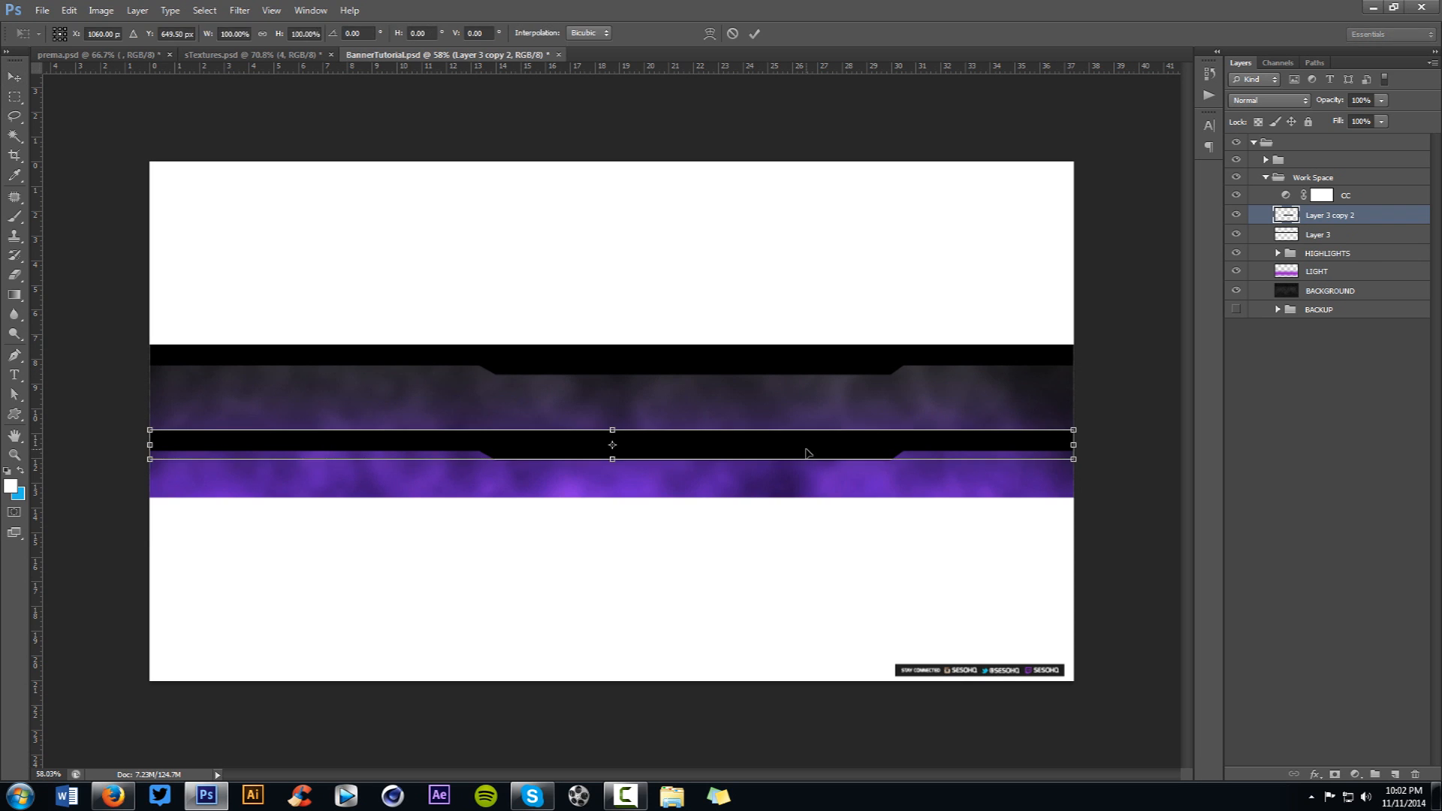
right_click(805, 452)
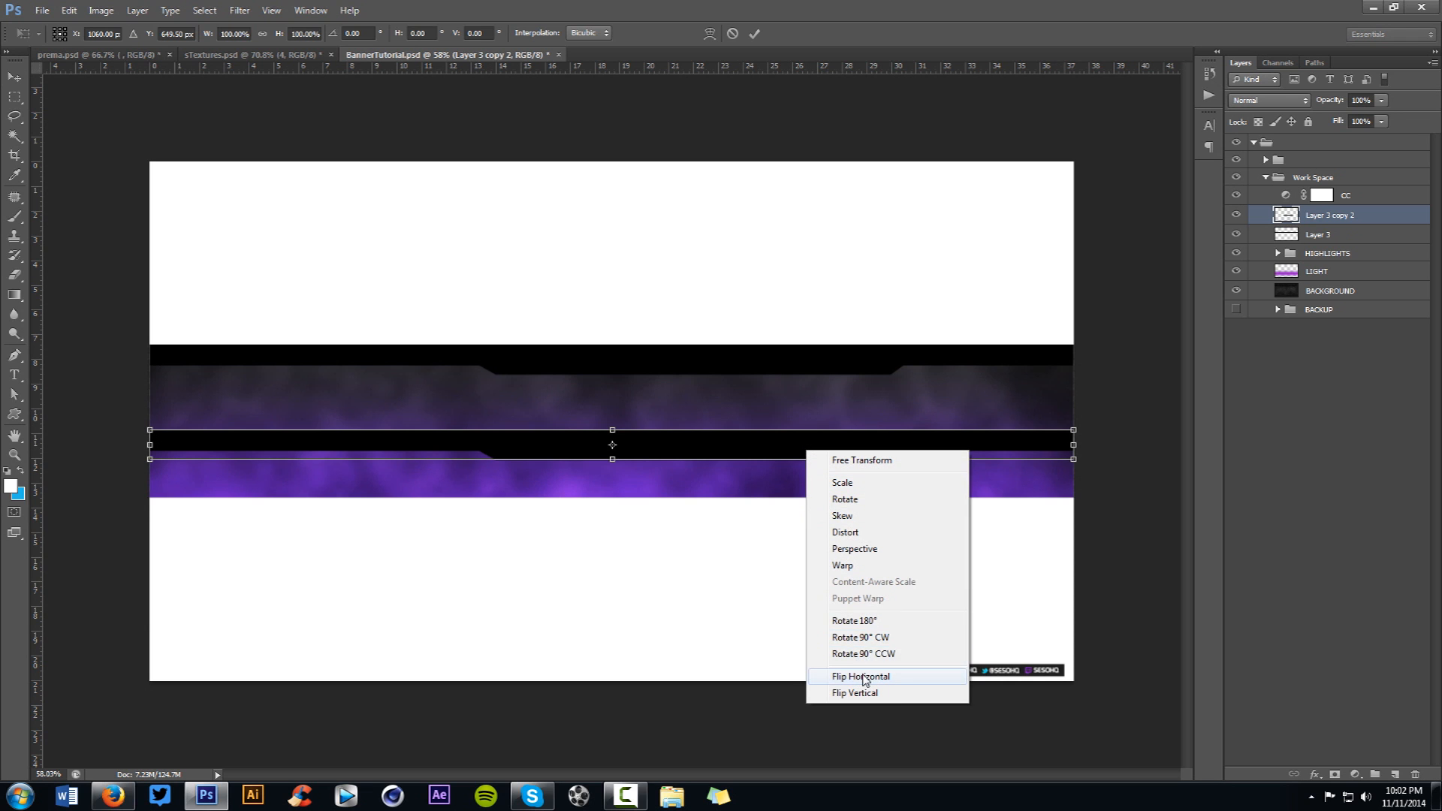
left_click(823, 667)
left_click(818, 682)
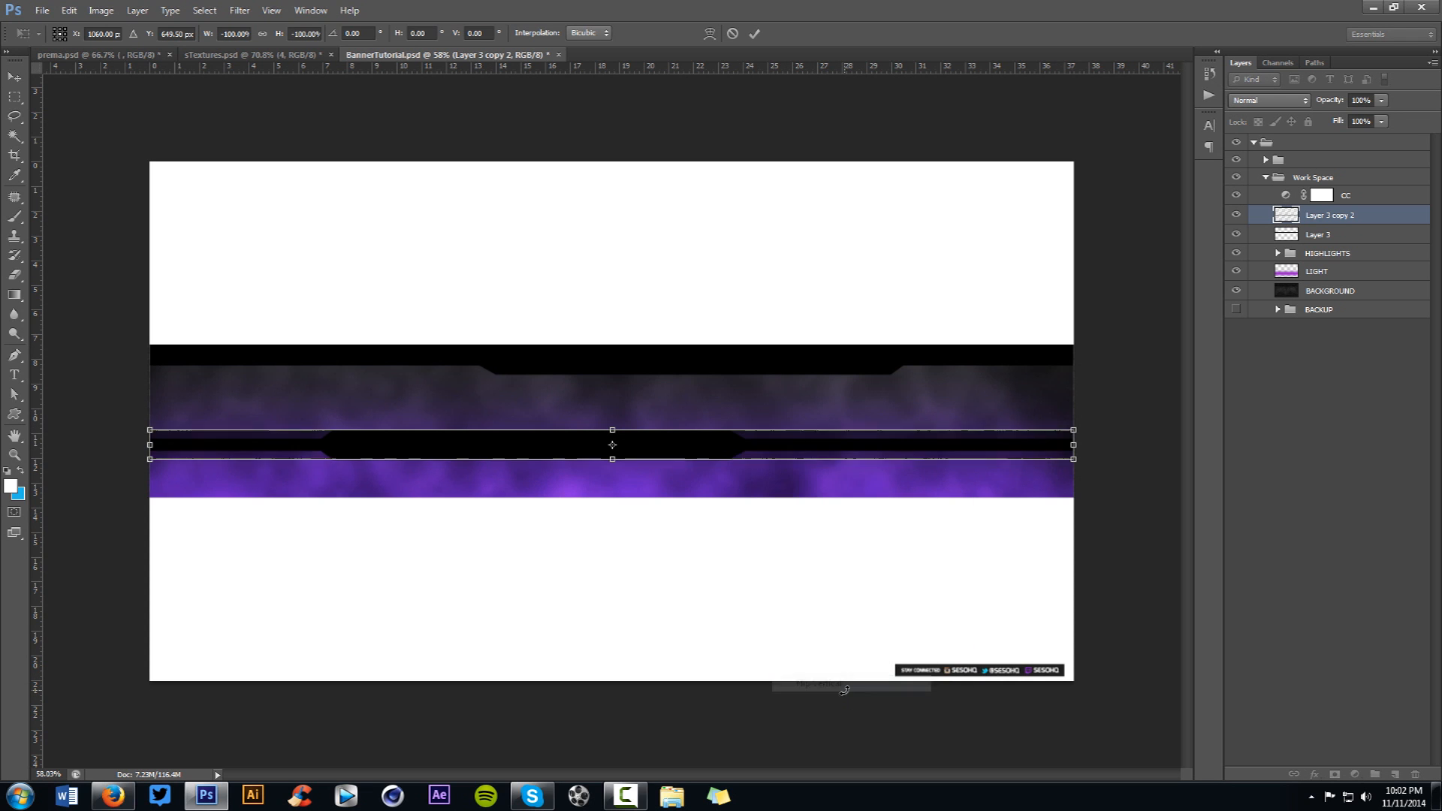
key("Return")
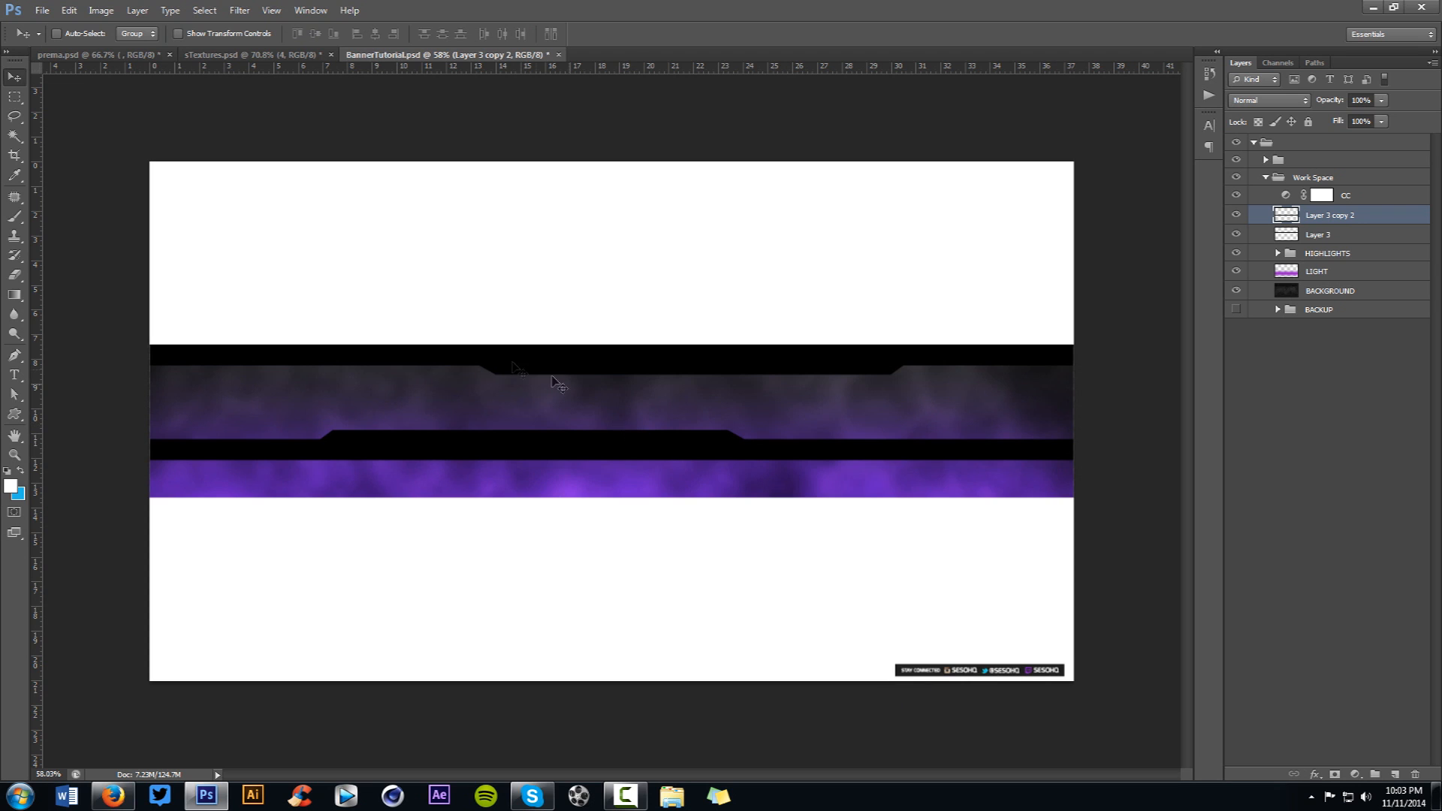
- Move the flipped black shape to the strip's lower edge and toggle its visibility to check it
left_click_drag(683, 431, 679, 457)
left_click_drag(697, 378, 676, 450)
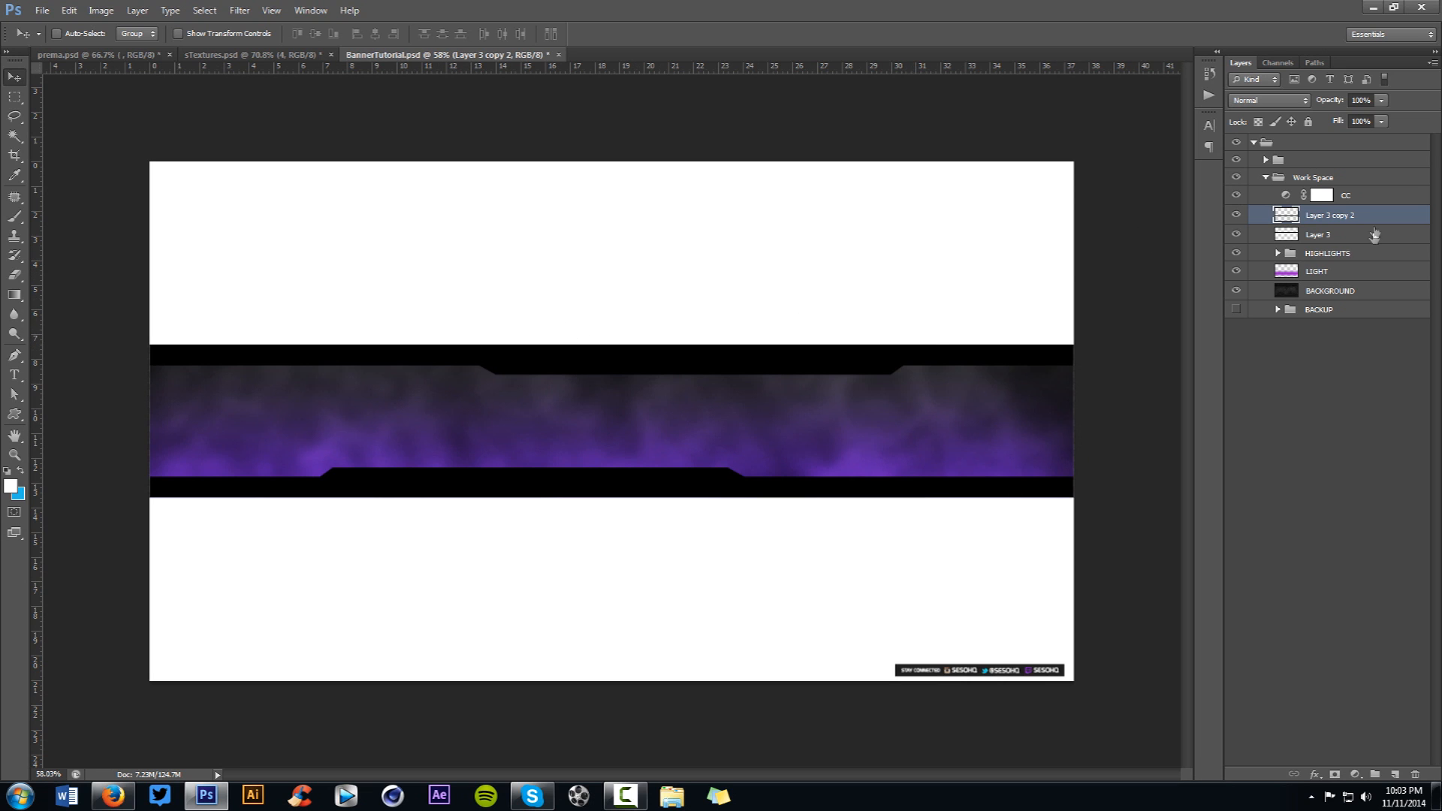
left_click(1236, 216)
left_click(1236, 216)
- Select the lower black shape with the Magic Wand and hide the Layer 3 copy 2 layer
key("w")
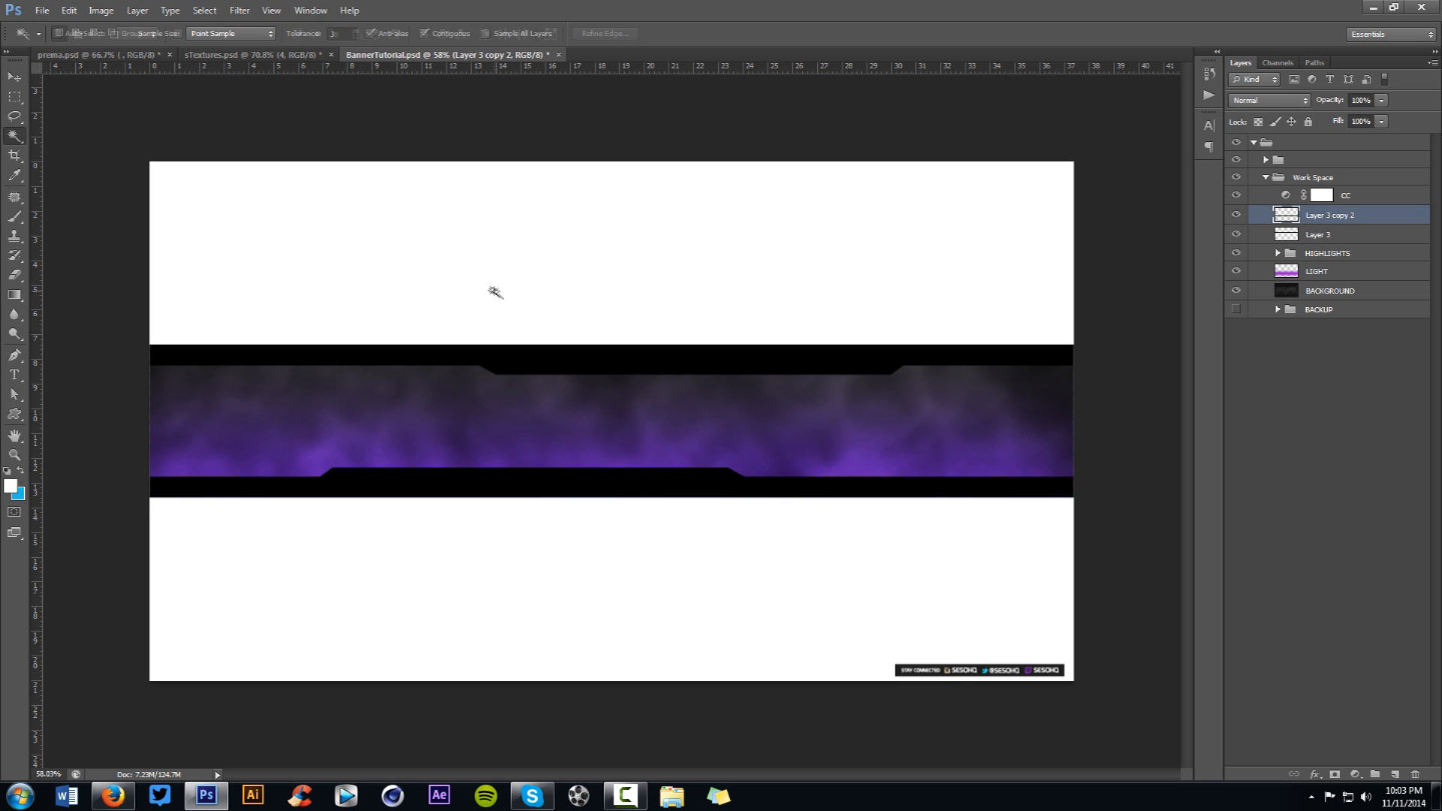
right_click(15, 138)
left_click(75, 152)
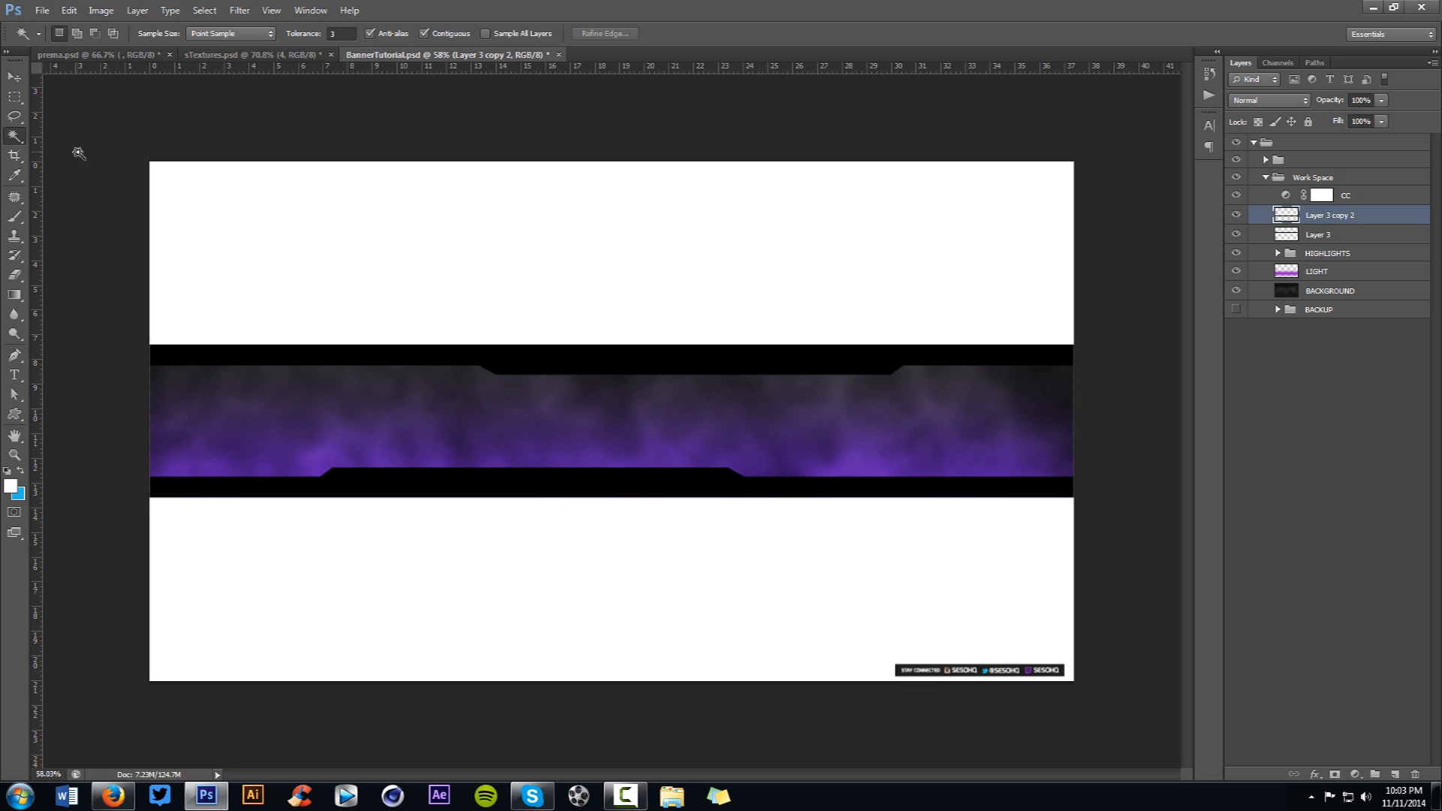
left_click(636, 483)
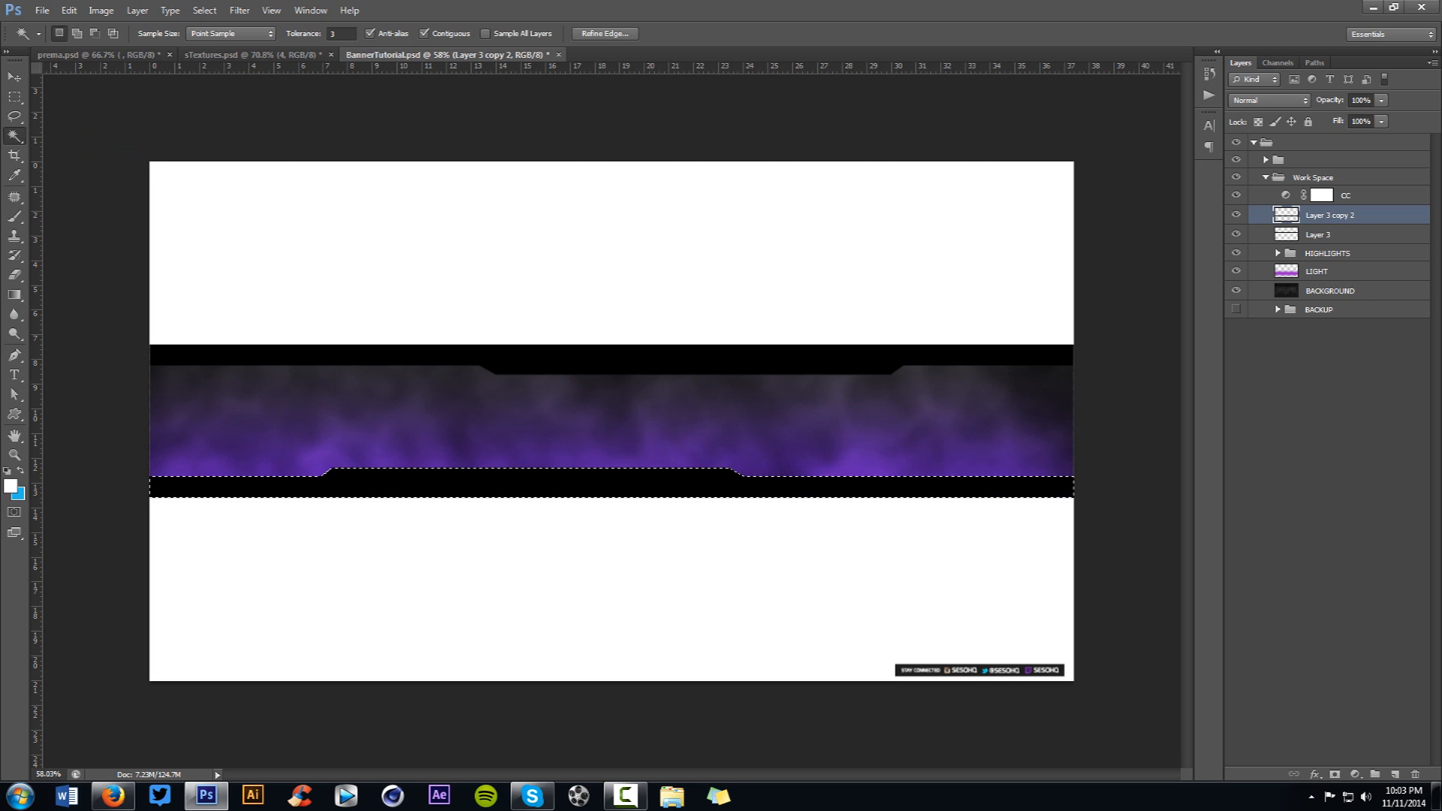
left_click(1236, 215)
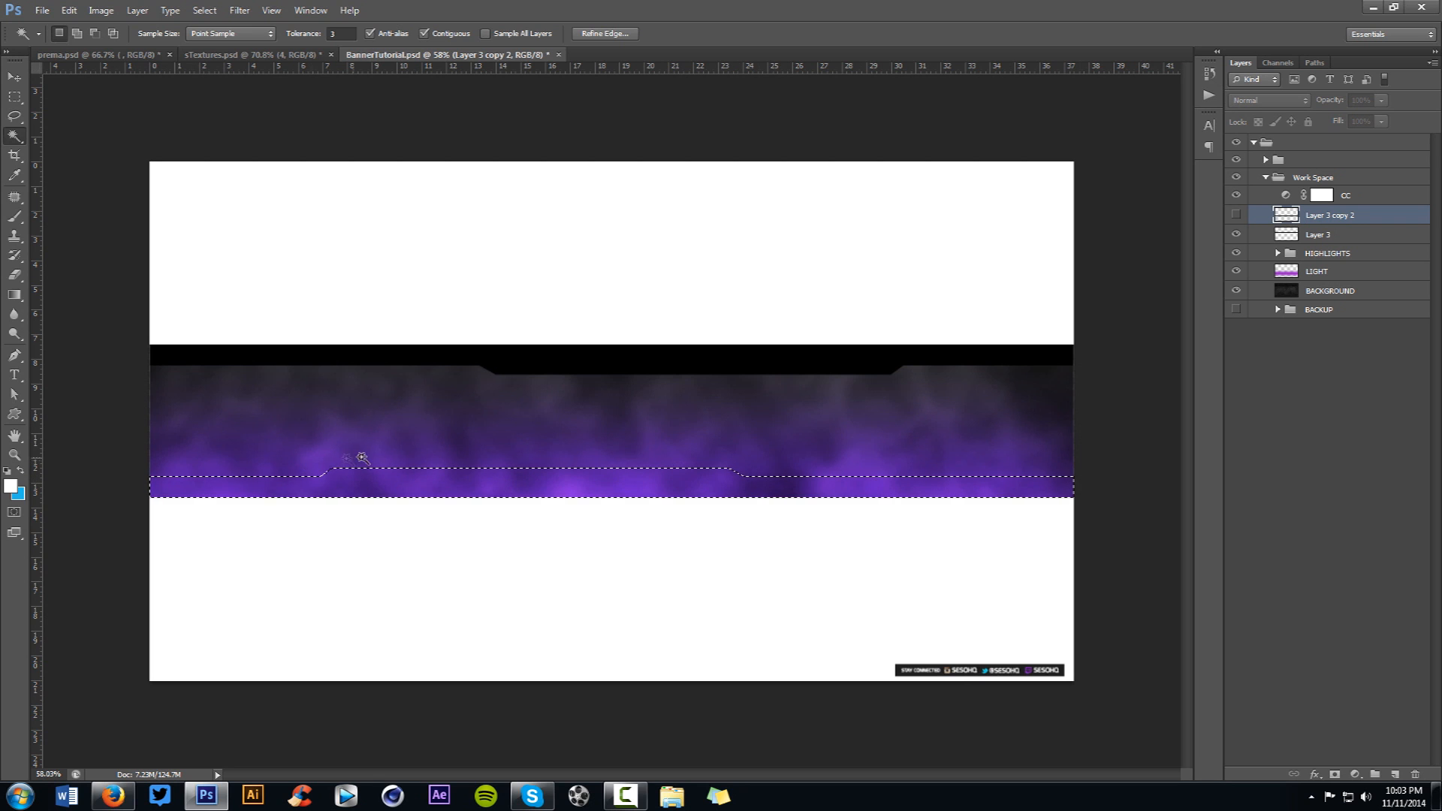
- Copy the selected area of BACKGROUND to a new layer and place it above Layer 3 copy 2
left_click(1328, 291)
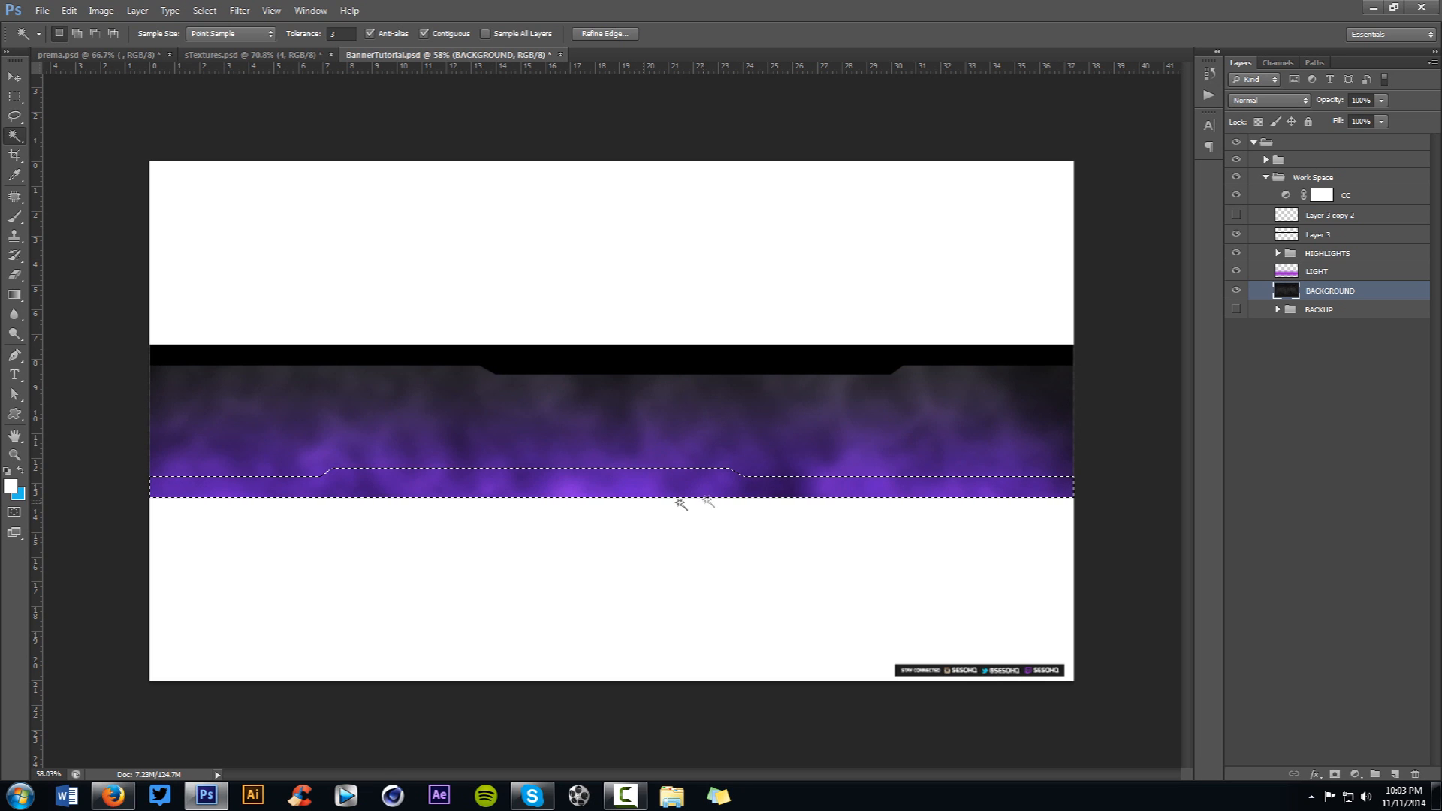
right_click(782, 376)
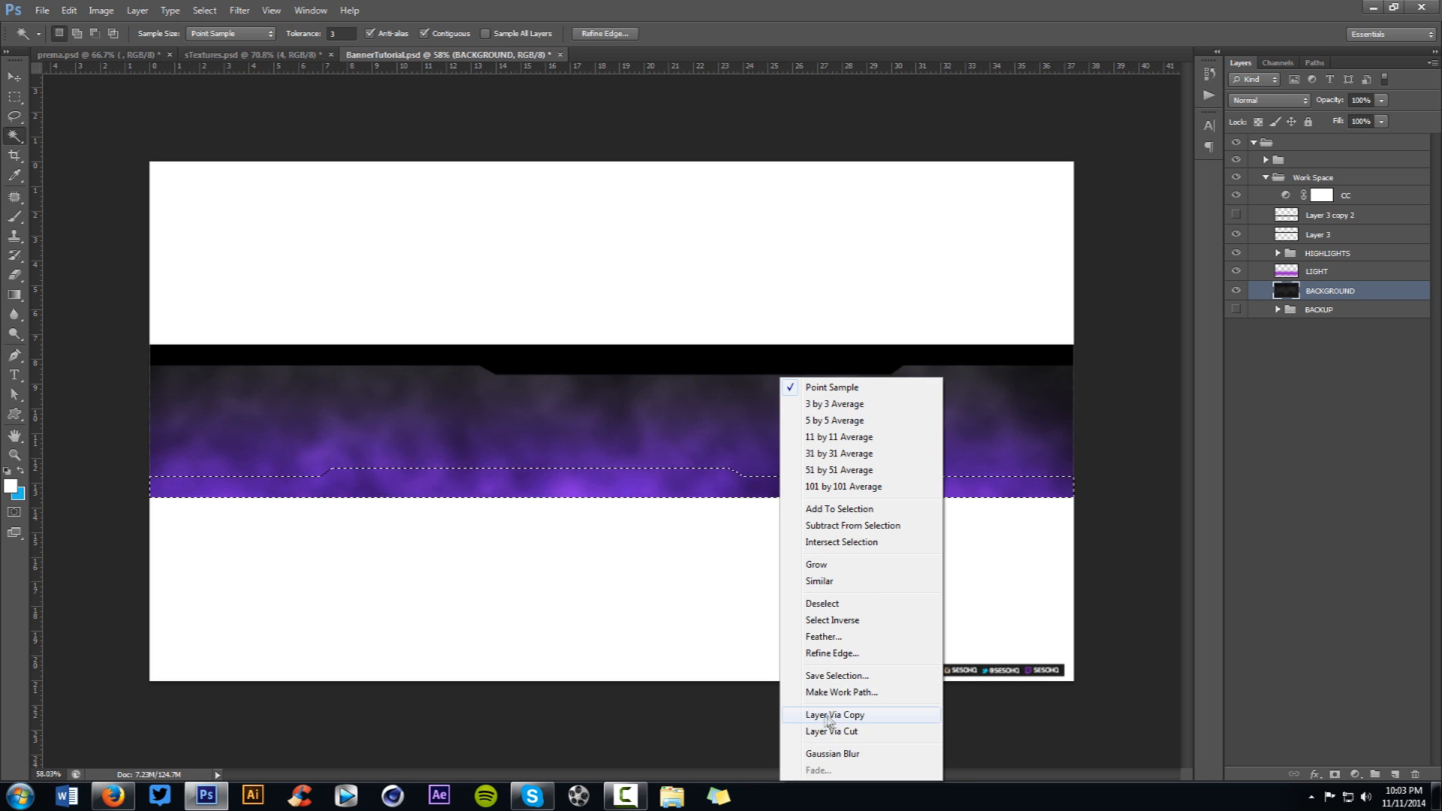
left_click(894, 715)
left_click_drag(1333, 291, 1321, 206)
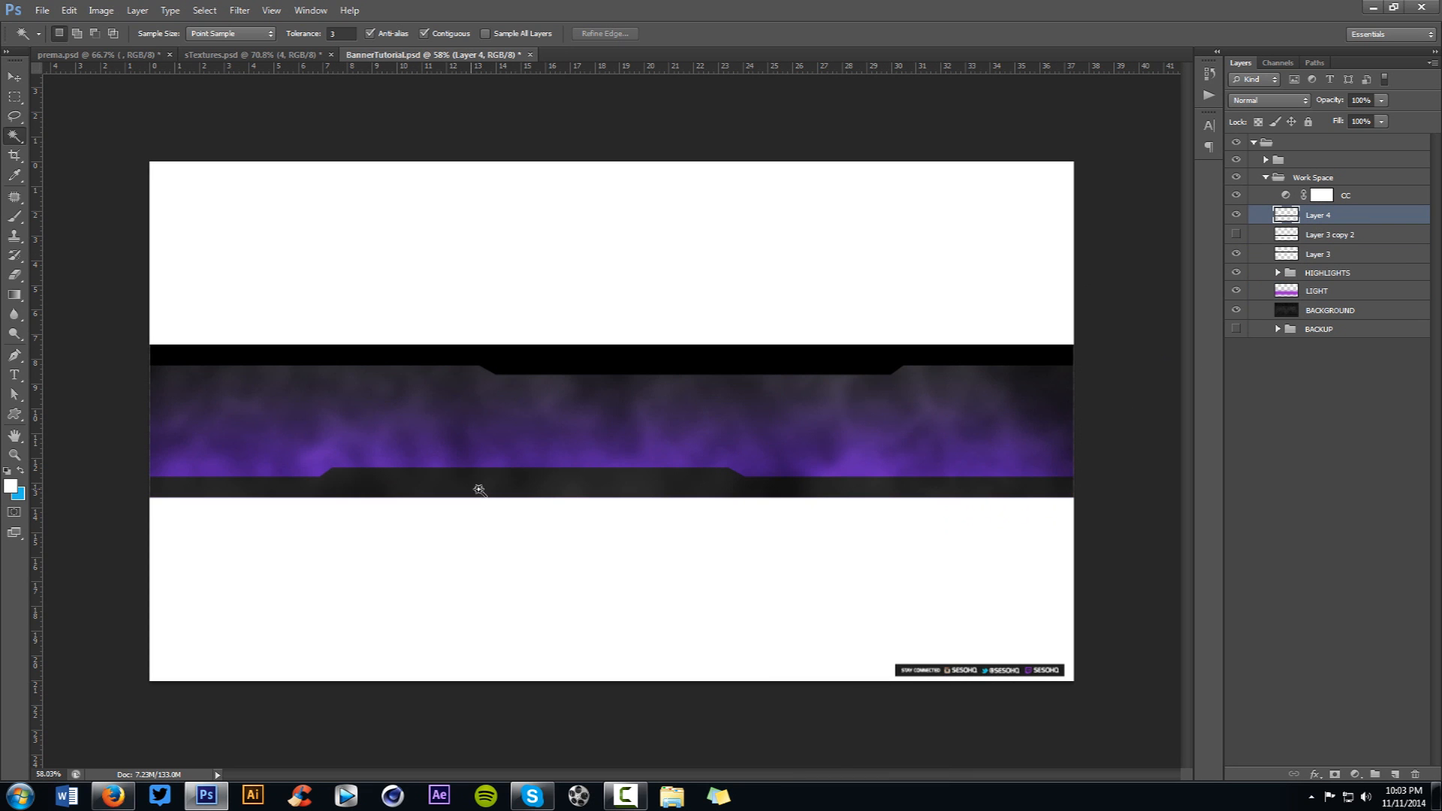
- Inspect the textured lower bar and move Layer 4 between the LIGHT and BACKGROUND layers
scroll(481, 490, "up", 5)
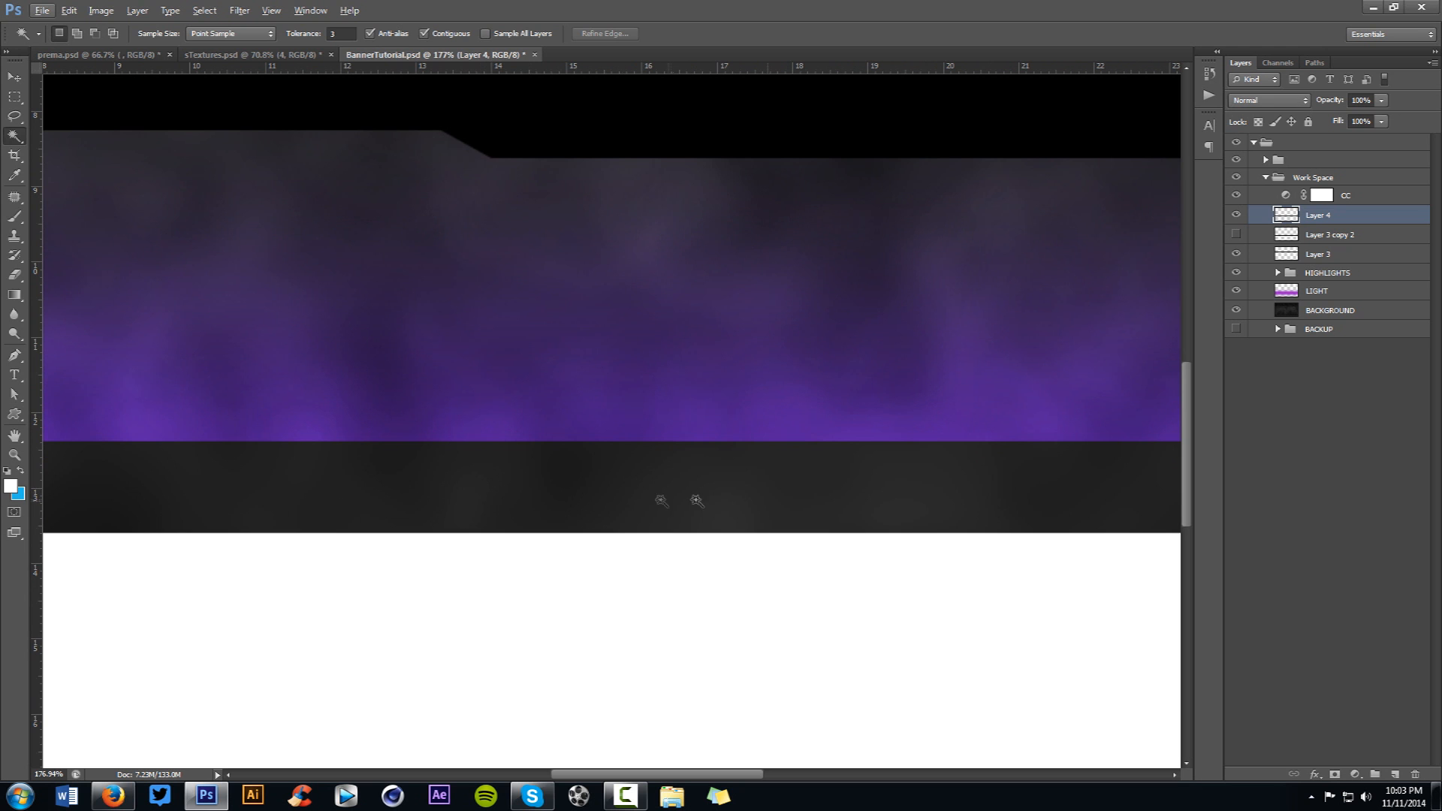
scroll(563, 437, "down", 4)
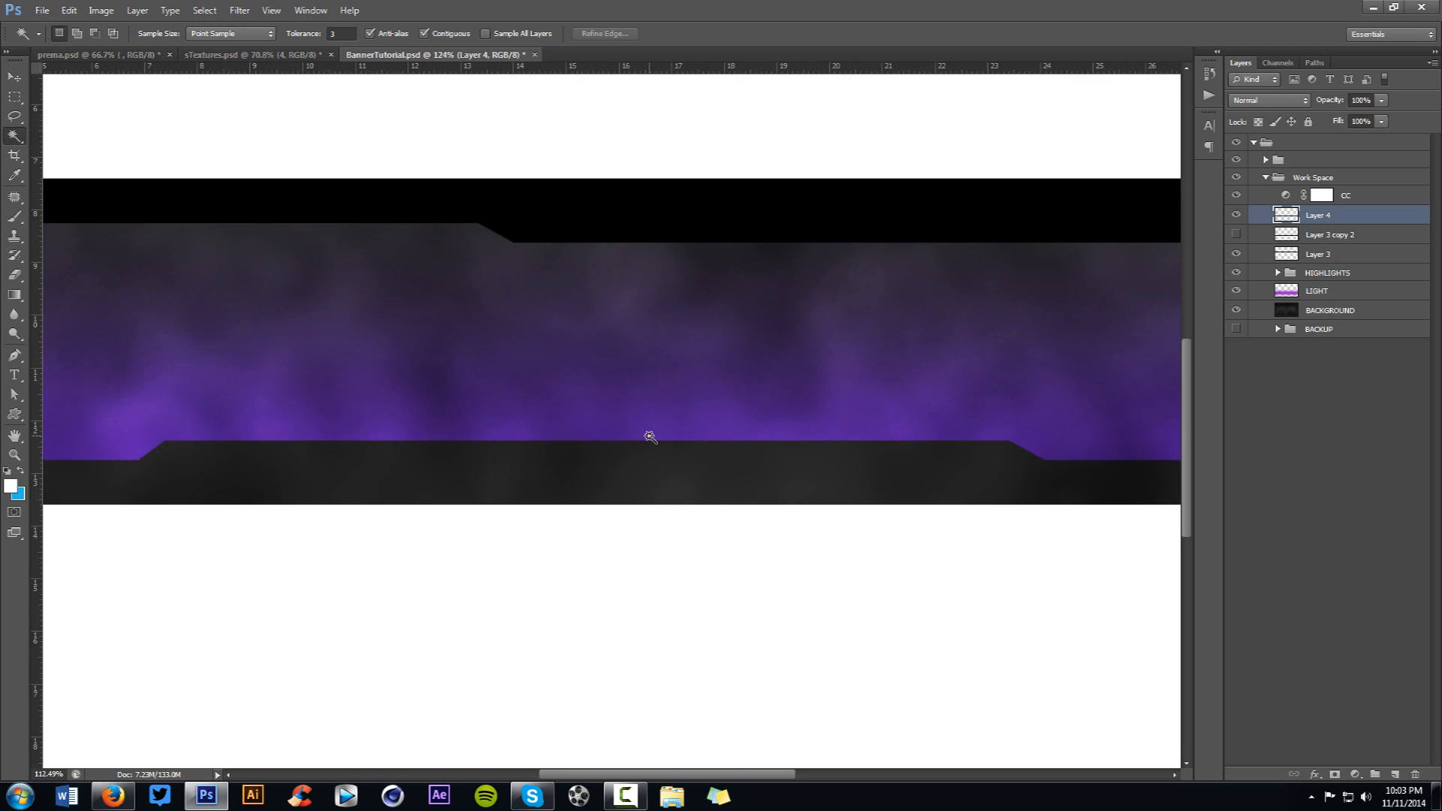
scroll(650, 437, "down", 1)
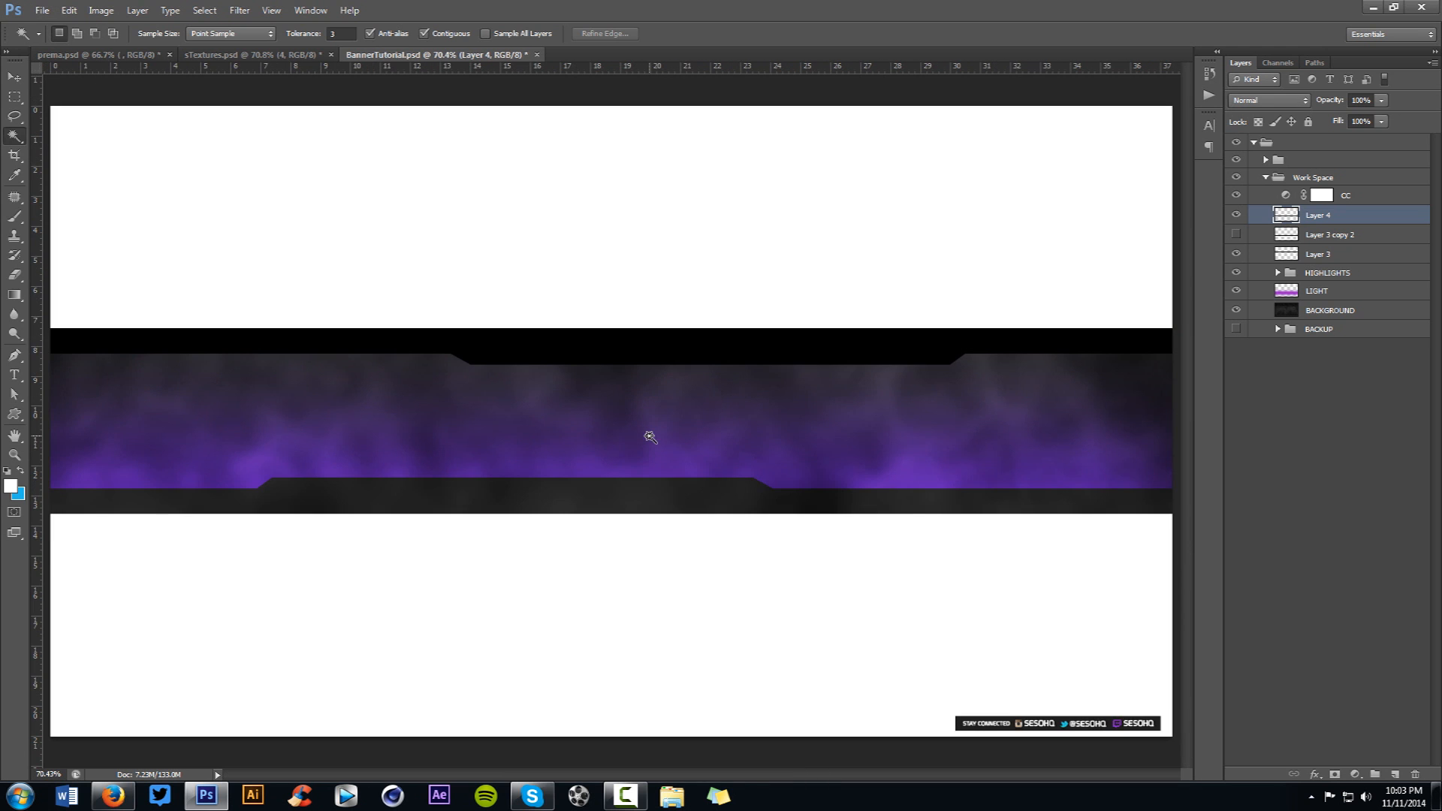
double_click(1337, 219)
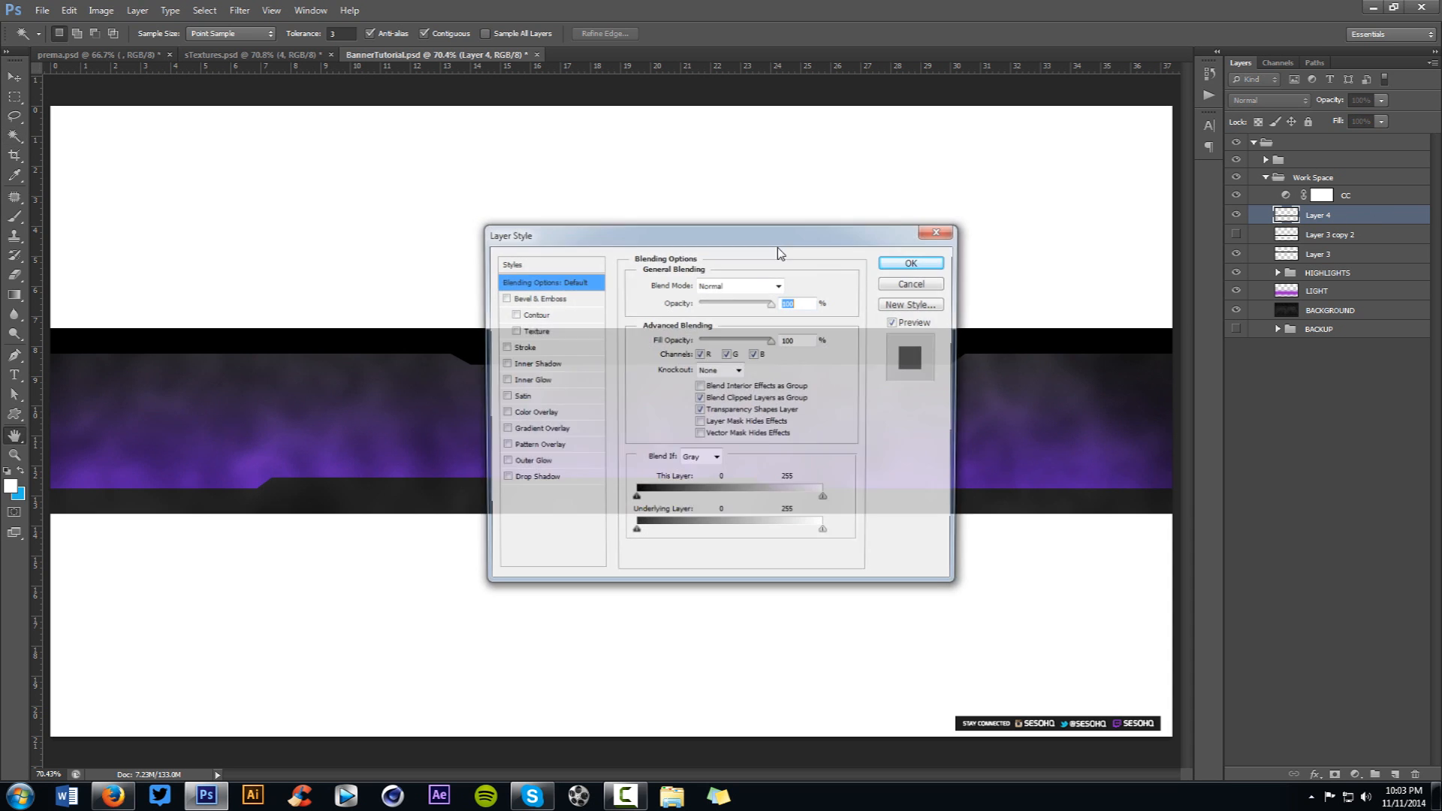
left_click(925, 283)
left_click_drag(1321, 215, 1327, 306)
- Add a 1 px white outside Stroke to Layer 4 with the Overlay blend mode
double_click(1375, 304)
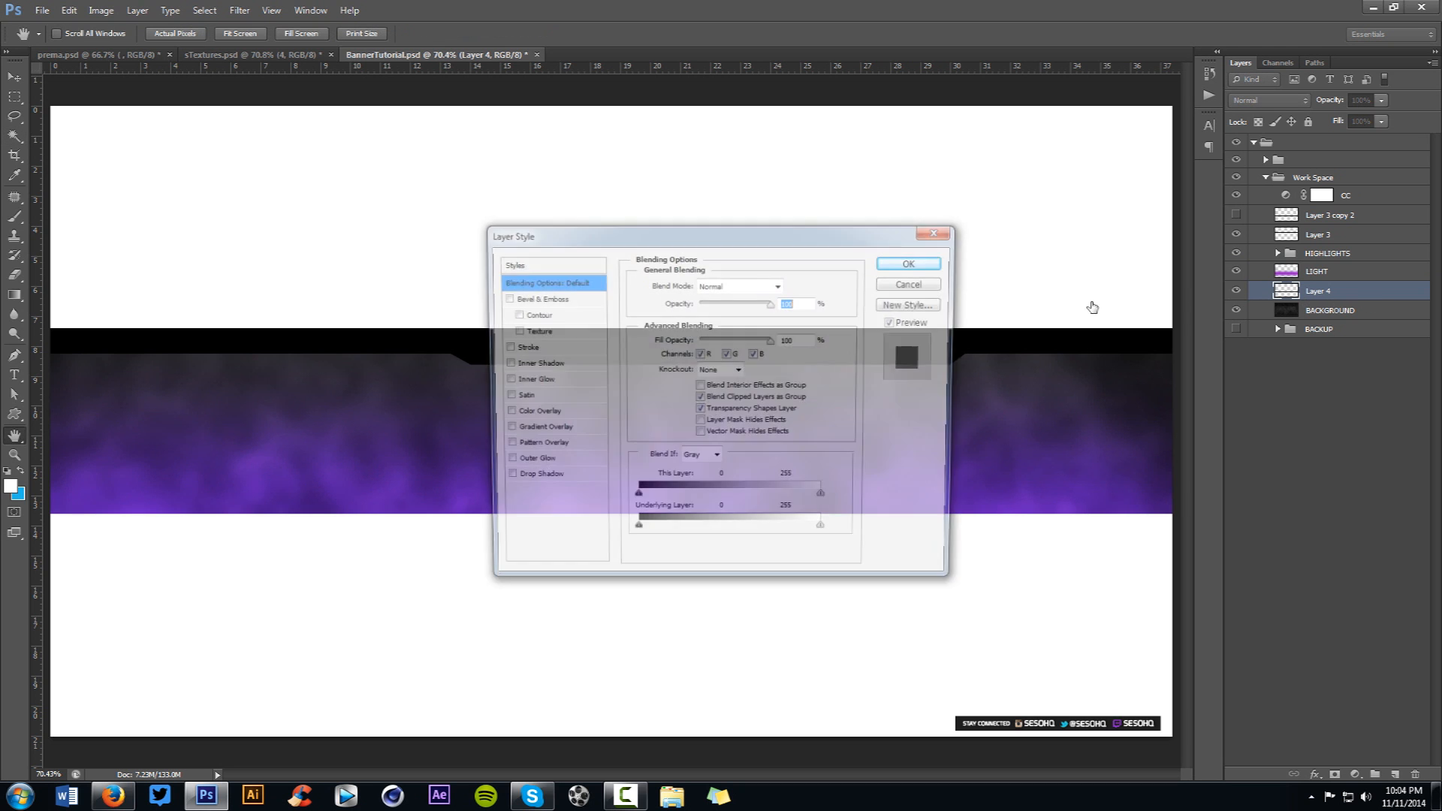
left_click_drag(820, 220, 1047, 209)
left_click(743, 318)
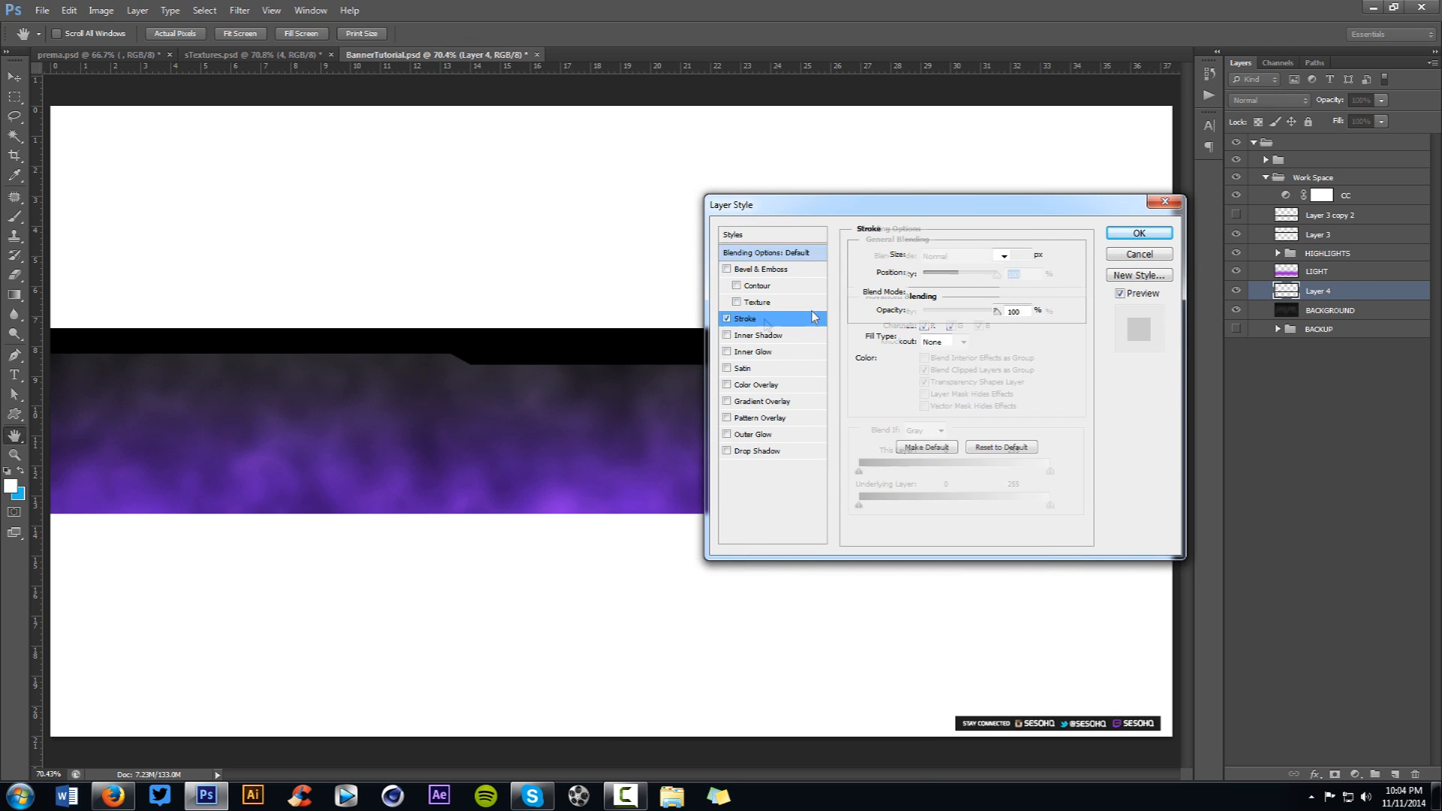
type("1")
left_click(893, 362)
left_click(523, 319)
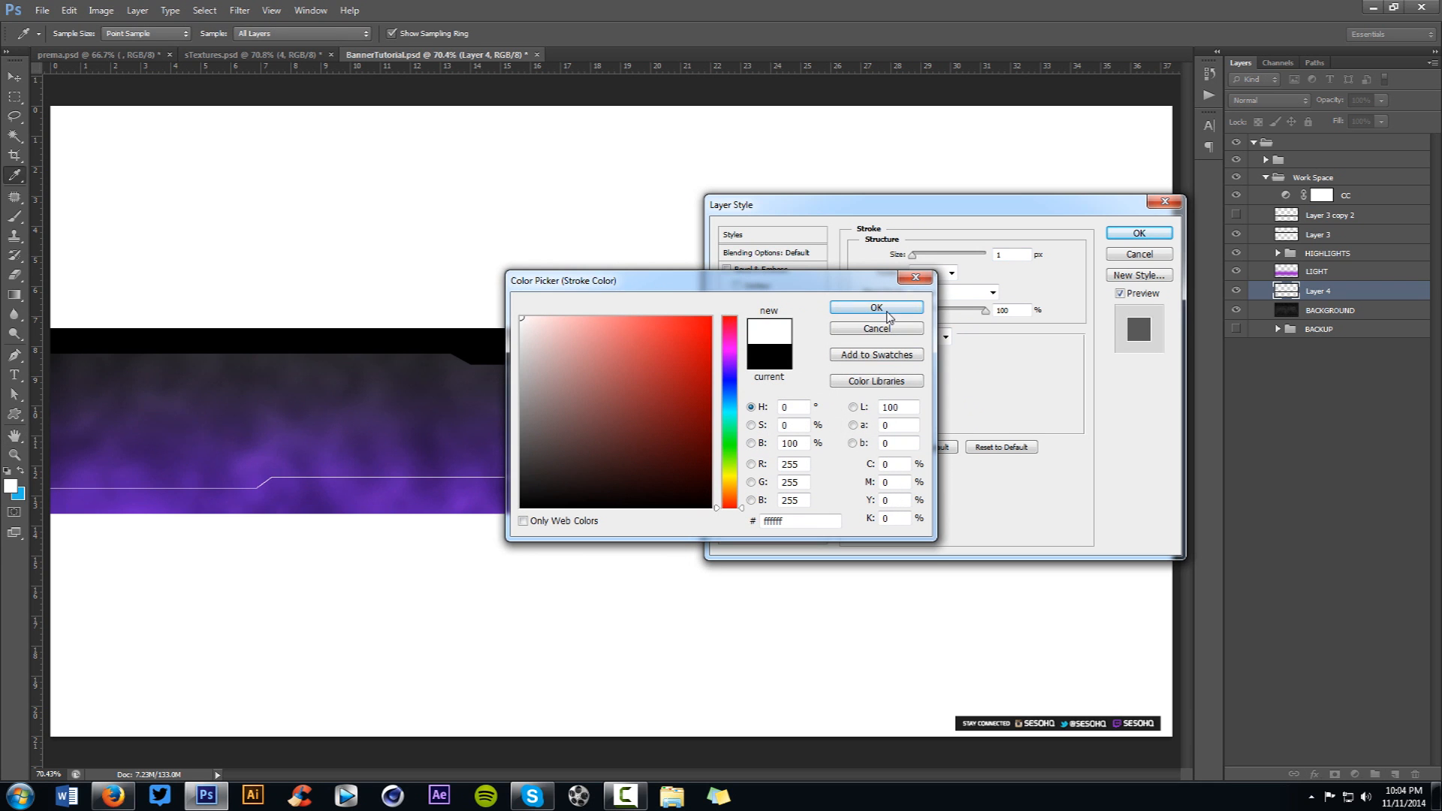
left_click(888, 309)
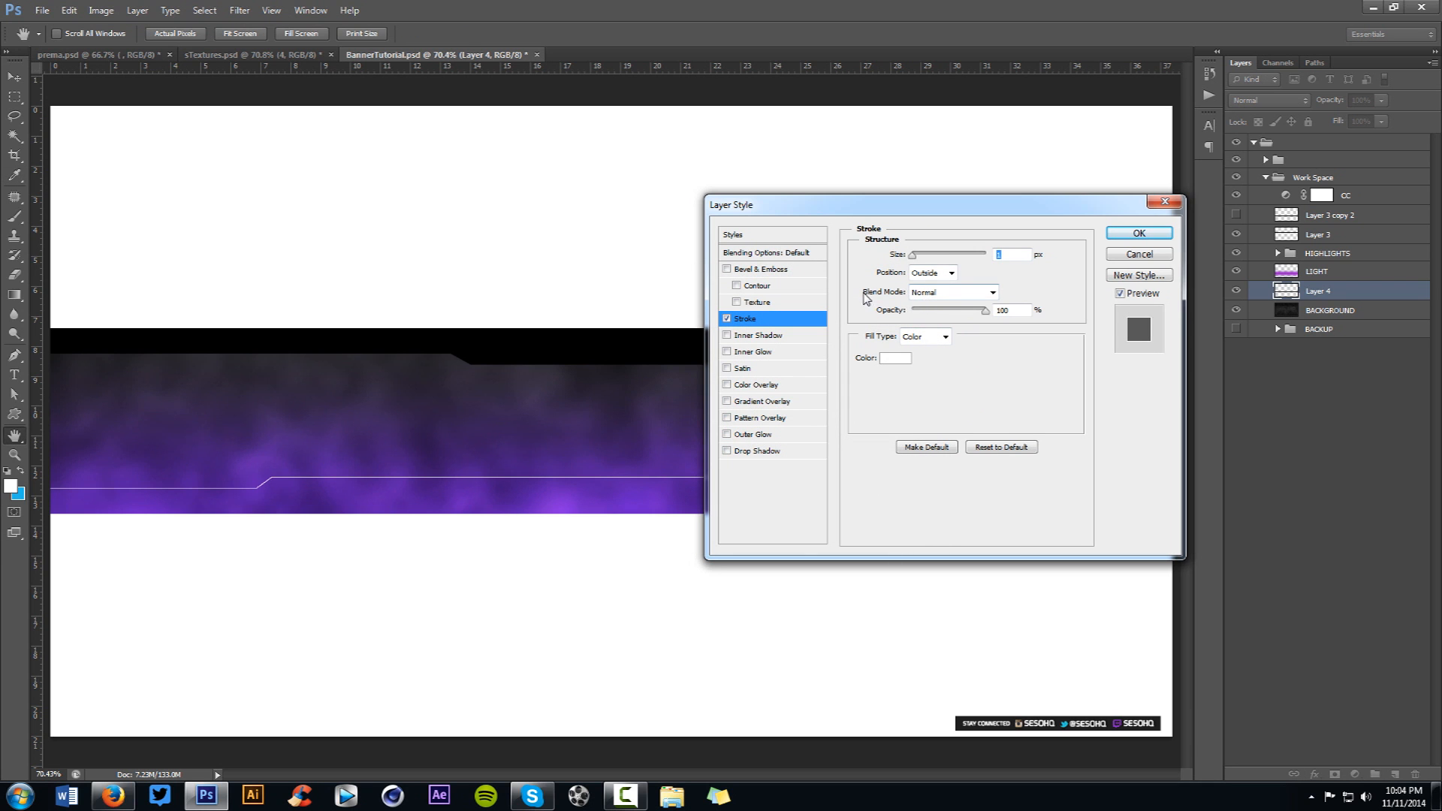
left_click(947, 292)
left_click(947, 484)
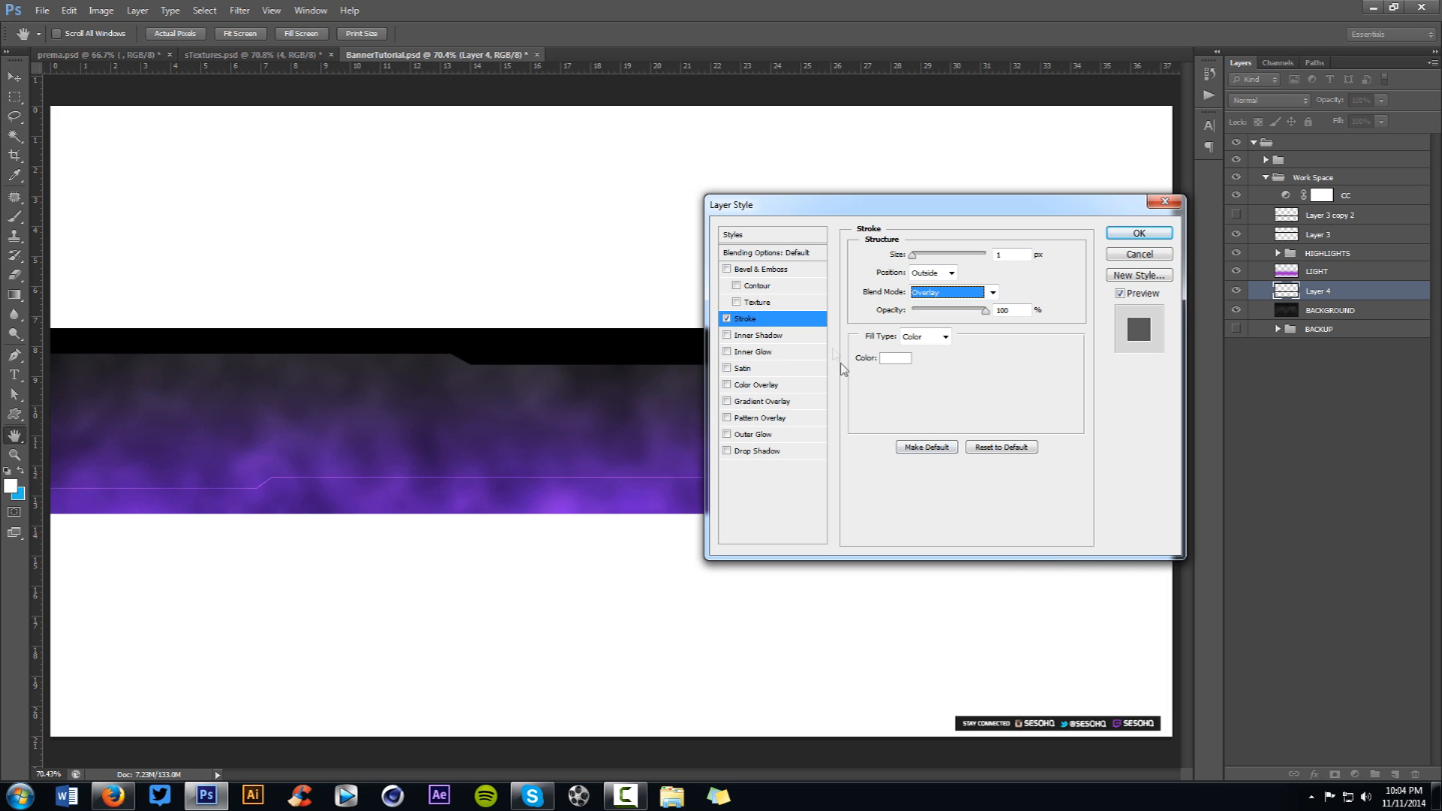
- Add an Inner Shadow to Layer 4 with 60% opacity, 0 px distance, 7% choke and 14 px size
left_click(773, 335)
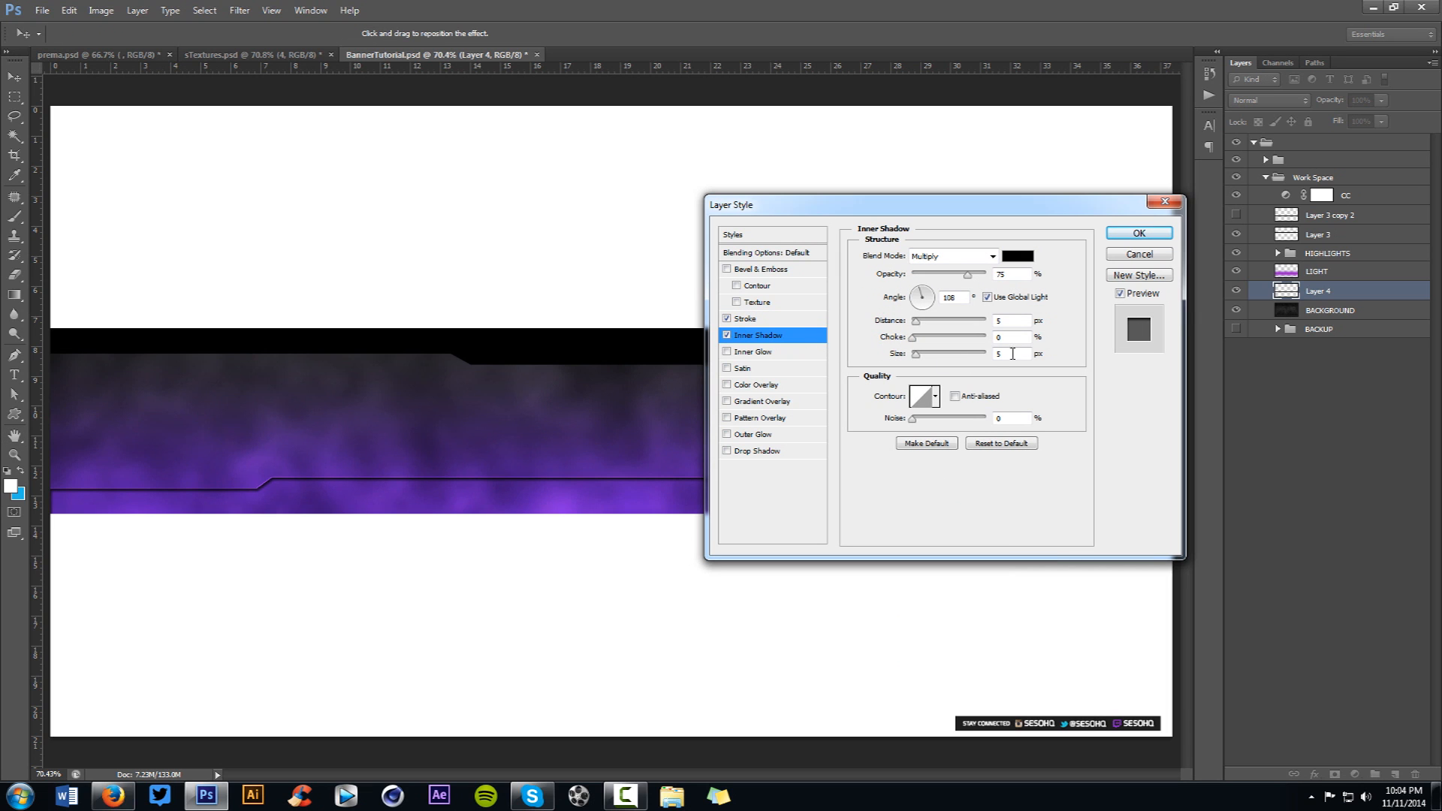
left_click(1010, 322)
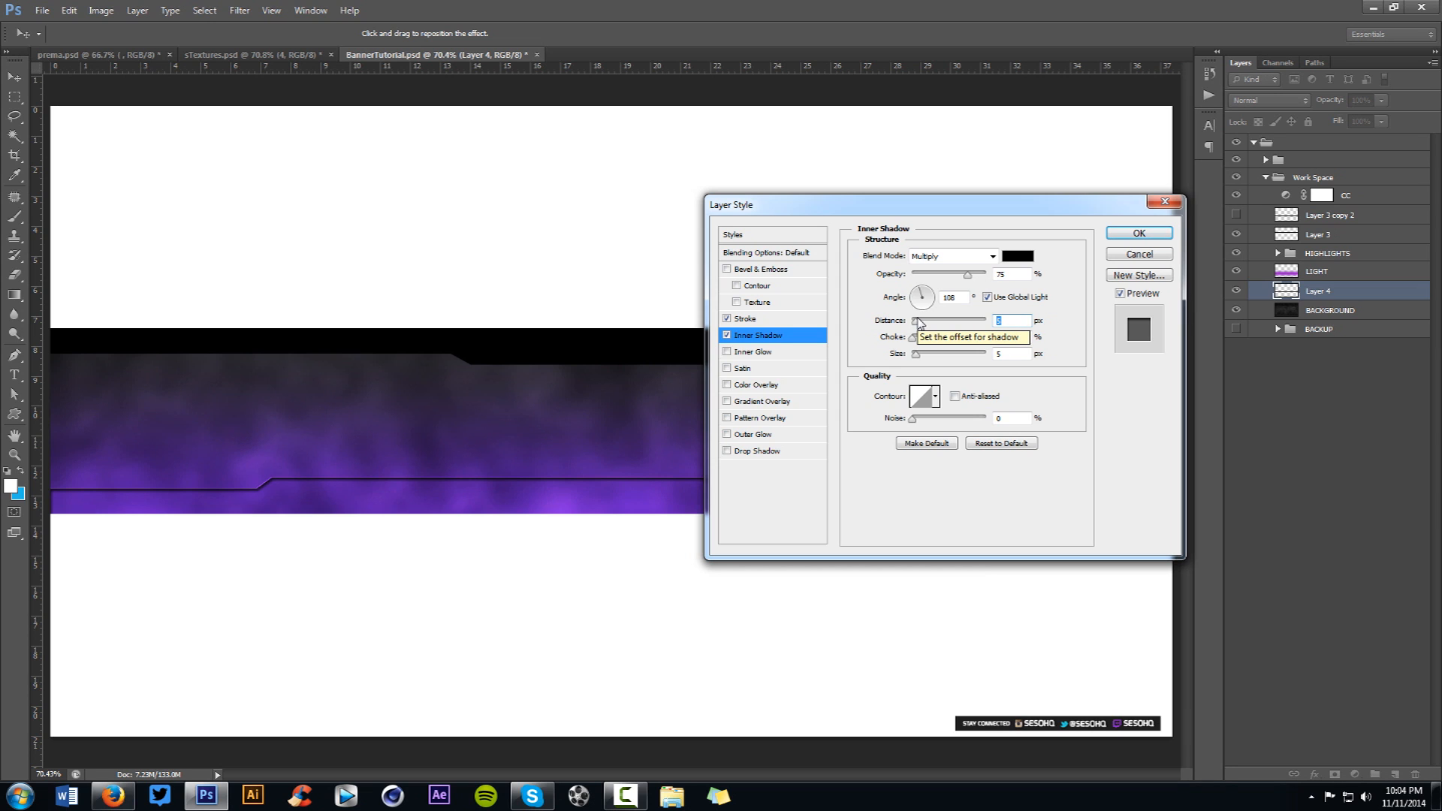
type("0")
key("Tab")
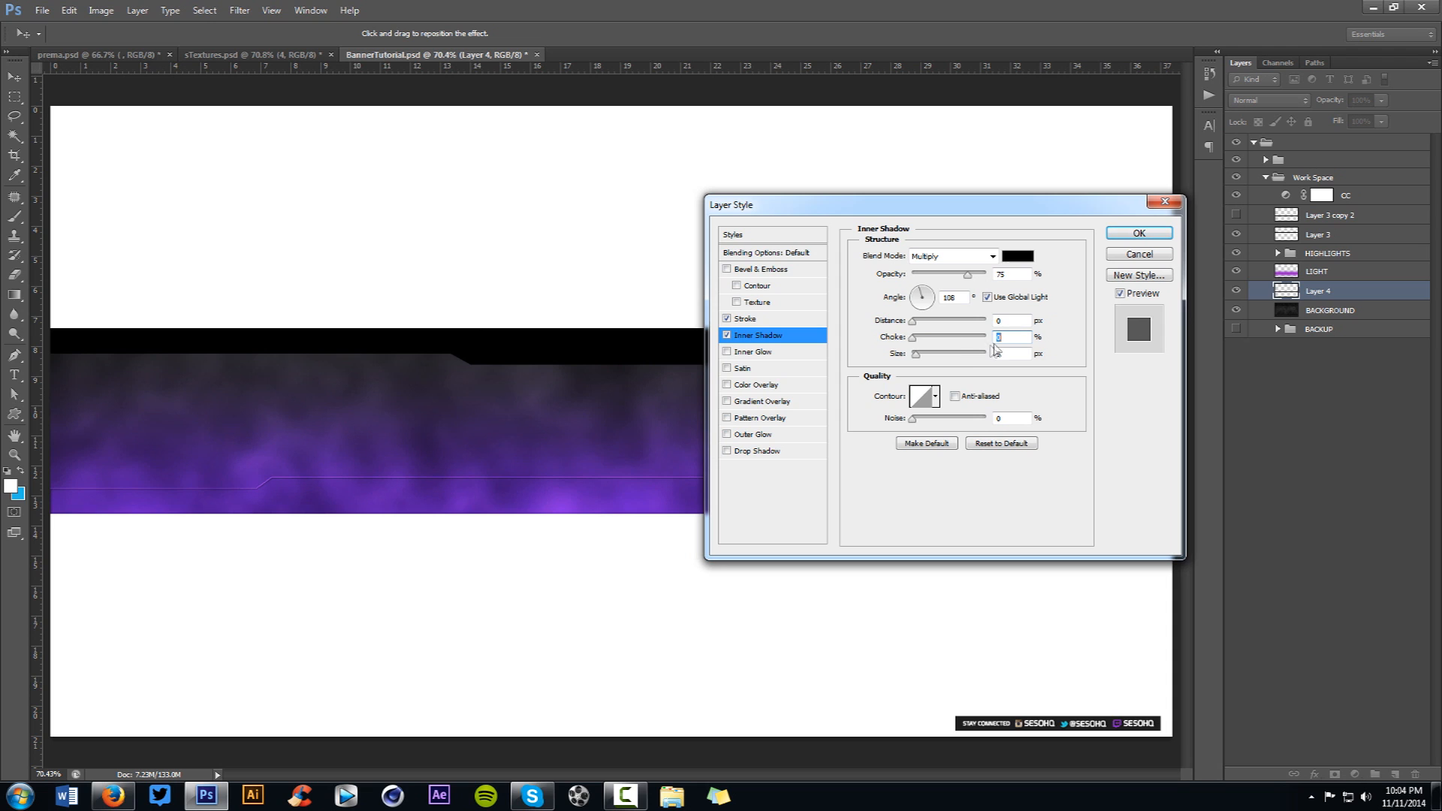
left_click_drag(913, 337, 919, 352)
left_click_drag(967, 274, 964, 275)
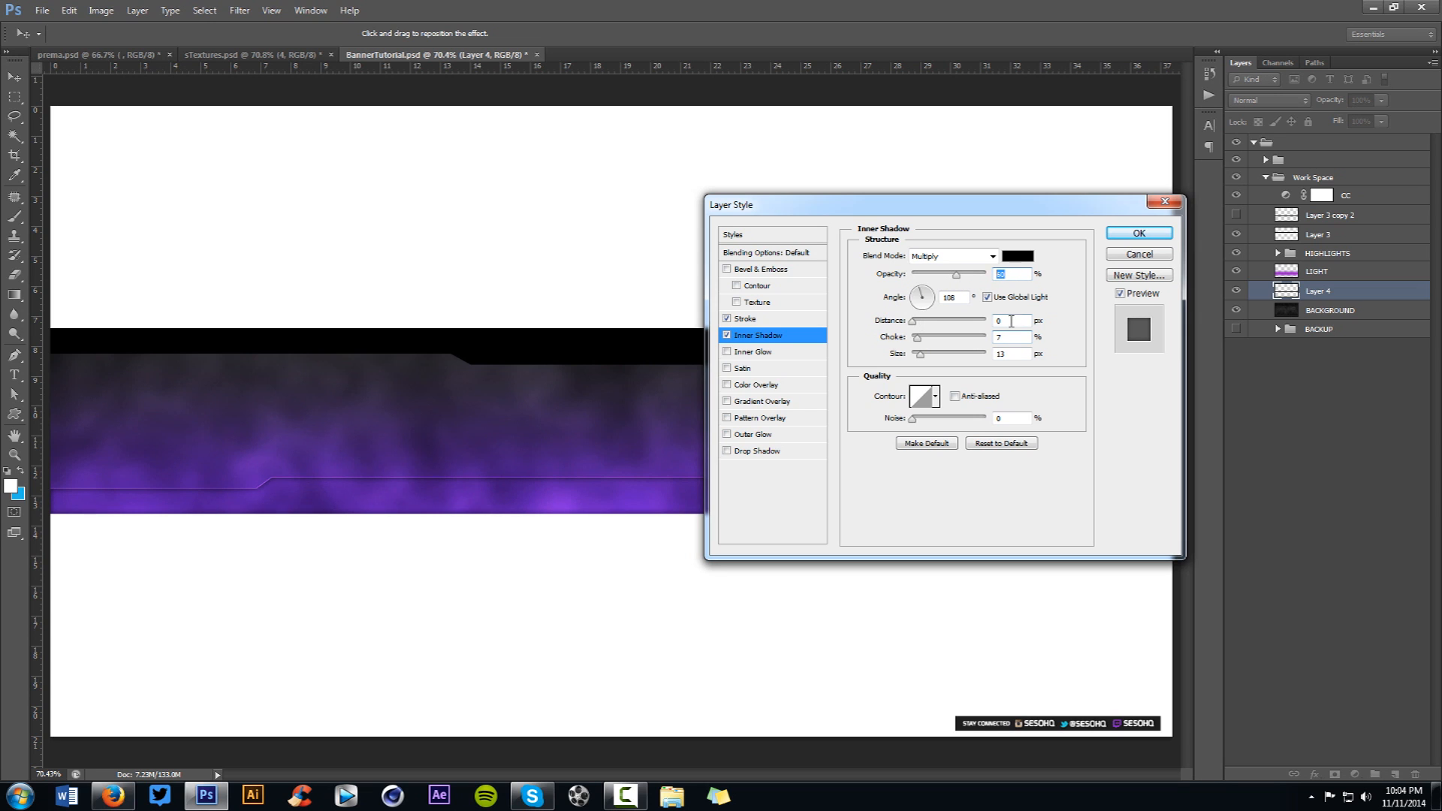
left_click(1015, 322)
left_click(1007, 338)
left_click(1014, 352)
type("14")
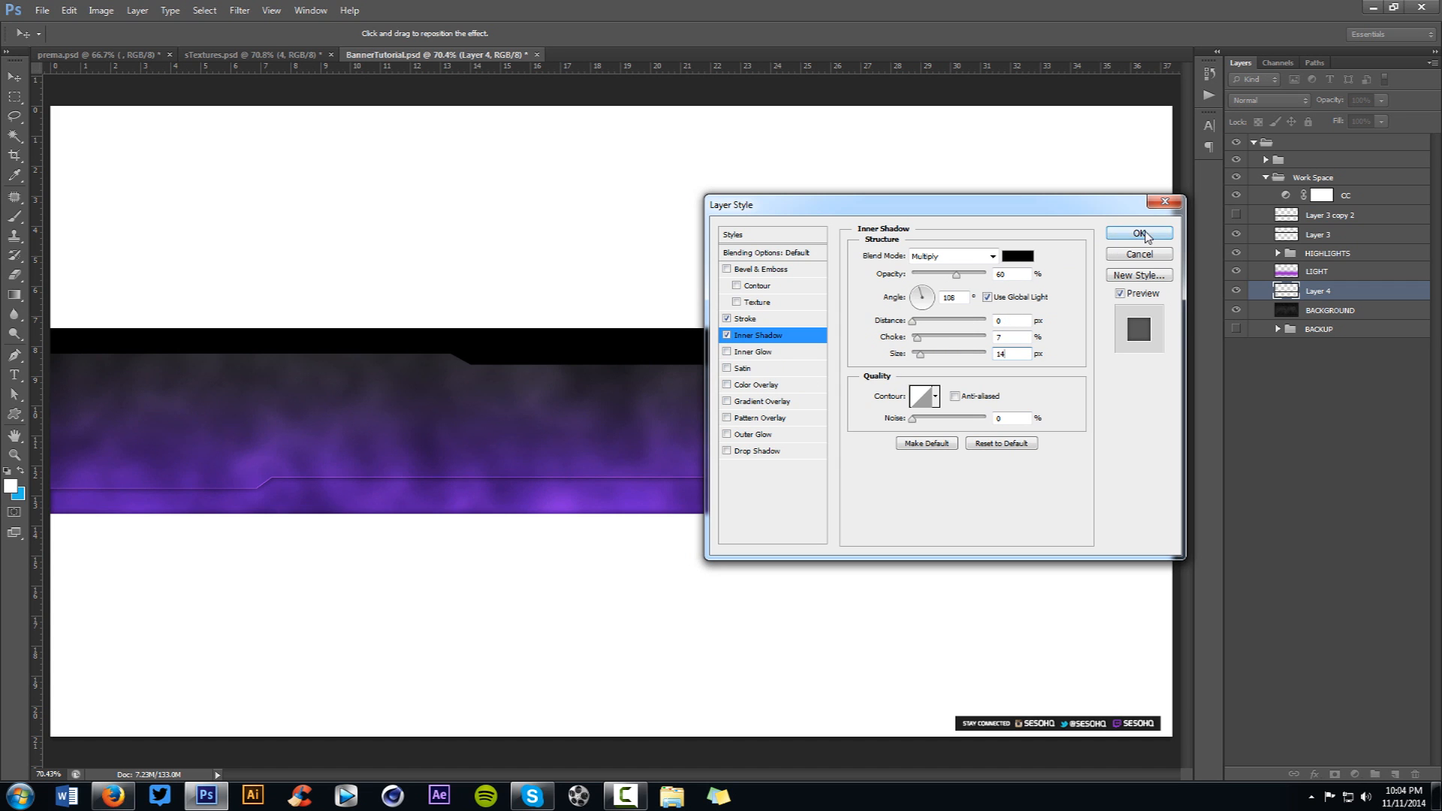
left_click(1139, 233)
- Copy the layer style of Layer 4
key("v")
right_click(1340, 292)
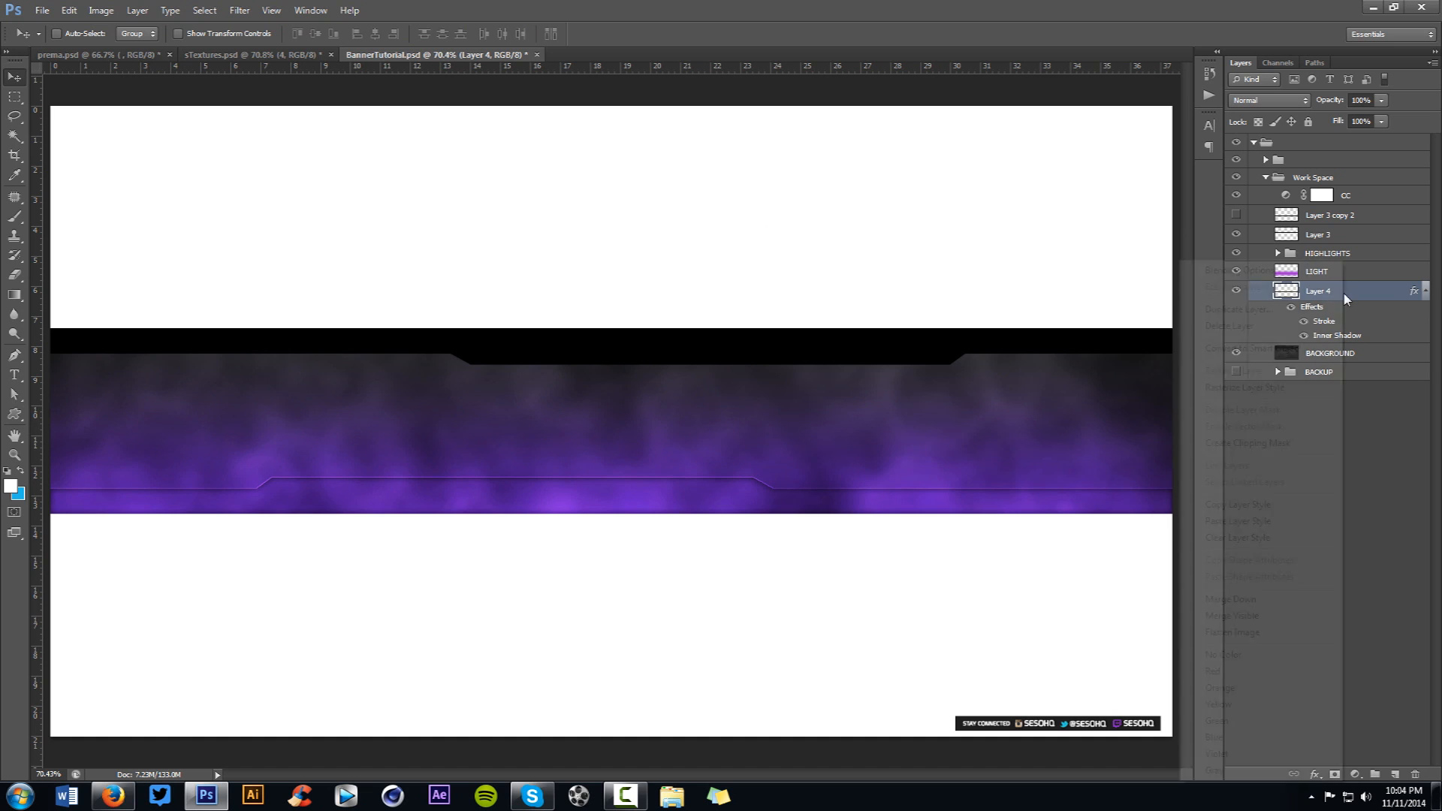
left_click(1238, 504)
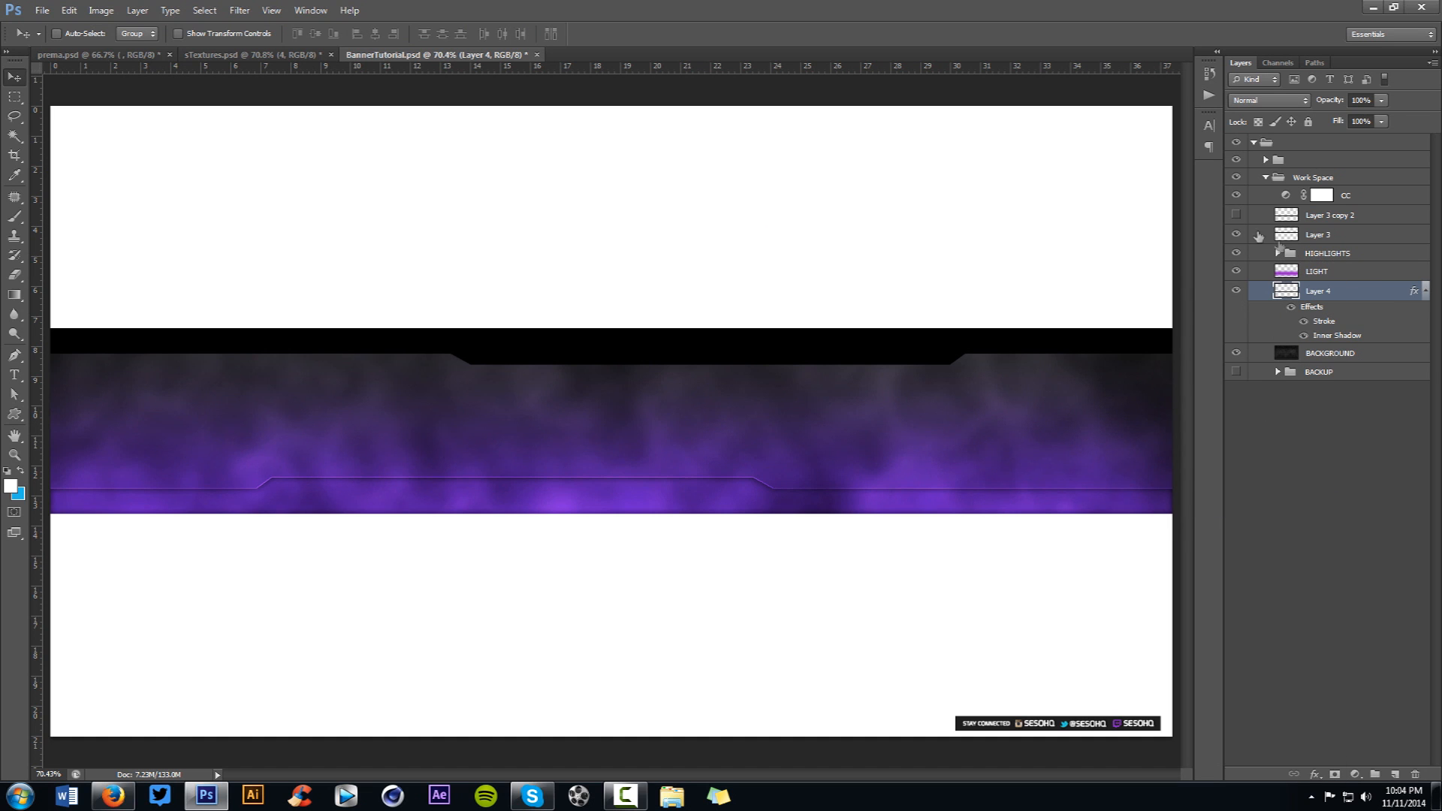
- Select the upper black shape on Layer 3 with the Magic Wand and hide that layer
left_click(1321, 241)
key("w")
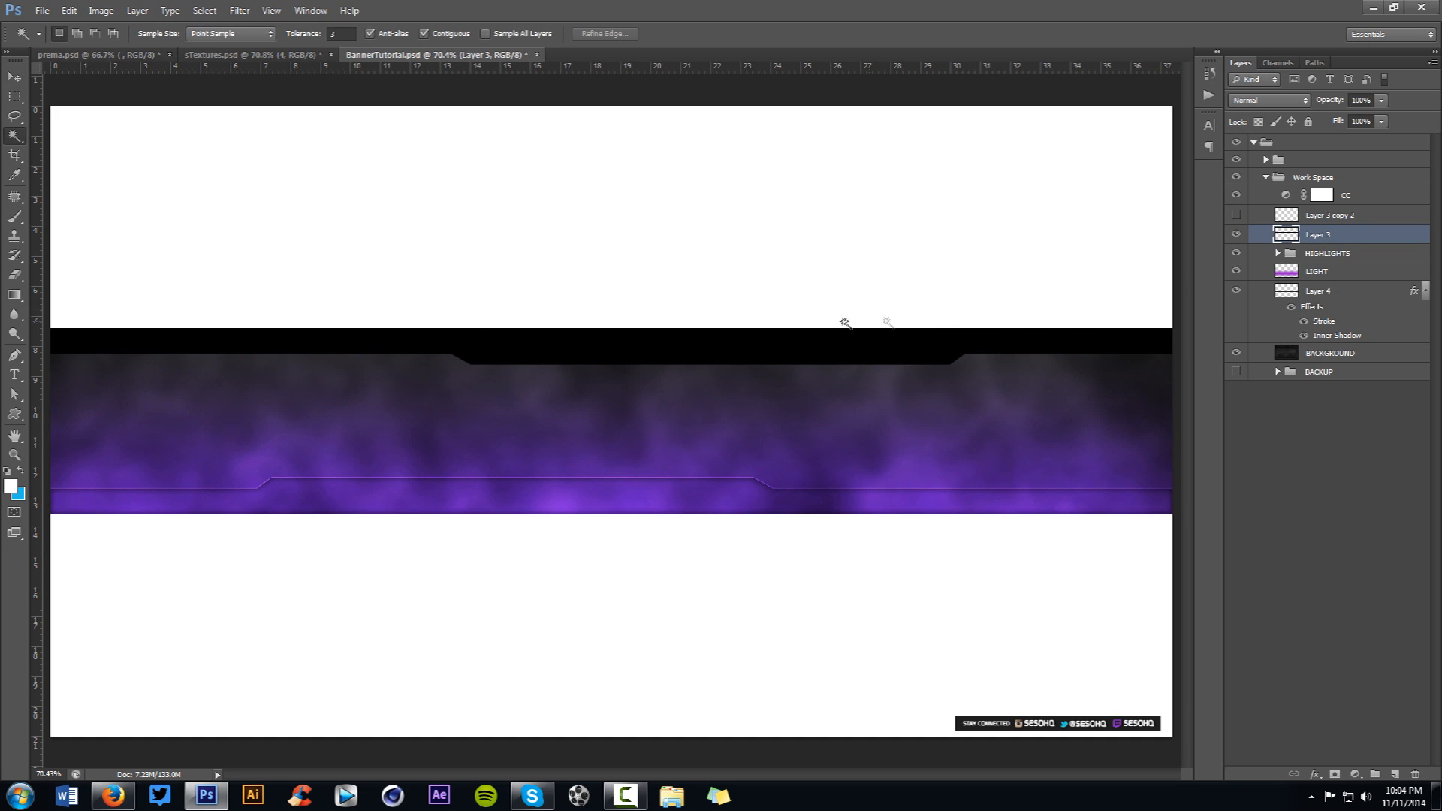
left_click(534, 344)
left_click(1236, 234)
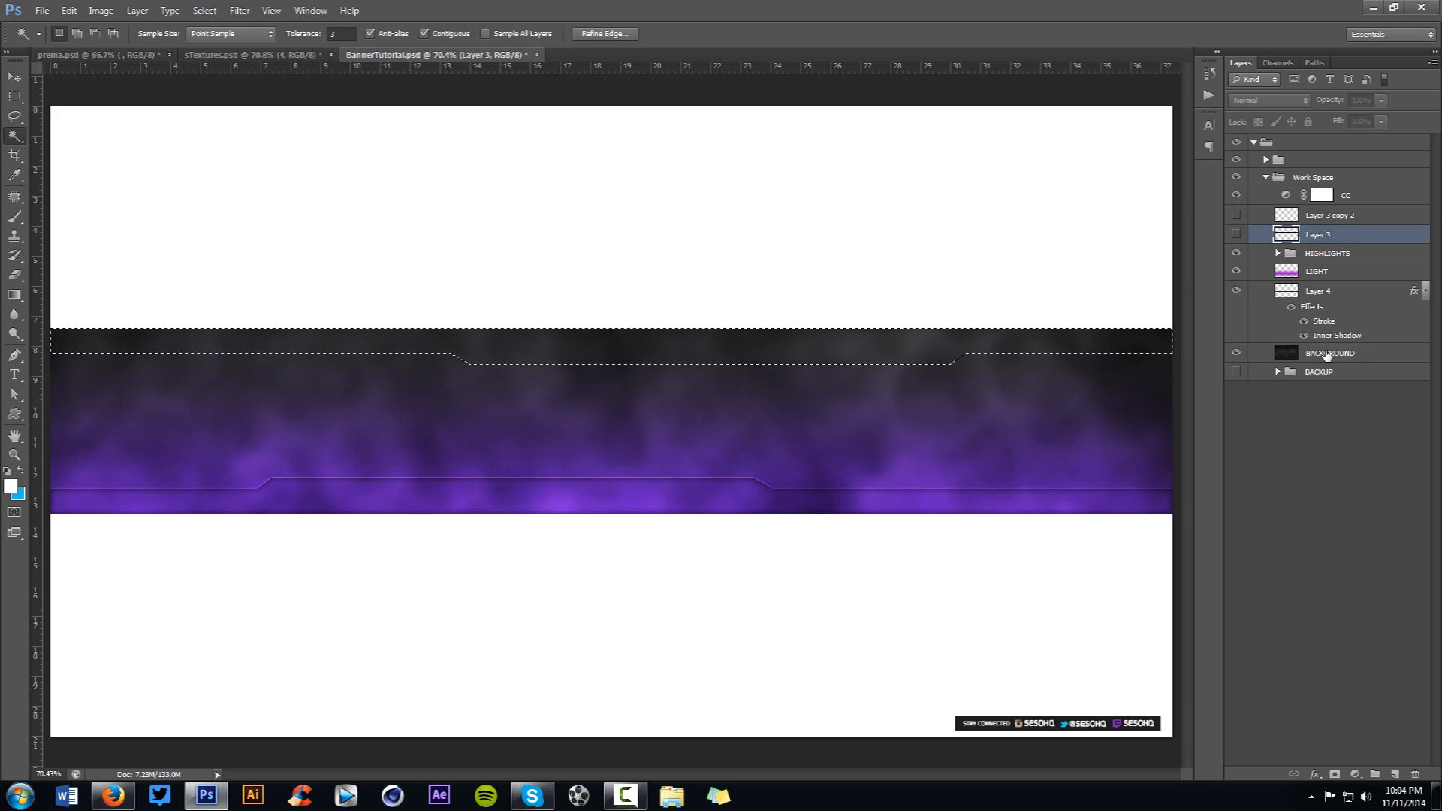
- Copy the selected area of BACKGROUND to a new layer and paste the copied layer style onto it
left_click(1329, 352)
right_click(666, 410)
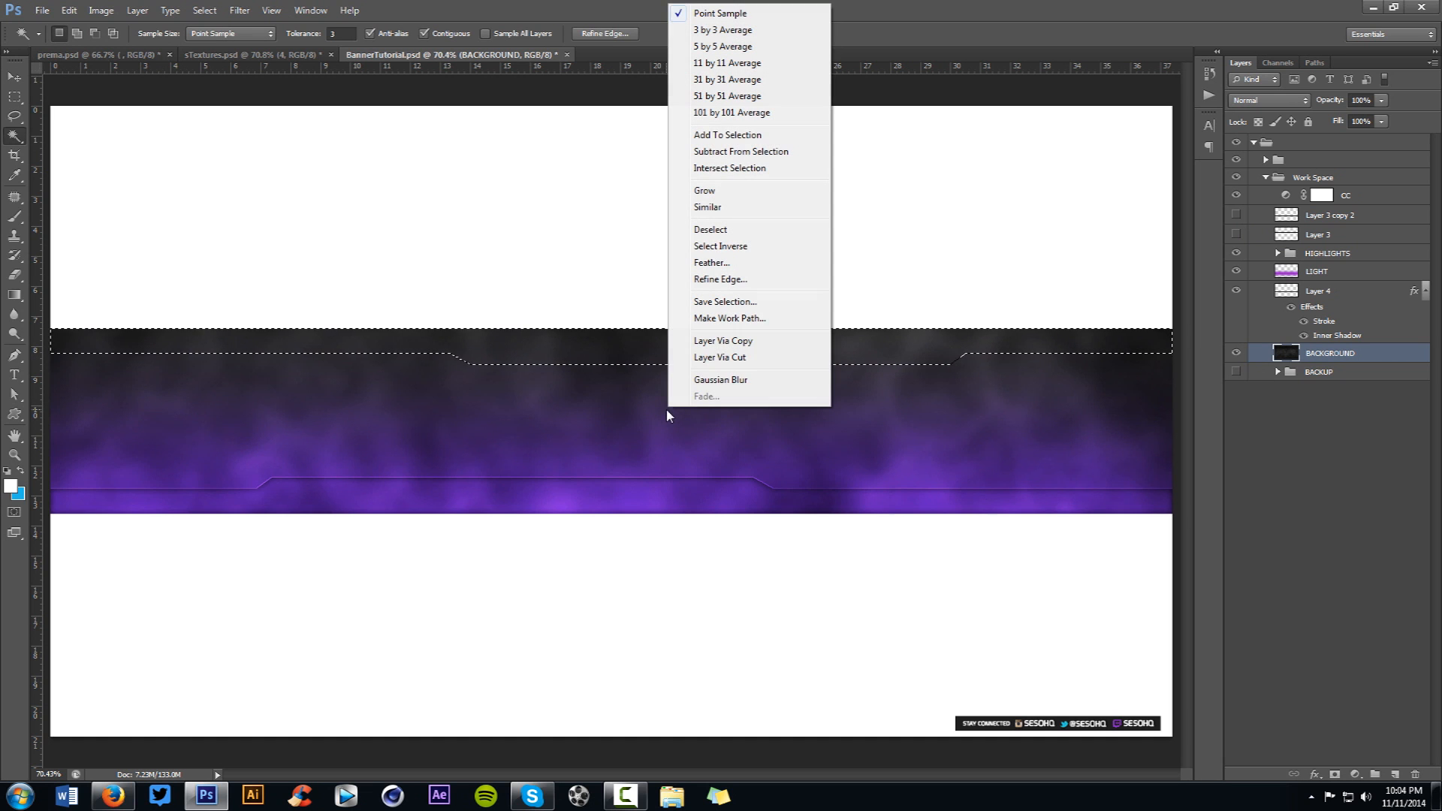
left_click(713, 343)
right_click(1360, 344)
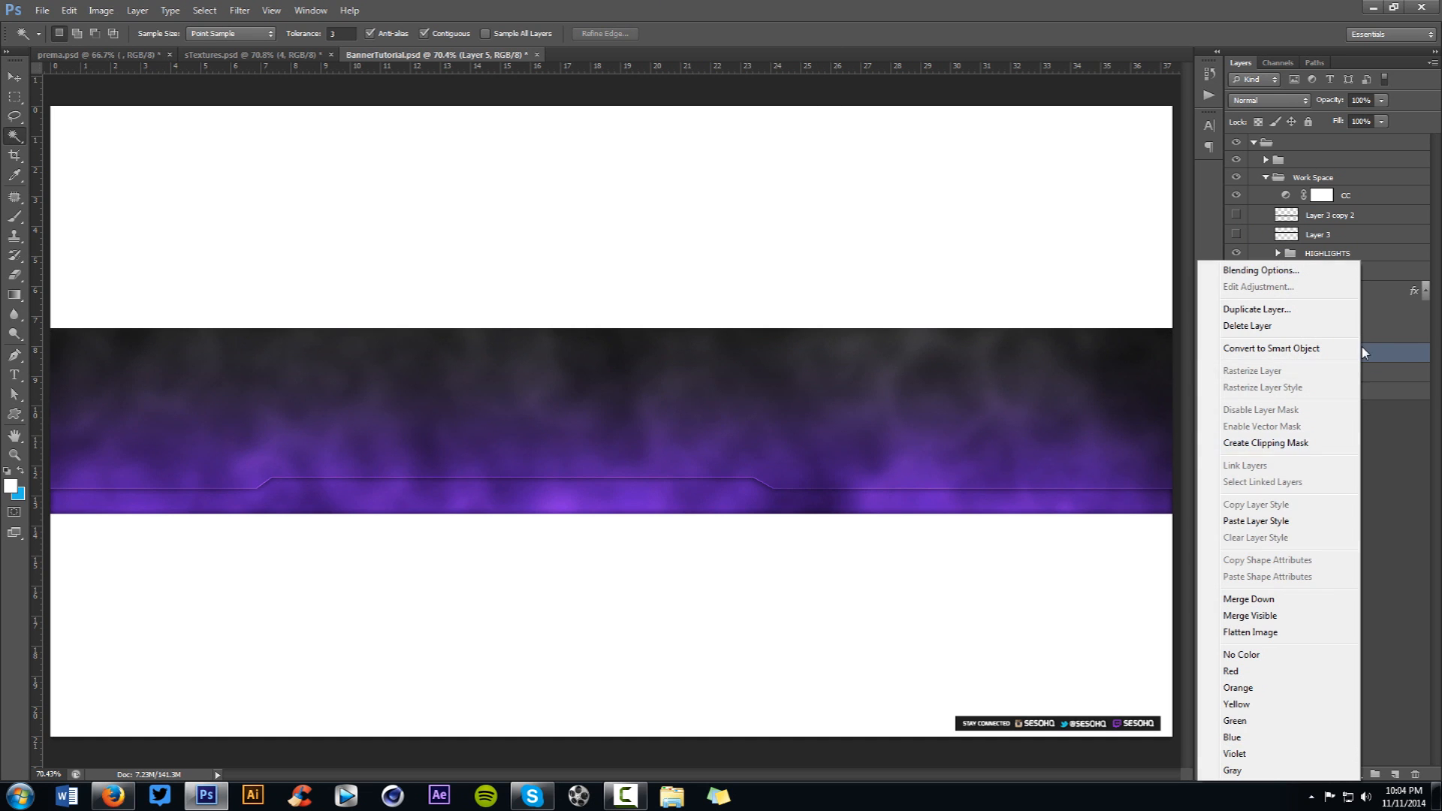
left_click(1249, 521)
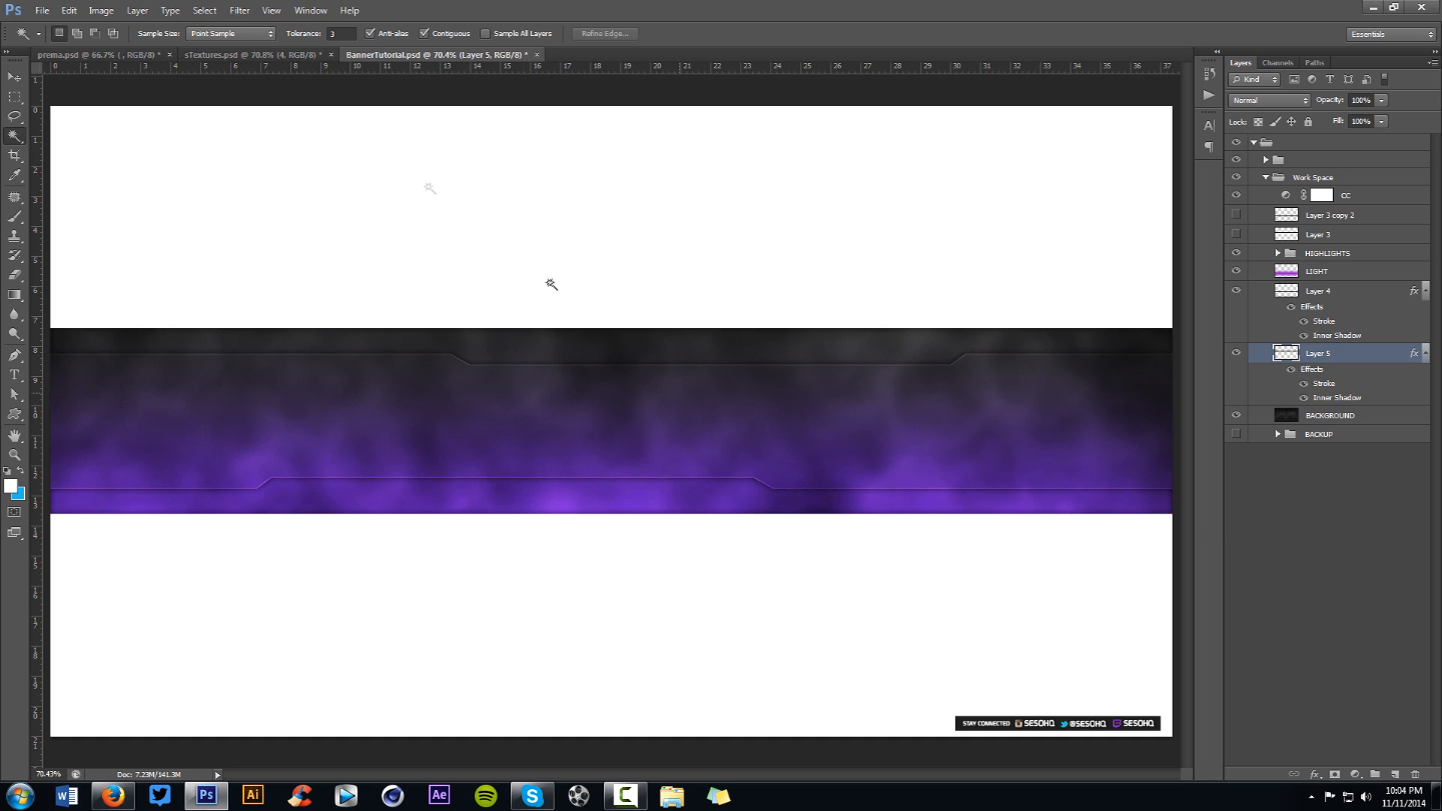
- Delete Layer 4 and Layer 5, and show Layer 3 and Layer 3 copy 2 again
left_click(146, 55)
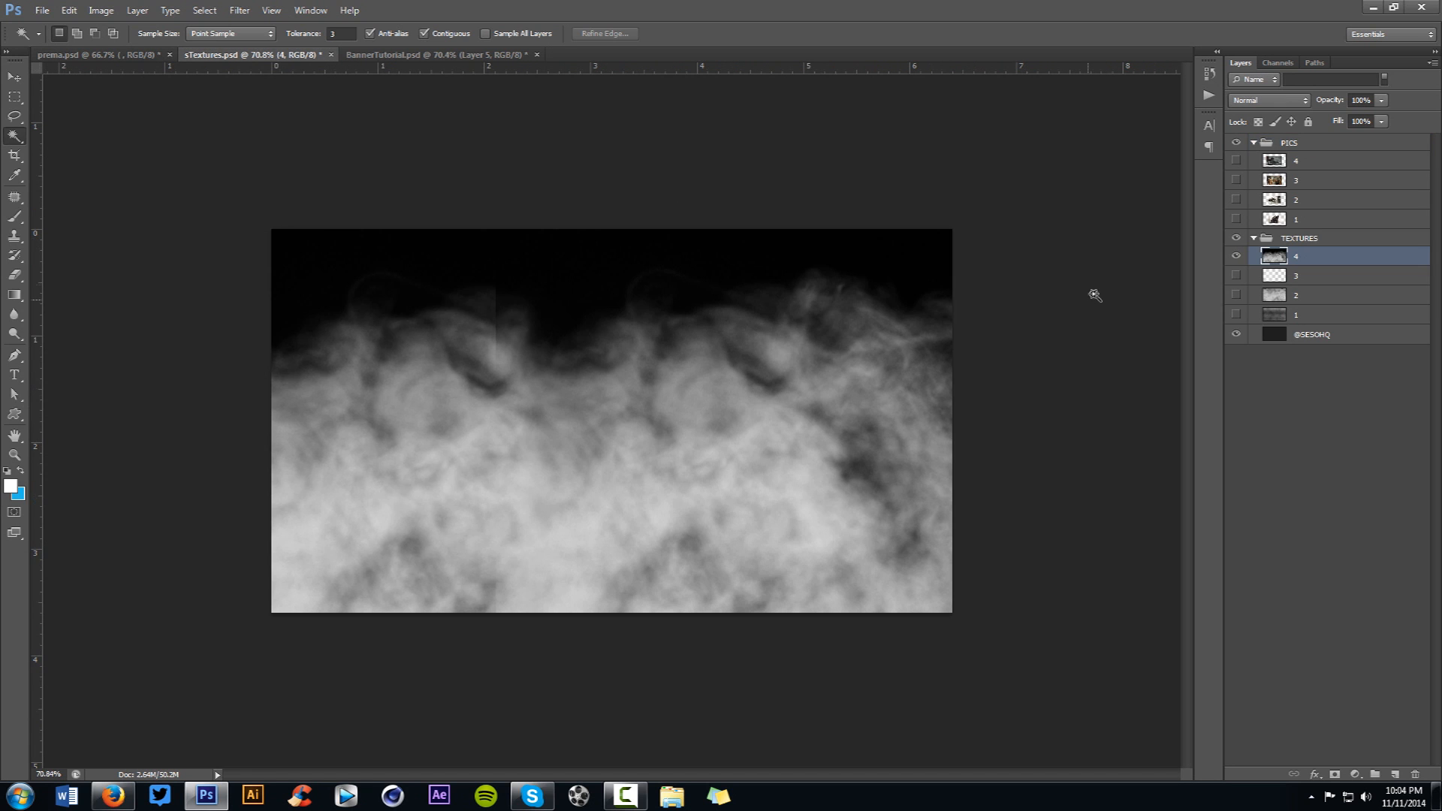
key("ctrl+Tab")
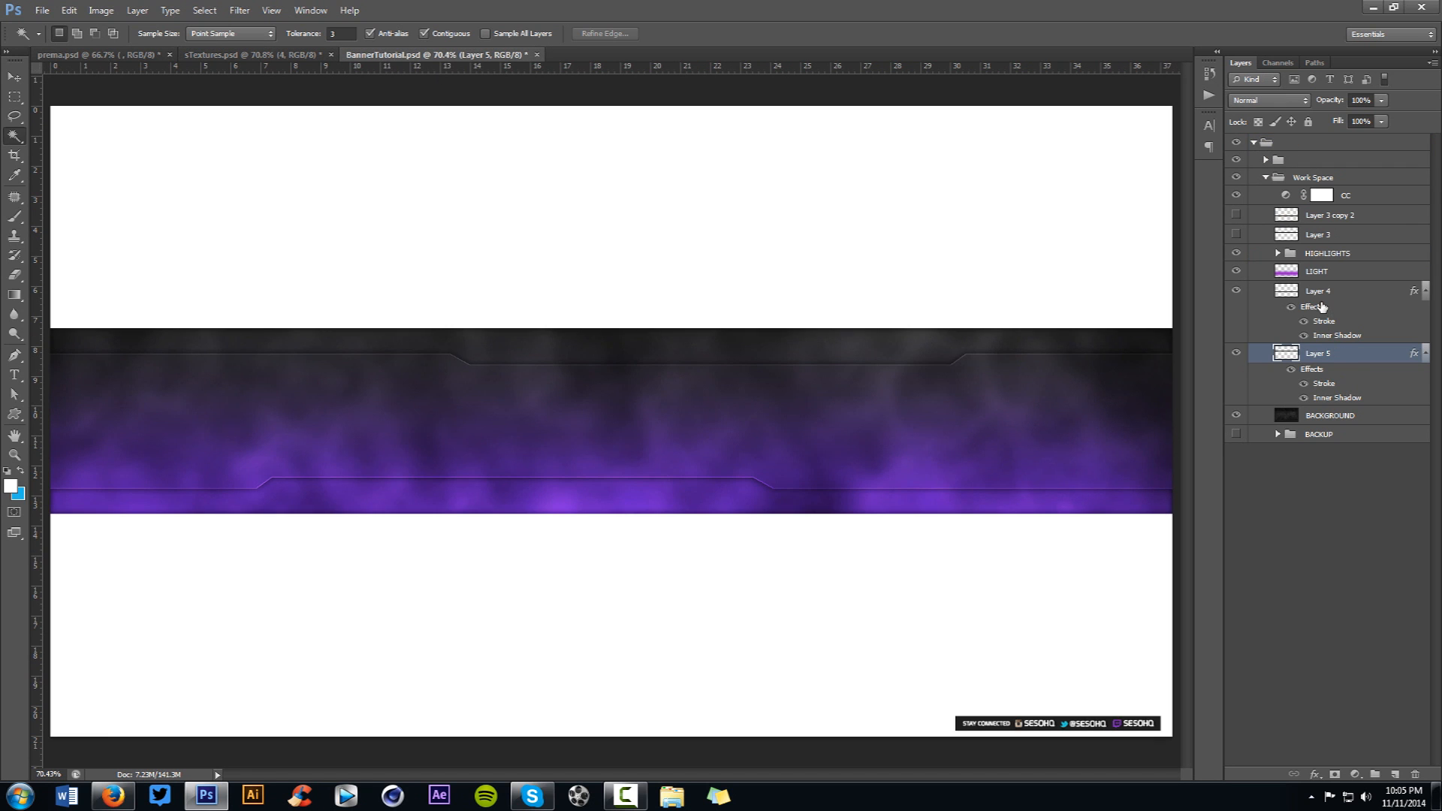
left_click(1322, 306, "ctrl")
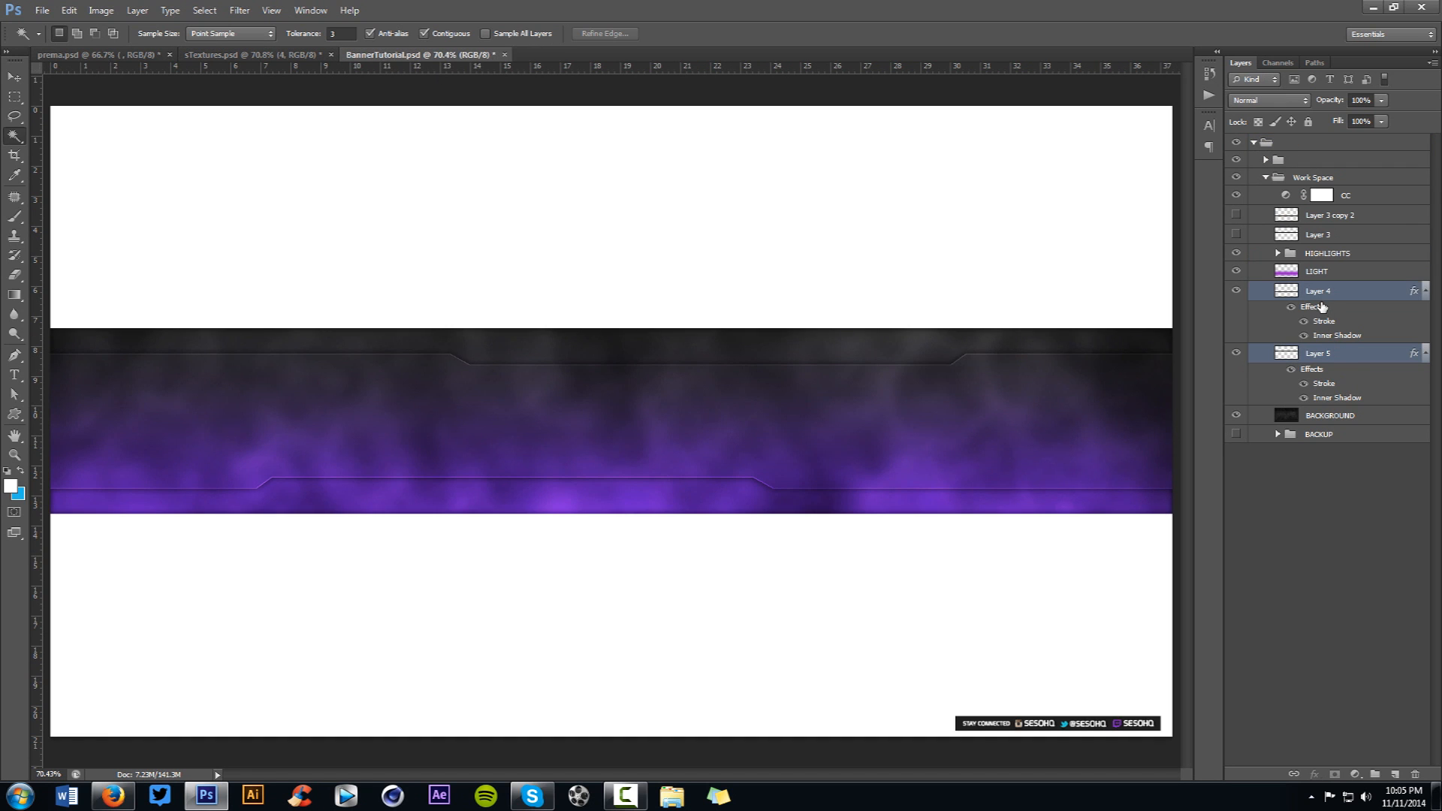
key("Delete")
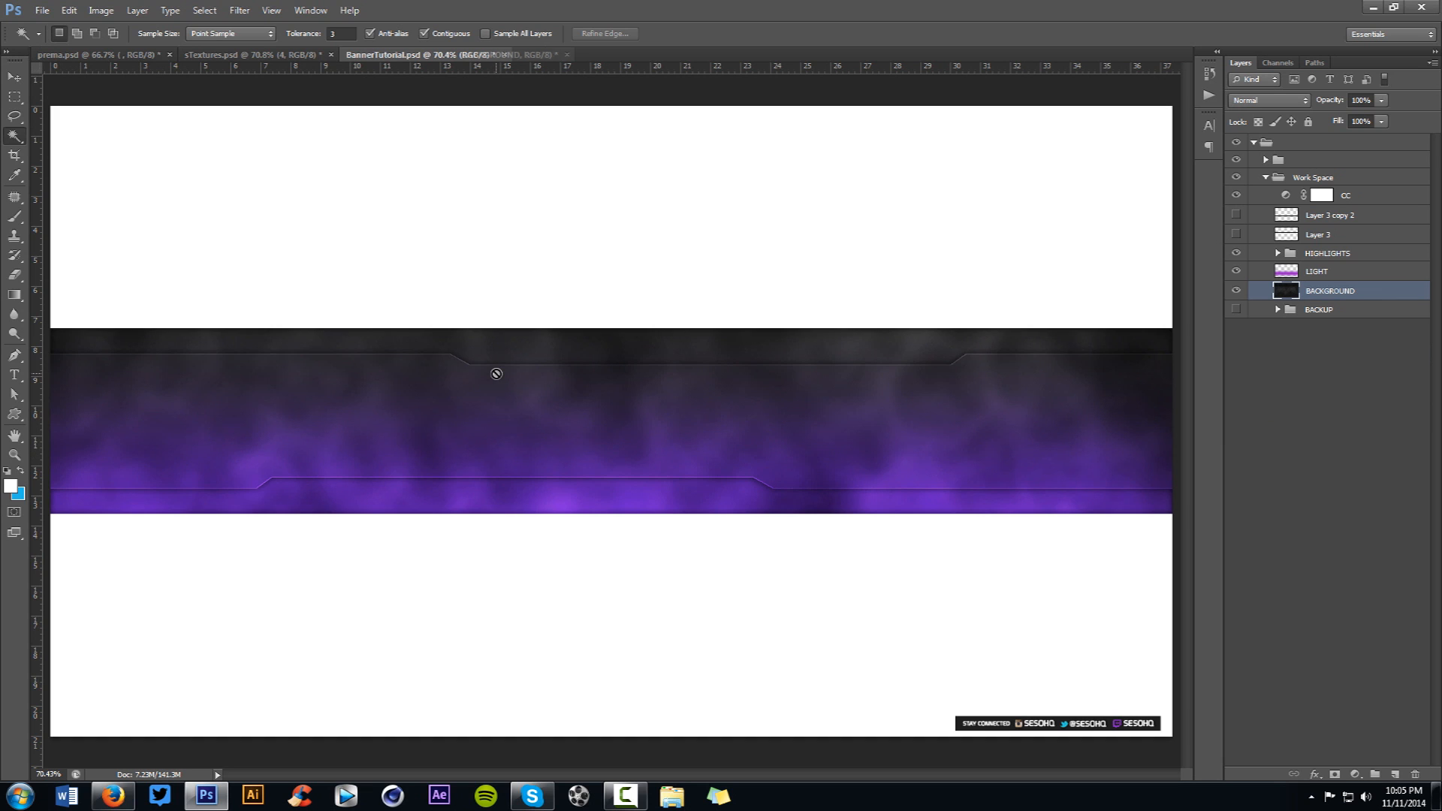
left_click(1236, 234)
left_click(1235, 214)
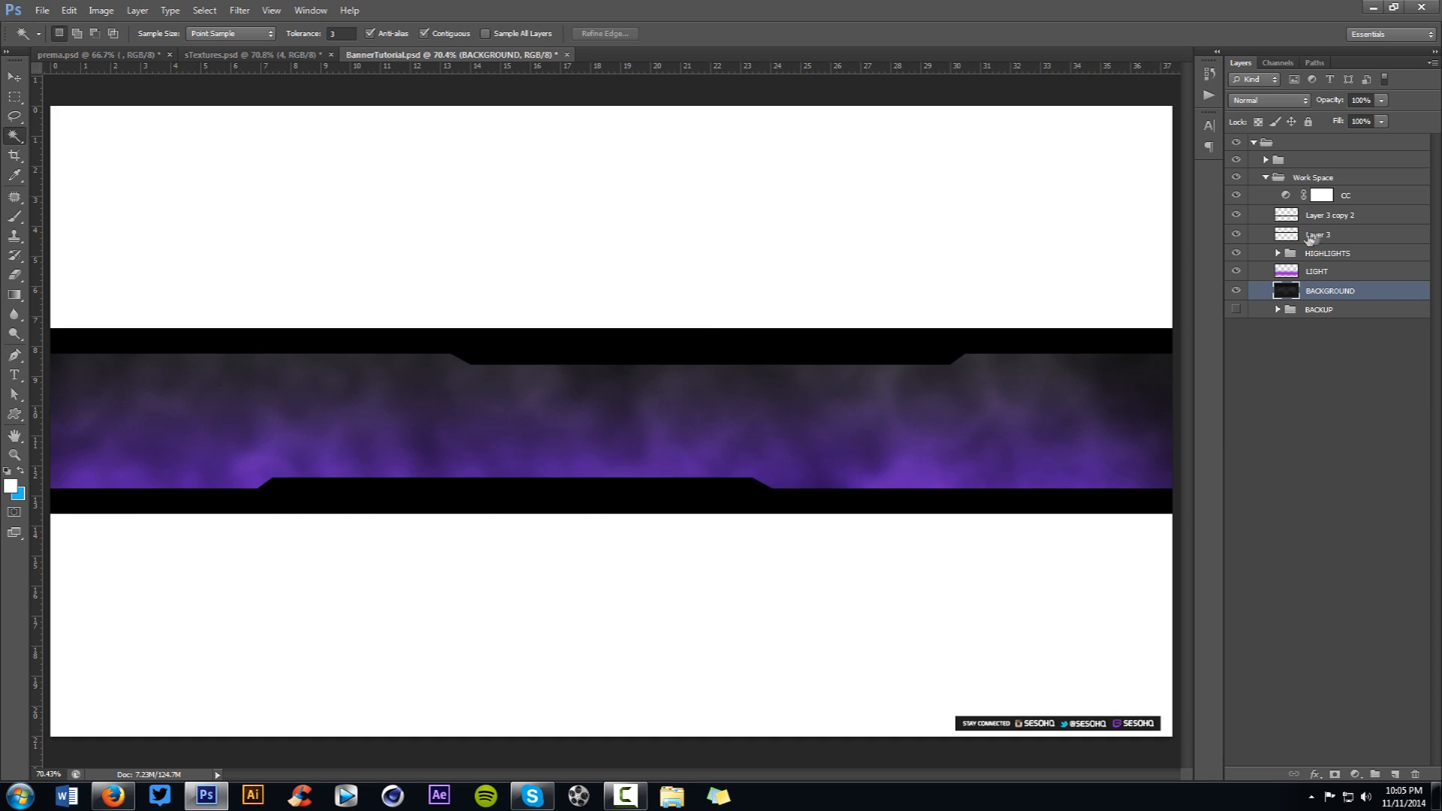
- Merge Layer 3 with Layer 3 copy 2 and select the area between the black bars with the Magic Wand
left_click(1336, 217)
left_click_drag(1321, 234, 926, 322)
key("ctrl+e")
left_click(1055, 380)
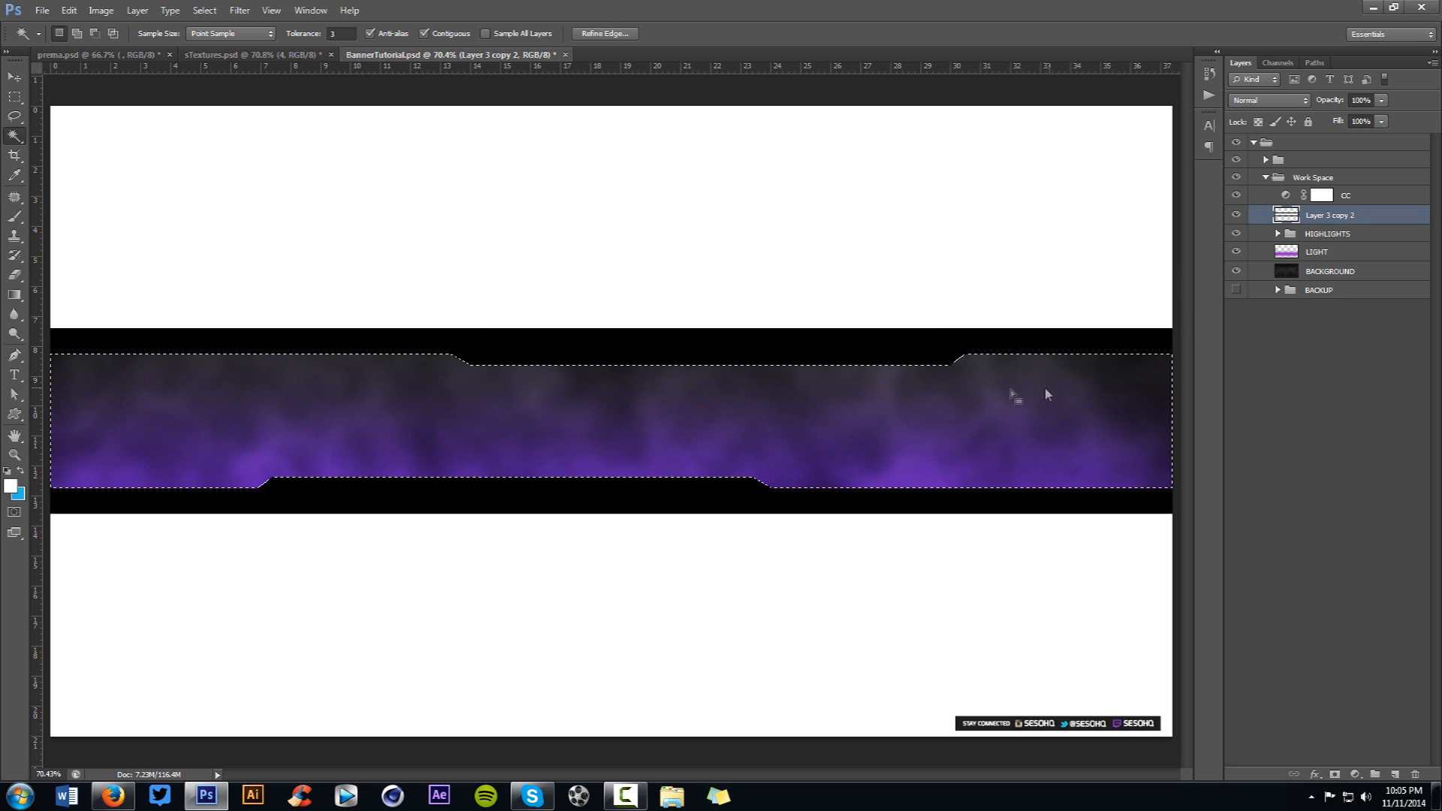
- Hide Layer 3 copy 2 and copy the selected middle area of BACKGROUND to a new layer
left_click(1236, 215)
left_click(1340, 272)
right_click(895, 432)
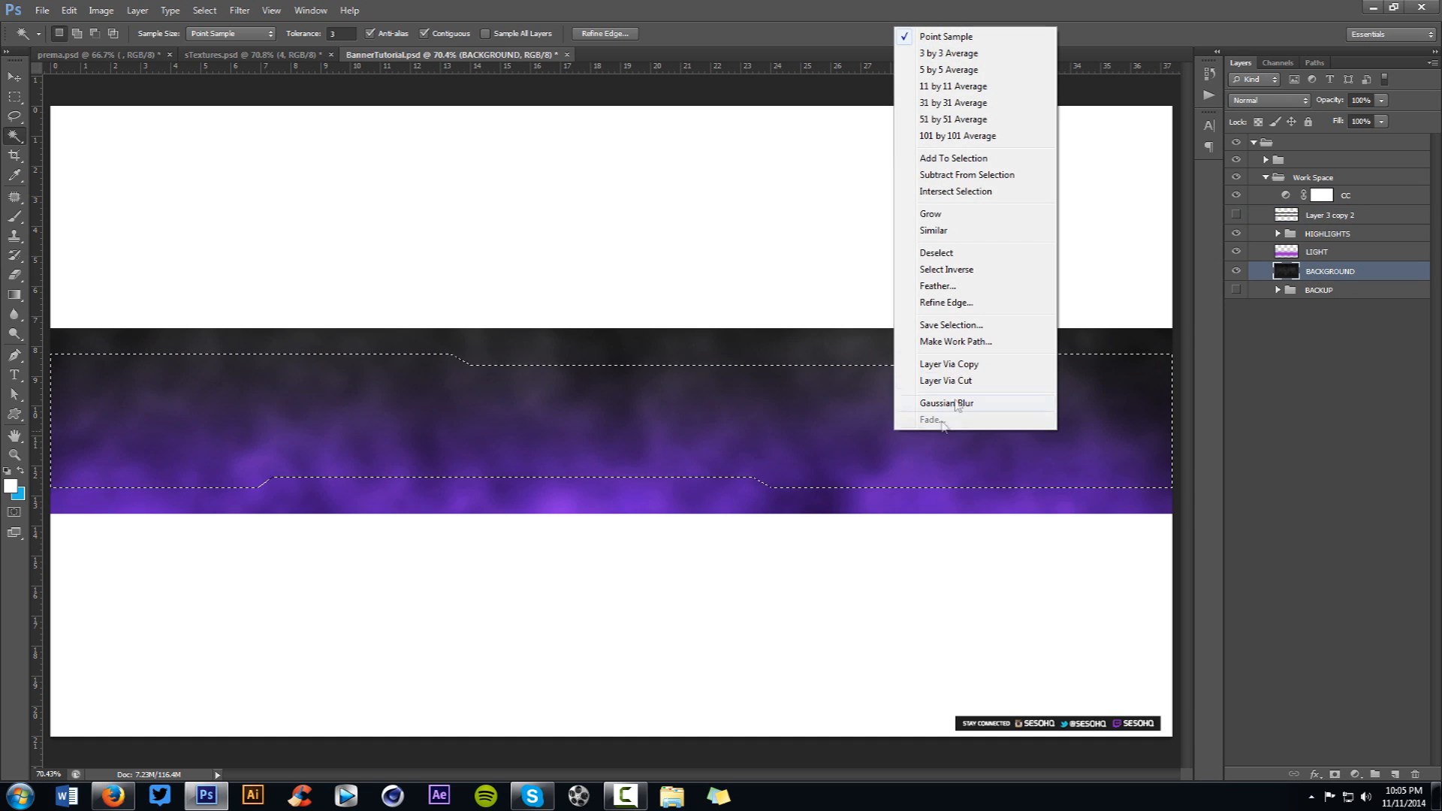
left_click(947, 364)
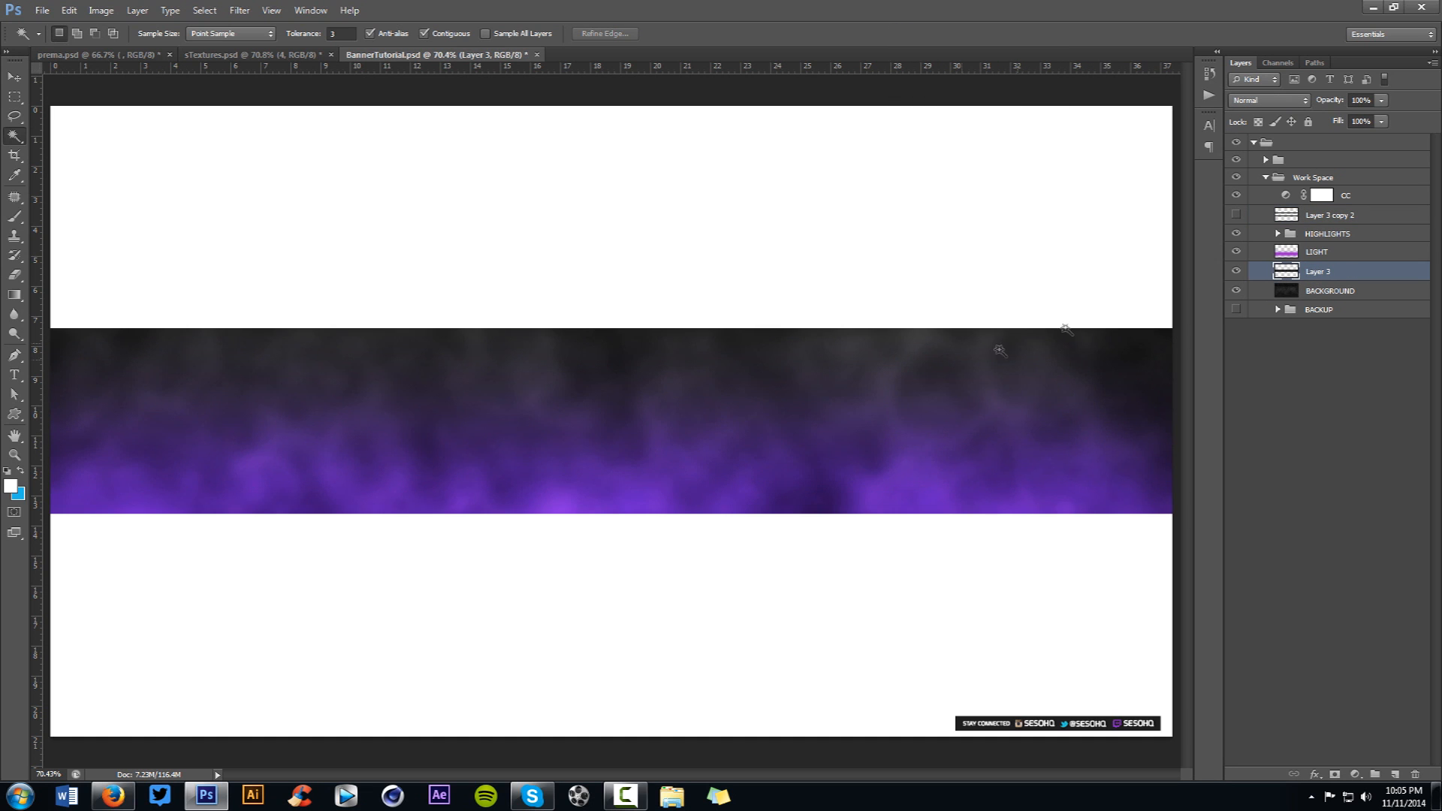
- Keep the black bars hidden and paste the copied layer style onto the new middle-area layer
left_click(1235, 216)
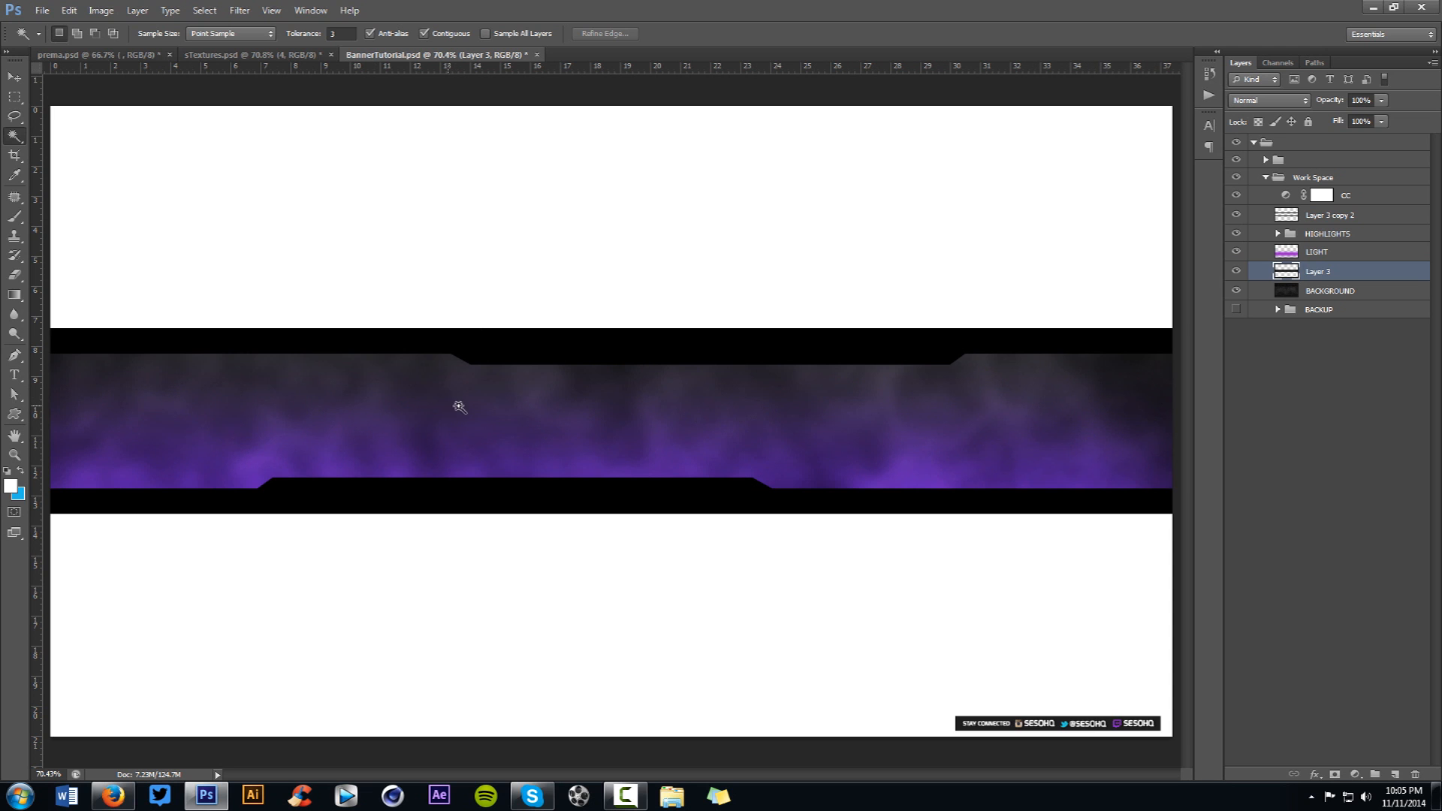
left_click(1239, 217)
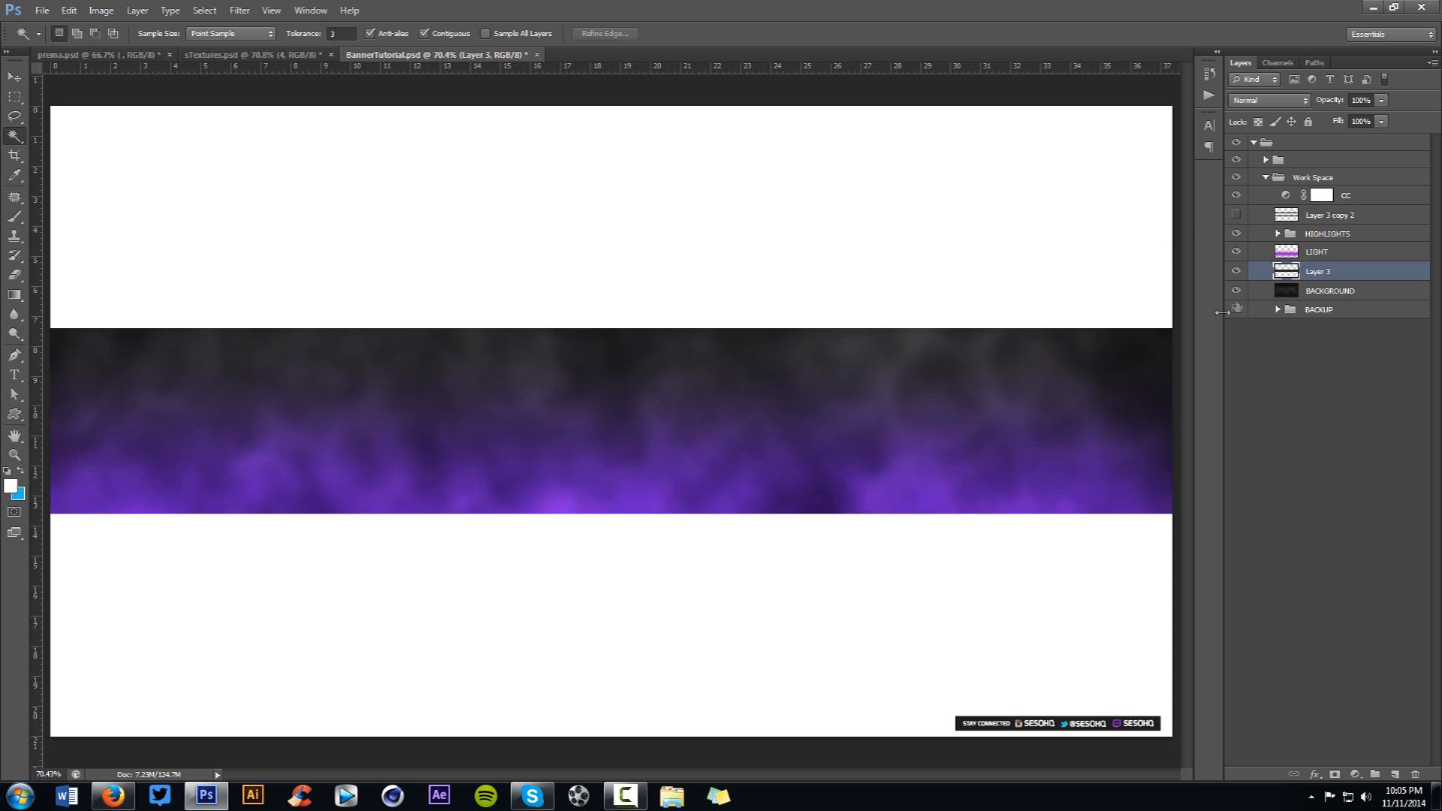
right_click(1346, 272)
left_click(1267, 521)
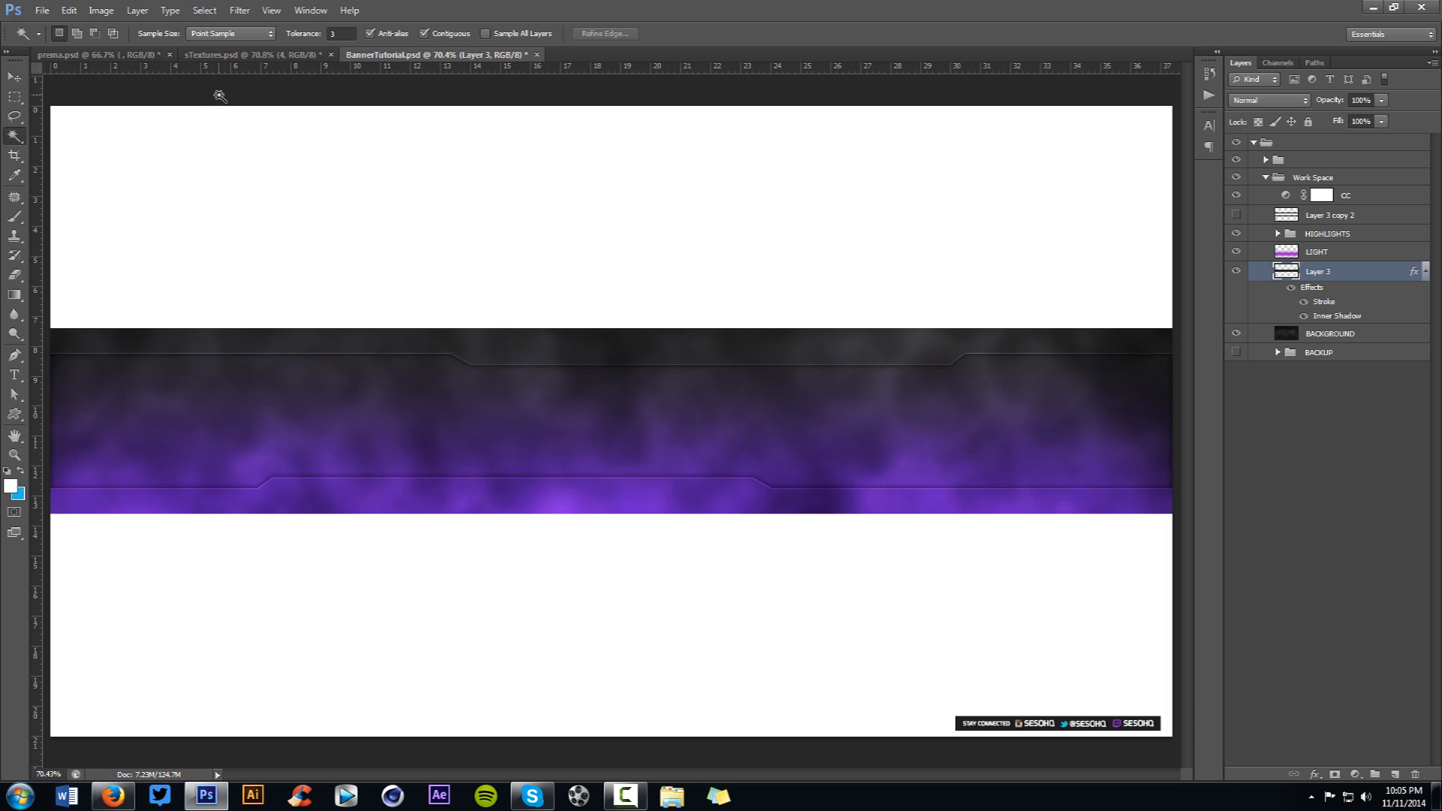
- Add a Curves adjustment layer above the HIGHLIGHTS group and raise the curve slightly in the highlights and shadows
left_click(98, 55)
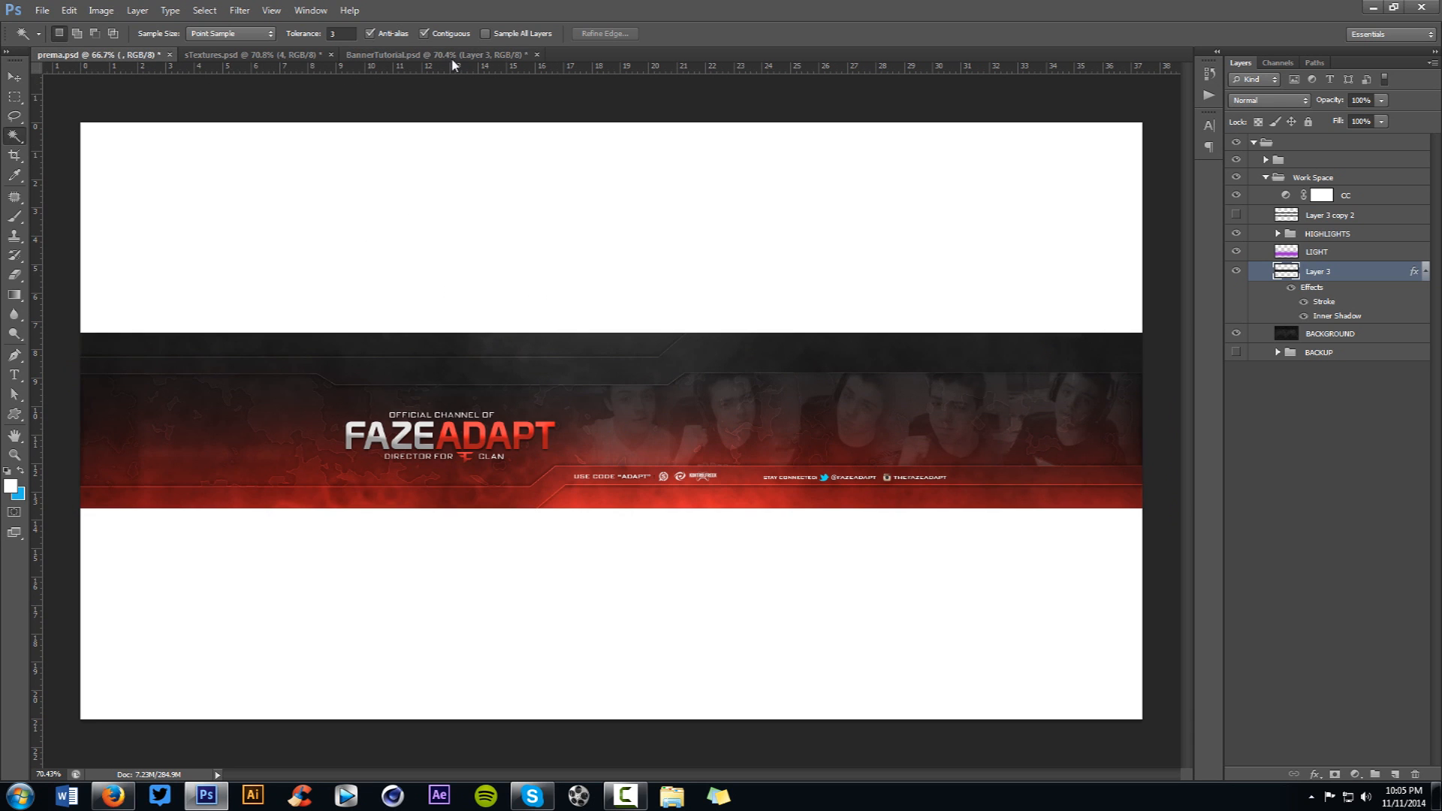
left_click(449, 54)
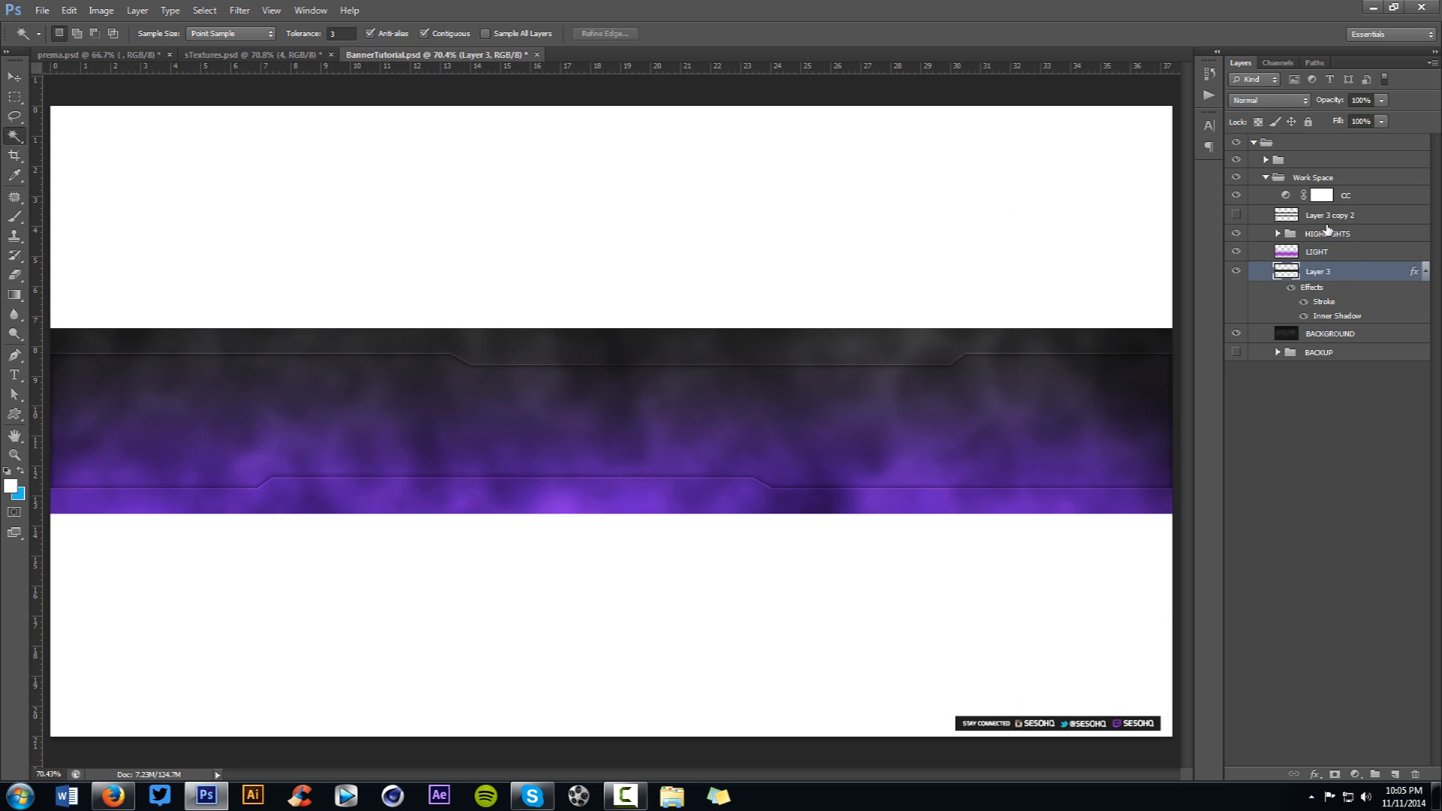
left_click(1327, 233)
left_click(1355, 774)
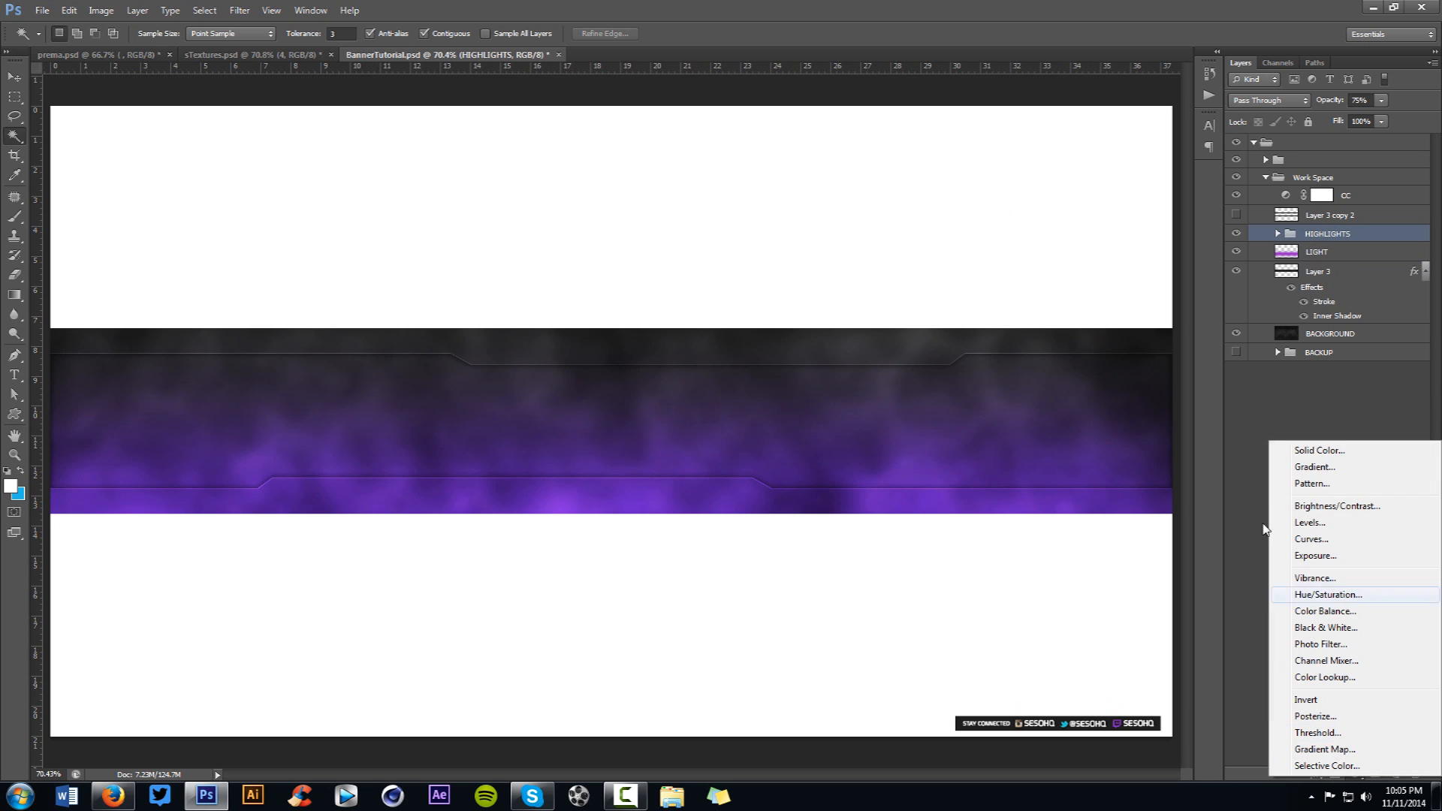
left_click(1328, 538)
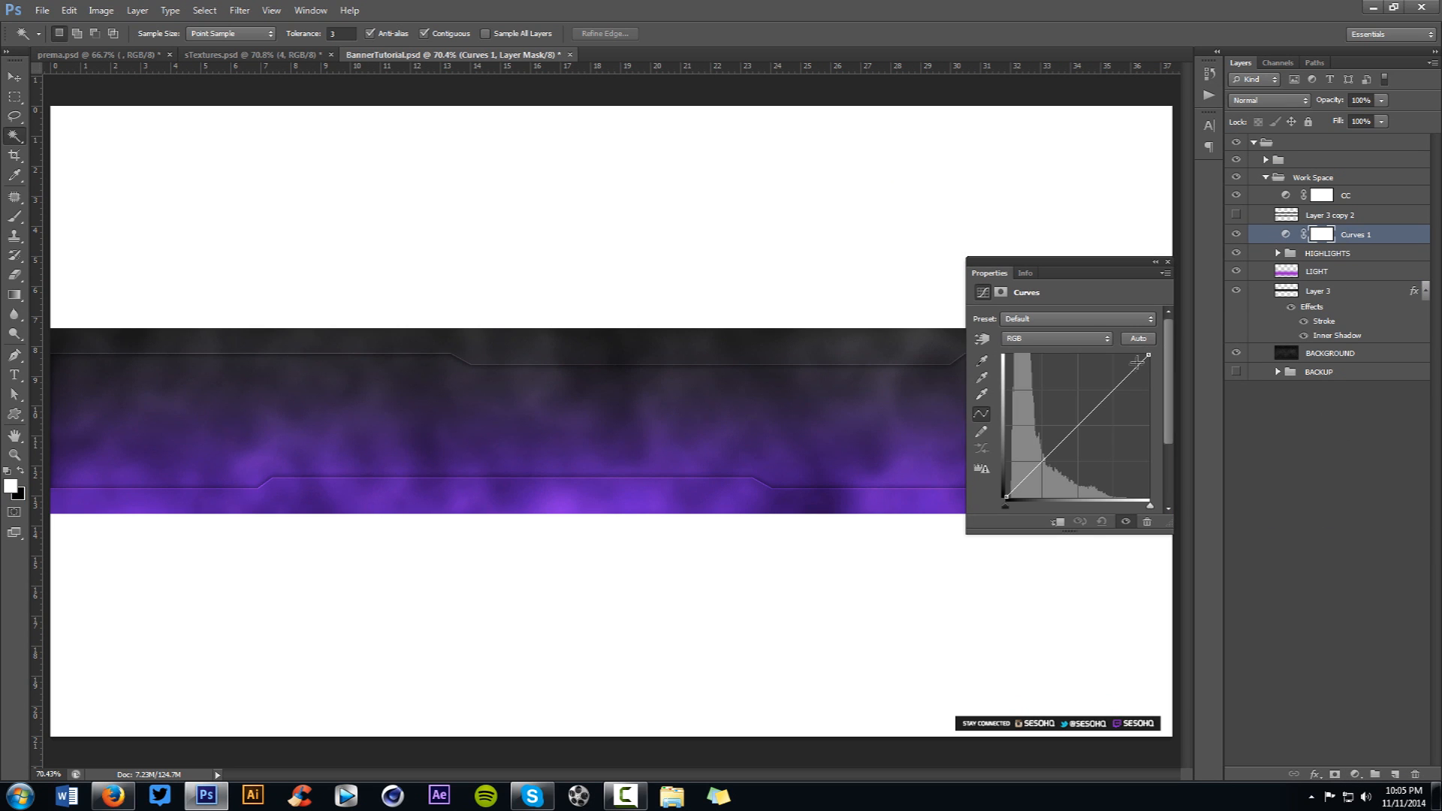
left_click_drag(1117, 390, 1108, 387)
left_click(1042, 464)
left_click_drag(1042, 464, 1037, 460)
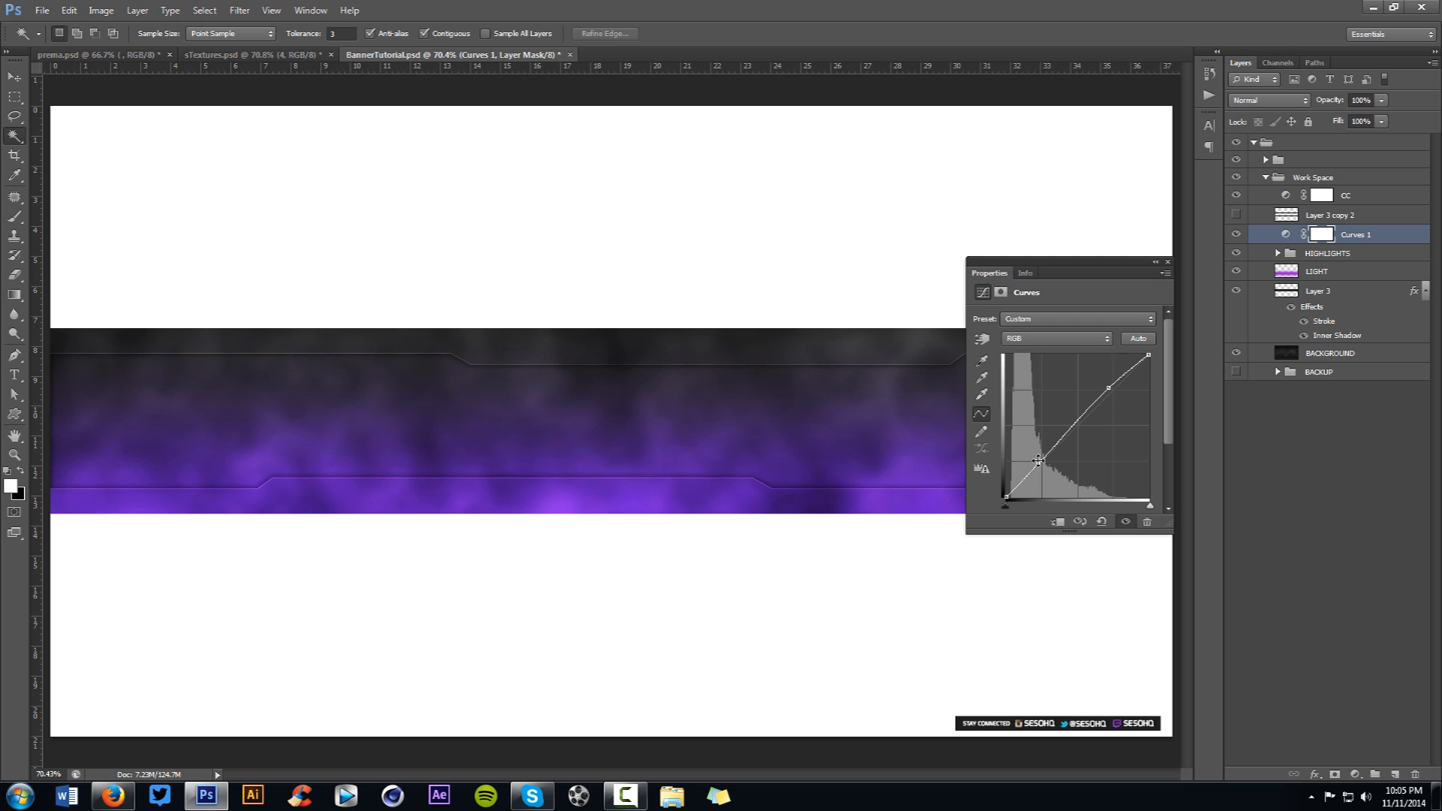
left_click(1155, 263)
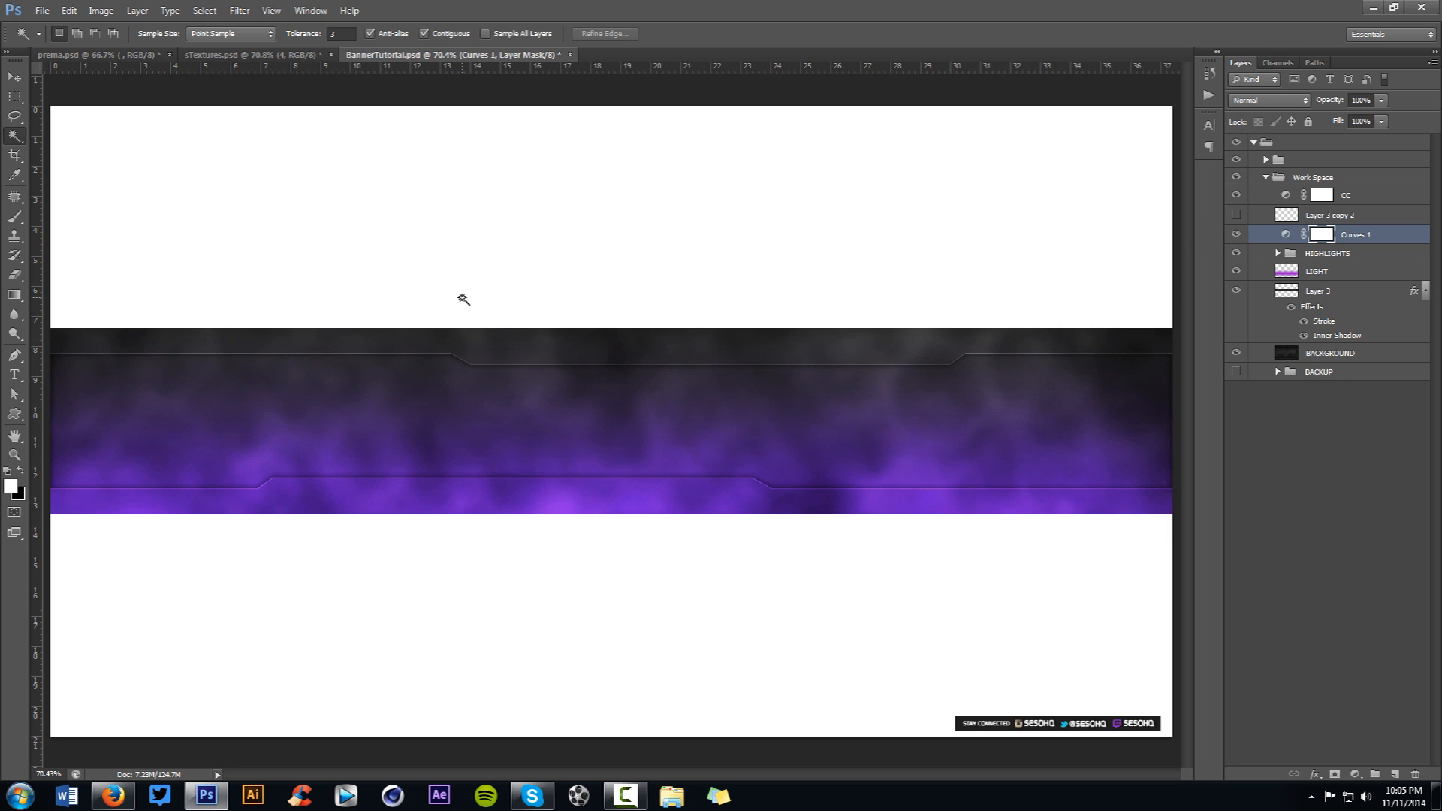
- Add the white text PREMADE in the Prototype font on the purple strip at 24 pt
left_click(127, 55)
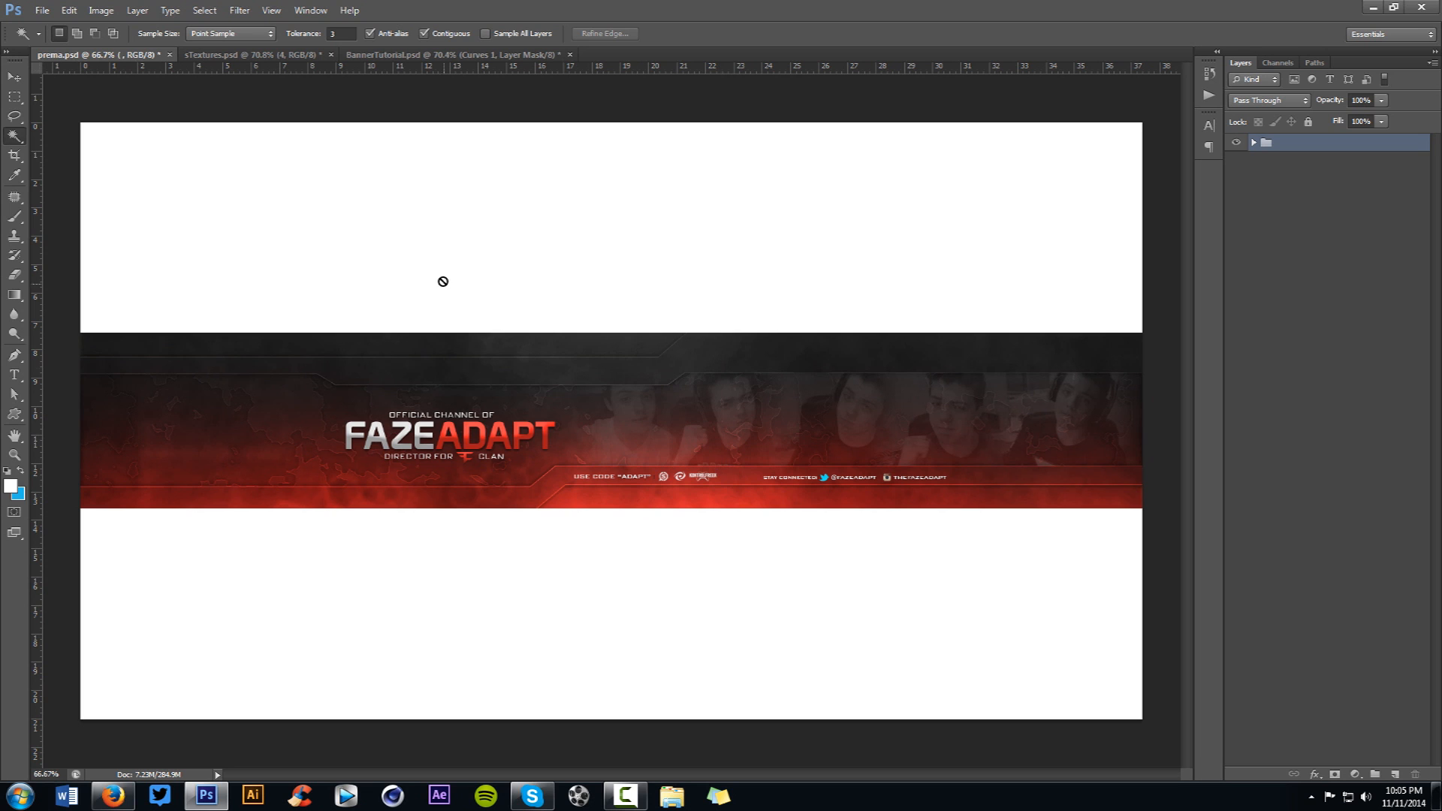
left_click(395, 54)
key("t")
left_click(605, 445)
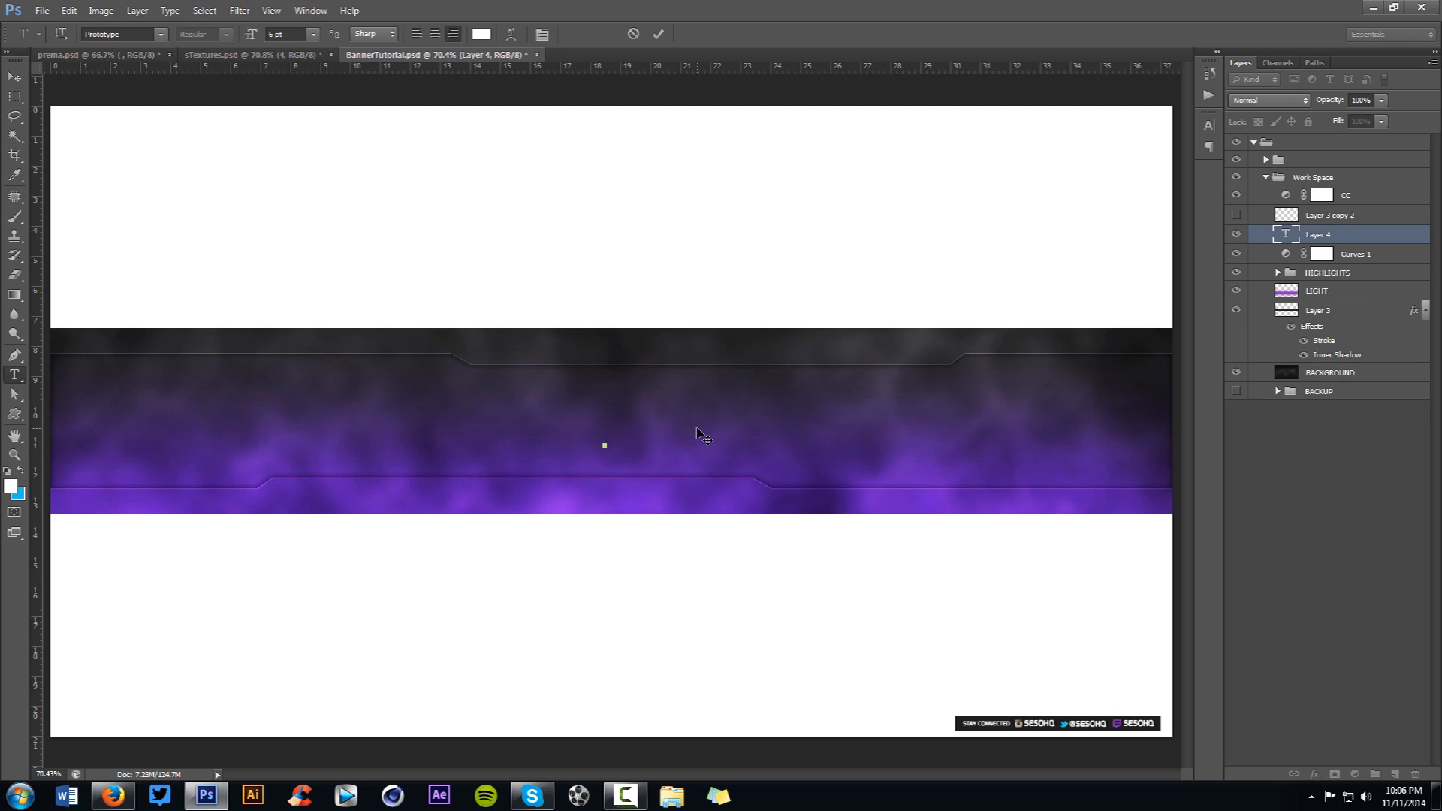
key("ctrl+a")
left_click(313, 34)
left_click(324, 208)
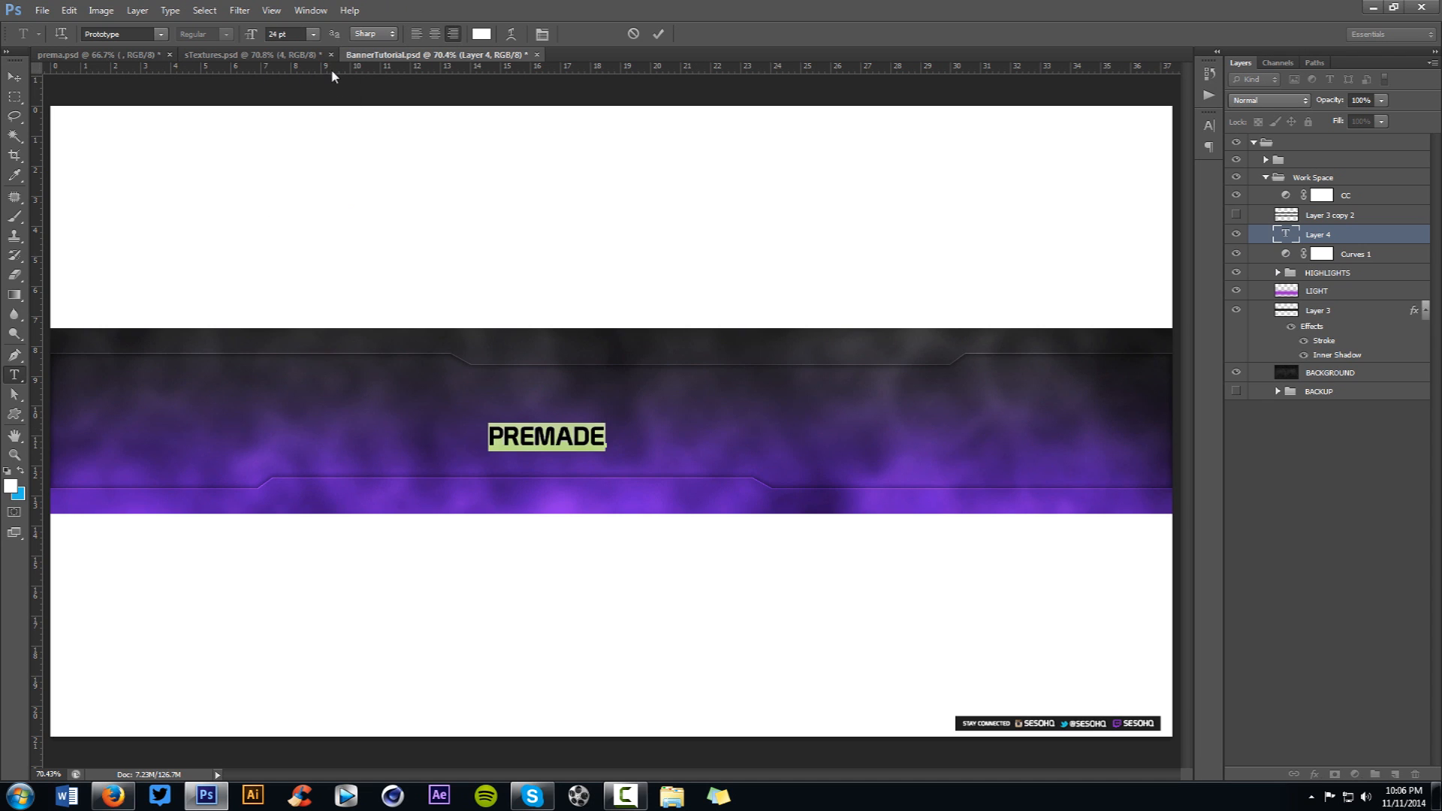
- Enlarge the PREMADE text to about 49 pt and commit it
left_click(282, 33)
key("Up")
key("Up")
key("Up")
key("Up")
key("Up")
key("Up")
key("Up")
key("Up")
key("Up")
key("Up")
key("Up")
key("Up")
key("Up")
key("Up")
key("Up")
key("Up")
key("Up")
key("Up")
key("Up")
key("Up")
key("Up")
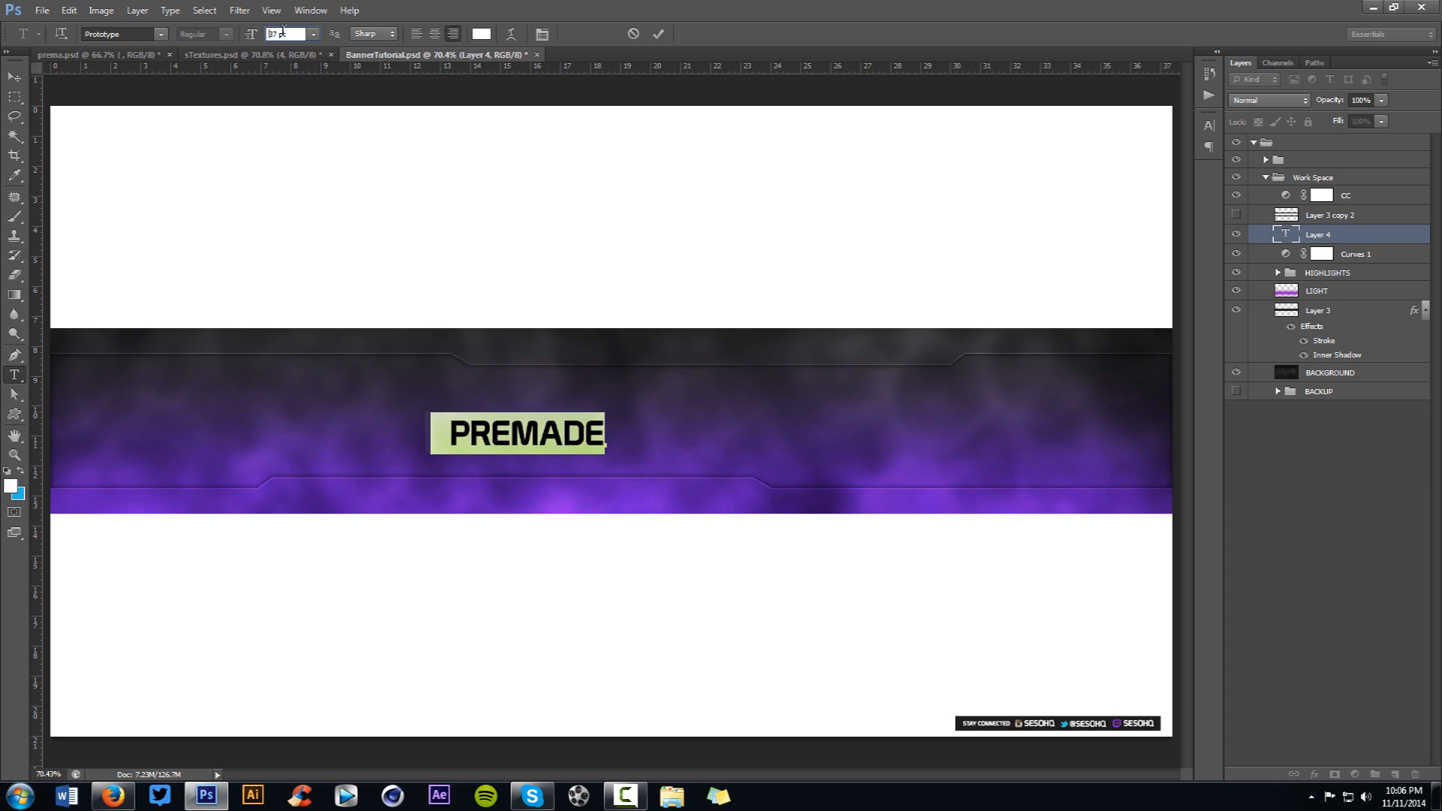
key("Up")
key("Up")
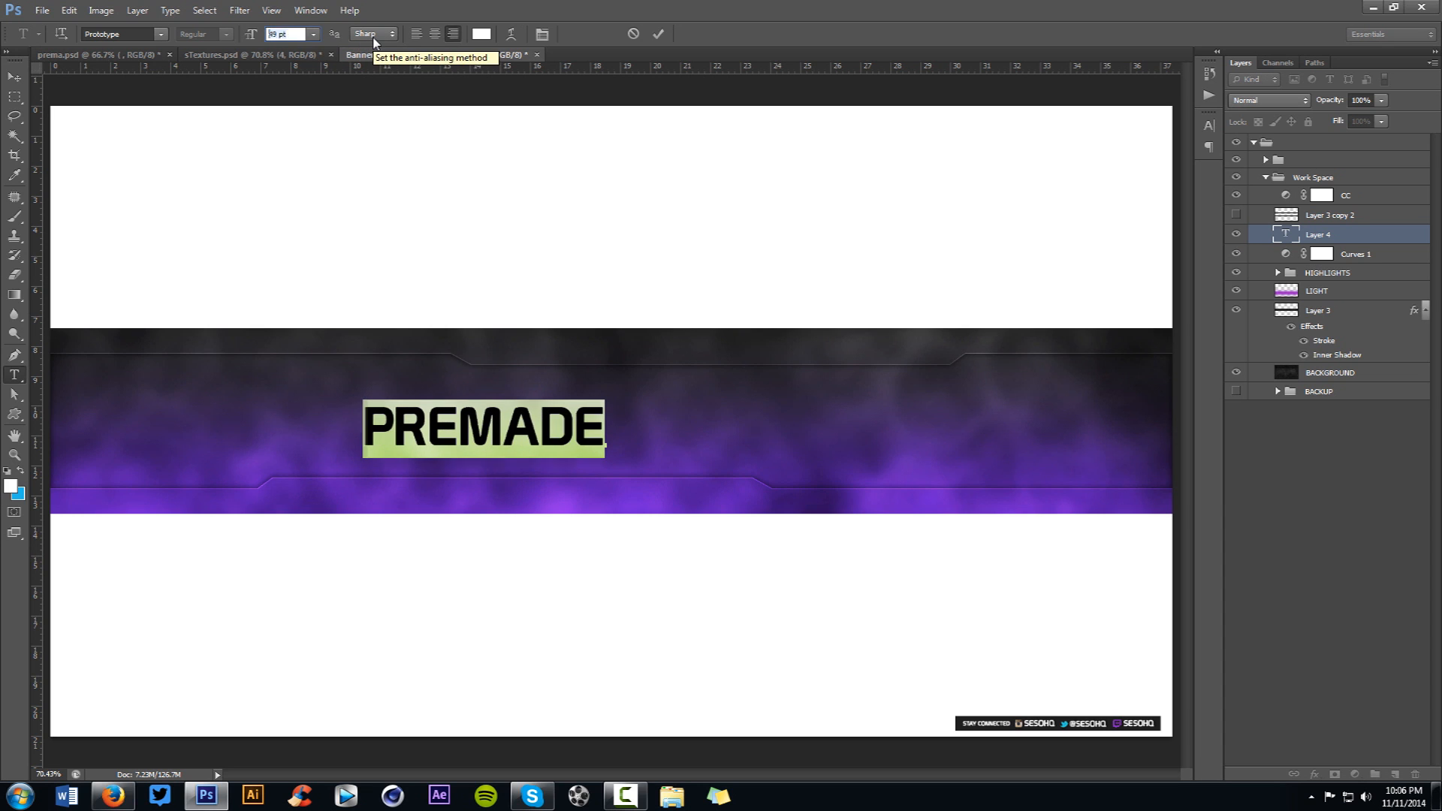
left_click(659, 35)
- Move the PREMADE text to the centre of the strip, show the guides and nudge it right towards the centre guide
key("v")
left_click_drag(506, 359, 647, 375)
key("ctrl+semicolon")
key("Right")
key("Right")
key("Right")
key("Right")
key("Right")
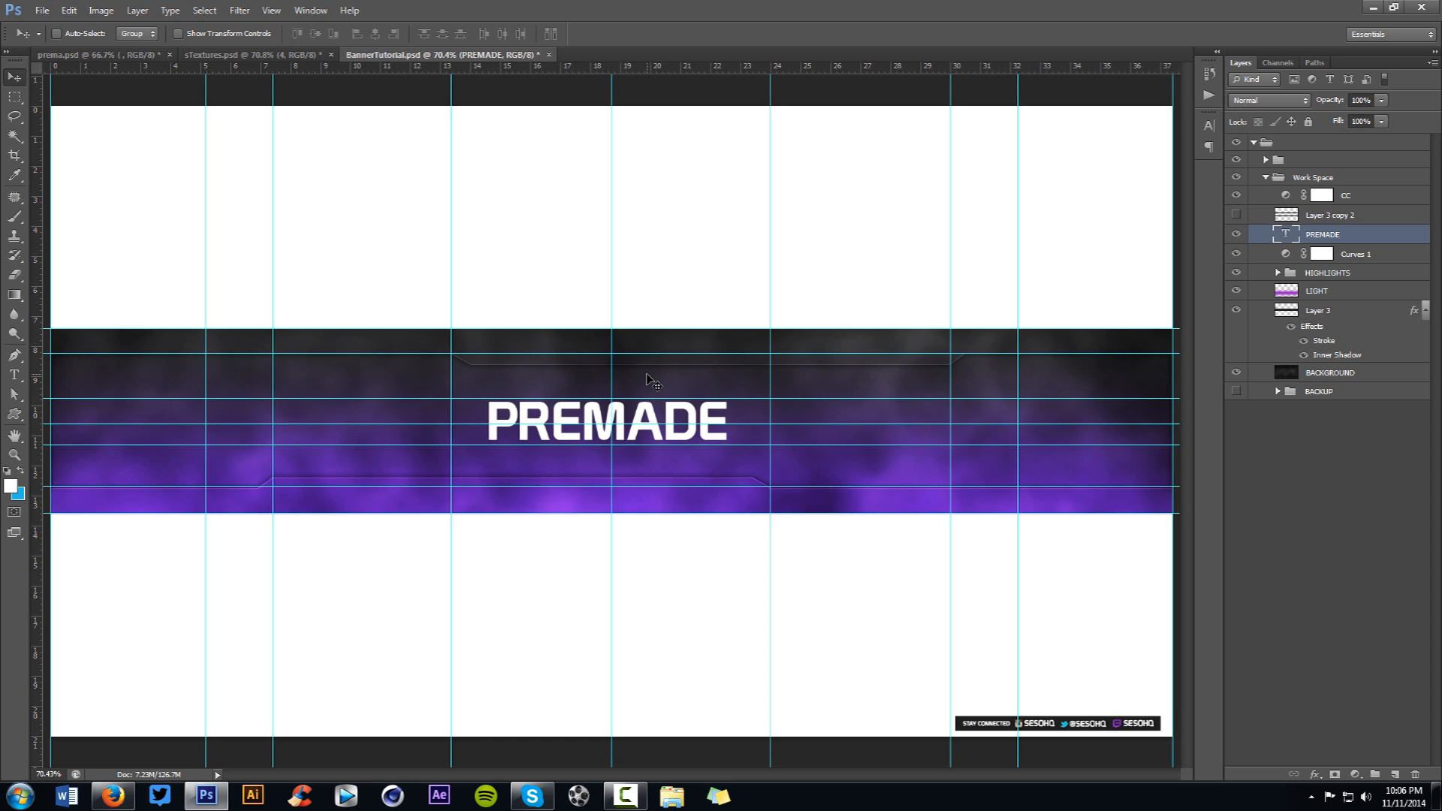
- Hide the guides and recolour the letters MADE in the PREMADE title to purple #8a44ef
key("ctrl+semicolon")
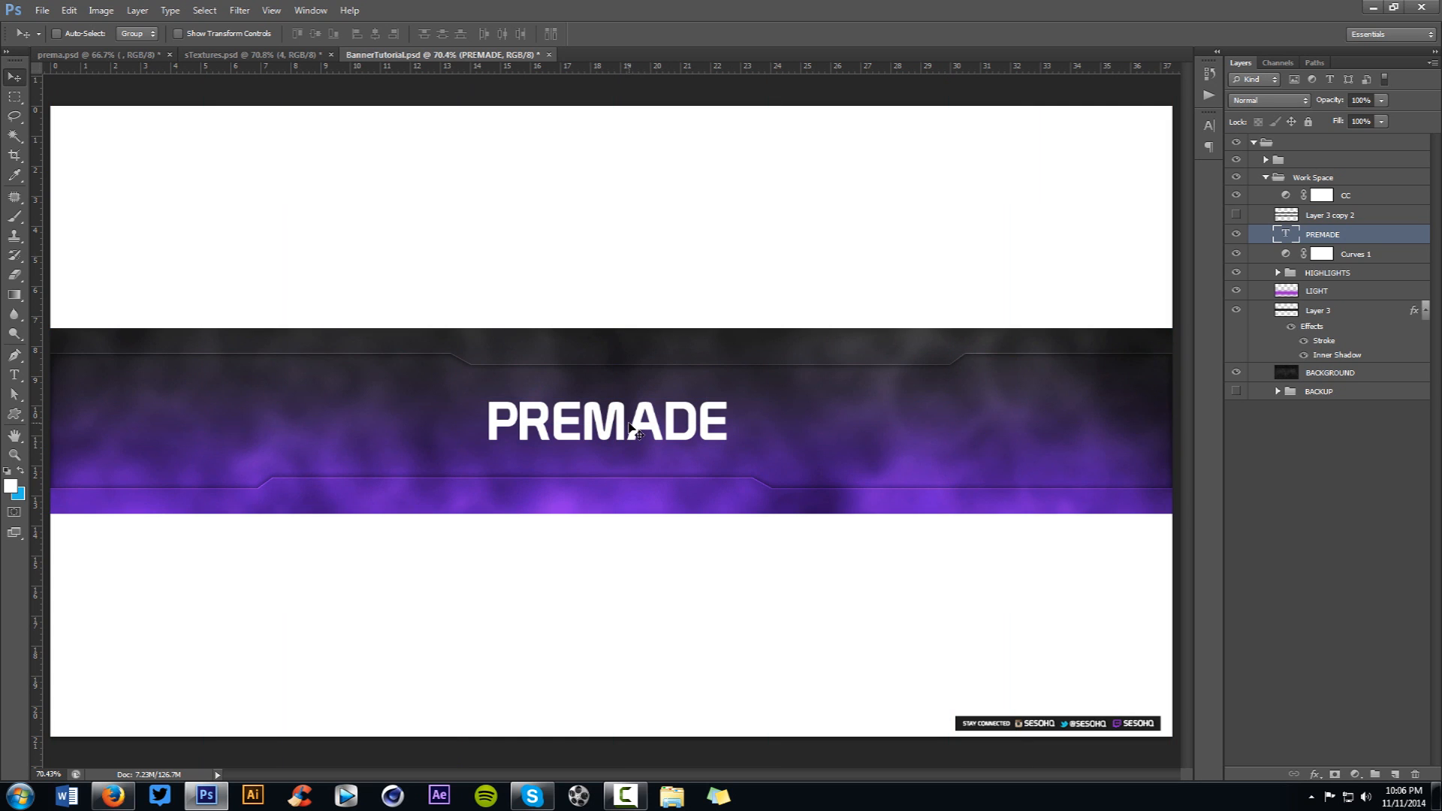
key("t")
left_click_drag(584, 419, 689, 424)
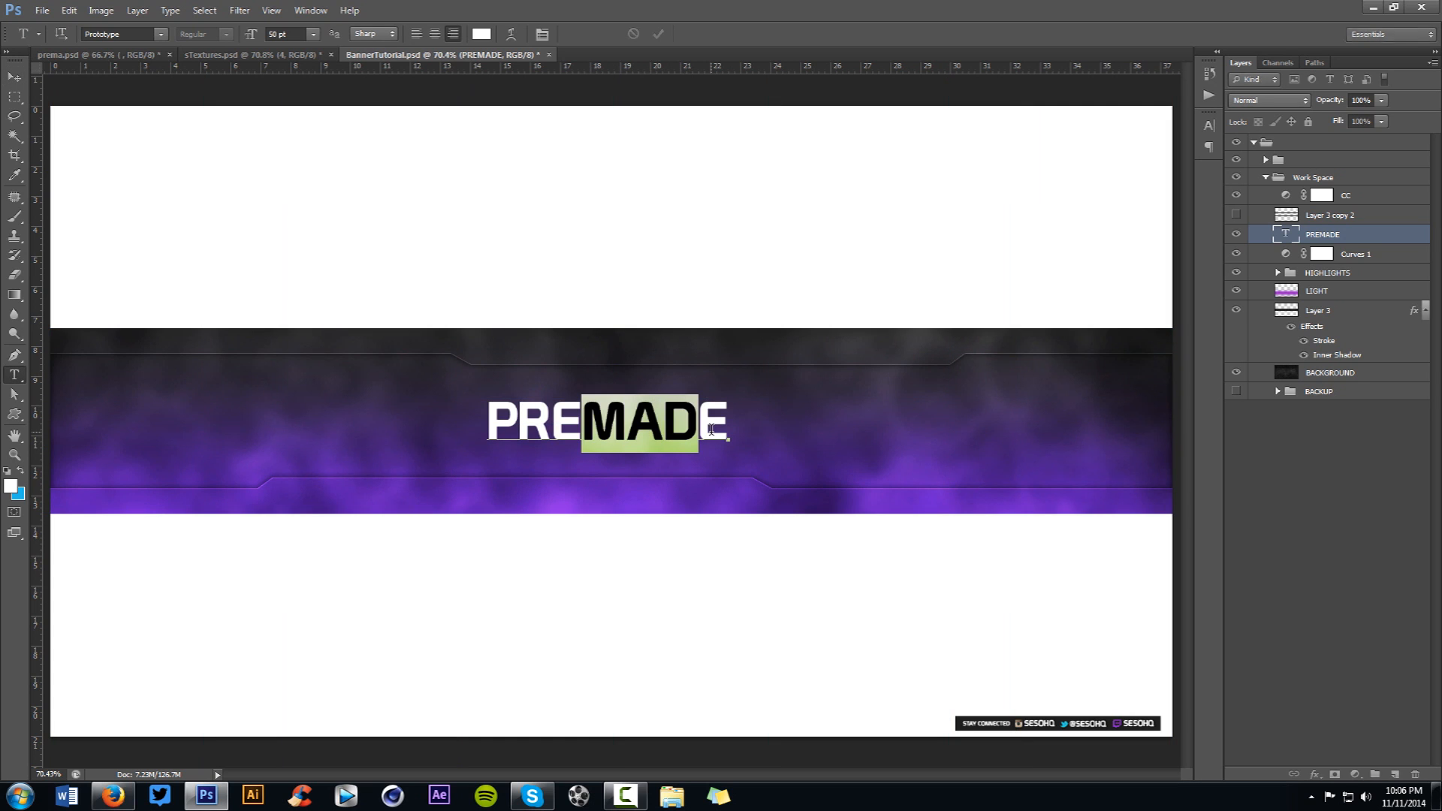
left_click(593, 411)
left_click(684, 419, "shift")
left_click(727, 421, "shift")
left_click(481, 34)
left_click_drag(744, 294, 1027, 496)
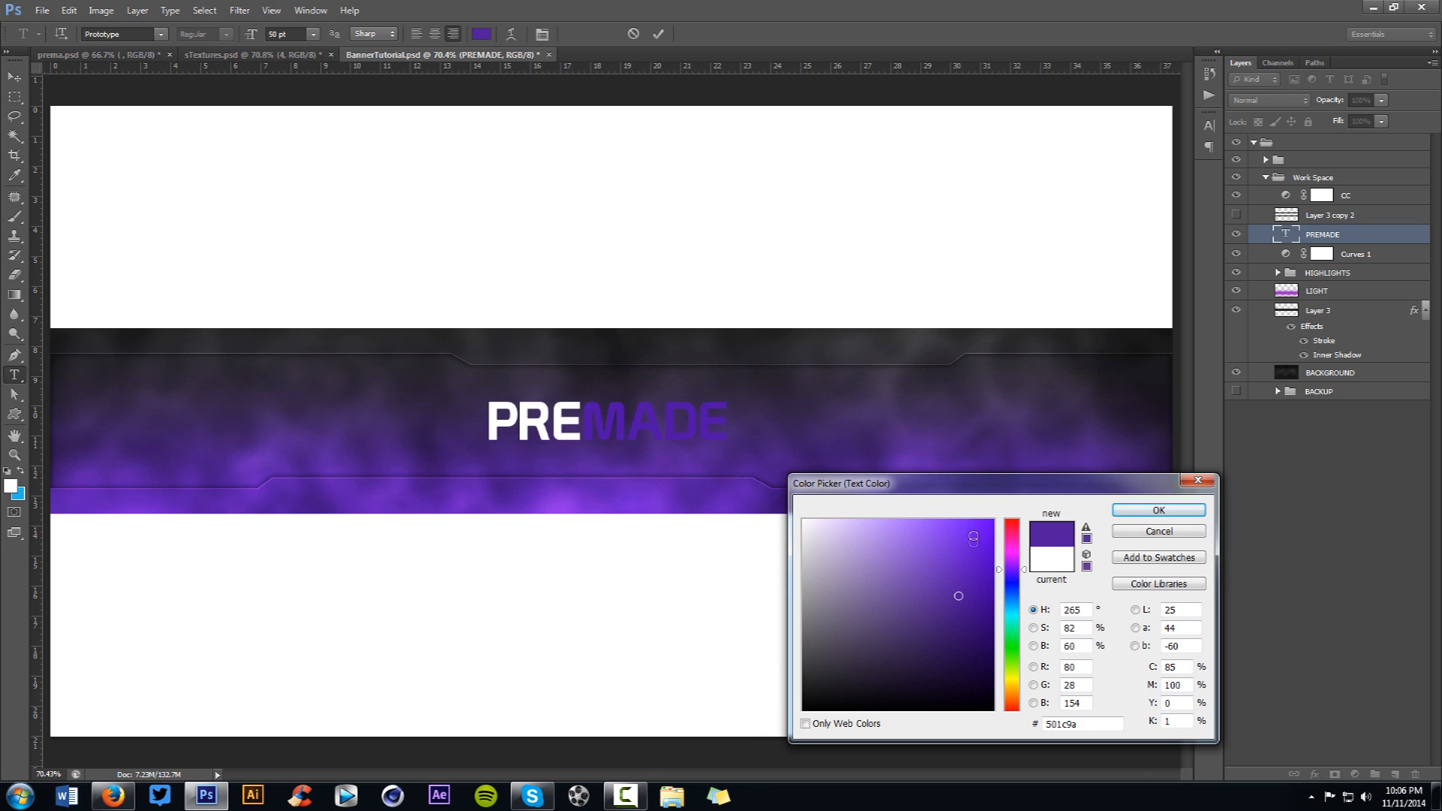
left_click(968, 544)
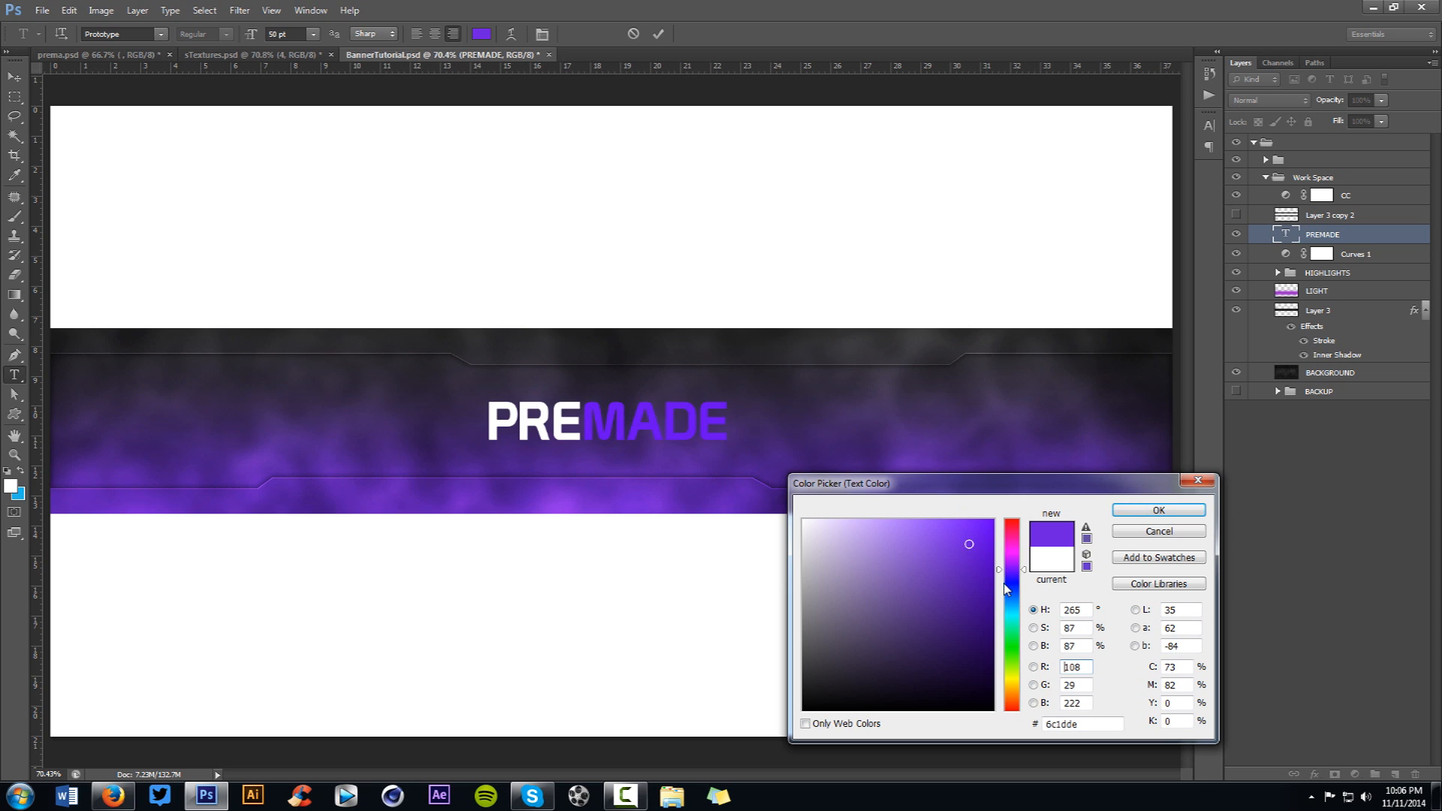
left_click(942, 532)
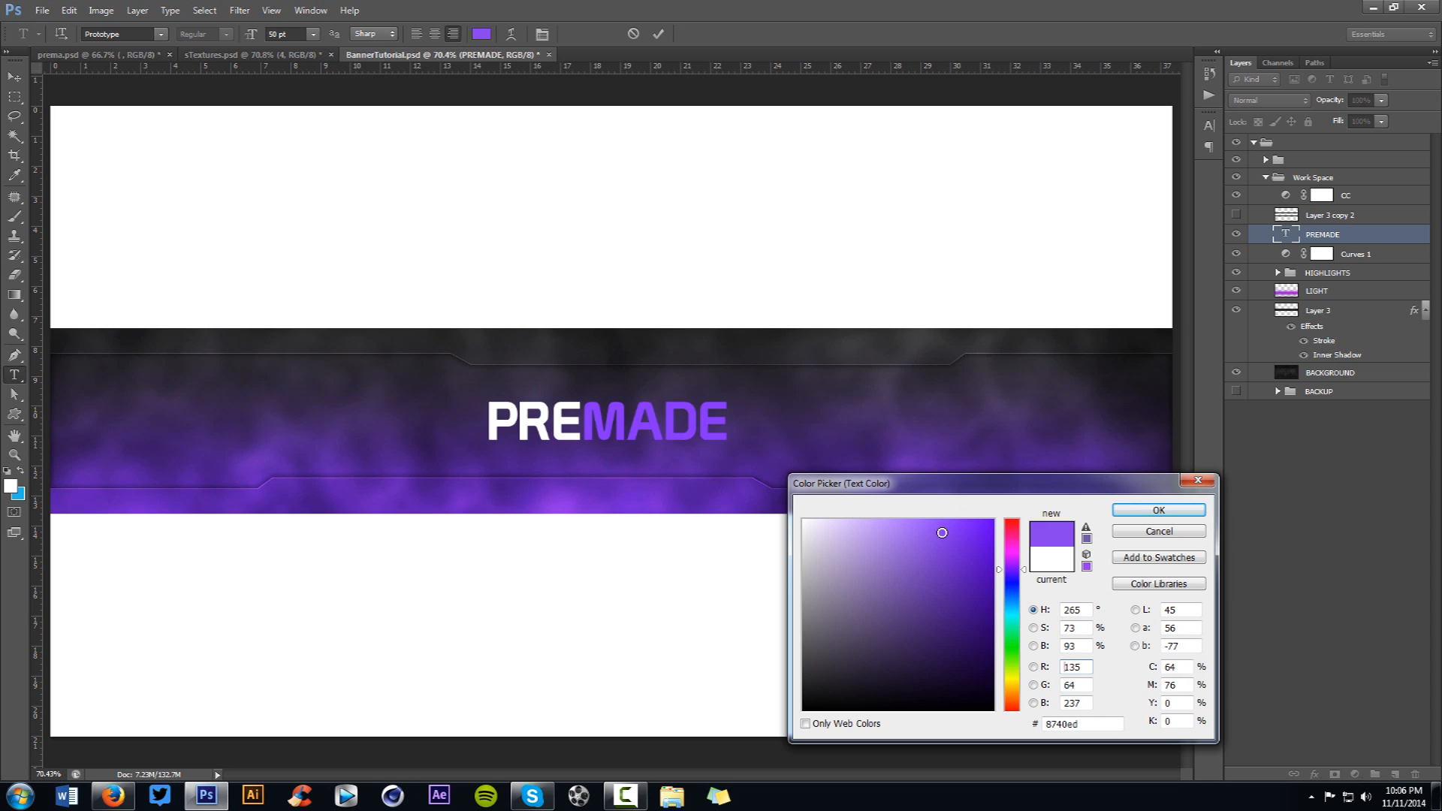
left_click(938, 531)
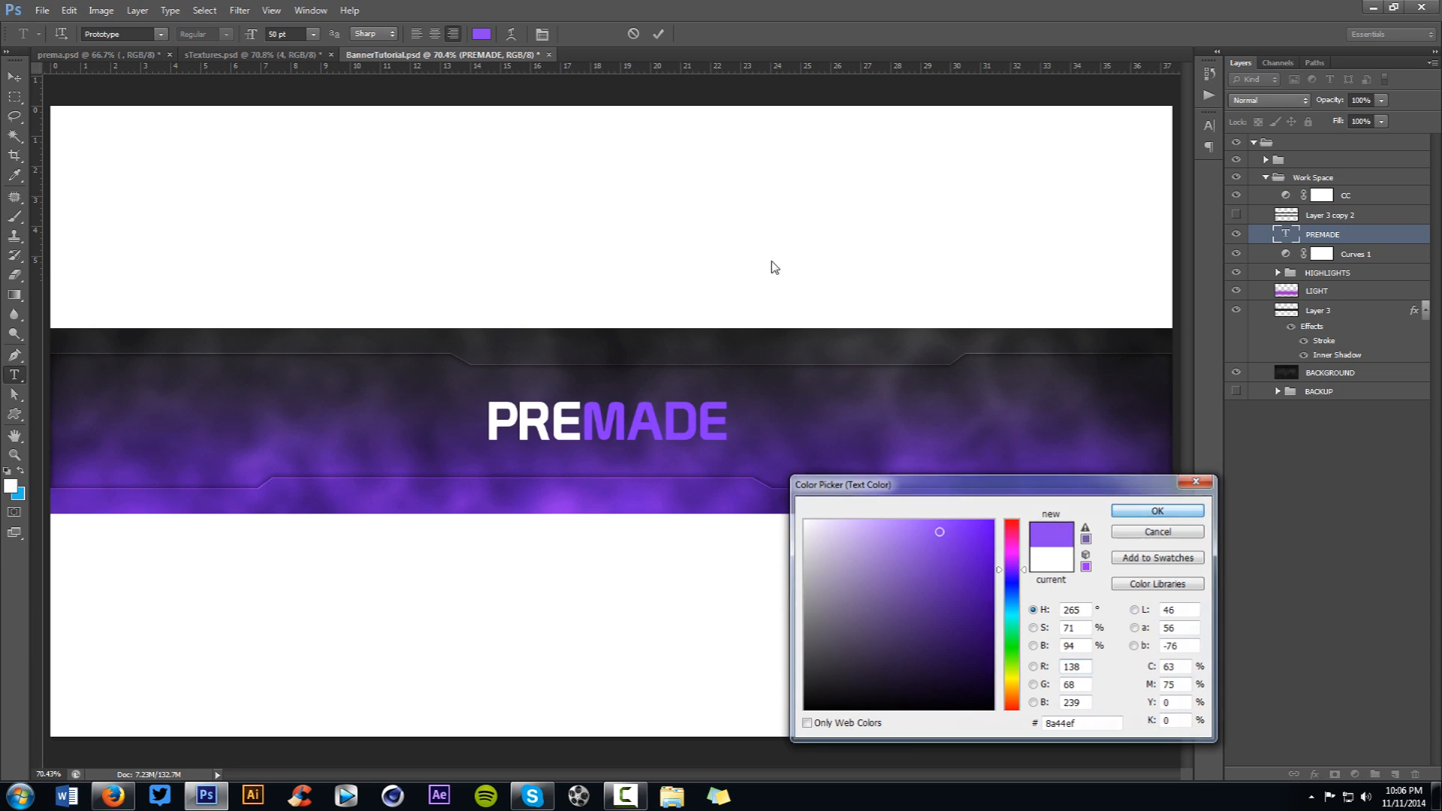
left_click(1145, 513)
- Add a smooth Inner Bevel to the PREMADE text layer with 565% depth and 70 px size
double_click(1364, 243)
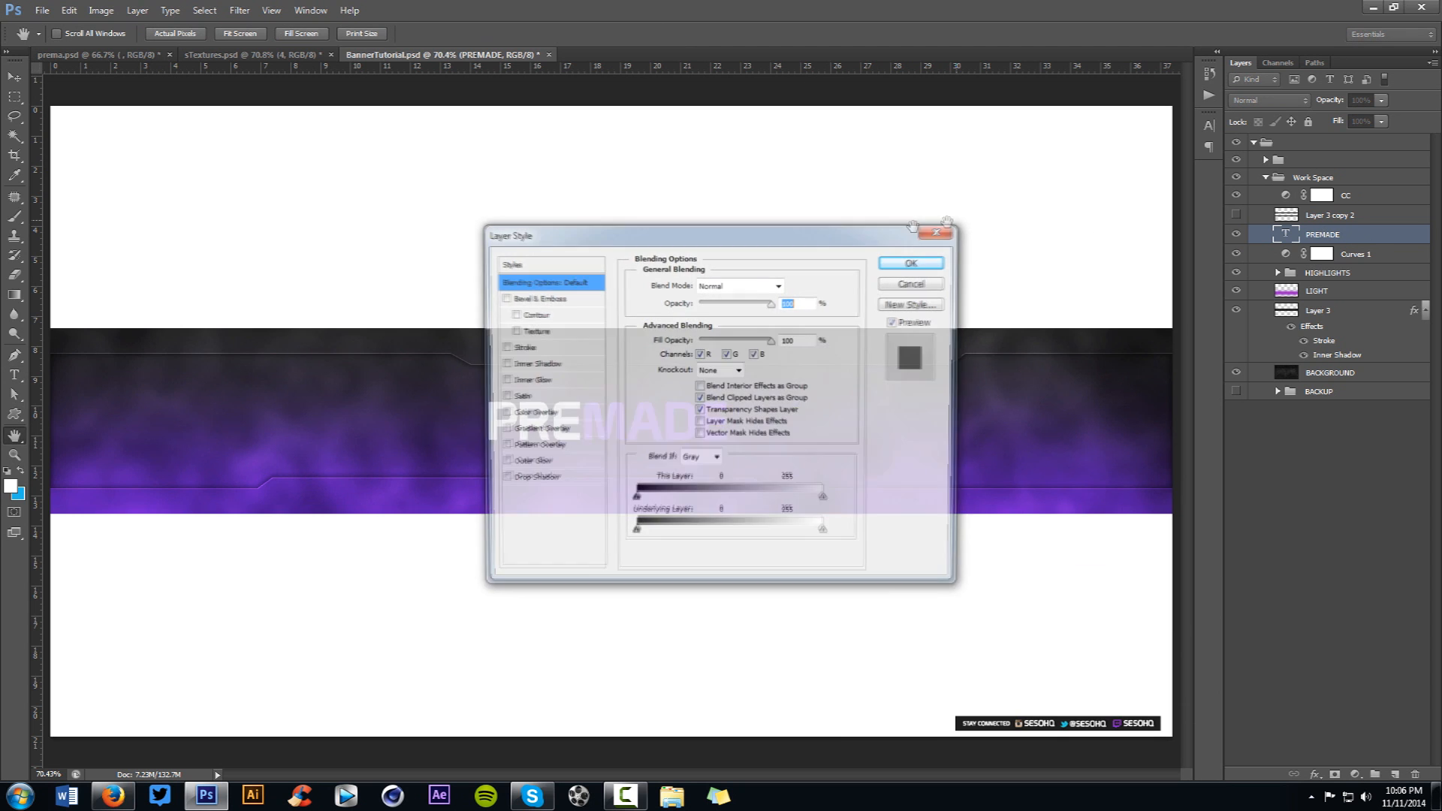
left_click_drag(638, 229, 978, 182)
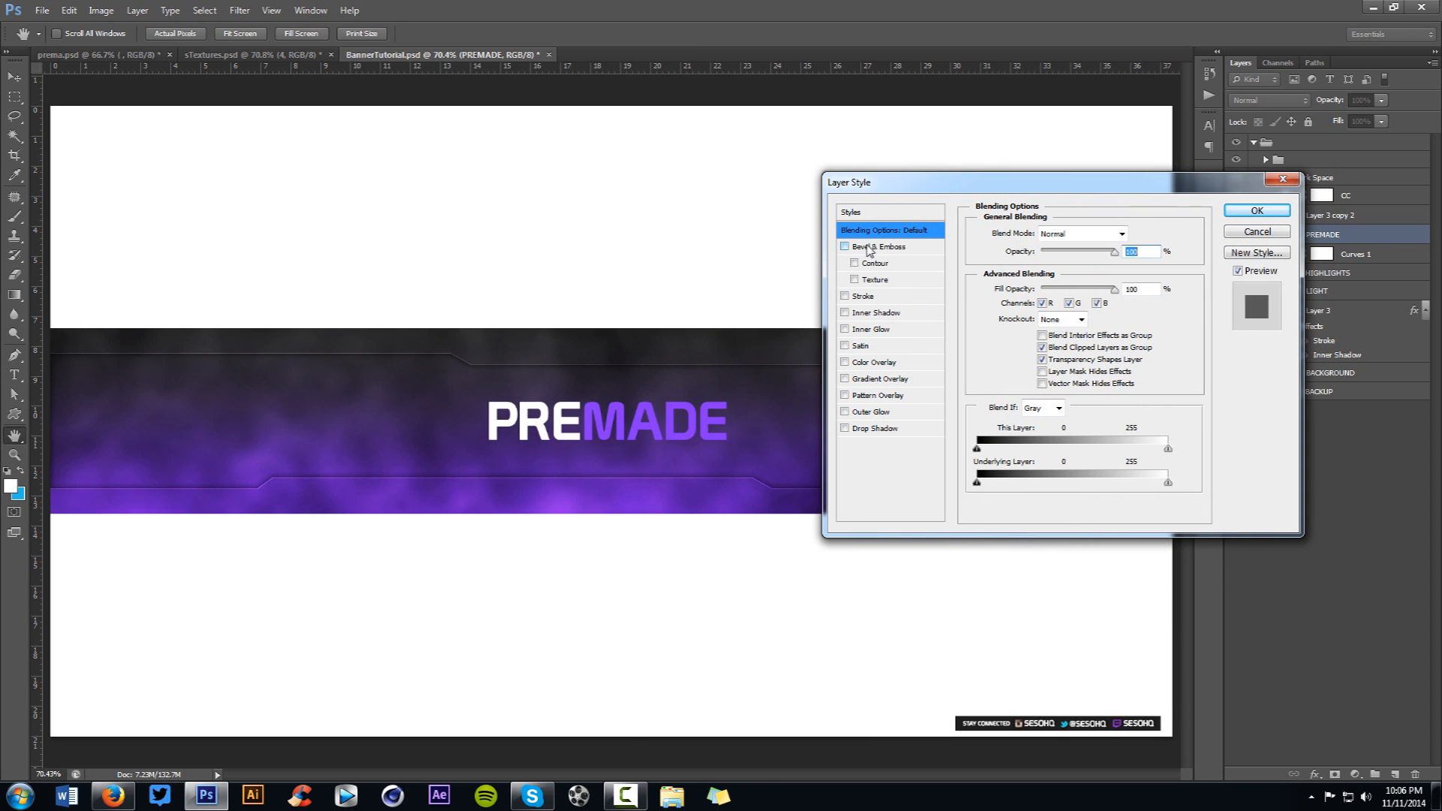
left_click(877, 248)
left_click_drag(1039, 278, 1078, 282)
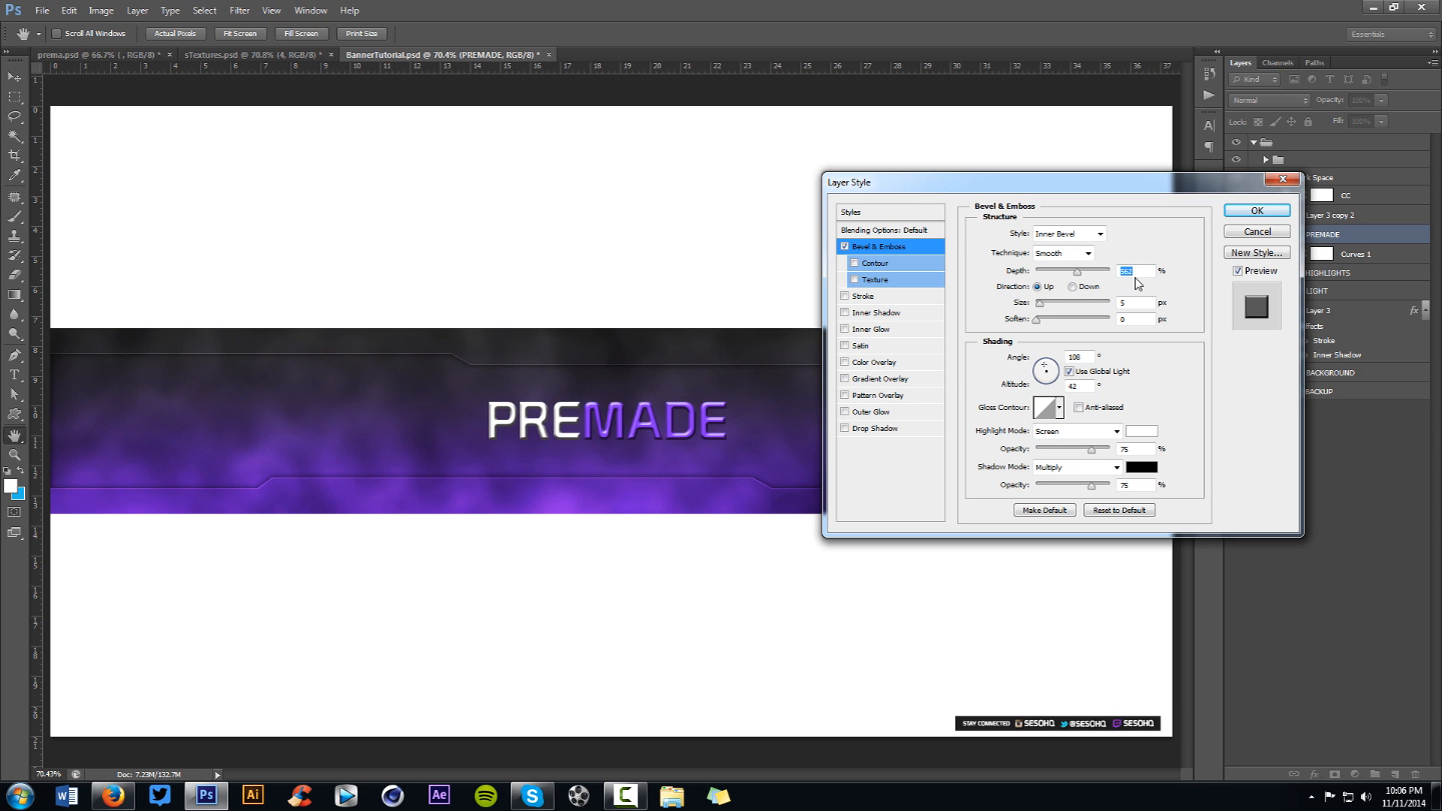
type("565")
left_click_drag(1041, 307, 1062, 308)
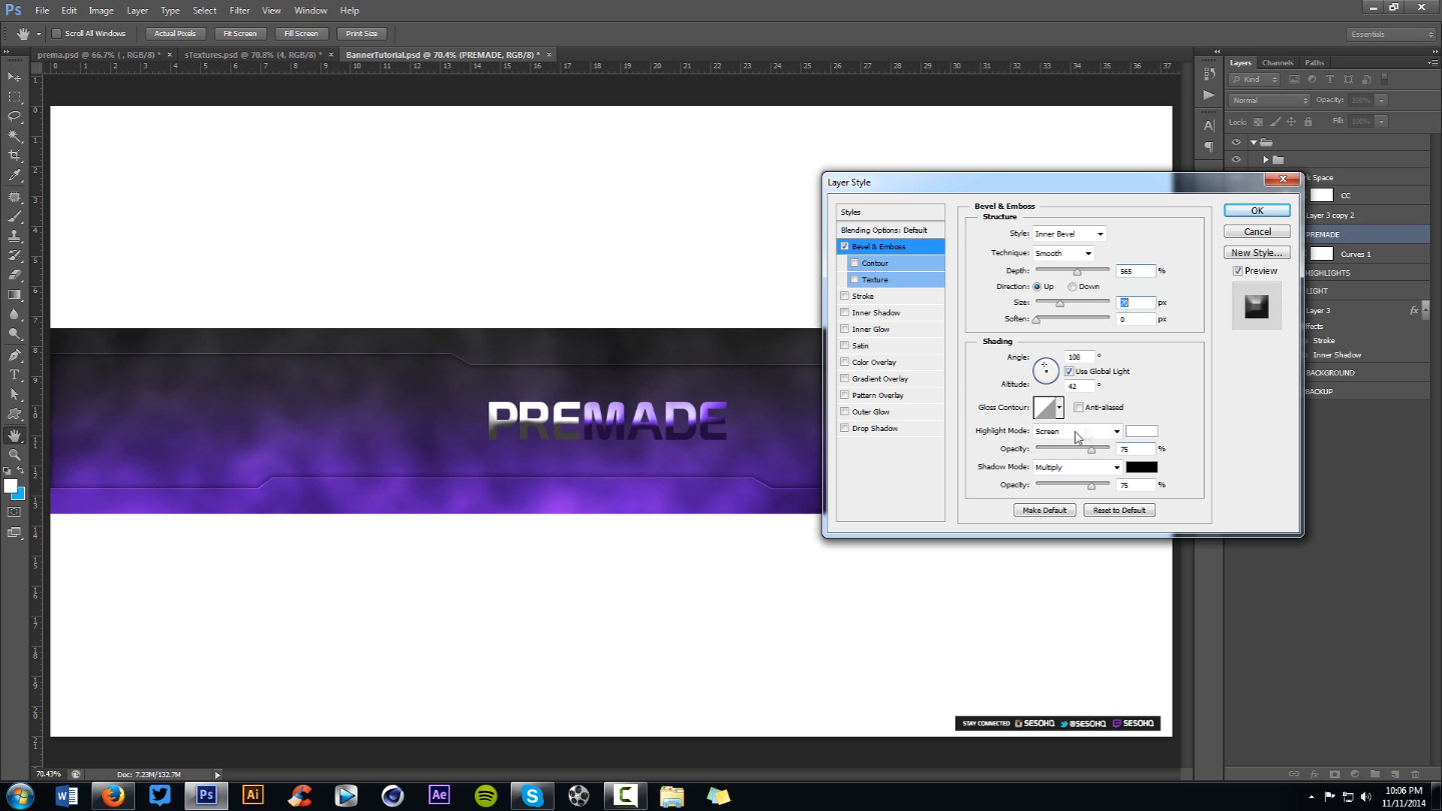
- Set the bevel's shadow colour to #242424 at 26% opacity and its highlight colour to dark grey at 7% opacity
left_click(1142, 467)
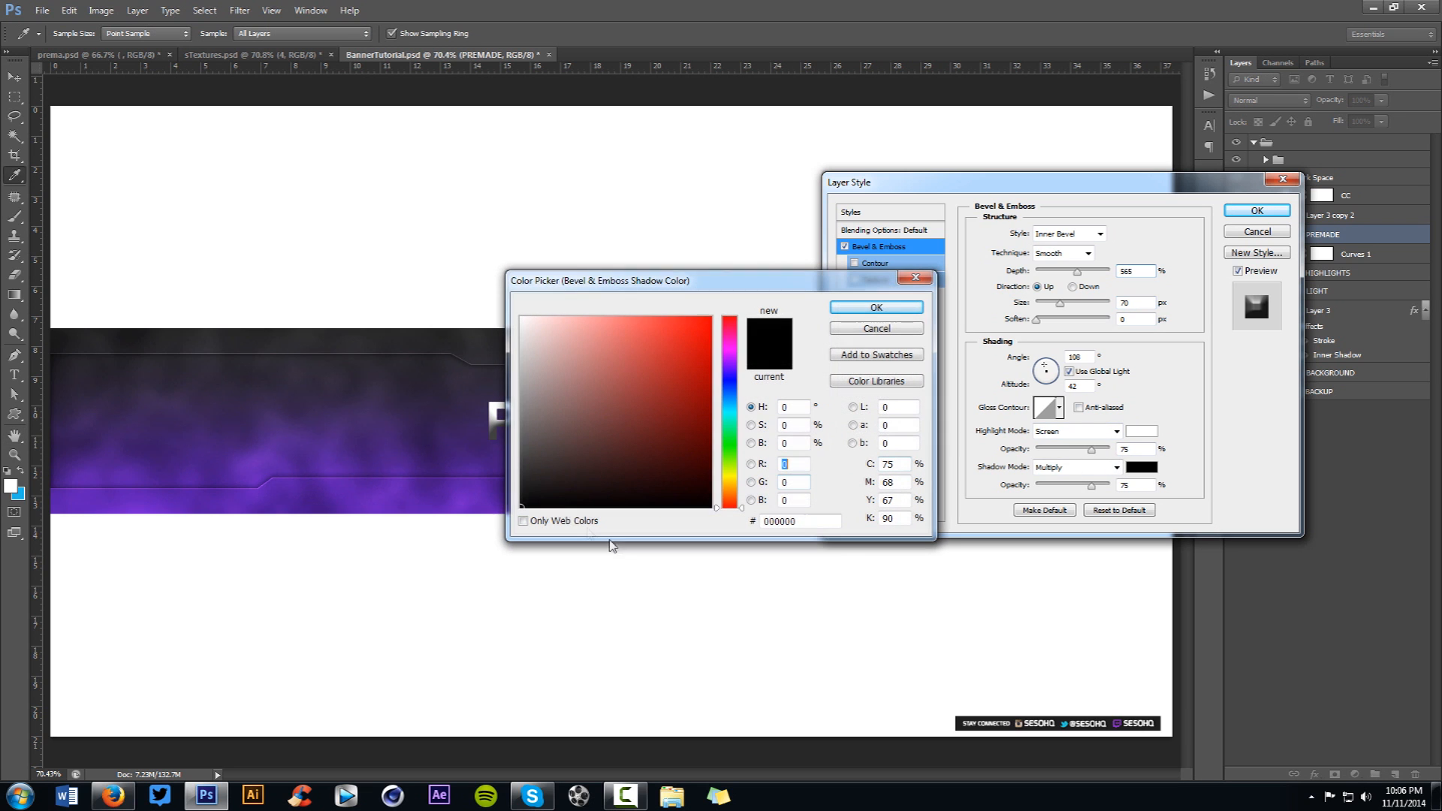
left_click(521, 480)
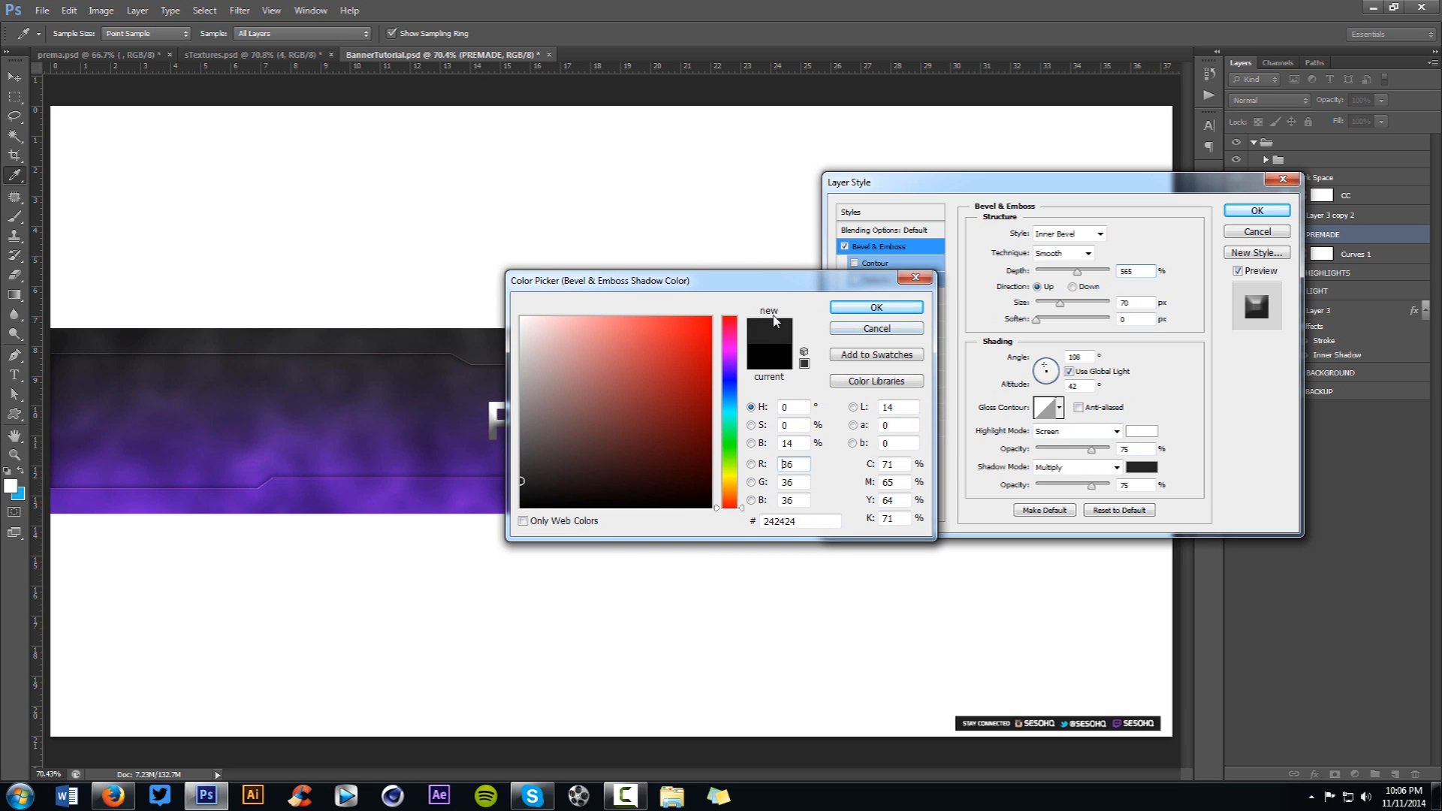
left_click(875, 307)
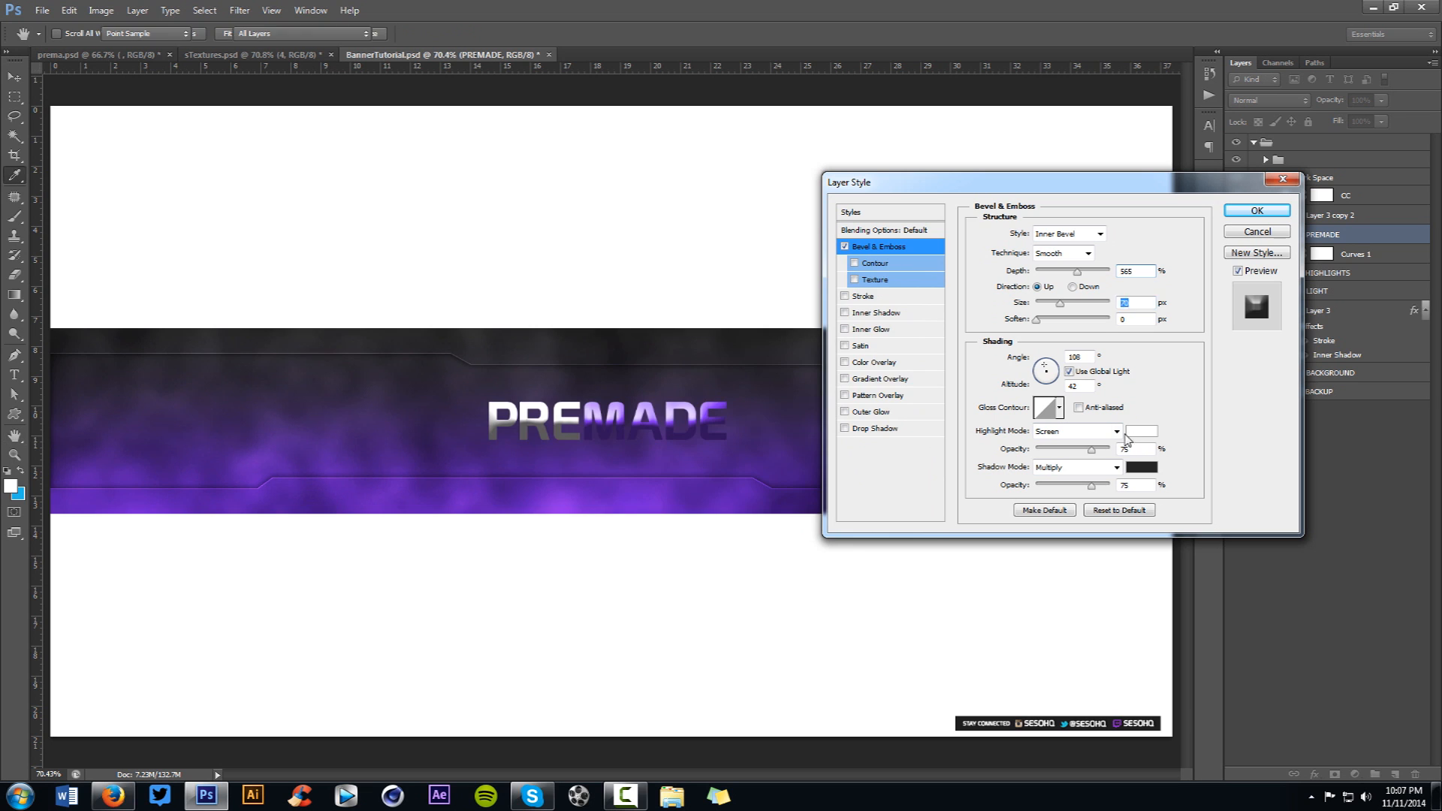
left_click(1141, 431)
left_click(443, 405)
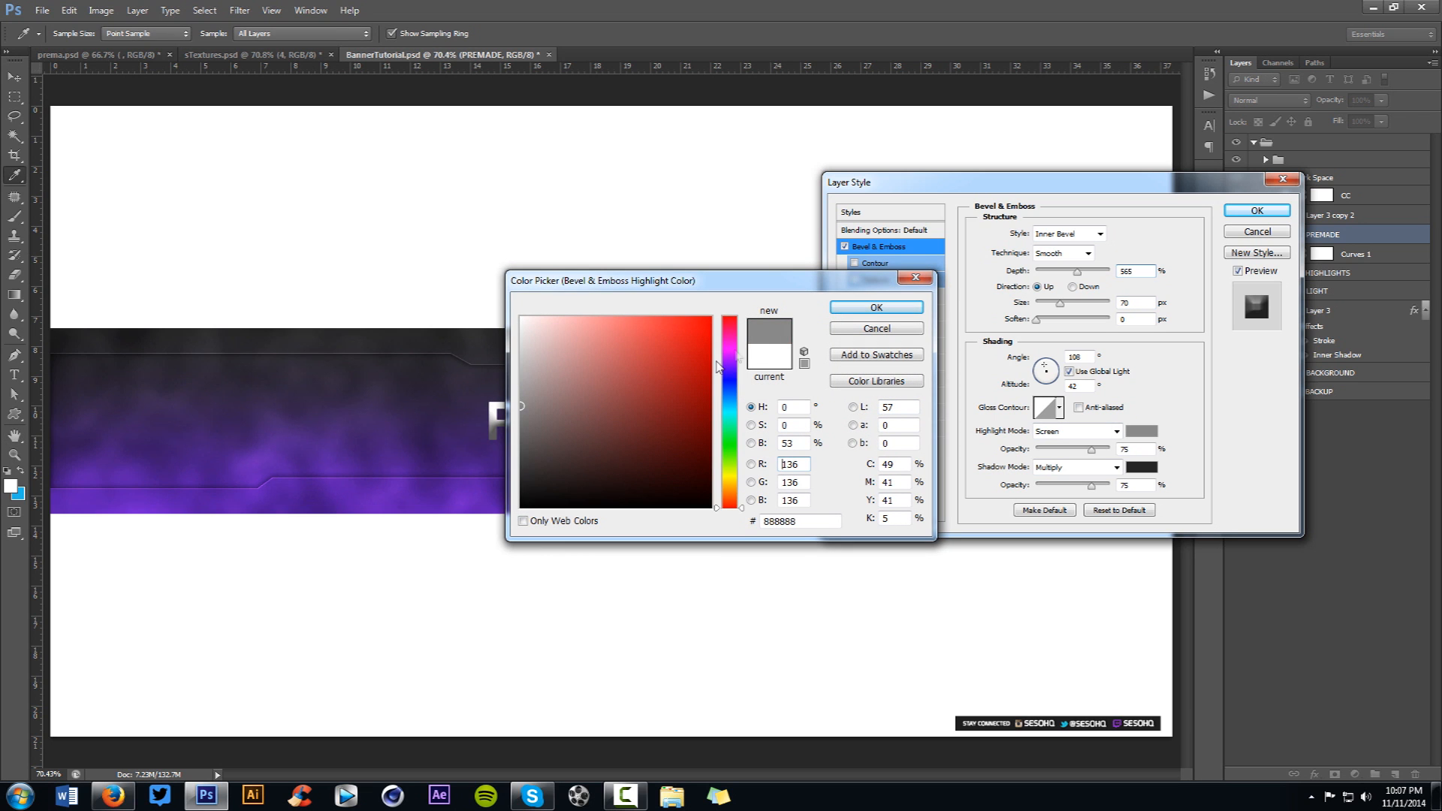
mouse_move(650, 393)
left_mouse_down()
mouse_move(511, 418)
mouse_move(477, 442)
left_mouse_up()
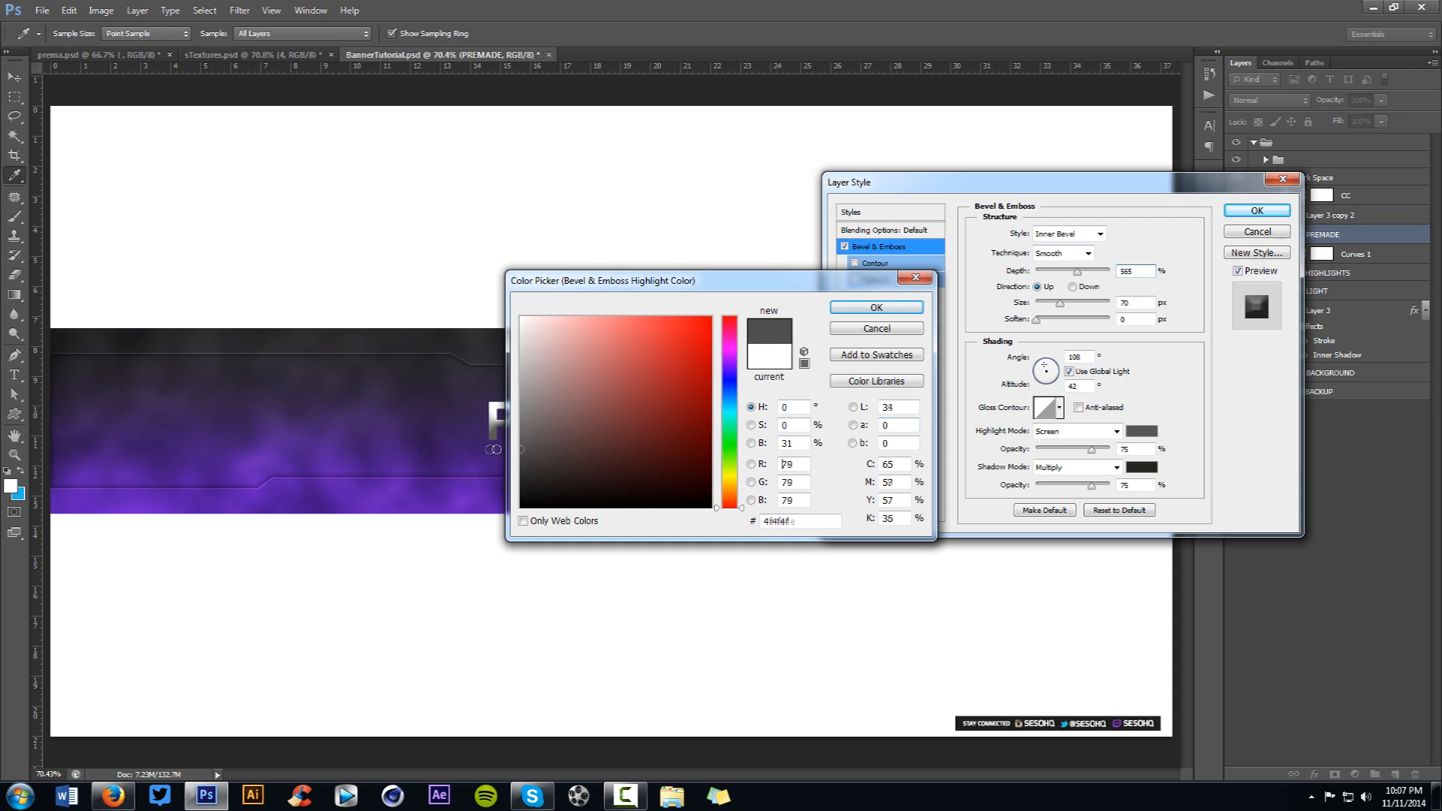
left_click(863, 310)
left_click_drag(1091, 485, 1054, 487)
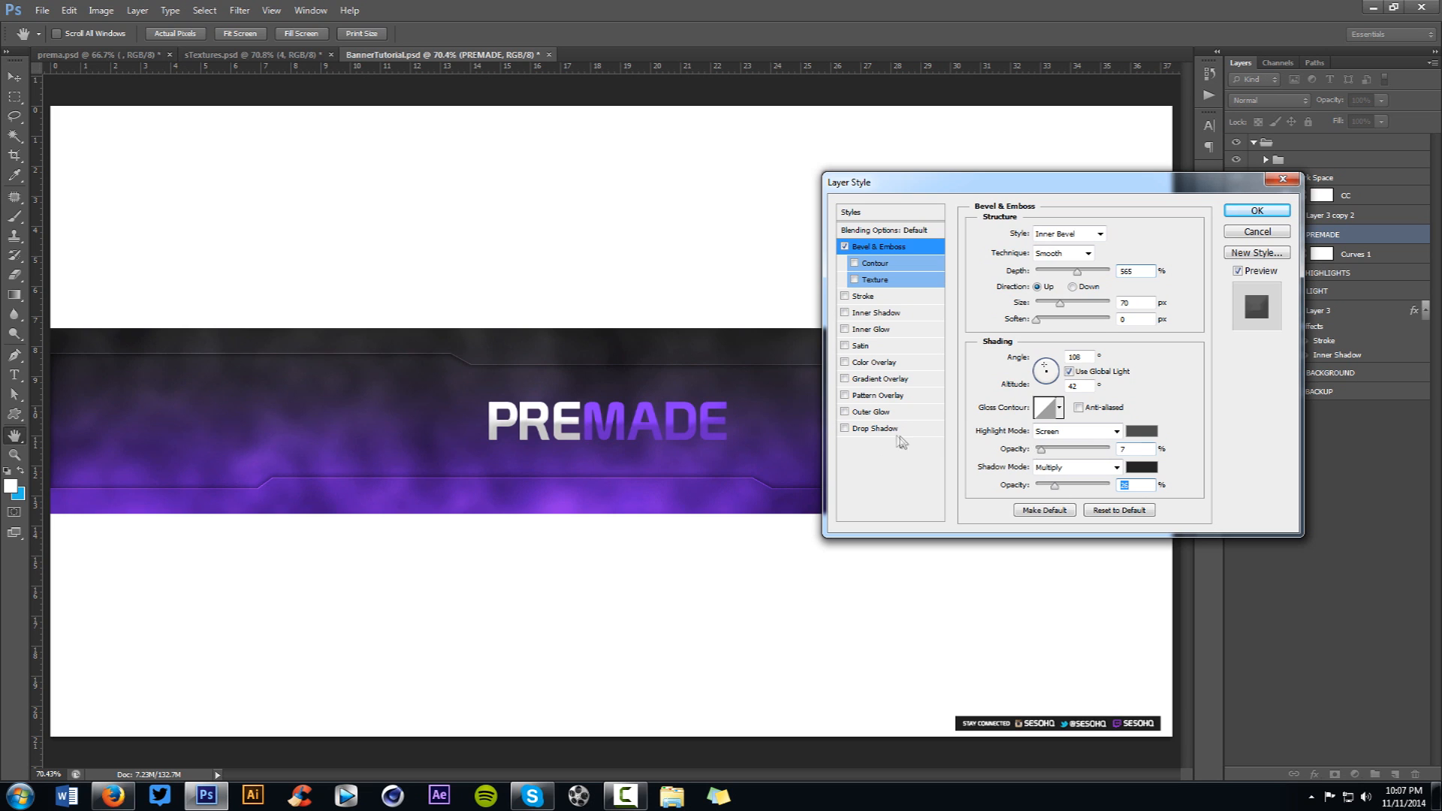
- Add a black Multiply drop shadow to the PREMADE text with a 2 px distance and reduced opacity
left_click(875, 428)
left_click(1141, 298)
key("Down")
left_click_drag(1076, 254, 1067, 253)
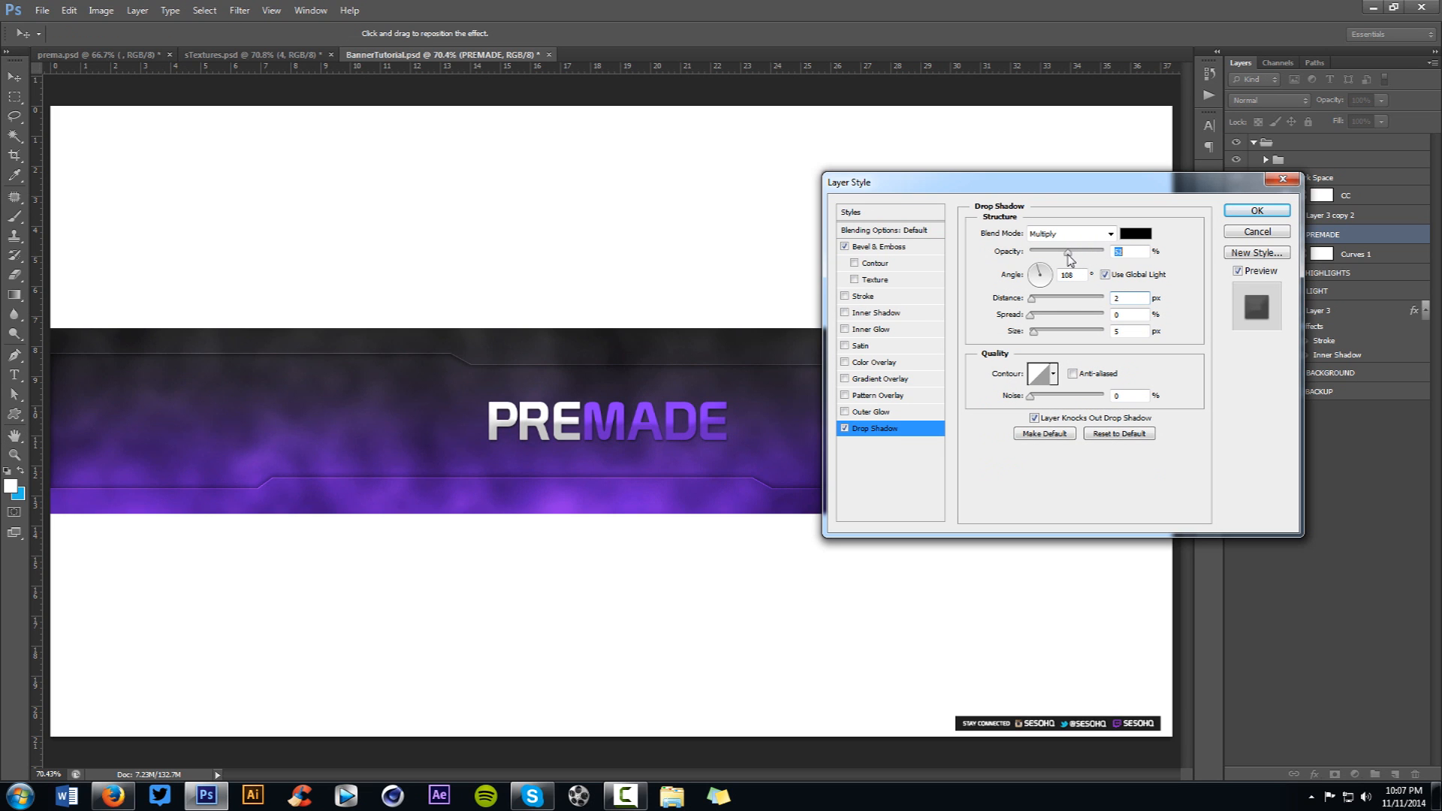
type("5")
left_click(1126, 298)
left_click(1124, 315)
- Add a linear gradient overlay to the PREMADE text running from dark grey to #999999
left_click(880, 379)
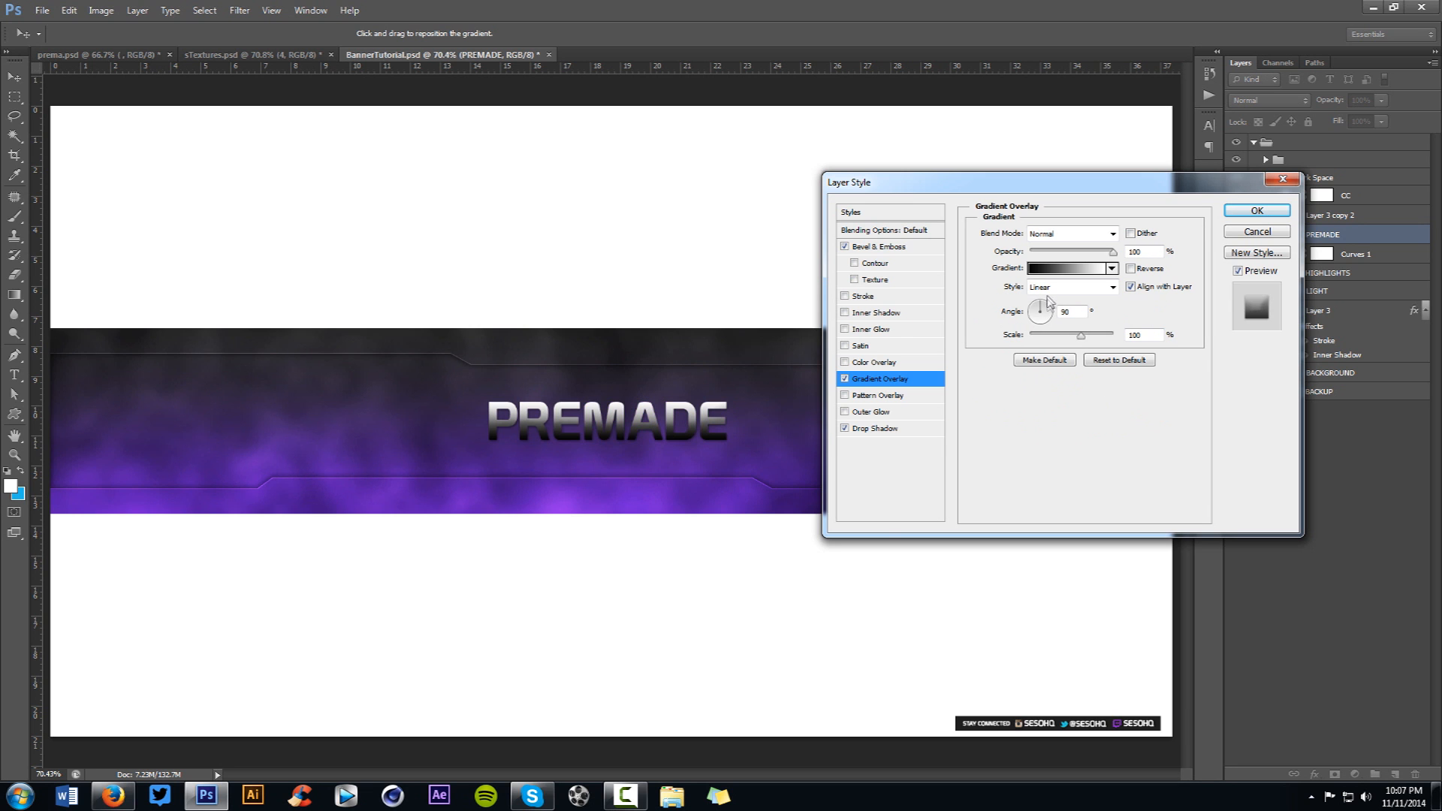
left_click(1067, 268)
double_click(576, 498)
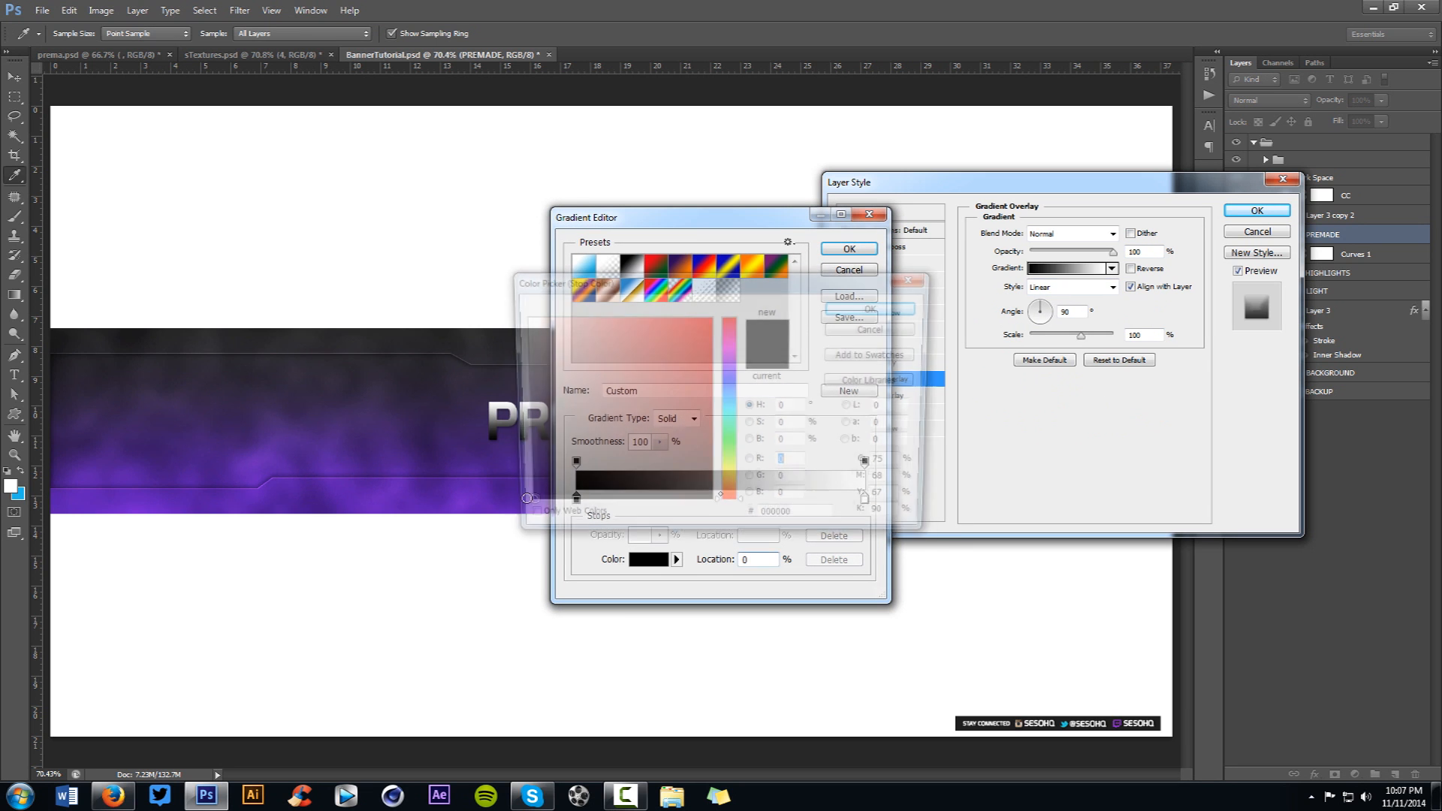
left_click(524, 475)
left_click(869, 312)
double_click(863, 499)
left_click(492, 410)
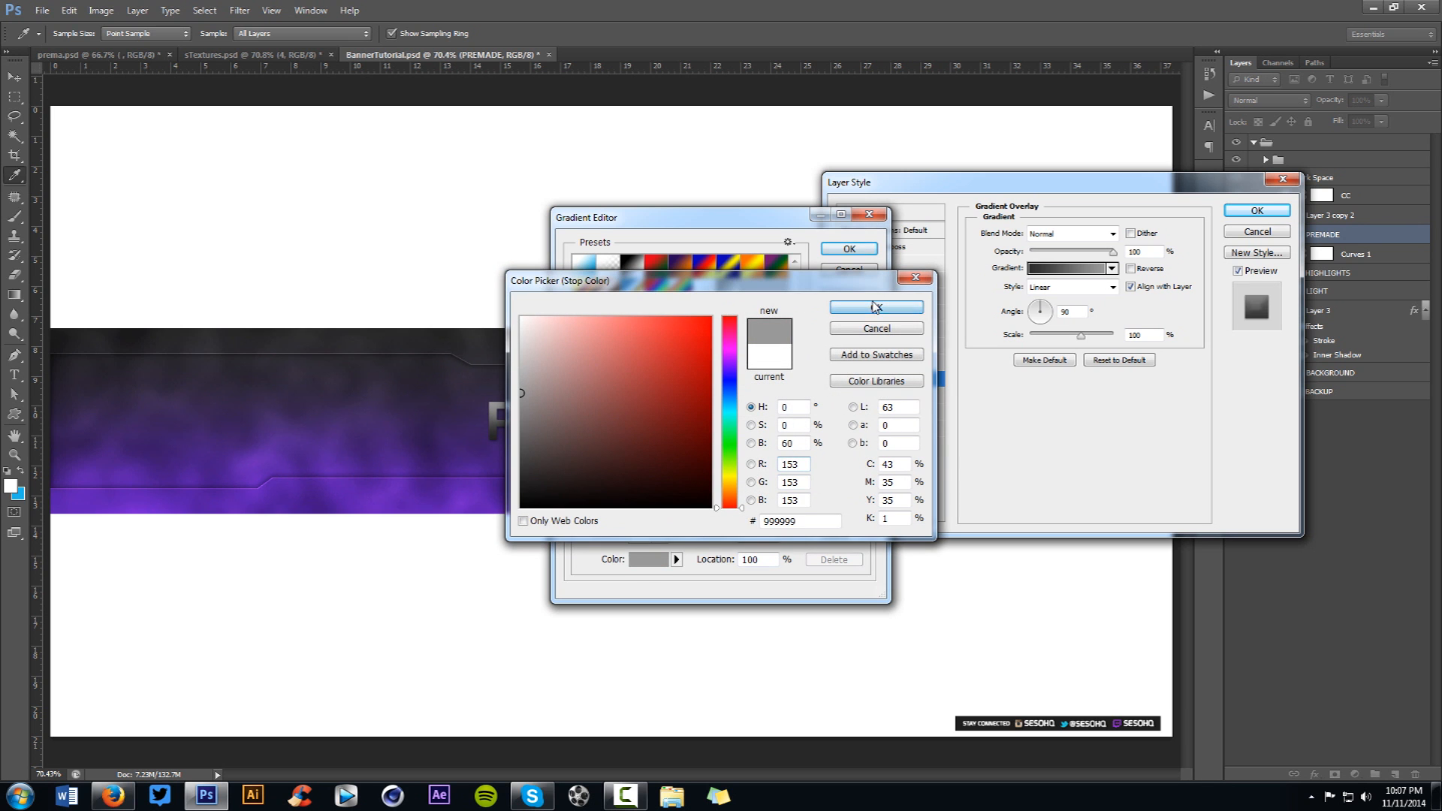
left_click(875, 308)
left_click(849, 248)
- Set the gradient overlay to Soft Light at about 39% opacity and apply the layer style
left_click(1066, 233)
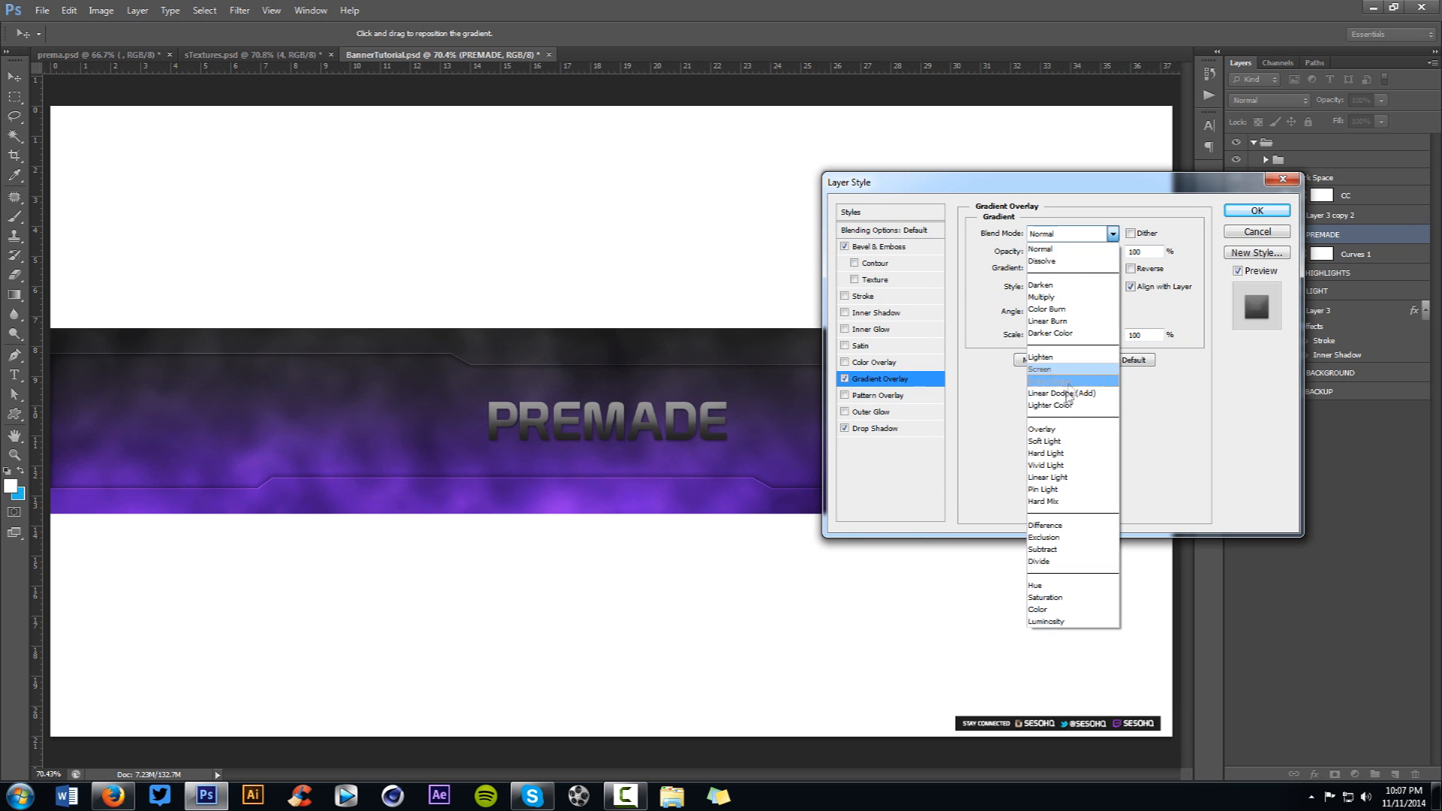
left_click(1051, 441)
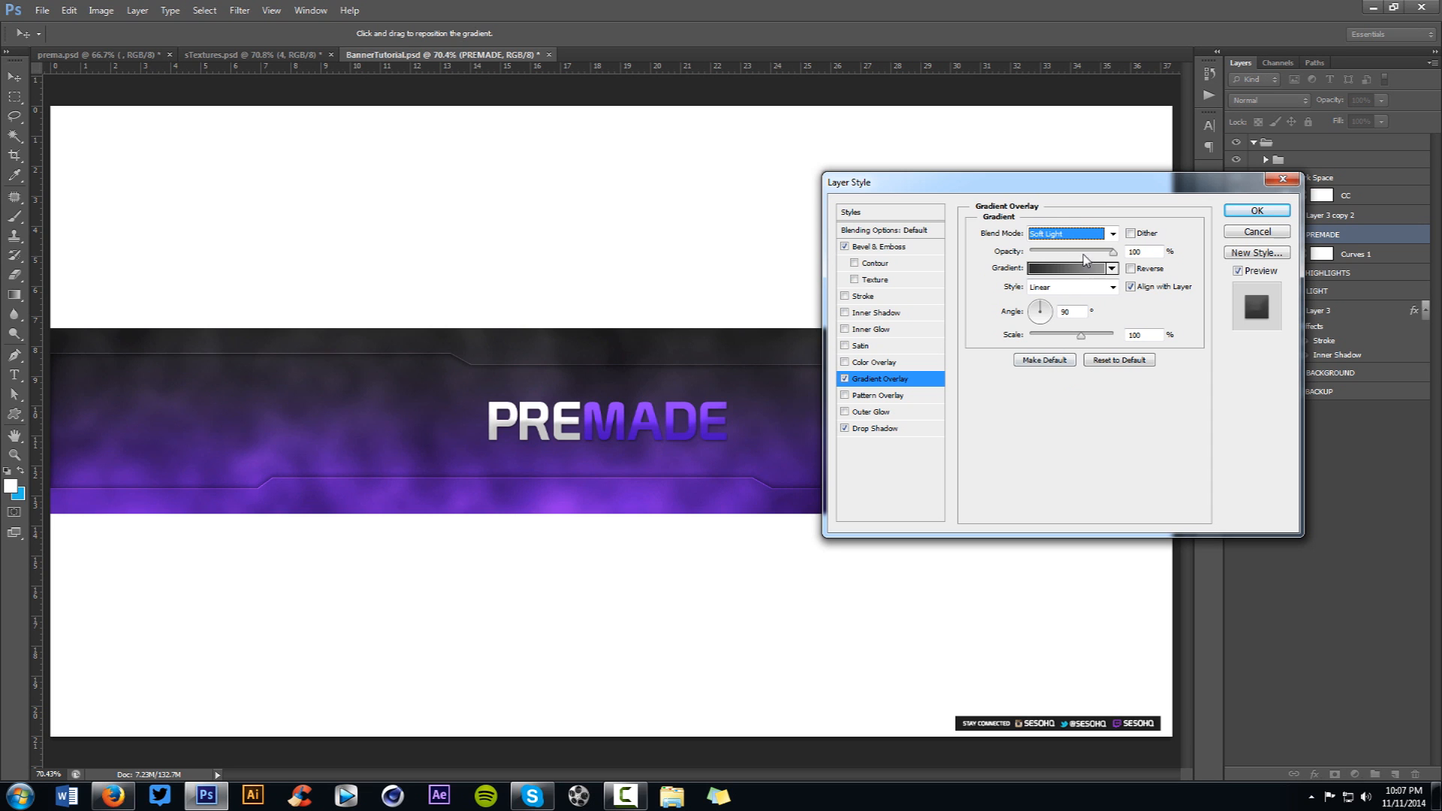
left_click_drag(1083, 256, 1071, 257)
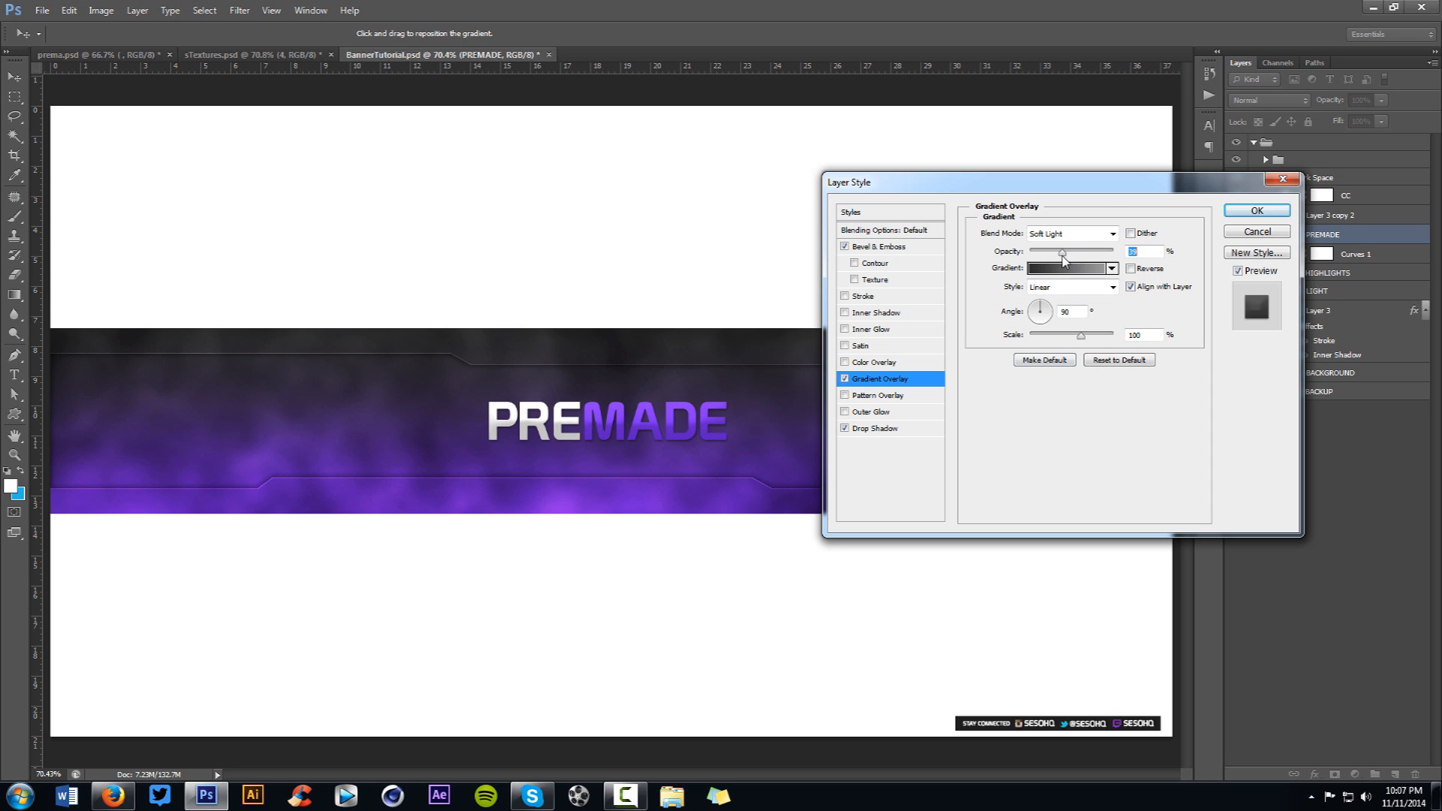
left_click(1256, 211)
- Compare the title with prema.psd and readjust the PREMADE bevel's global light angle, with the altitude at 21°
left_click(113, 55)
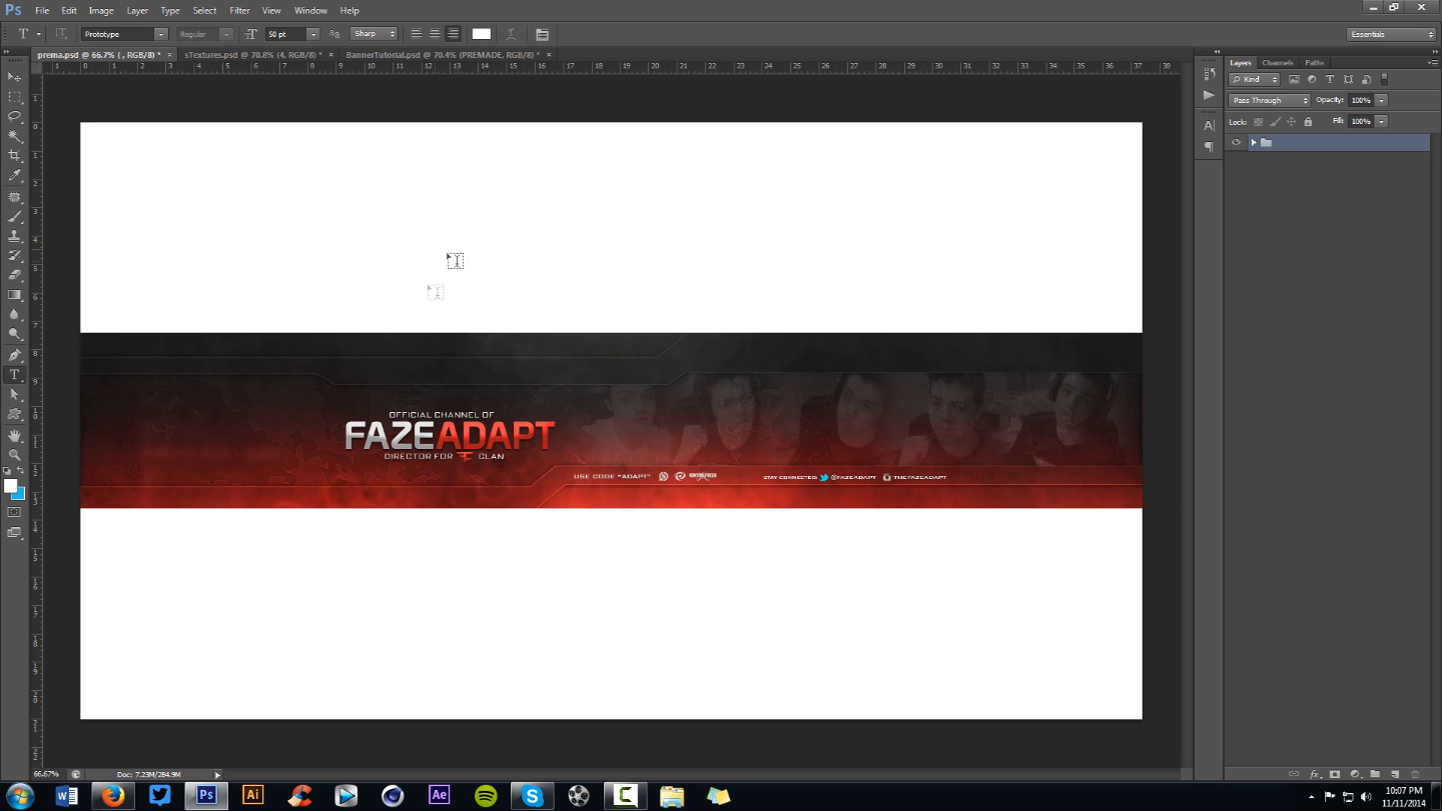
left_click(400, 55)
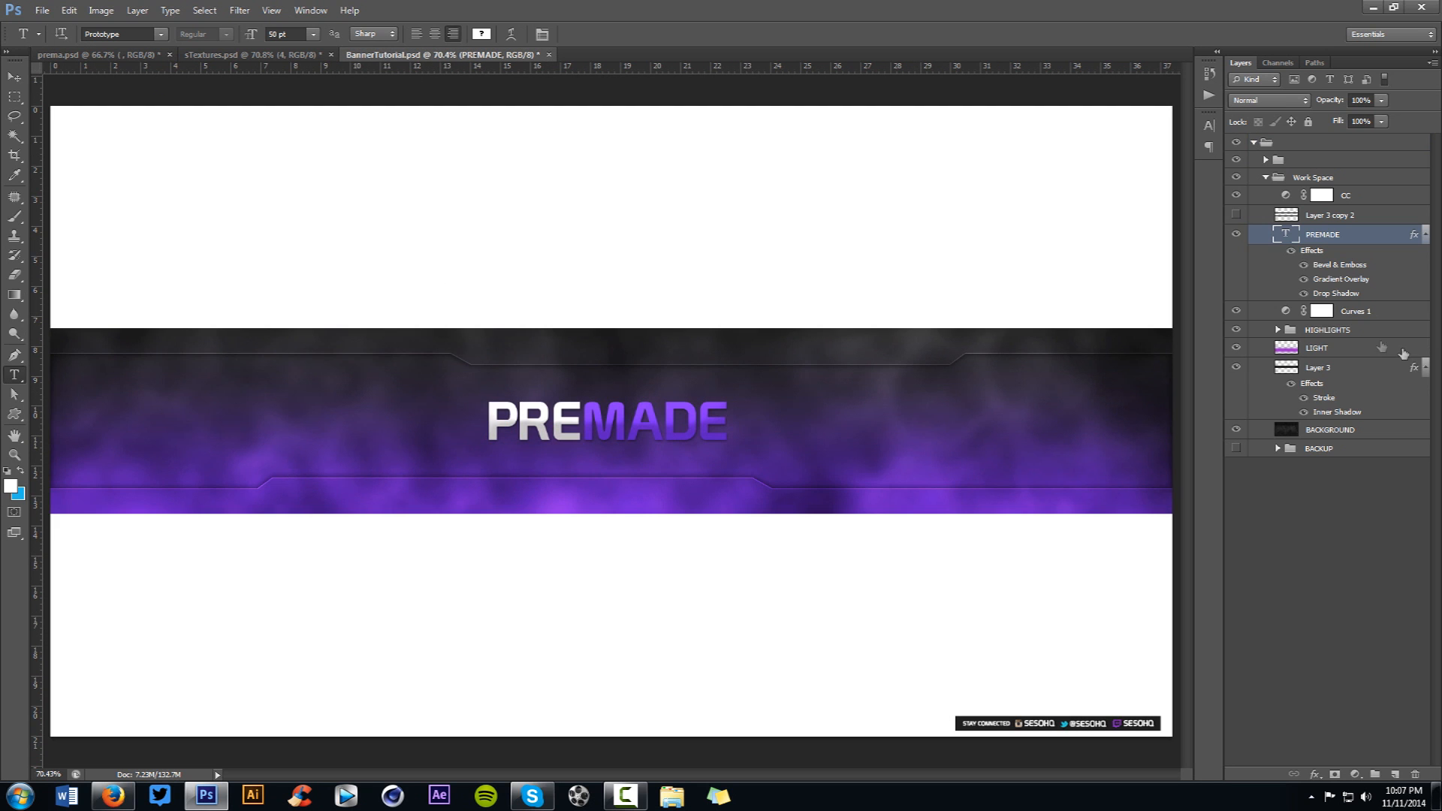
double_click(1330, 270)
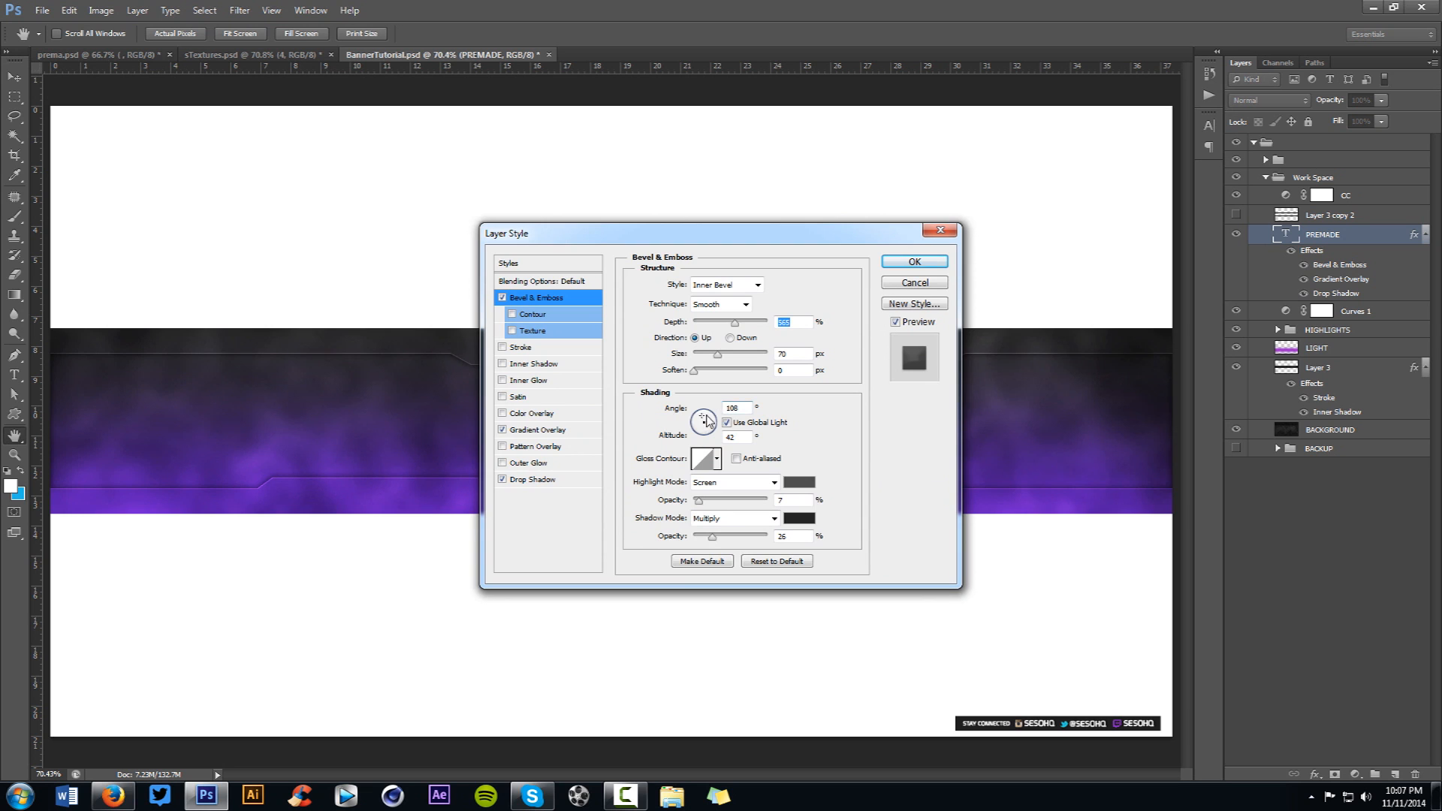
left_click_drag(751, 238, 968, 223)
left_click_drag(931, 403, 922, 410)
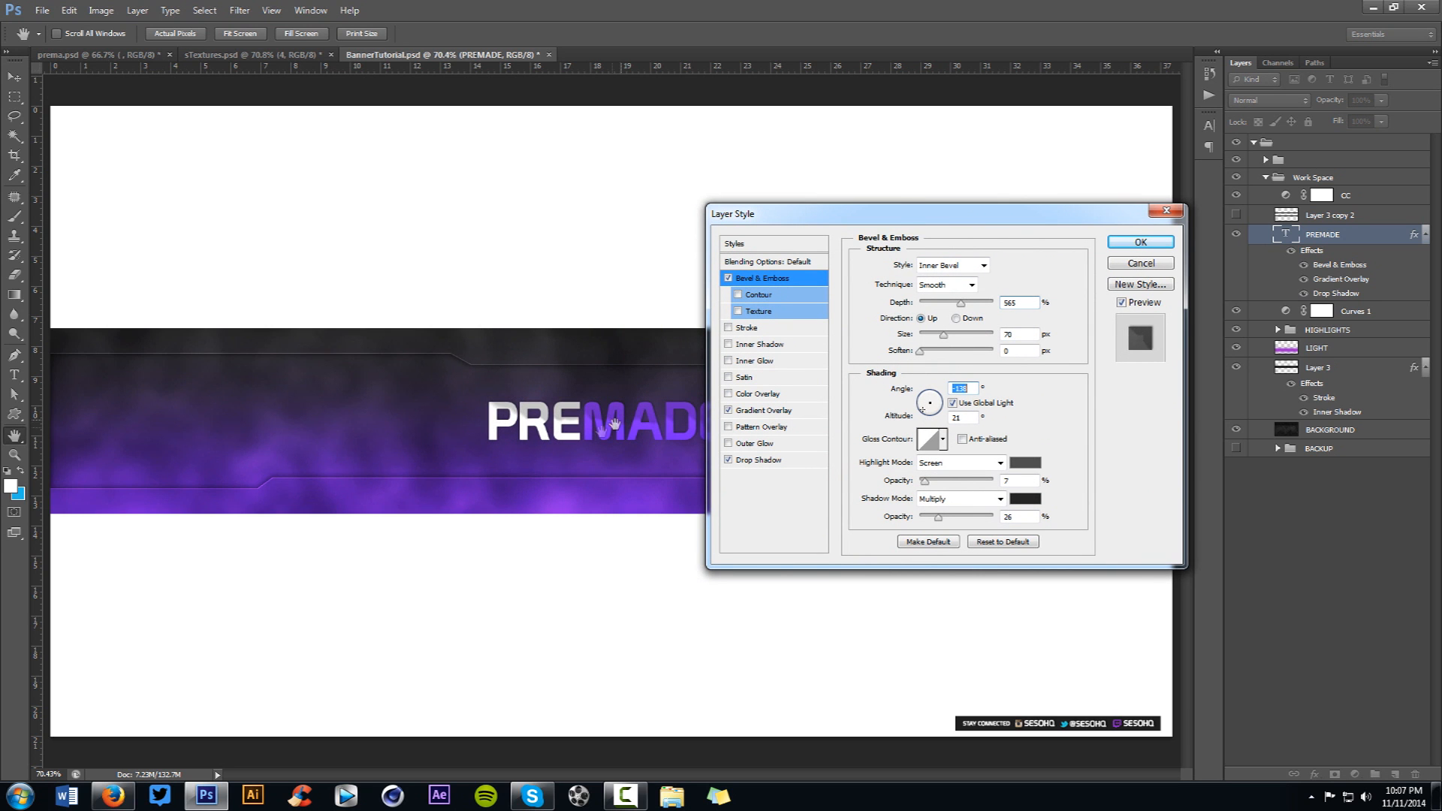
left_click(928, 413)
left_click_drag(928, 412, 927, 393)
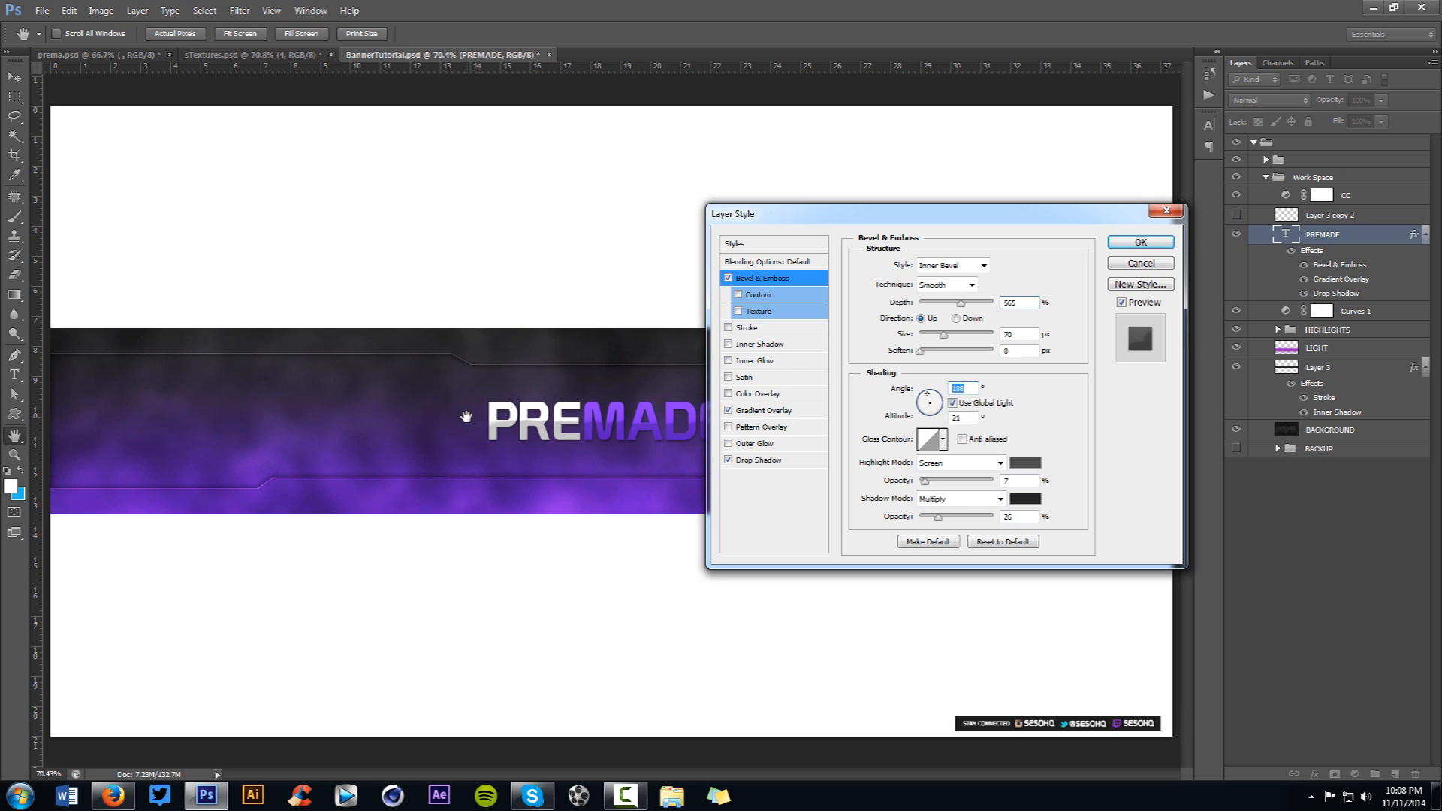
left_click_drag(918, 217, 864, 319)
left_click(1086, 346)
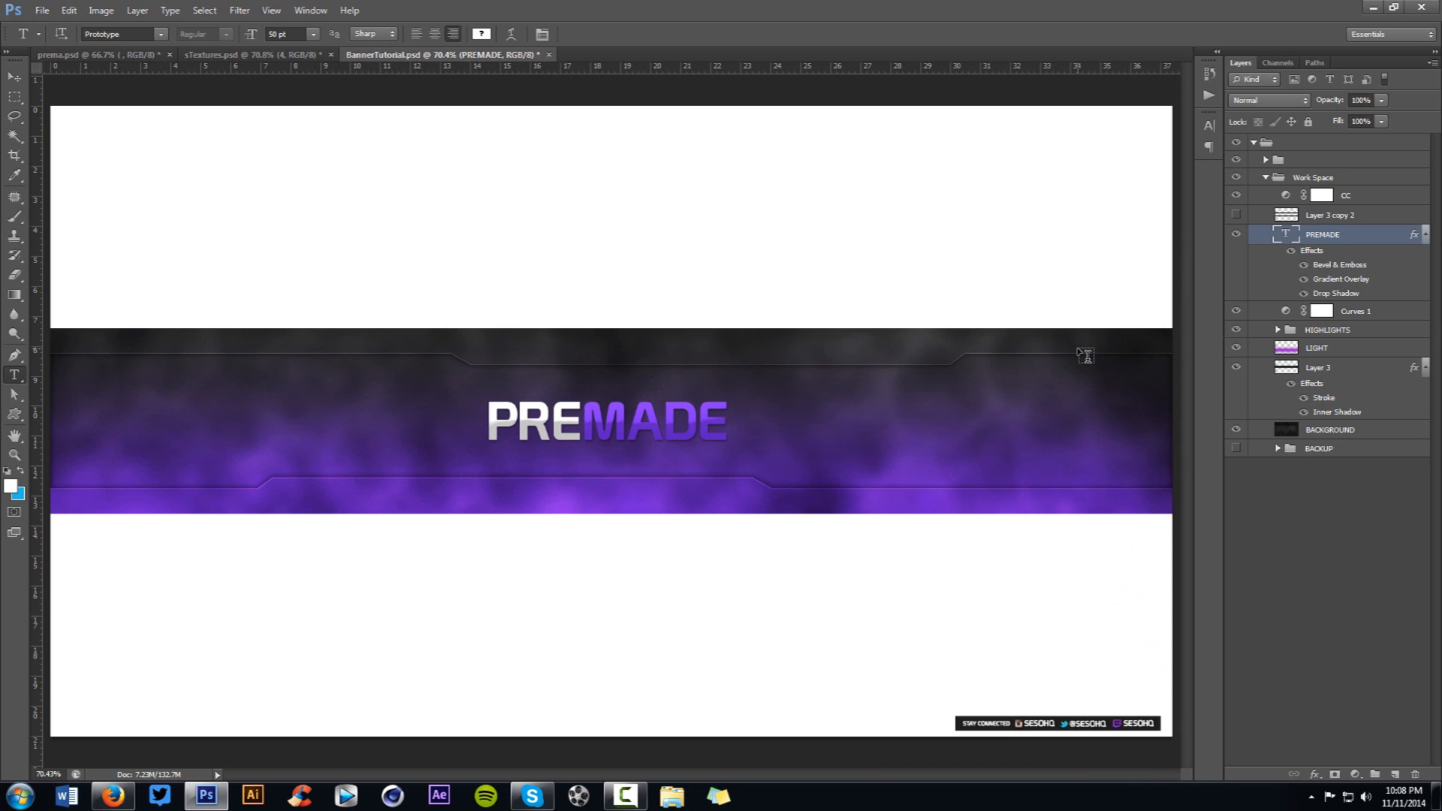
- Move the PREMADE title to the left of the strip's centre and nudge it slightly right
key("v")
left_click_drag(729, 455, 632, 456)
key("Right")
key("Right")
key("Right")
key("Right")
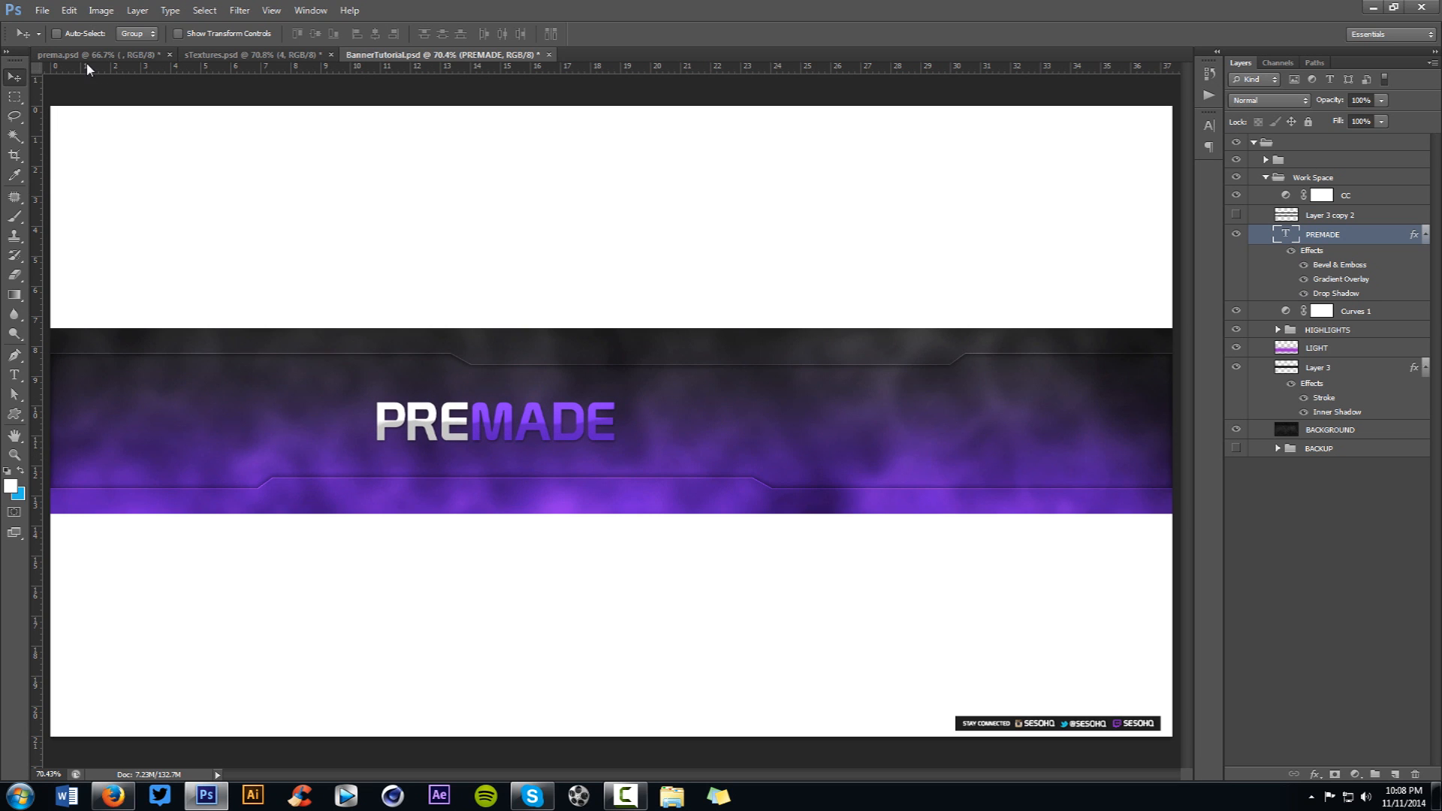
- Check the title size in prema.psd and reduce the PREMADE text in BannerTutorial.psd to 41 pt
left_click(87, 56)
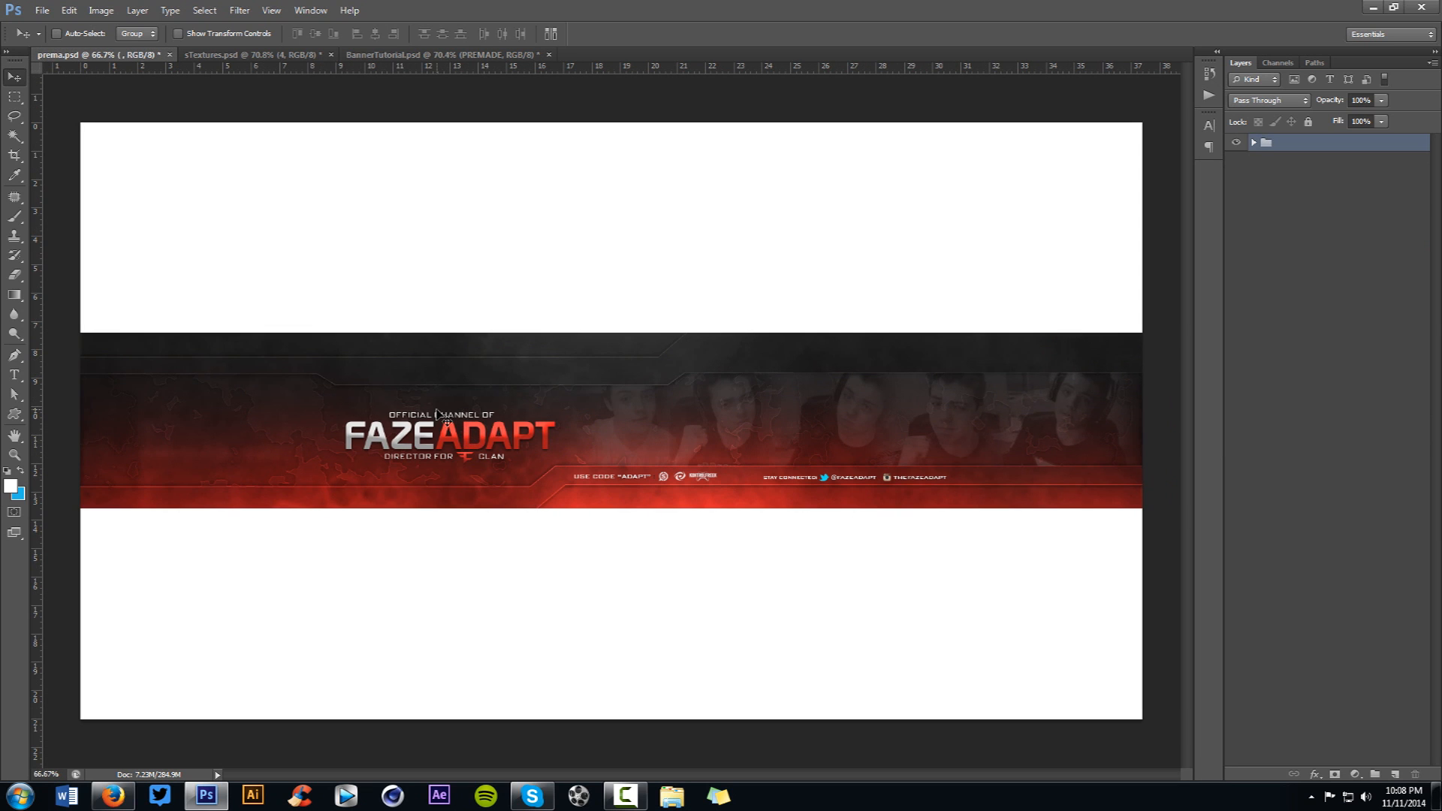
left_click(495, 54)
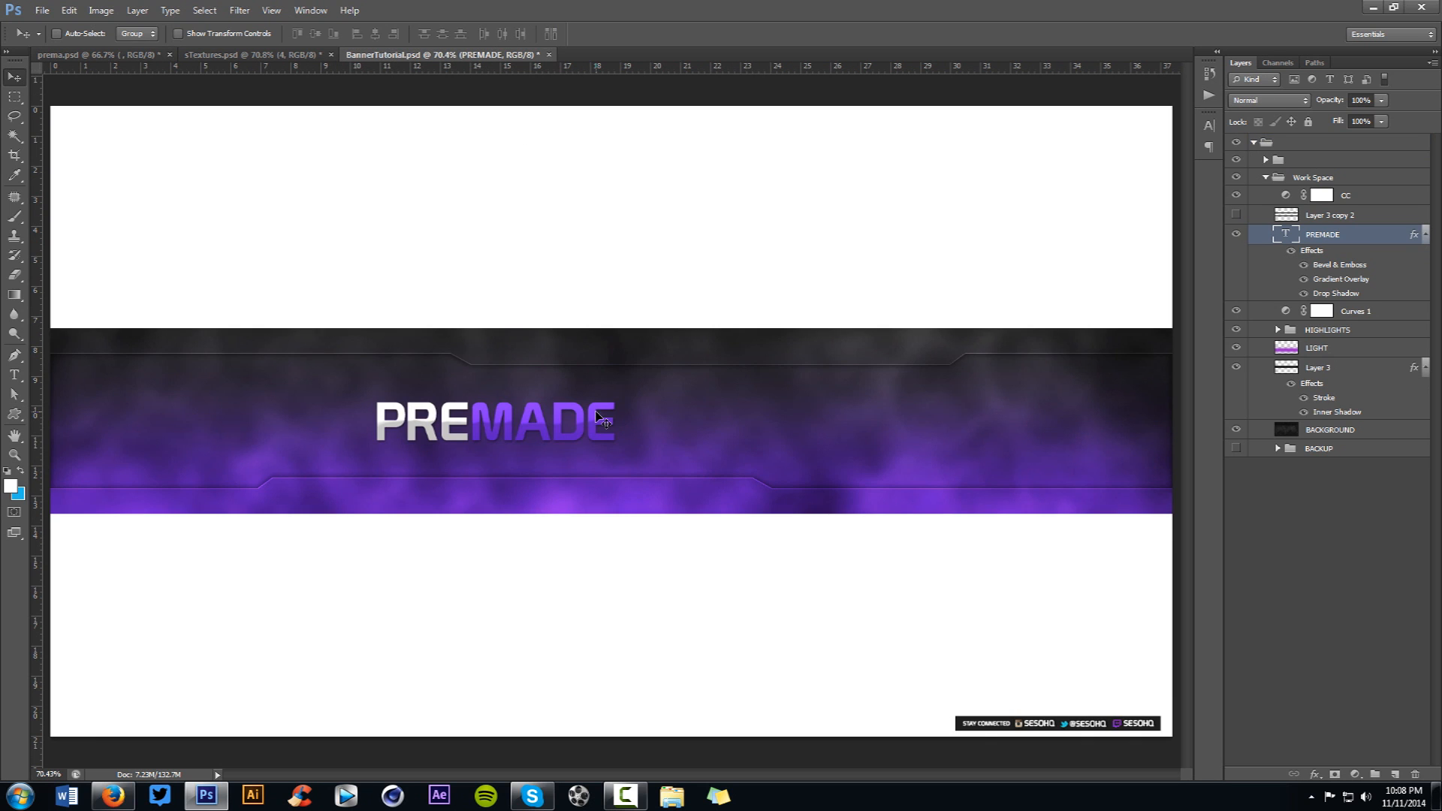
key("t")
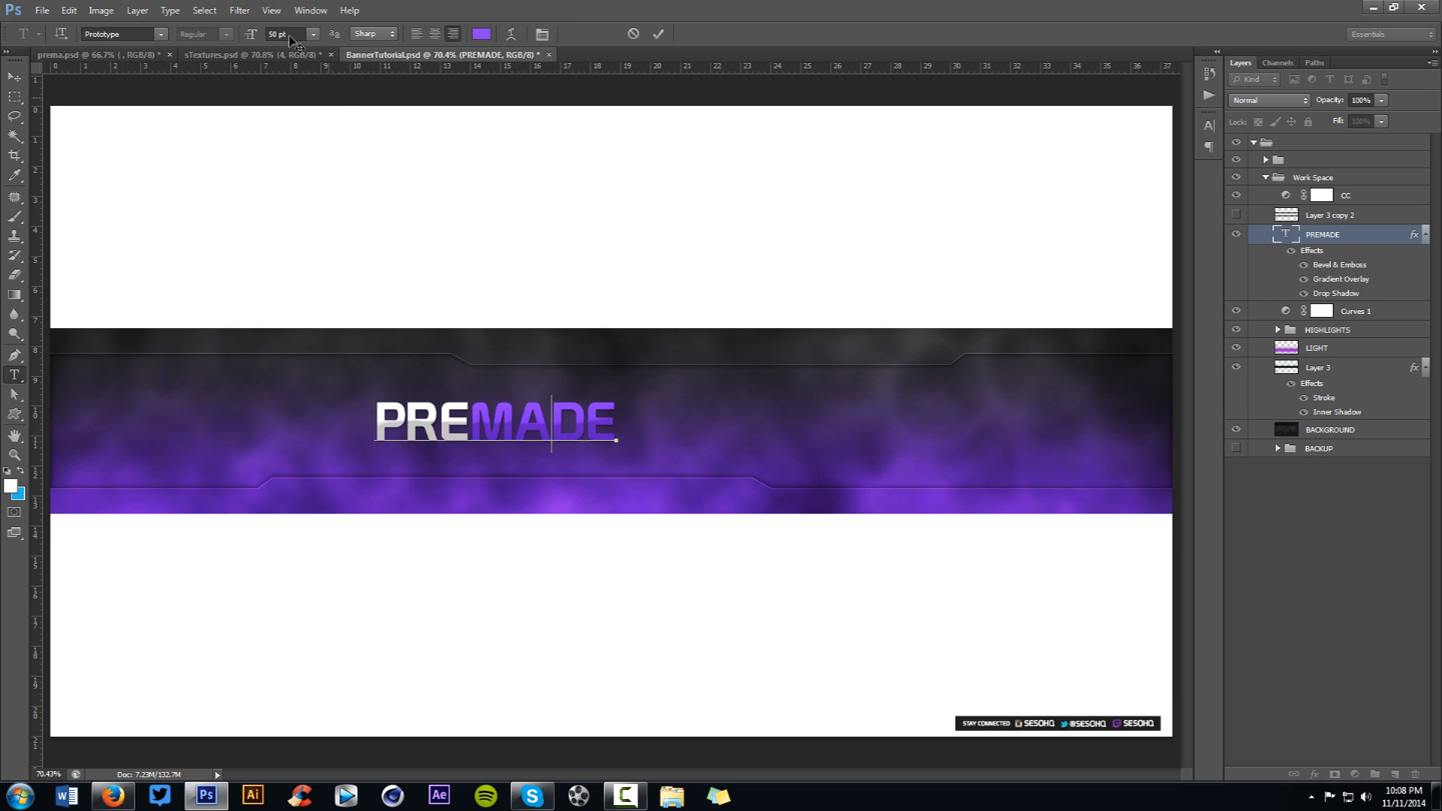
left_click(289, 33)
key("Down")
key("Down")
key("Down")
key("Down")
key("Down")
key("Down")
key("Down")
key("Down")
key("Down")
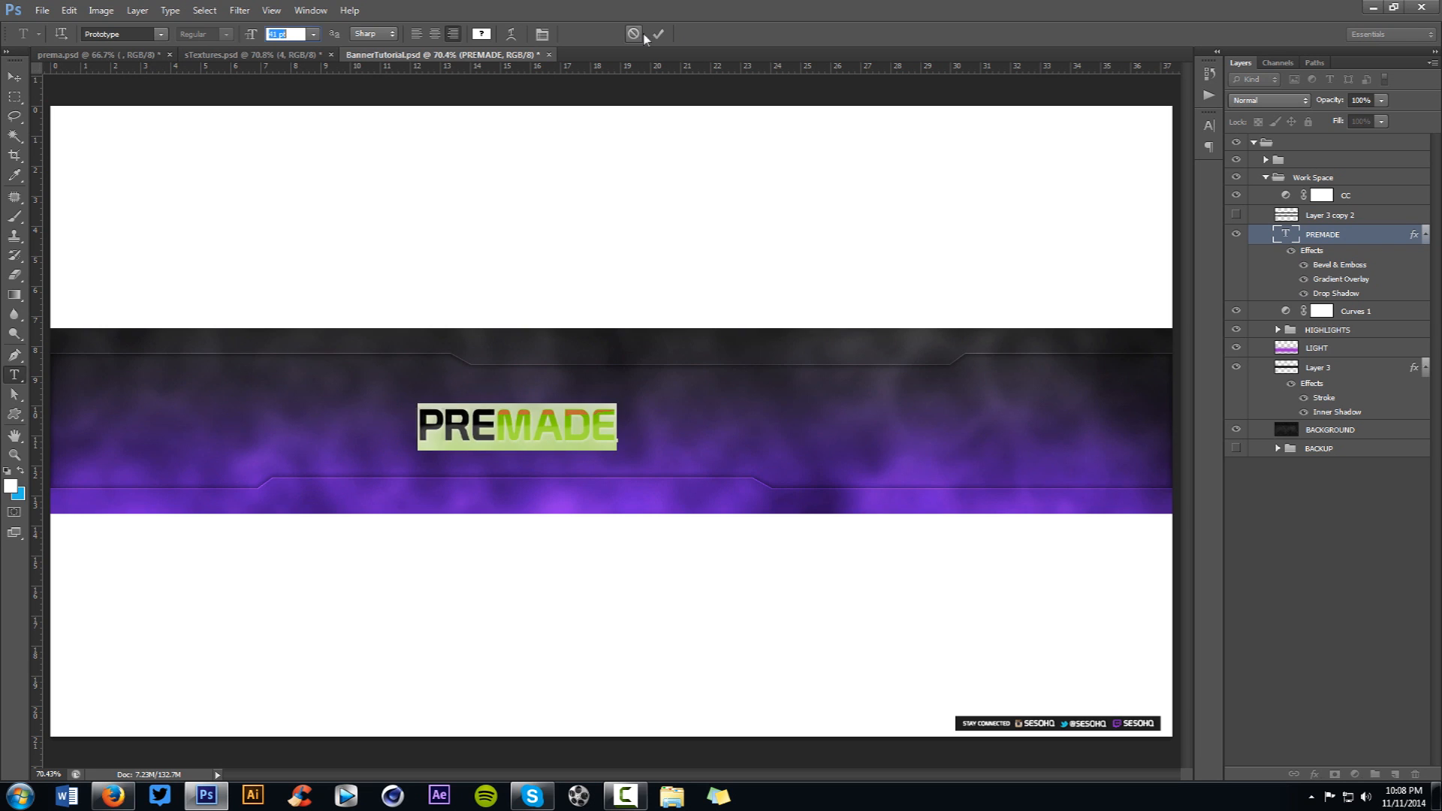
left_click(658, 34)
- Shift the resized PREMADE title slightly left along the strip and nudge it into place
key("v")
left_click_drag(672, 347, 655, 347)
key("Left")
key("Left")
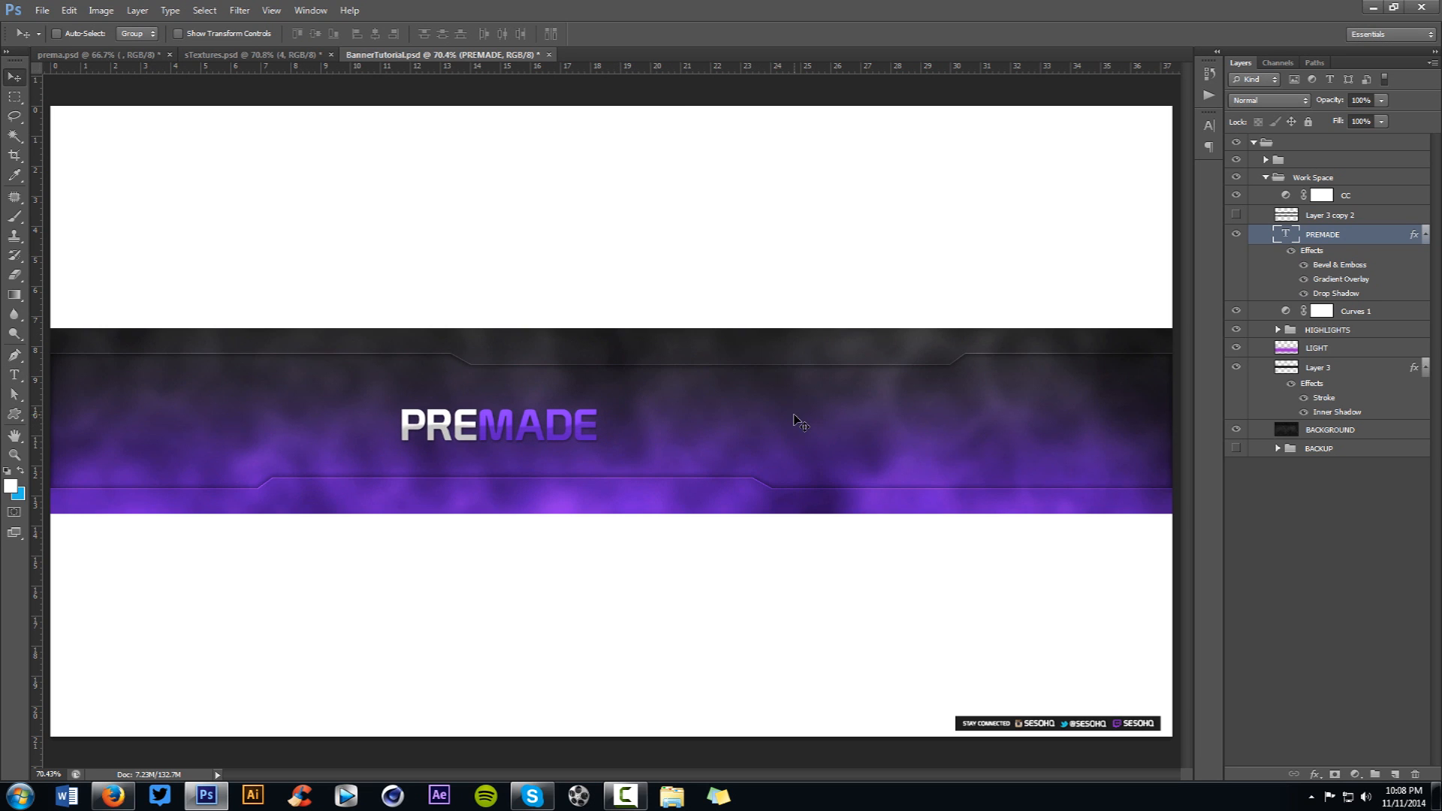
- Show picture 1, the soldier, in sTextures.psd and copy it into BannerTutorial.psd above the BACKGROUND layer, right of the title
left_click(1354, 431)
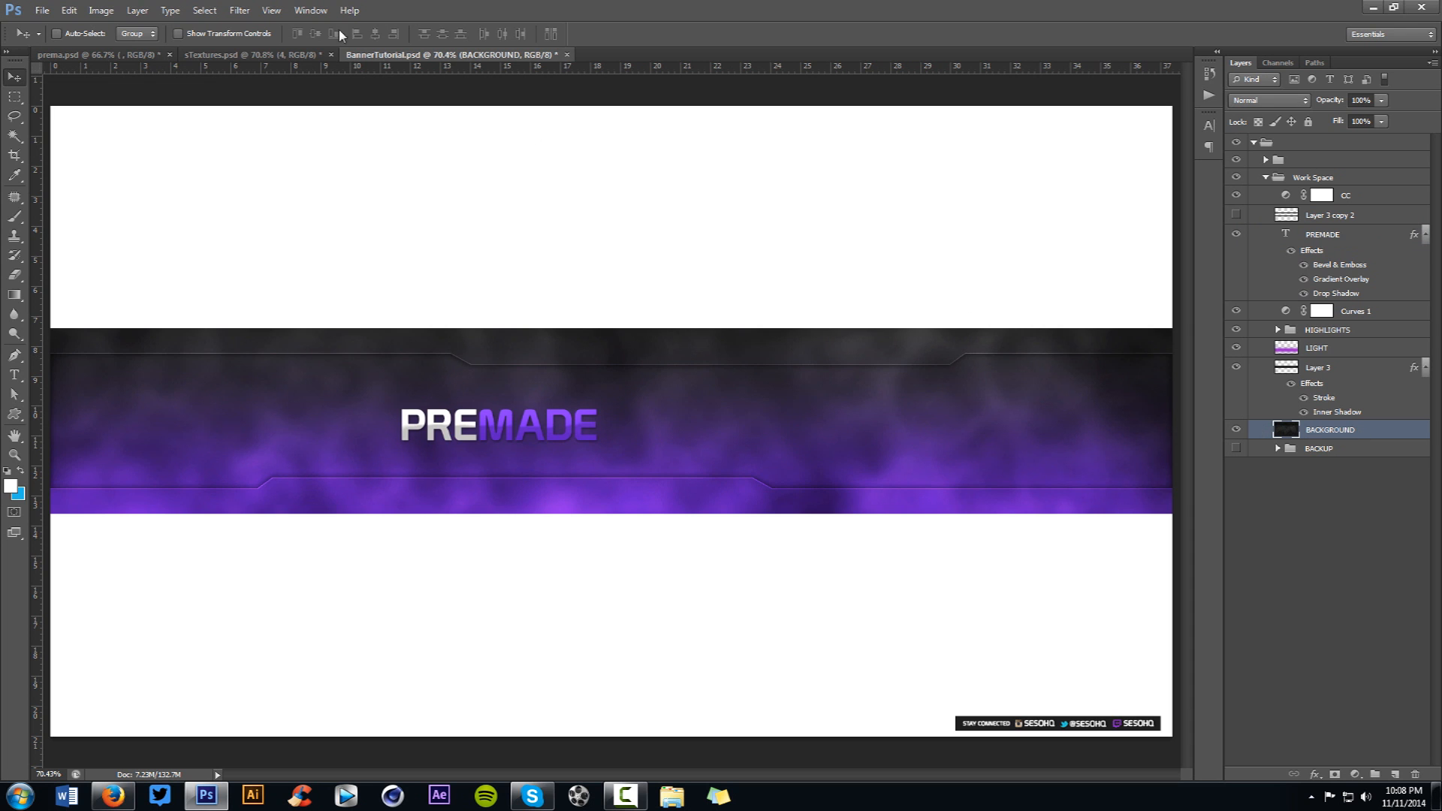
left_click(251, 55)
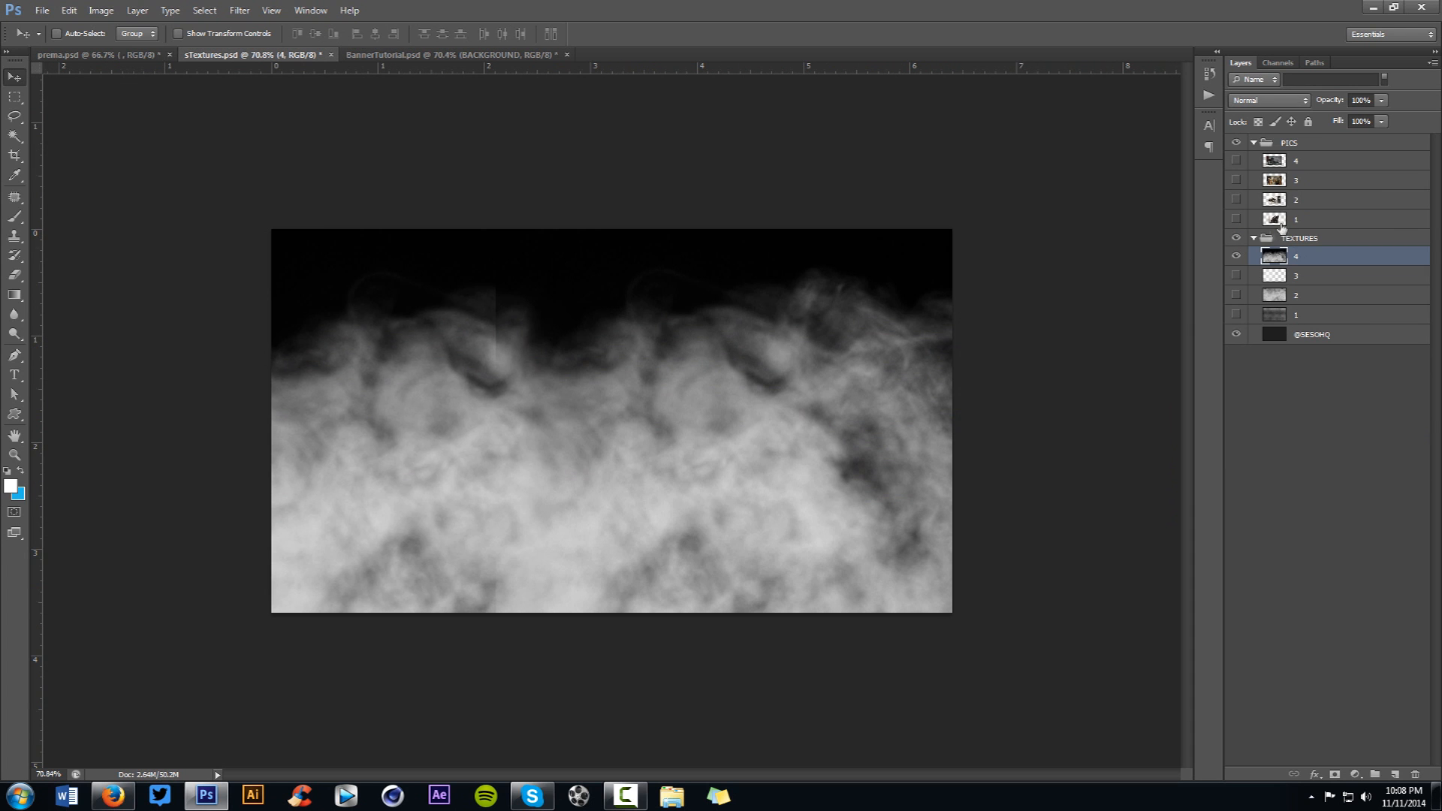
left_click(1235, 219)
left_click(1306, 220)
left_click_drag(707, 366, 653, 379)
left_click_drag(757, 426, 927, 420)
- Stack the soldier picture directly above Layer 3, scale it down slightly and reposition it right of the PREMADE title
left_click_drag(1352, 434, 1333, 368)
left_click_drag(799, 403, 810, 399)
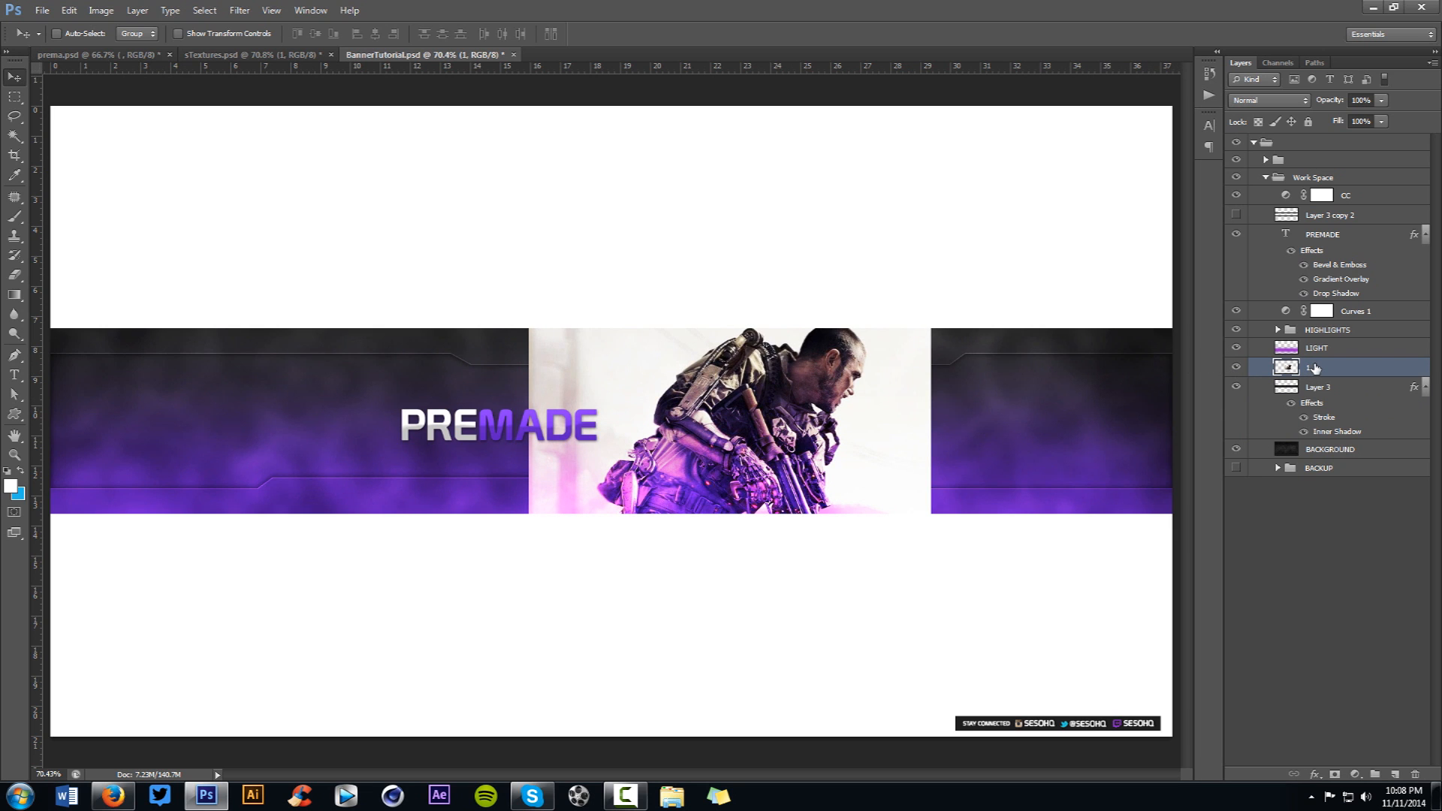
key("ctrl+t")
left_click_drag(936, 324, 888, 348)
key("Return")
left_click_drag(786, 389, 817, 377)
- Set the soldier picture's blend mode to Luminosity and shift it slightly up and to the right
left_click(1269, 100)
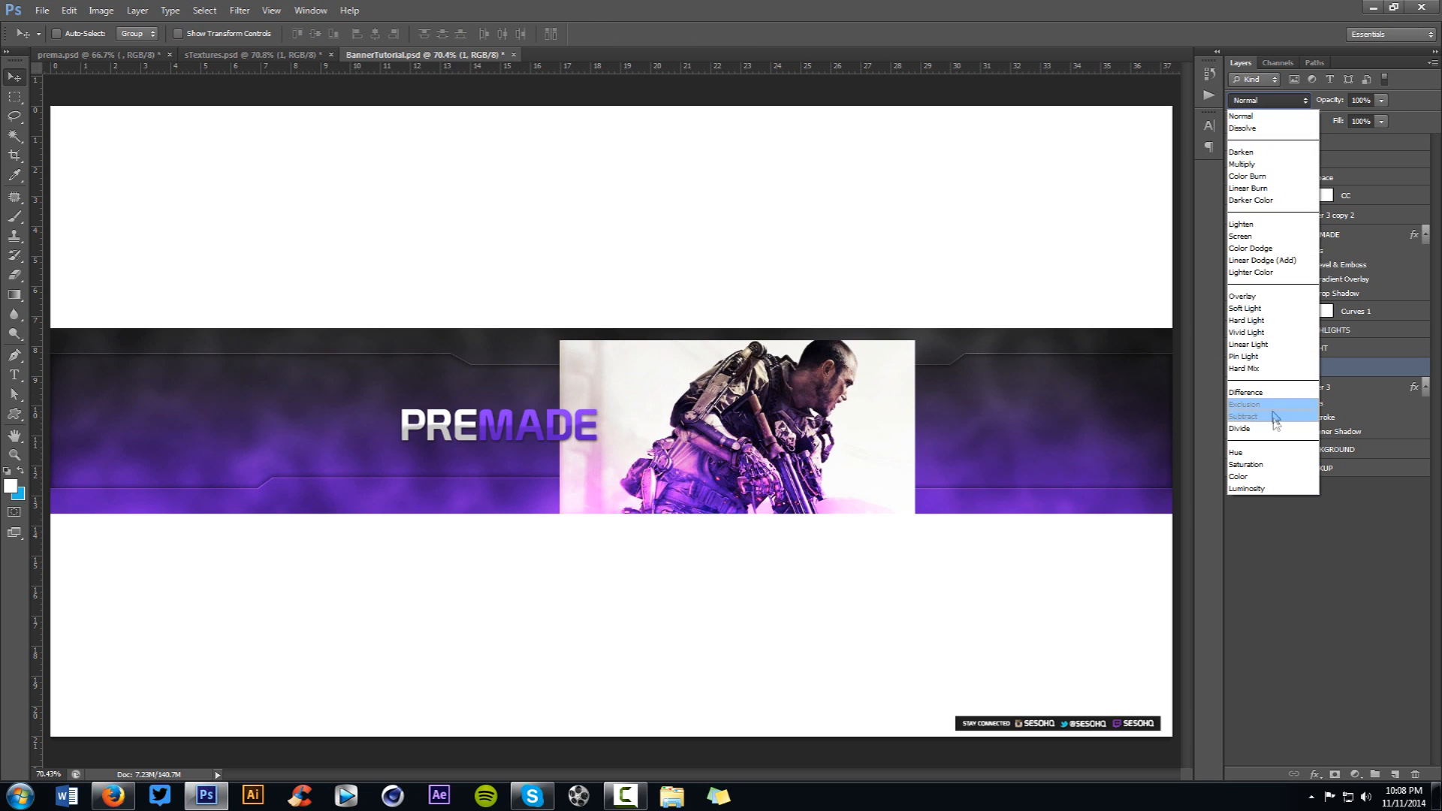
left_click(1261, 488)
left_click_drag(869, 476, 884, 464)
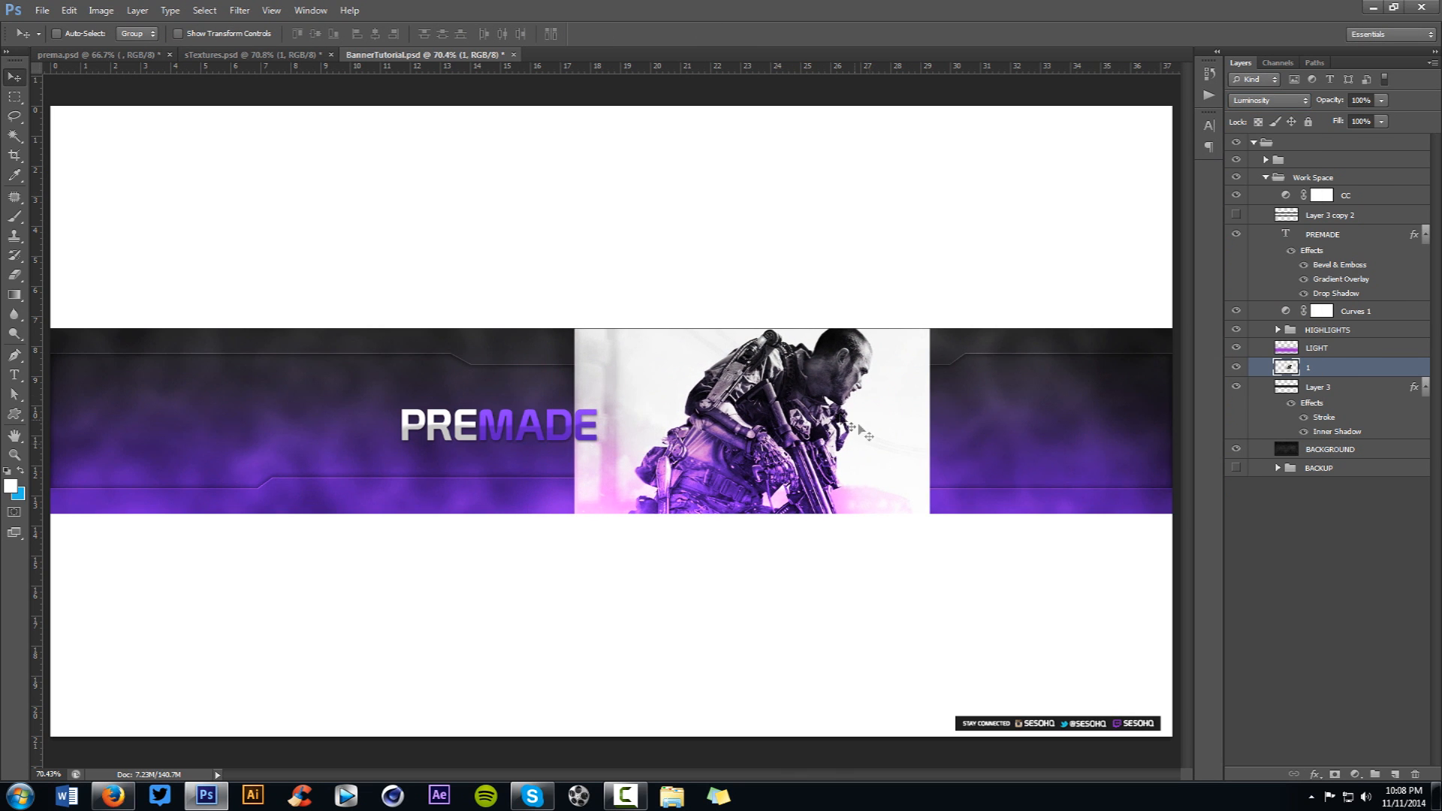
- Erase the soldier picture's hard left and right edges with a soft eraser so they fade into the strip
key("e")
left_click_drag(535, 345, 518, 511)
mouse_move(512, 577)
left_mouse_down()
mouse_move(543, 413)
mouse_move(525, 511)
left_mouse_up()
mouse_move(901, 331)
left_mouse_down()
mouse_move(917, 525)
mouse_move(967, 361)
left_mouse_up()
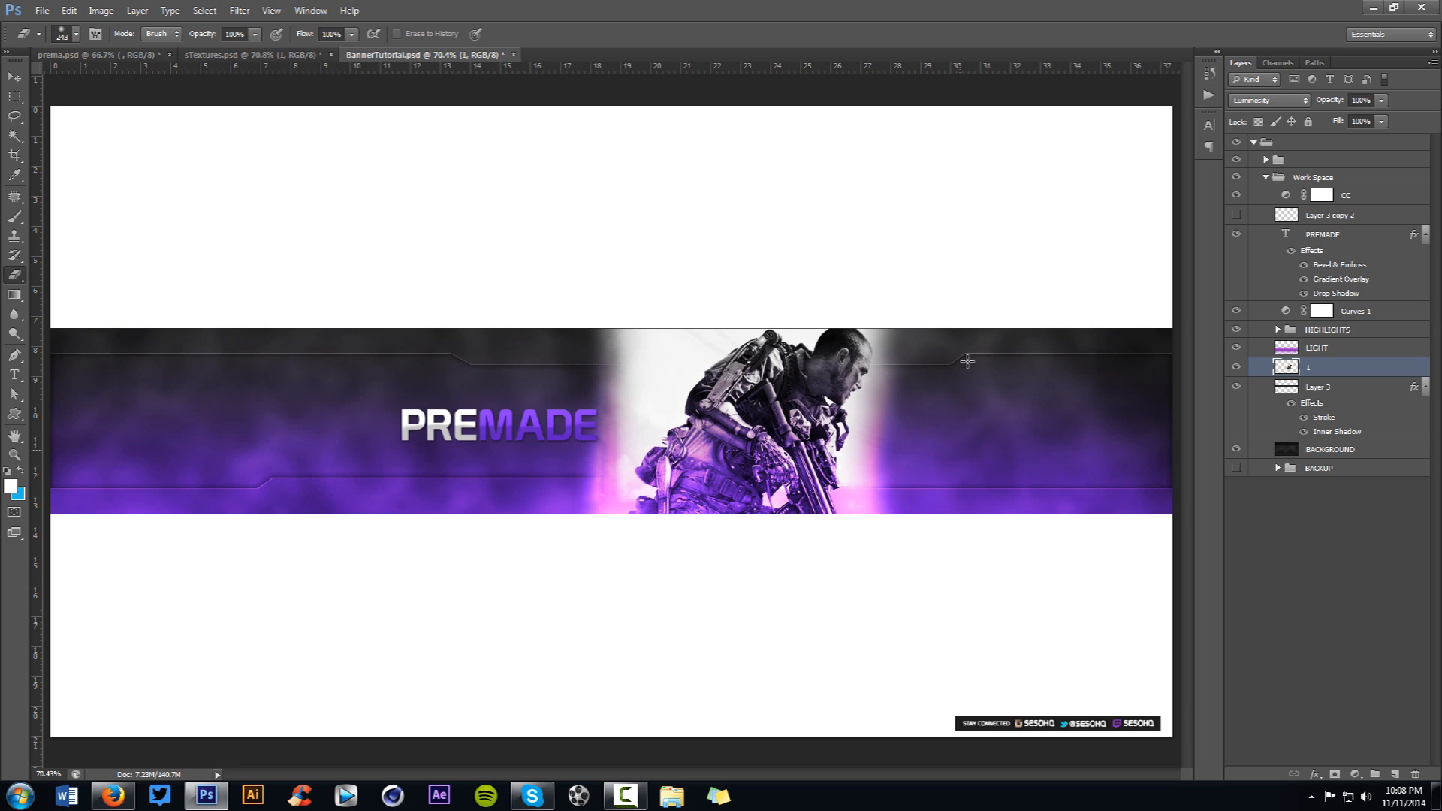
- Lower the soldier picture's opacity to 10% and move it slightly down and to the left on the strip
key("v")
left_click(1380, 101)
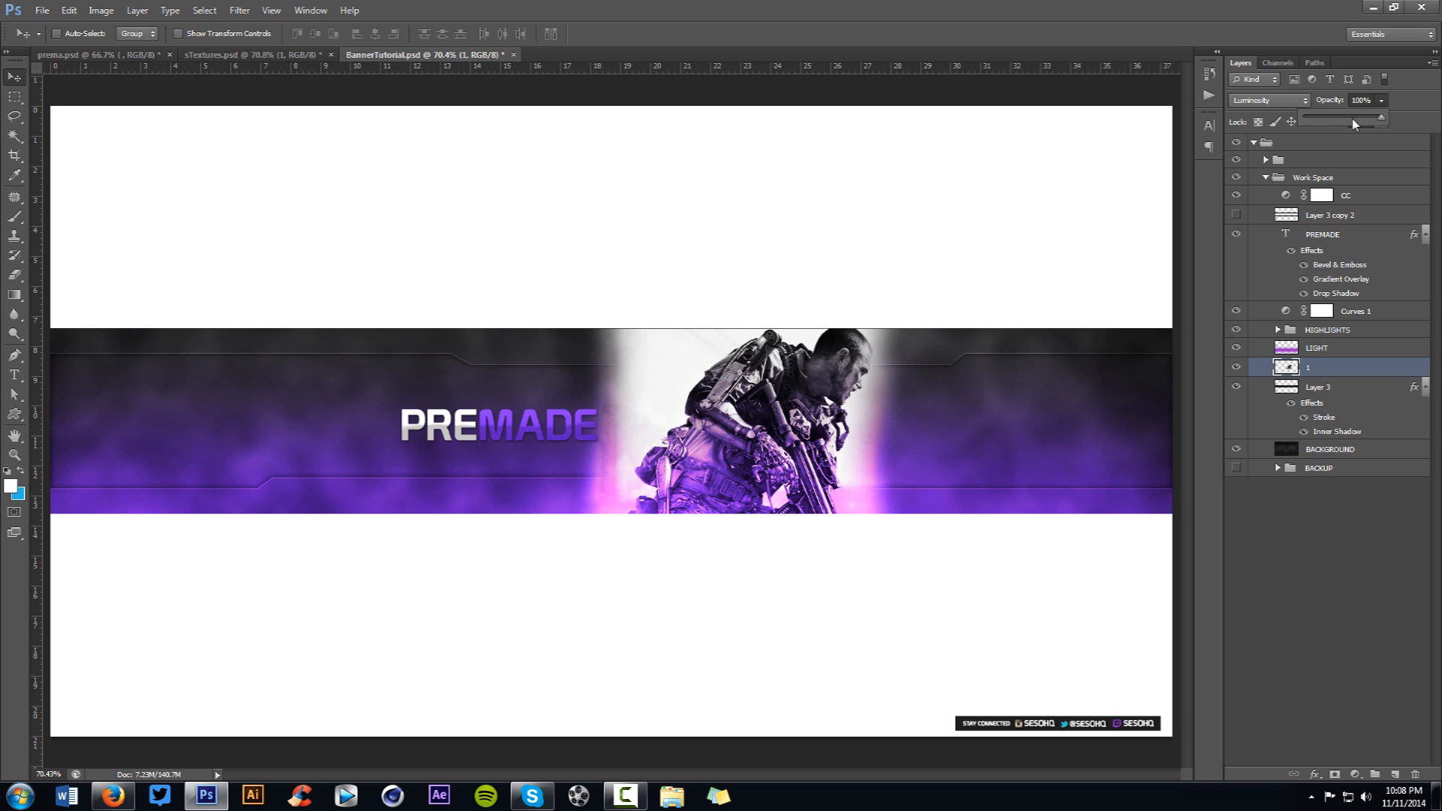
key("Return")
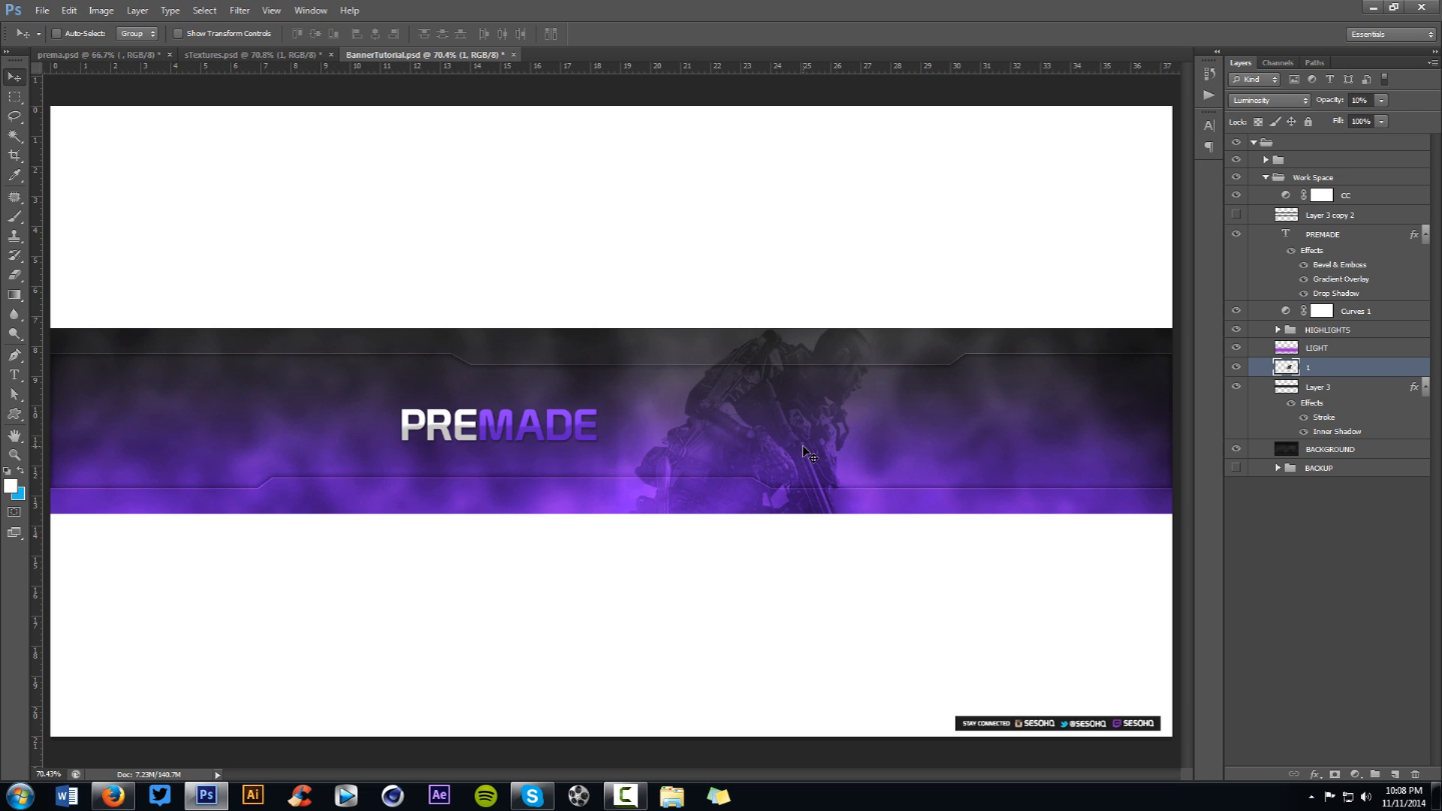
left_click_drag(843, 437, 819, 472)
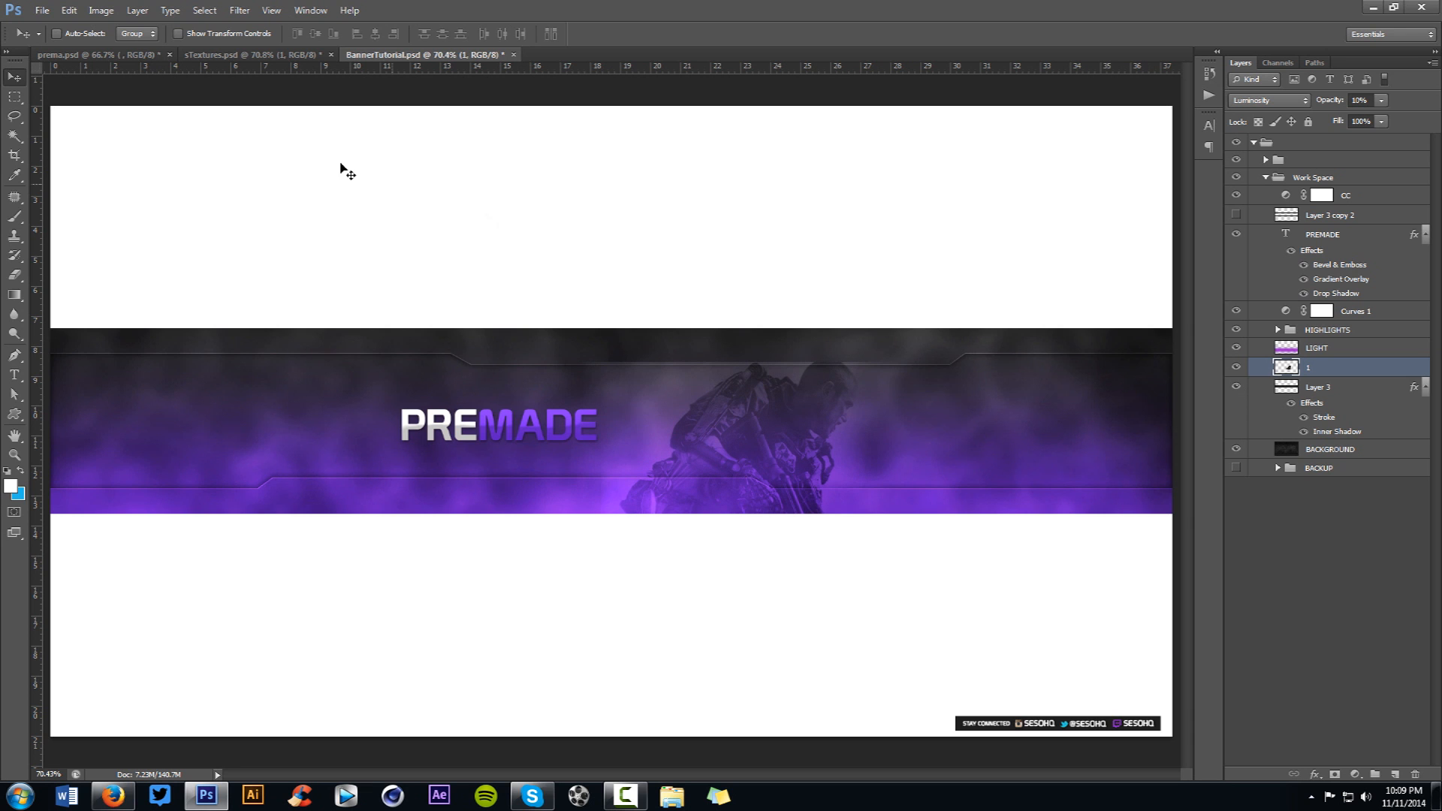
- In sTextures.psd, hide the soldier picture, then show and select picture 2 in the PICS group
left_click(210, 56)
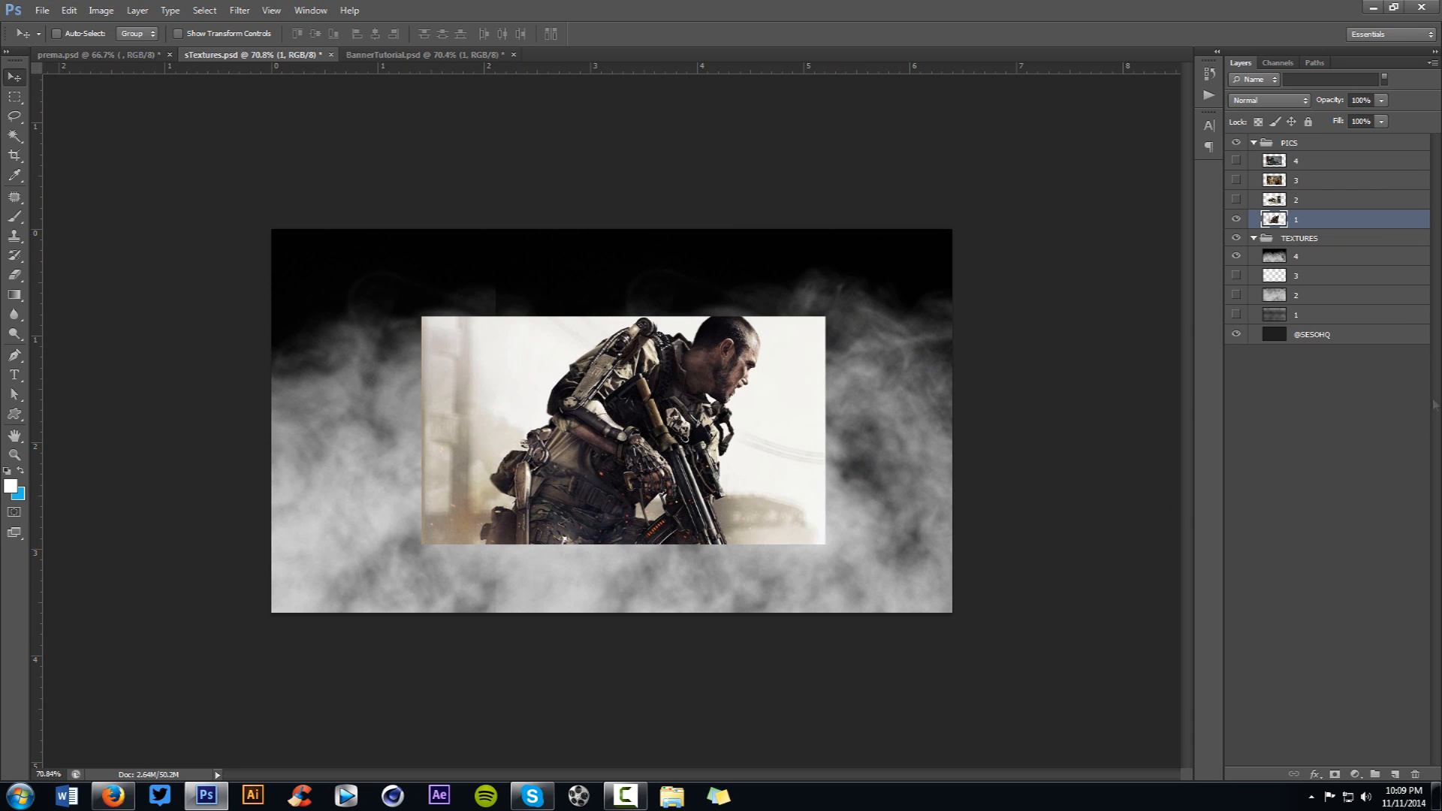
left_click(1235, 218)
left_click(1235, 199)
left_click(1322, 199)
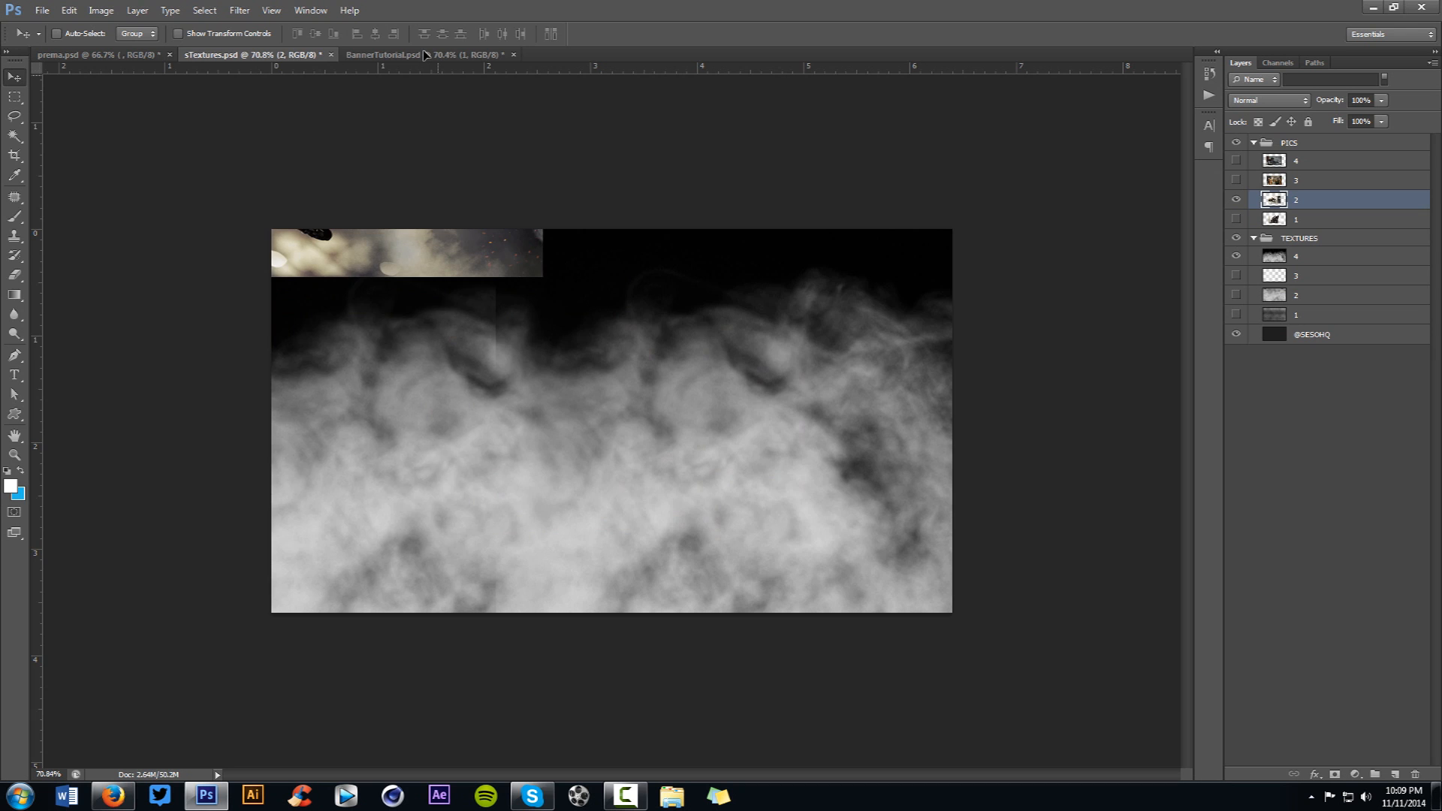